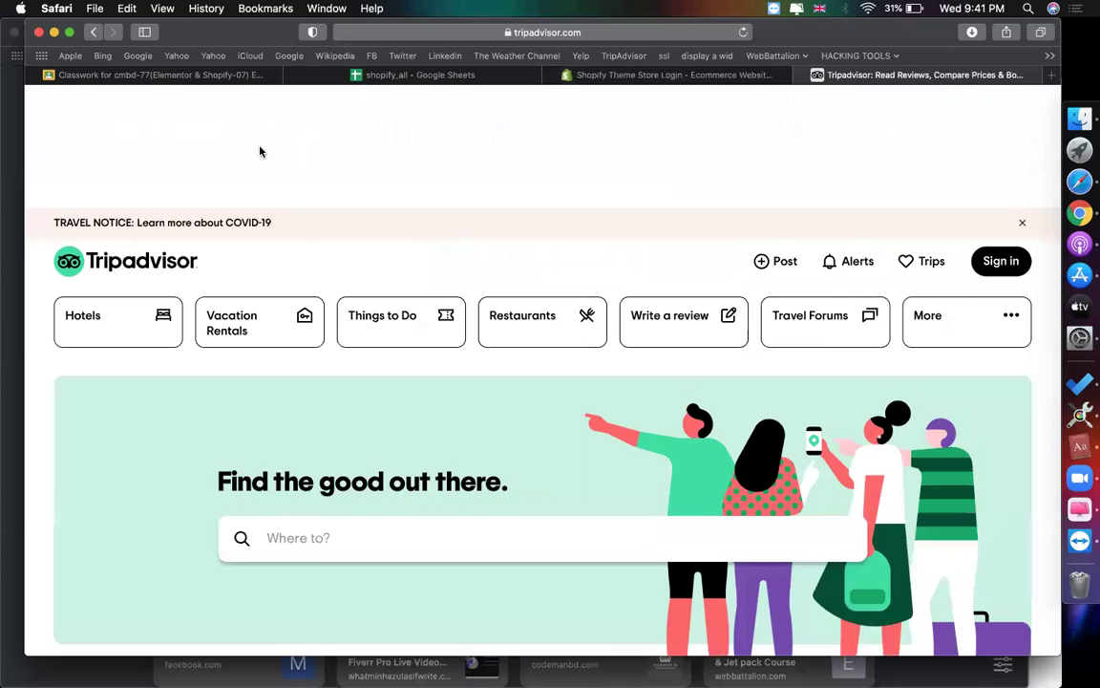
Step: Go back from Tripadvisor to the Shopify store admin, and open the themes.shopify.com home page in the theme store tab
left_click(92, 33)
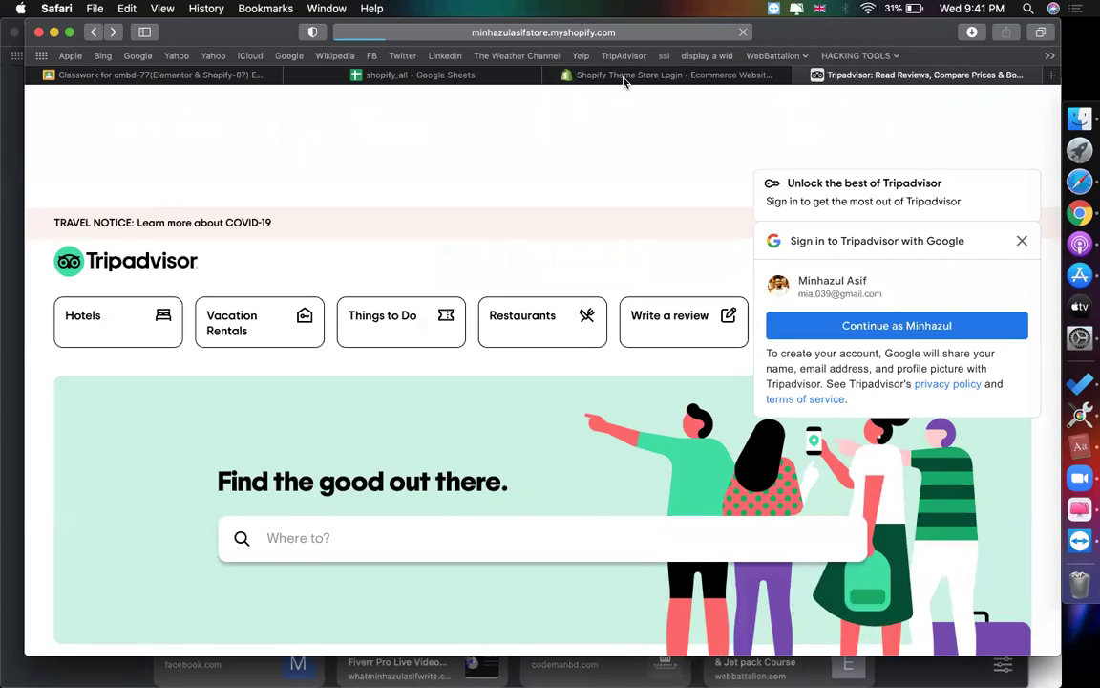
left_click(624, 78)
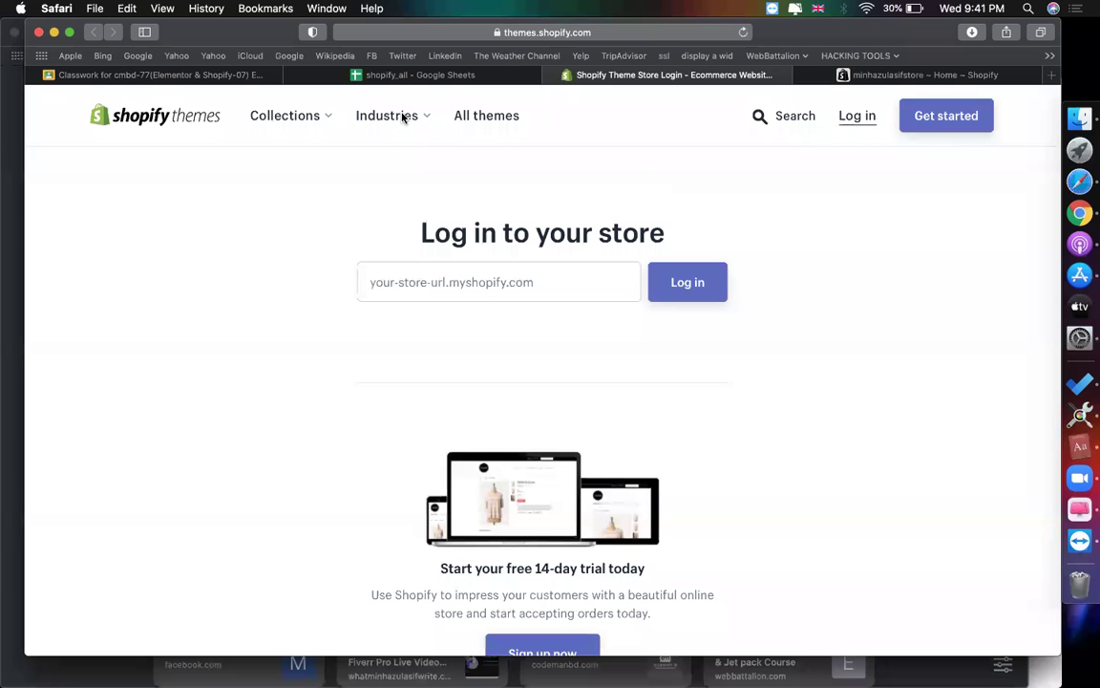
left_click(523, 34)
left_click(508, 33)
key("Return")
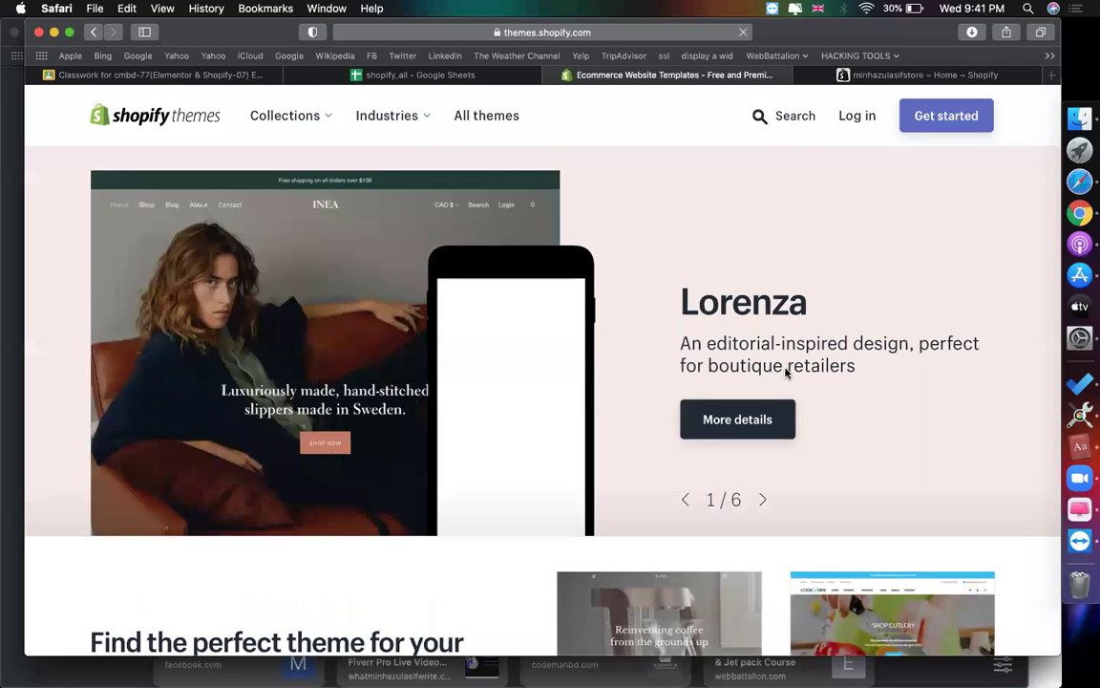
Step: Look through the theme store home page, including the trending, recommended, Food & Drink and industry sections
scroll(570, 392, "down", 5)
scroll(570, 392, "down", 4)
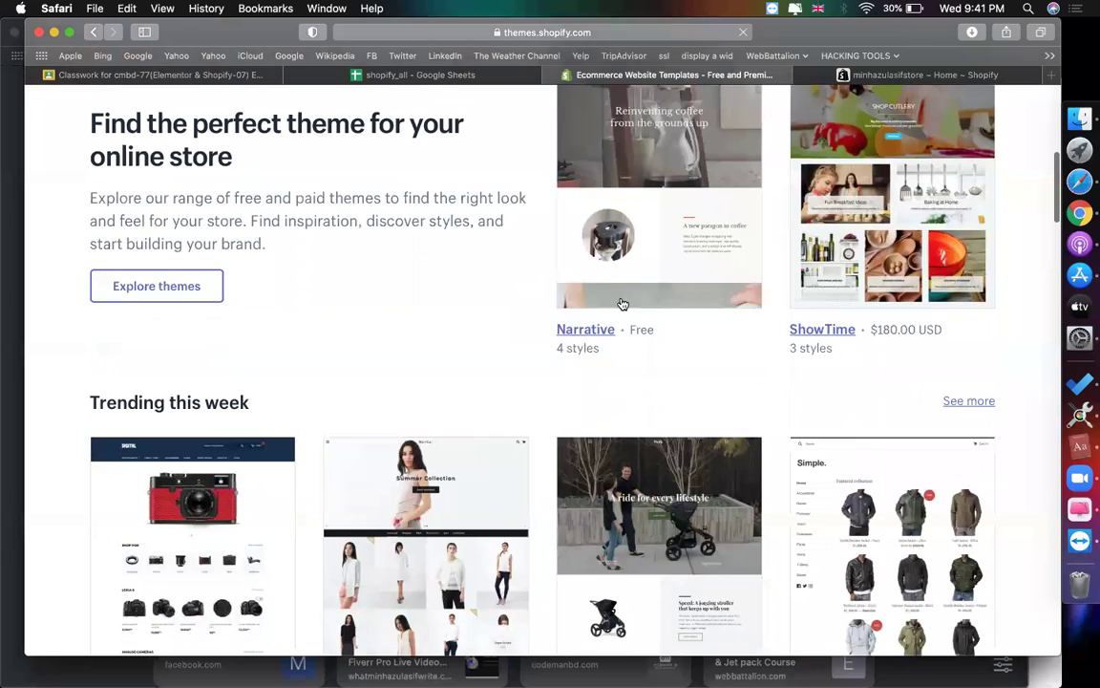
scroll(801, 300, "down", 5)
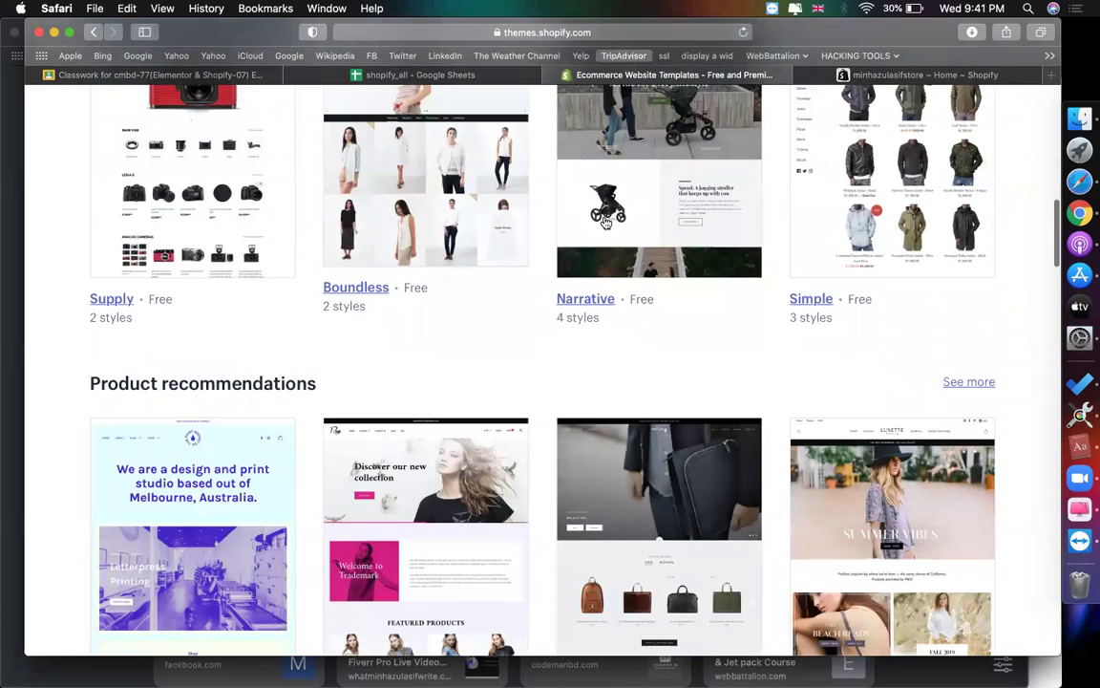
scroll(900, 206, "down", 4)
scroll(899, 206, "down", 3)
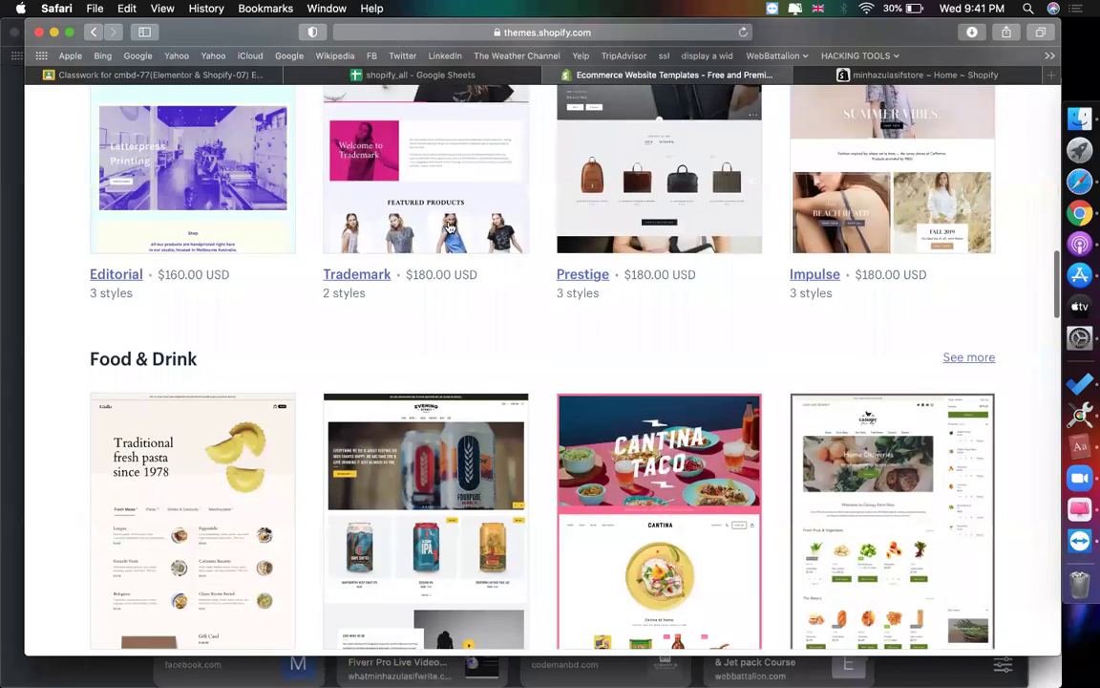
scroll(306, 363, "down", 7)
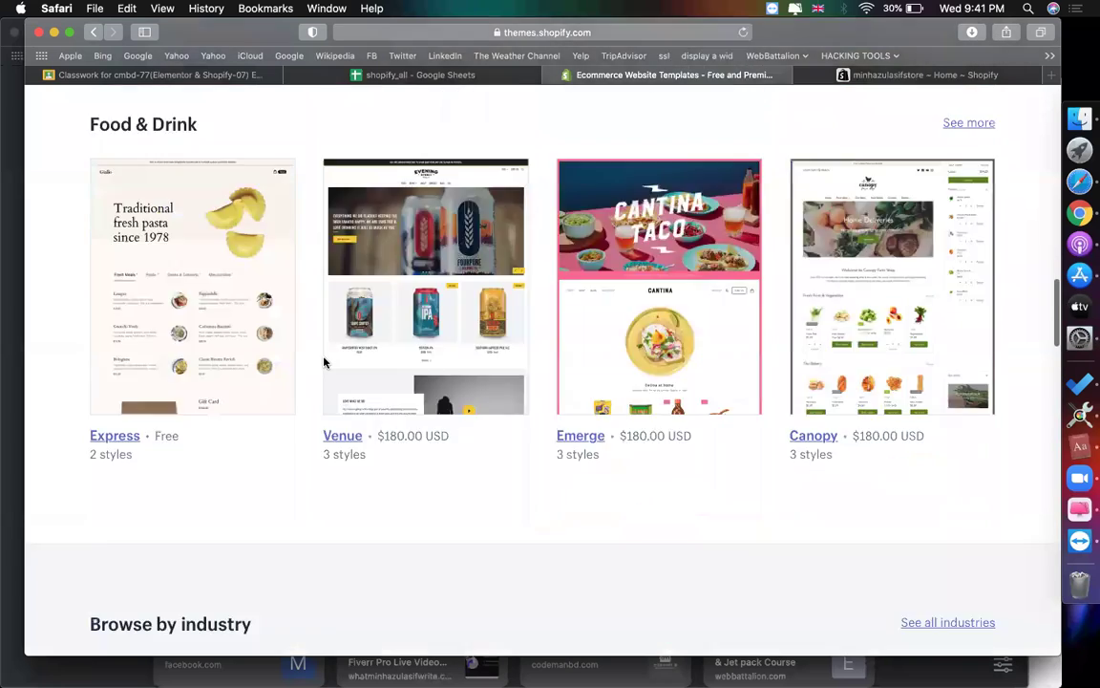
scroll(339, 199, "down", 4)
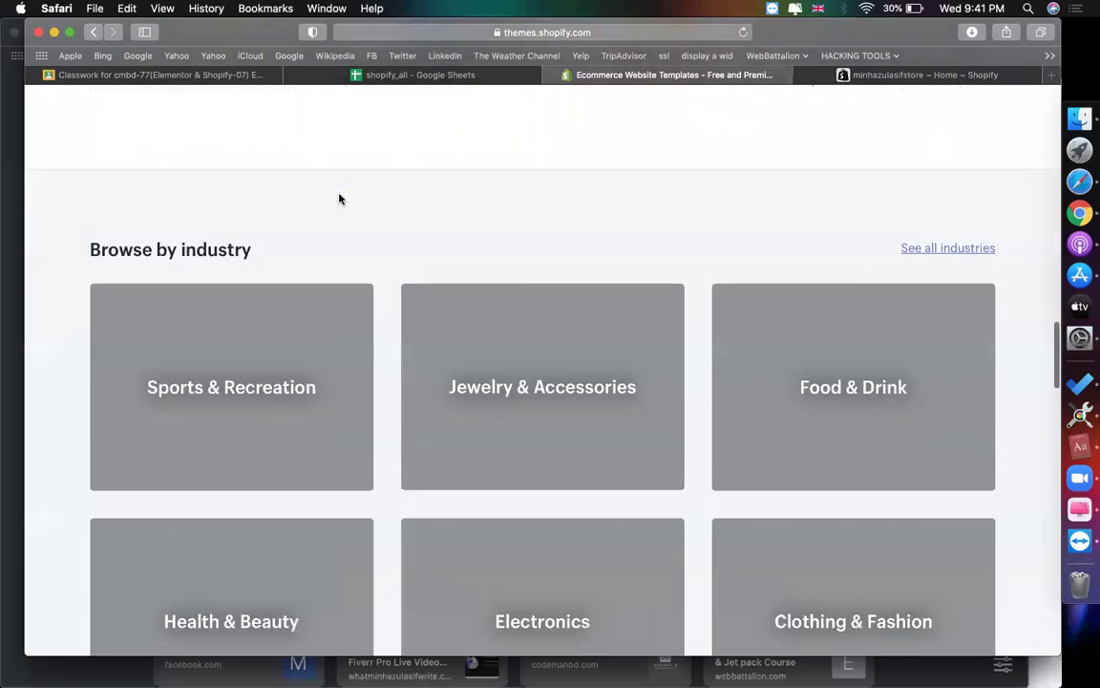
scroll(518, 167, "up", 15)
scroll(518, 170, "up", 5)
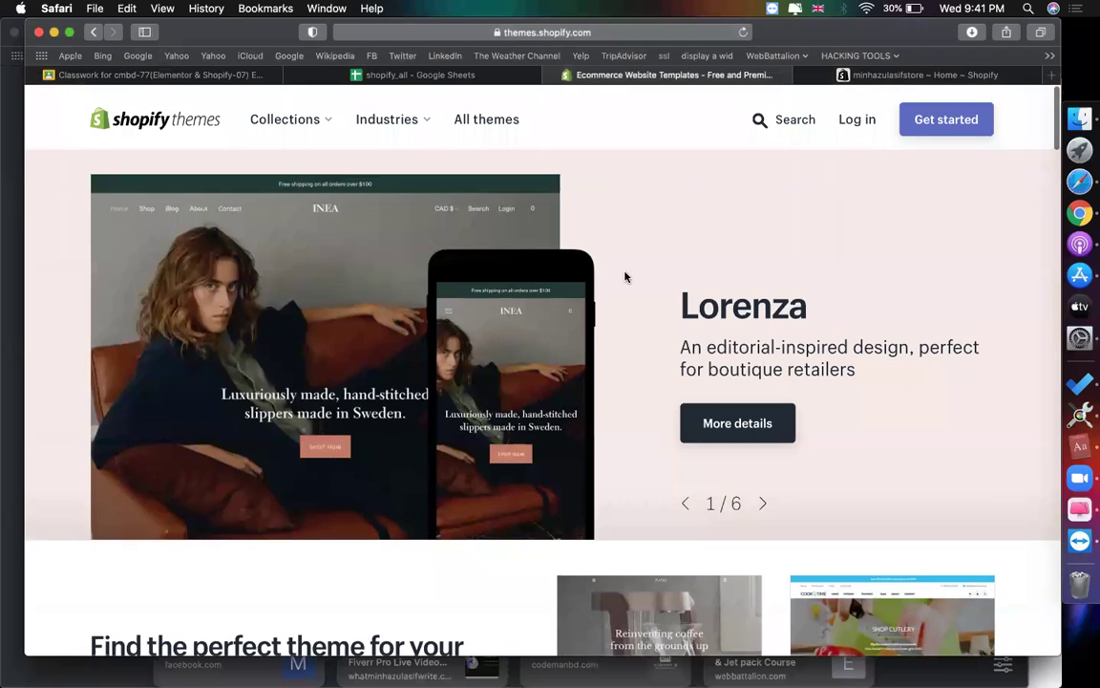
Step: Browse the themes for the Clothing & Fashion industry and review their designs and prices
left_click(402, 124)
left_click(420, 195)
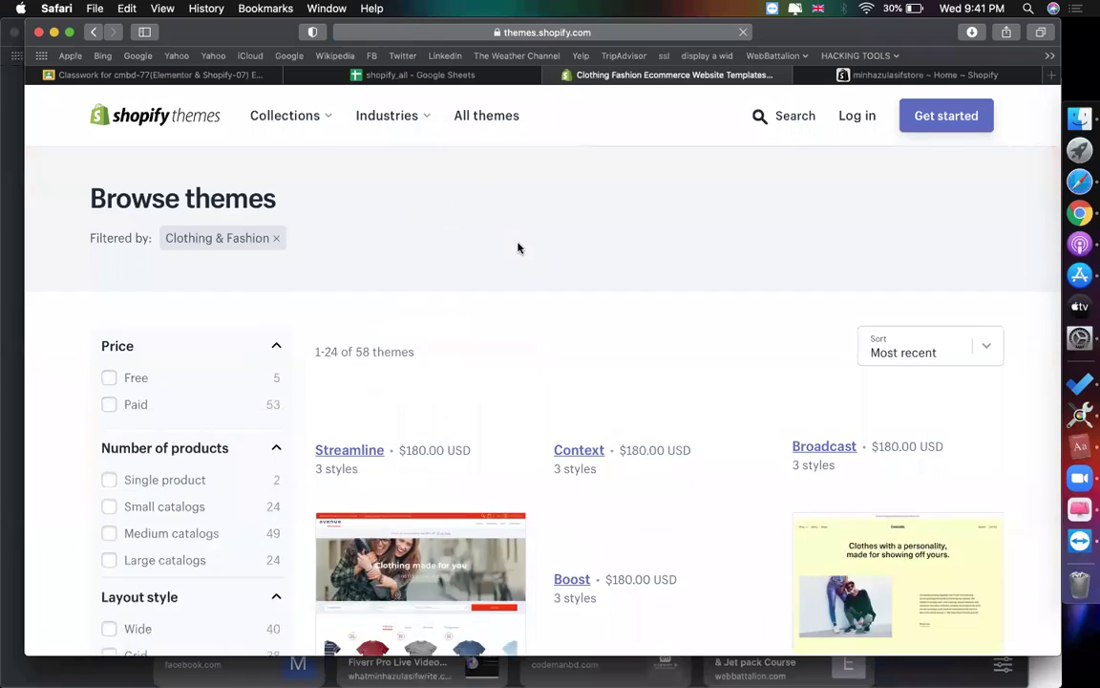
scroll(518, 245, "down", 5)
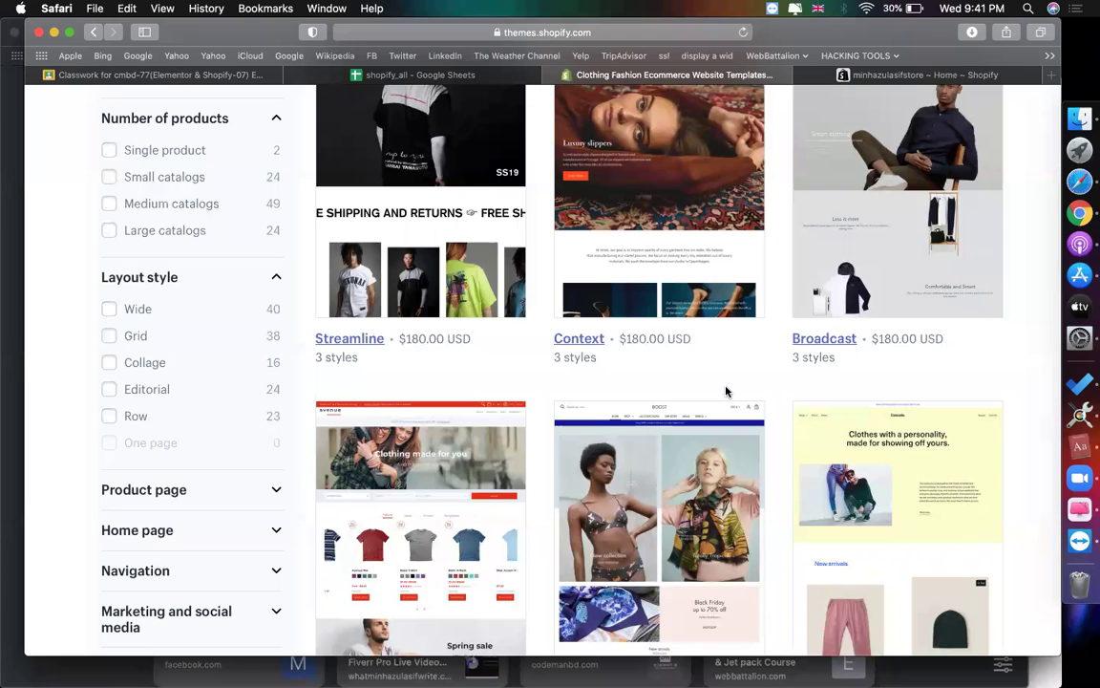
scroll(725, 391, "down", 5)
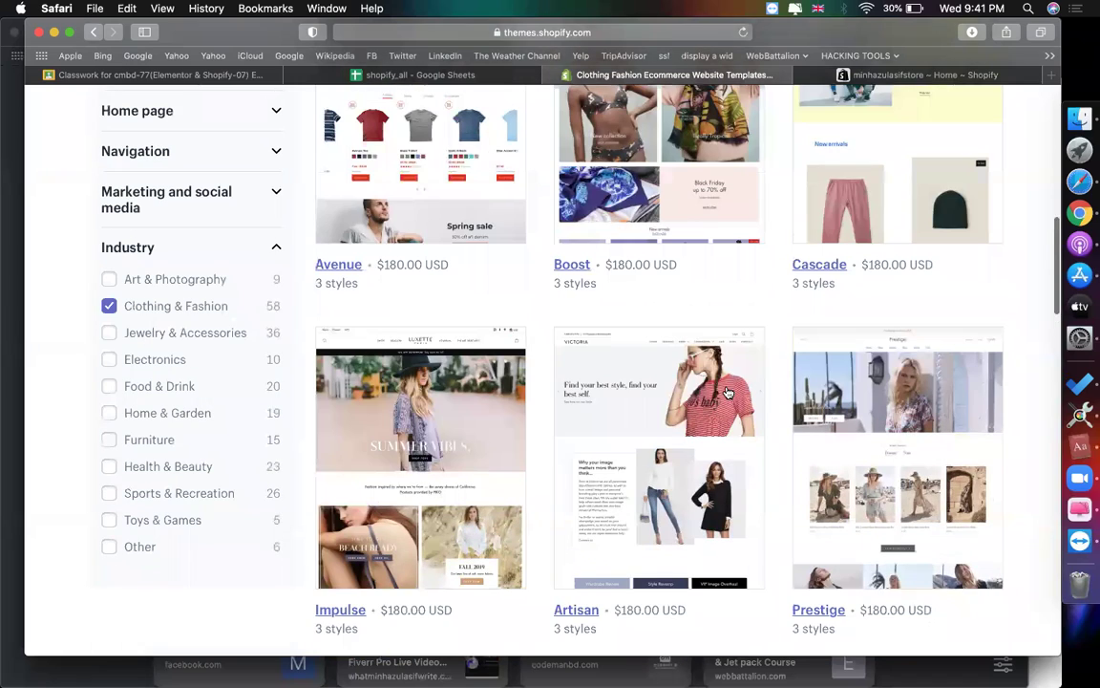
scroll(420, 277, "up", 1)
scroll(812, 251, "down", 2)
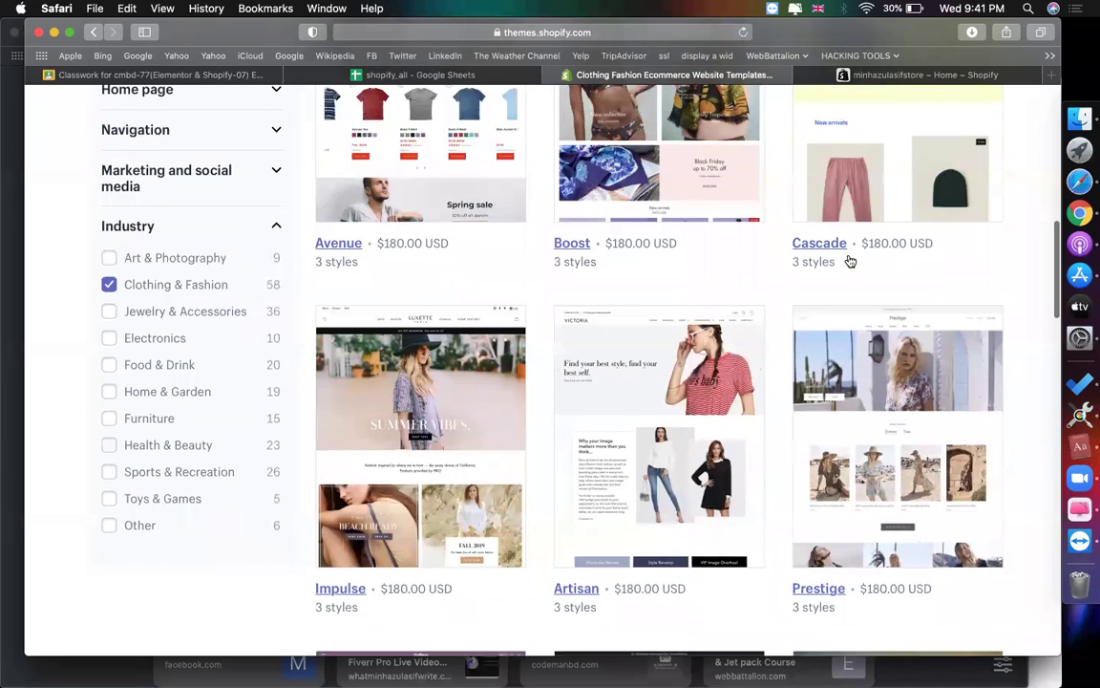
scroll(850, 260, "up", 2)
scroll(764, 301, "down", 1)
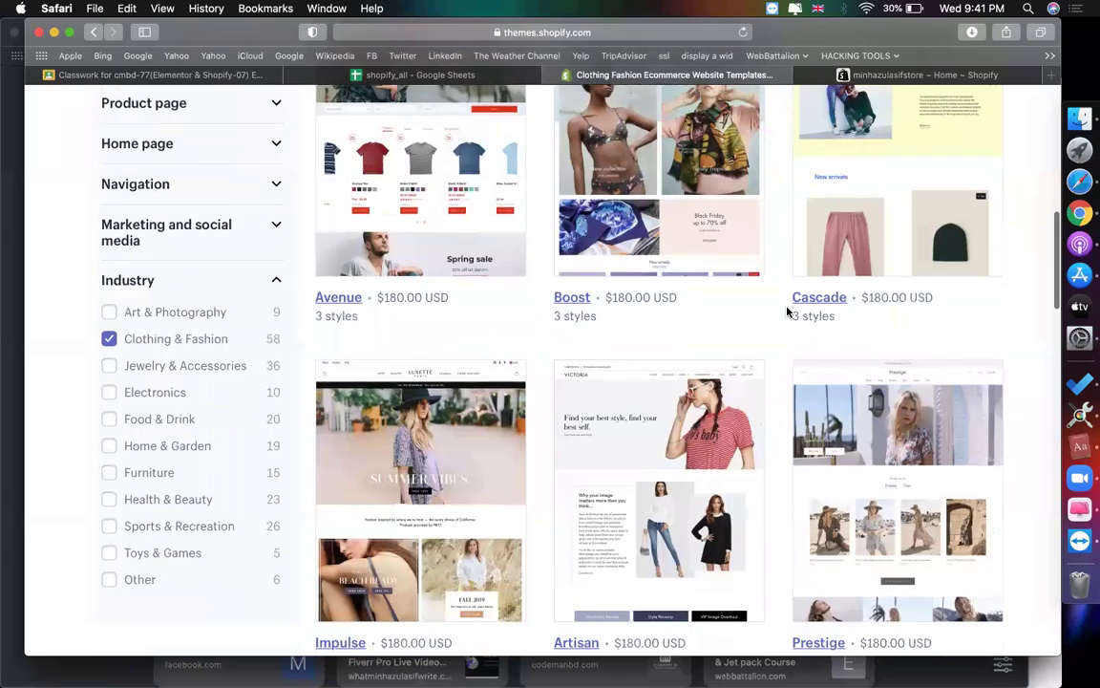
scroll(787, 311, "down", 3)
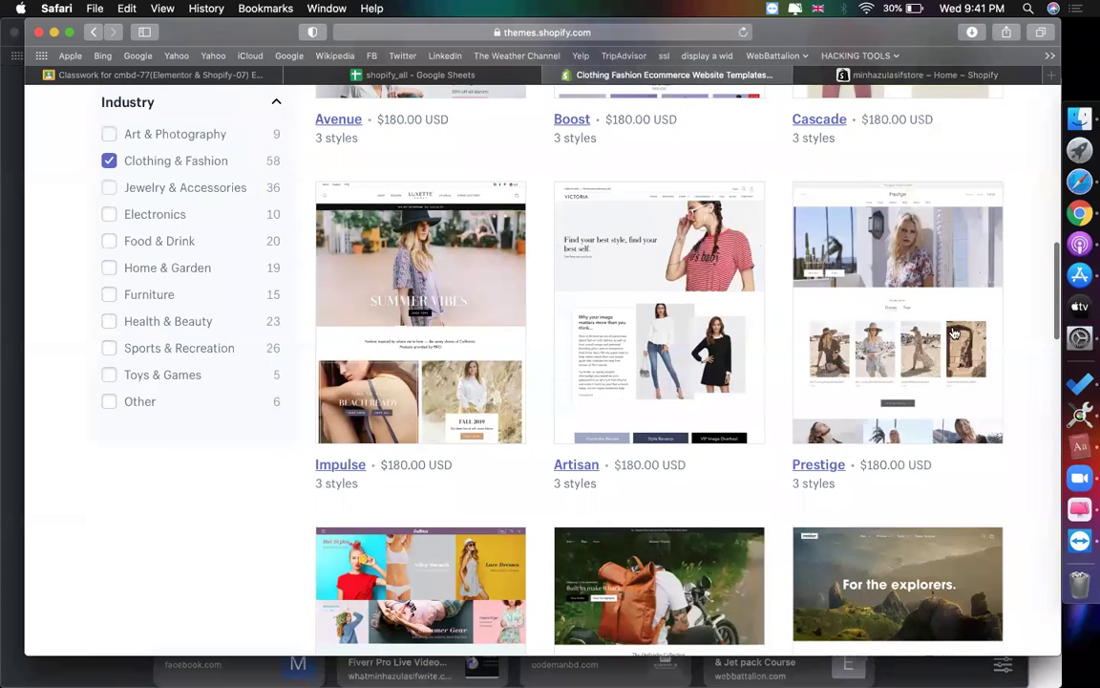
scroll(617, 338, "down", 6)
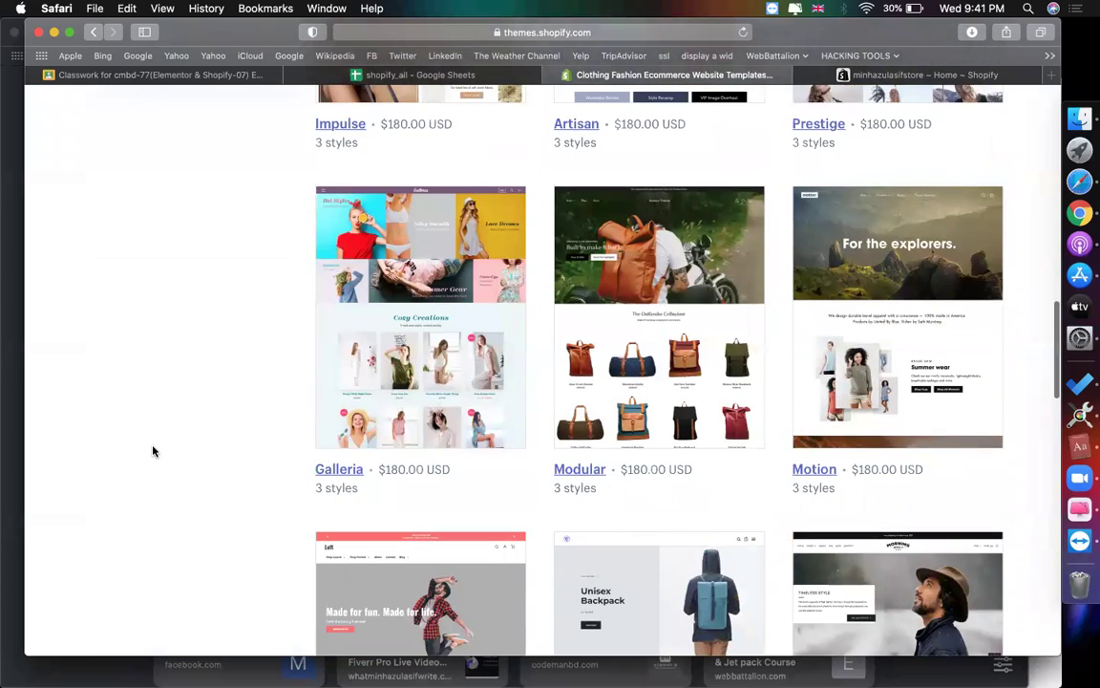
scroll(153, 451, "down", 5)
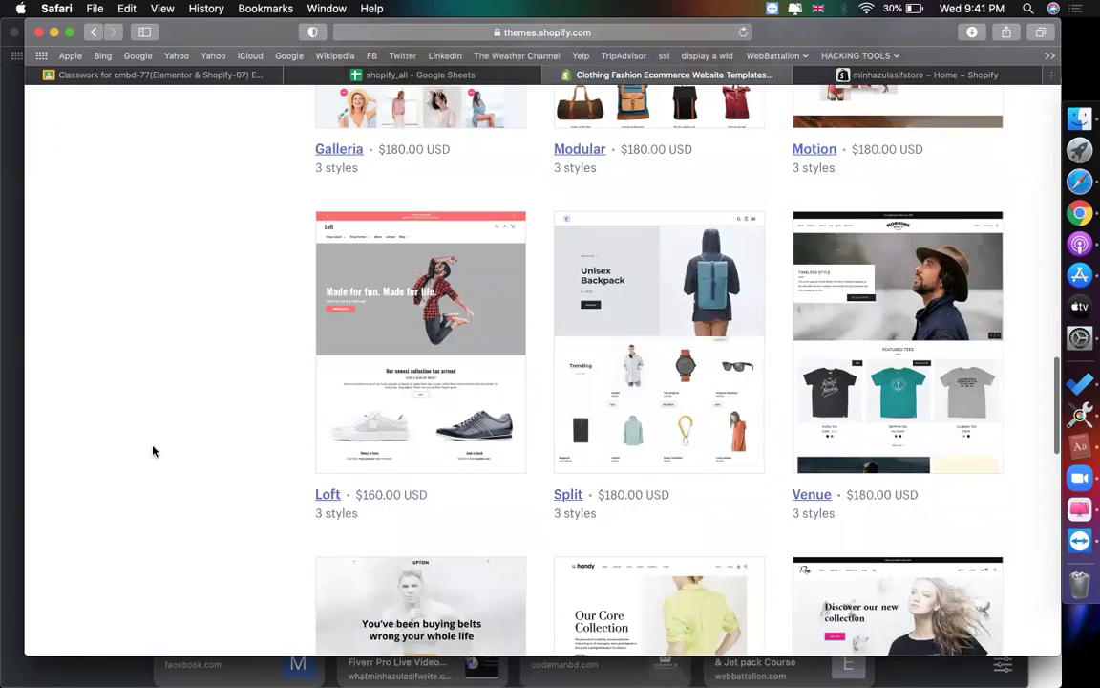
scroll(153, 451, "down", 9)
scroll(153, 450, "up", 8)
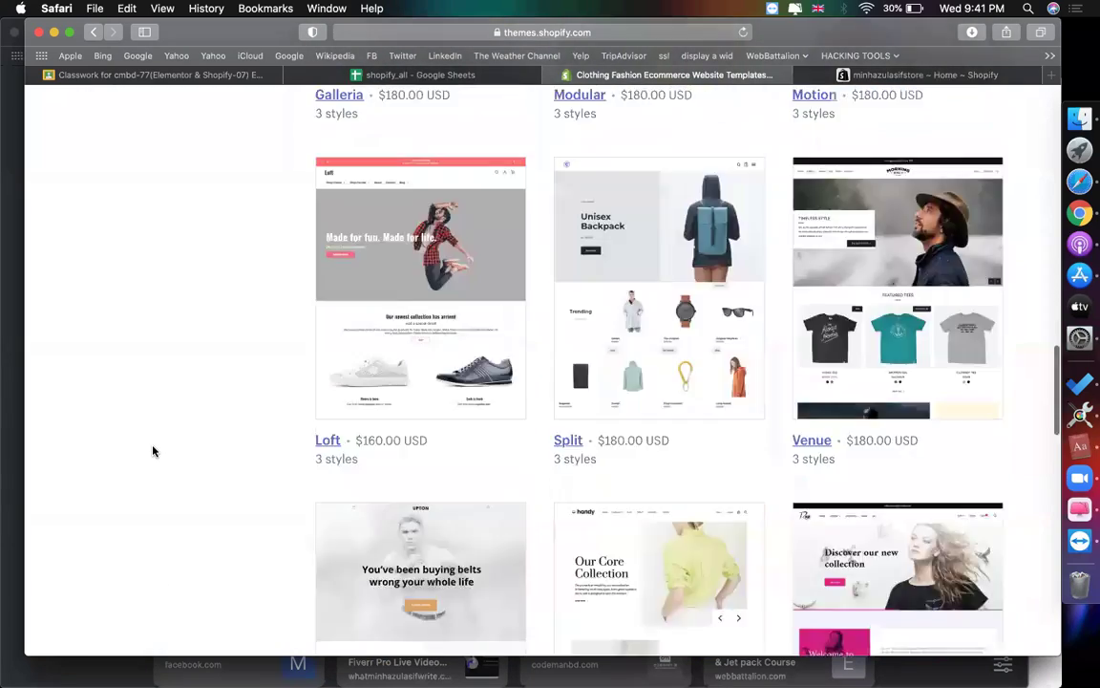
scroll(153, 451, "up", 10)
Step: Return to the theme store home page and search for "br", choosing the Brooklyn suggestion
left_click(157, 110)
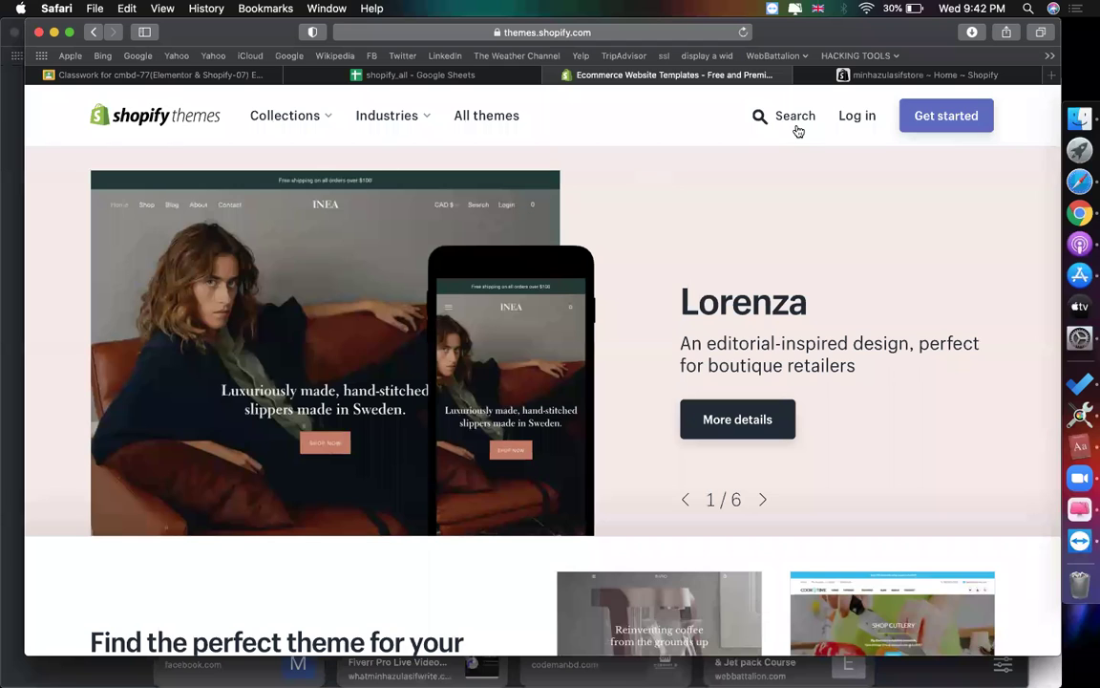
left_click(797, 129)
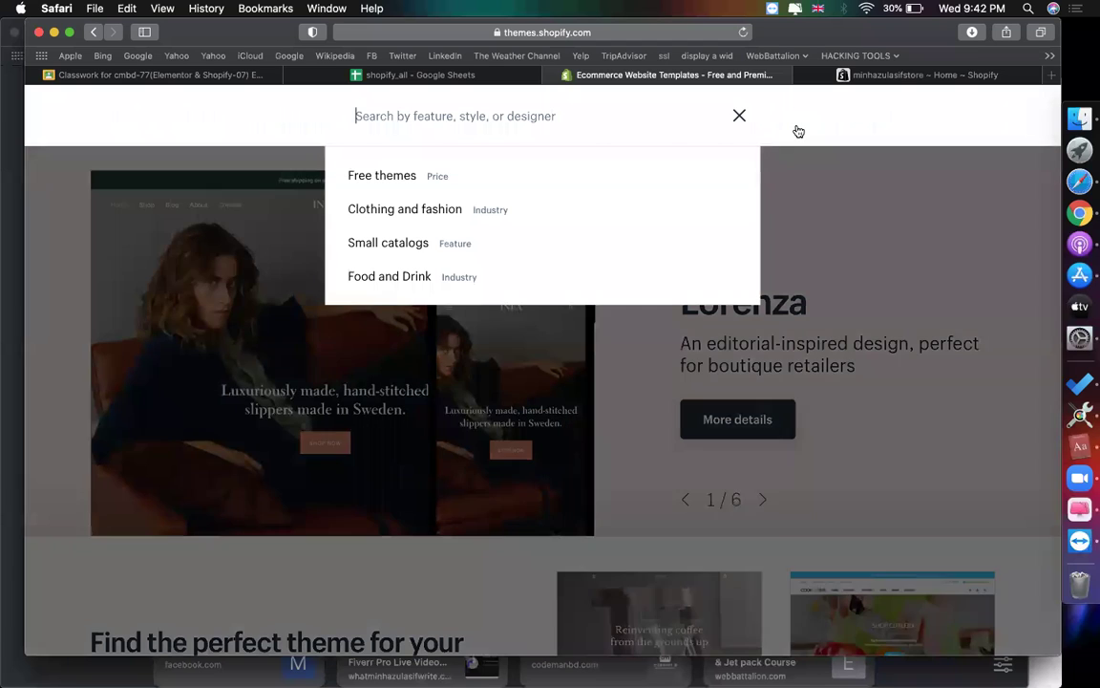
type("br")
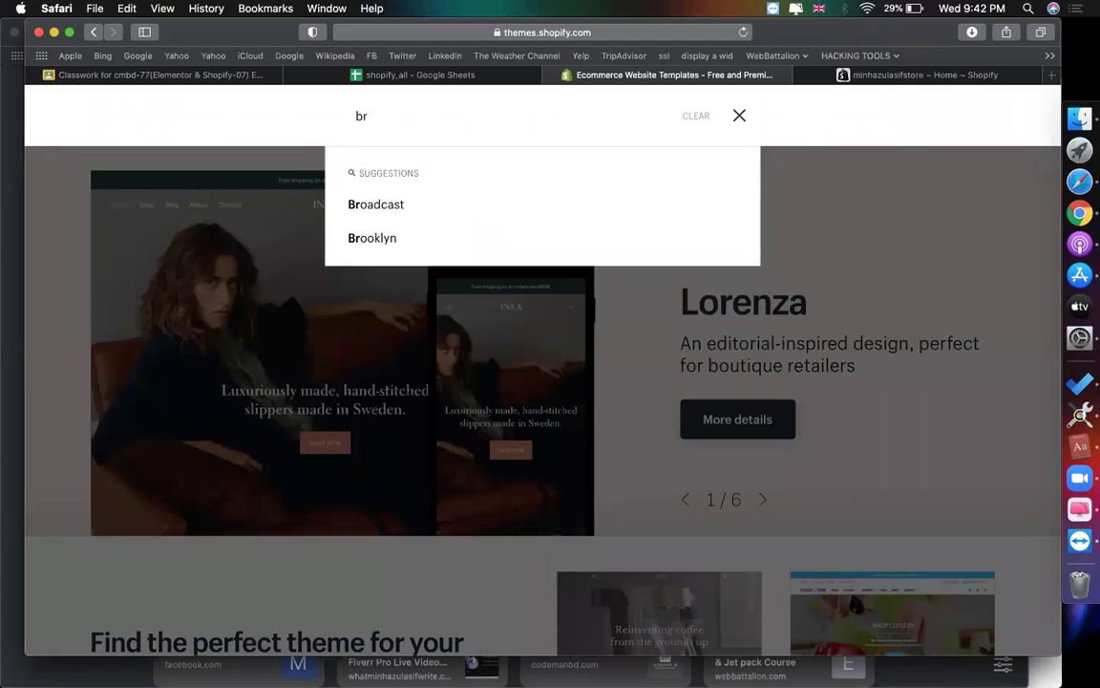
left_click(484, 233)
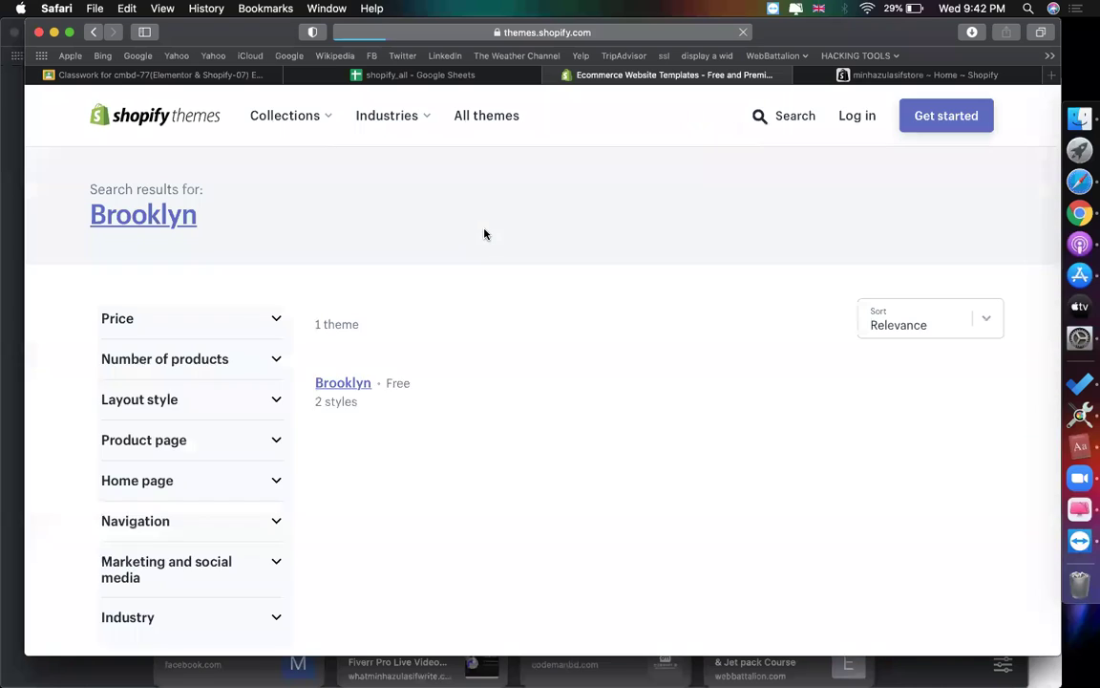
Step: Open the details page of the free Brooklyn theme from the search results
scroll(724, 409, "down", 3)
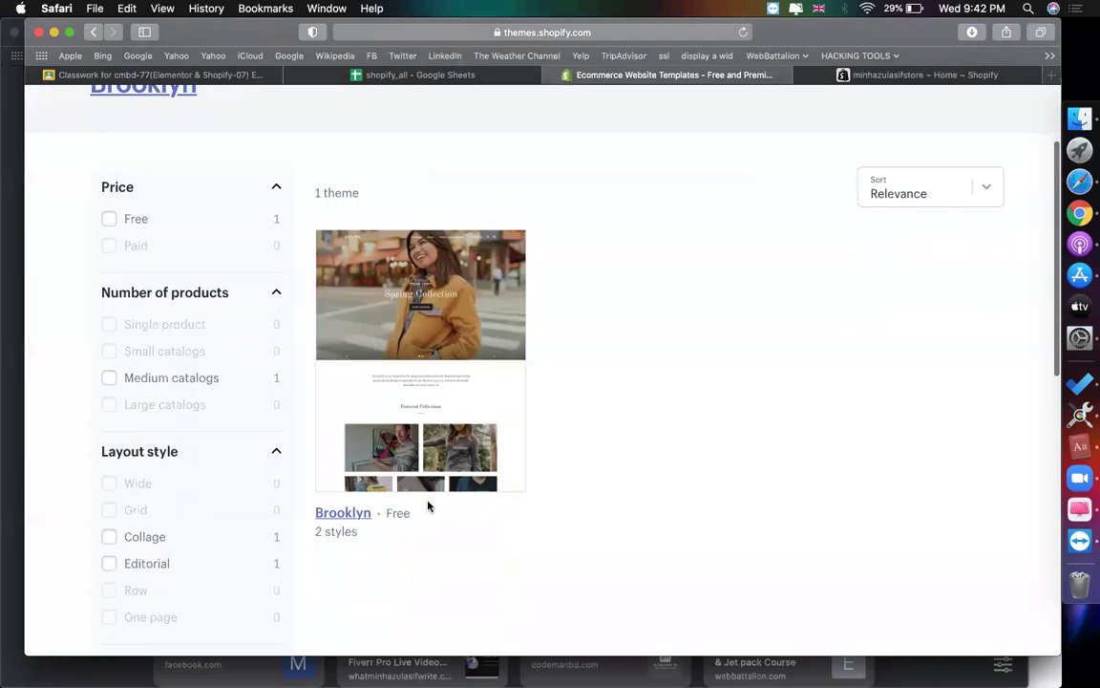
left_click(352, 517)
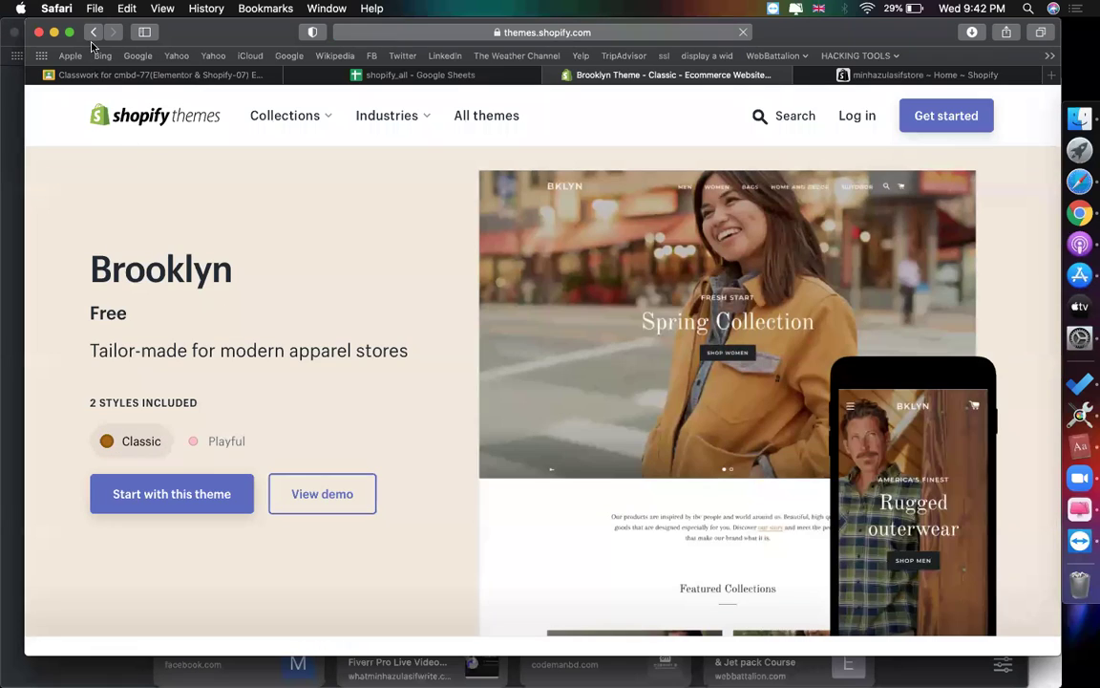
left_click(93, 33)
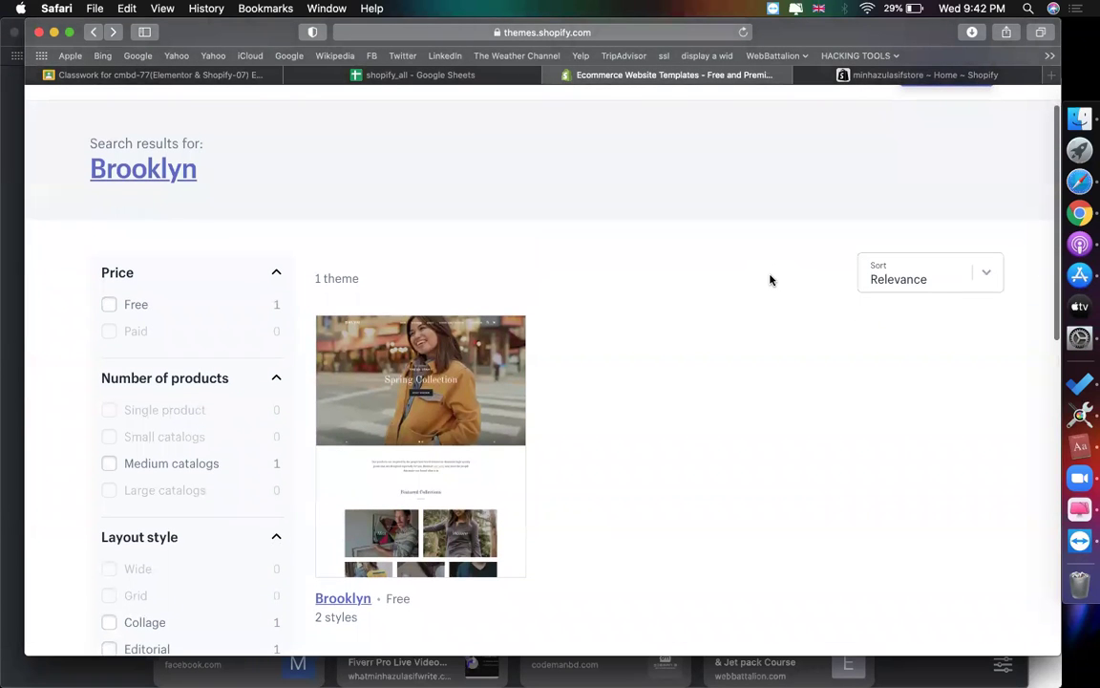
scroll(770, 280, "down", 2)
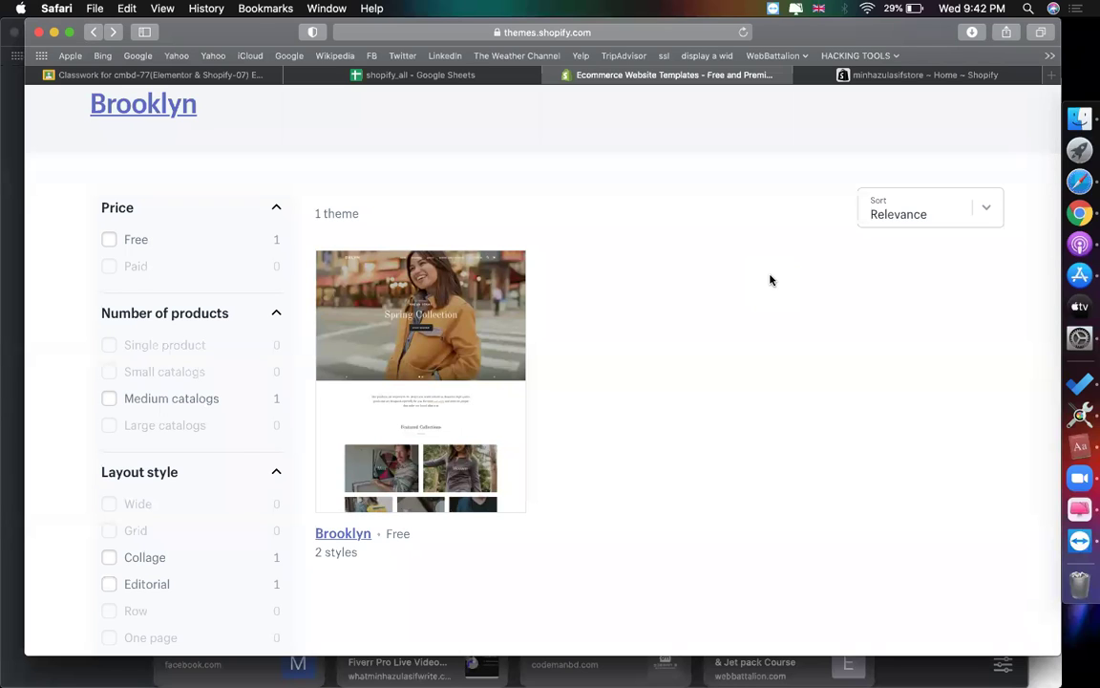
left_click(331, 533)
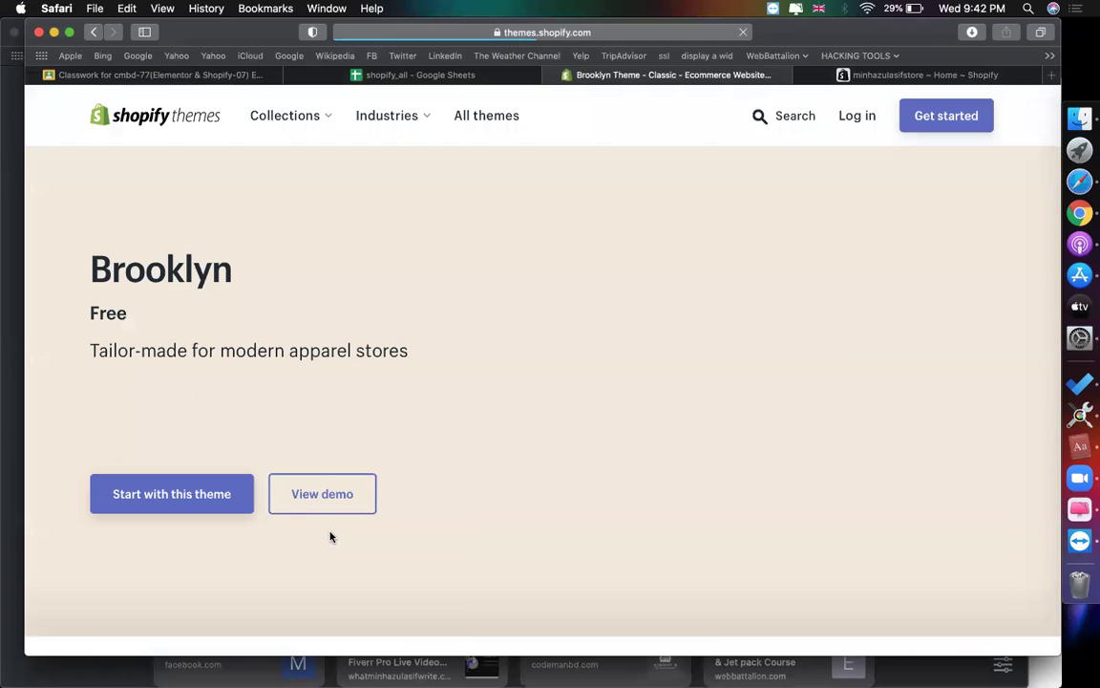
Step: Compare the Brooklyn theme's Playful and Classic styles, keep Classic selected and start with this theme
scroll(410, 501, "down", 4)
scroll(409, 478, "up", 2)
scroll(408, 401, "up", 1)
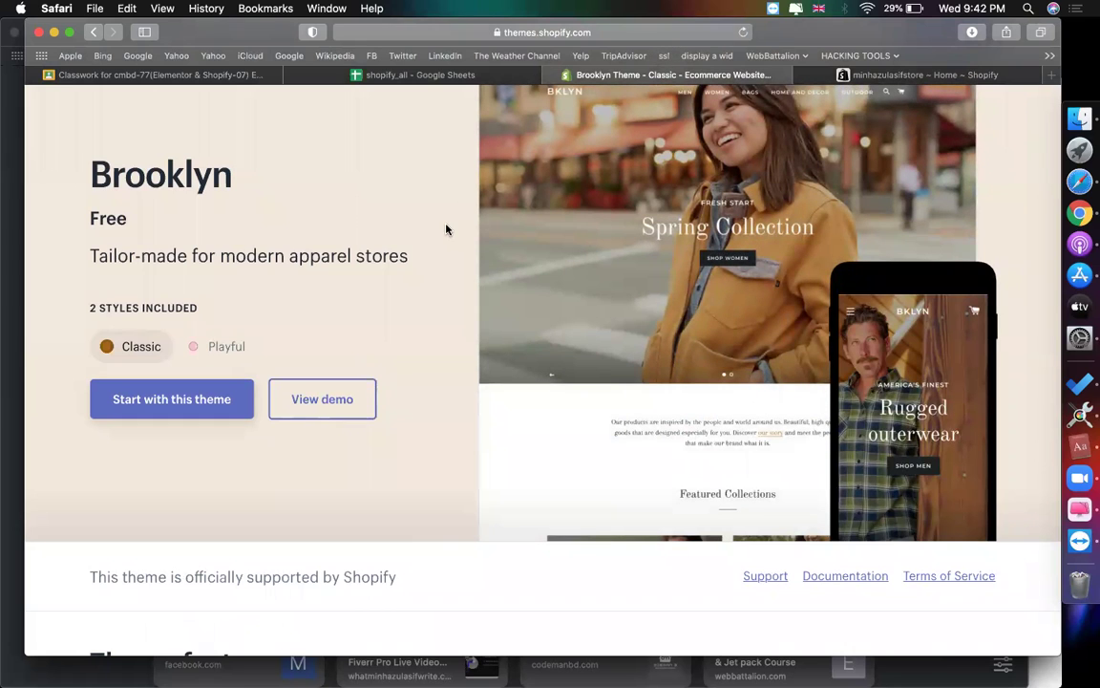
left_click(235, 344)
left_click(144, 346)
scroll(294, 331, "down", 1)
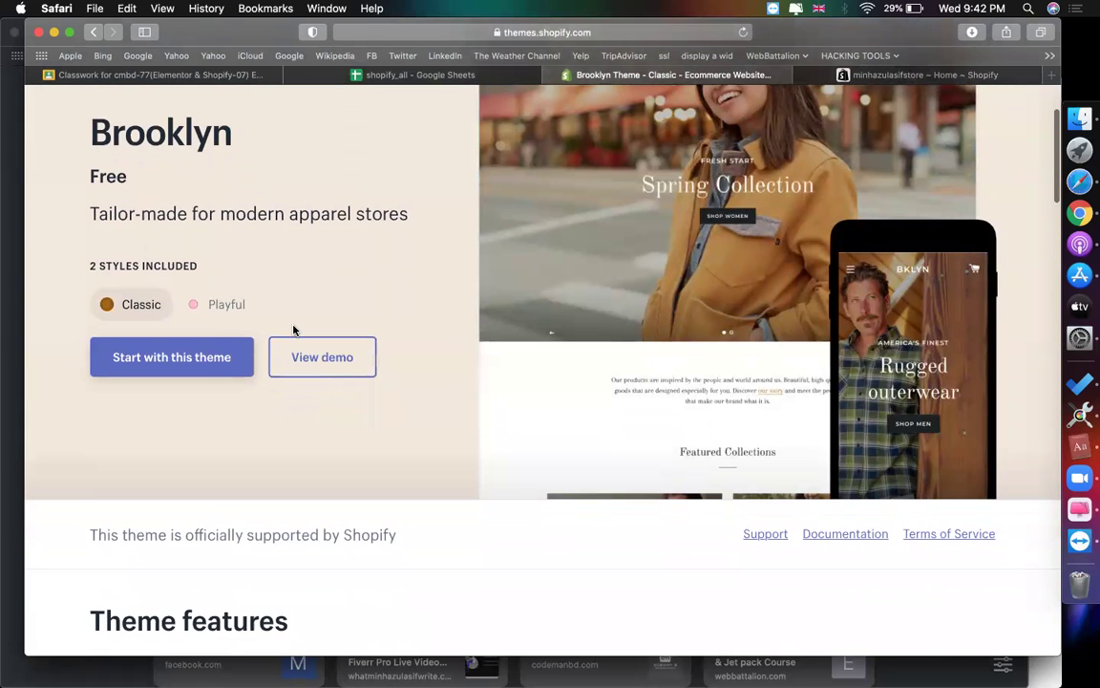
left_click(194, 354)
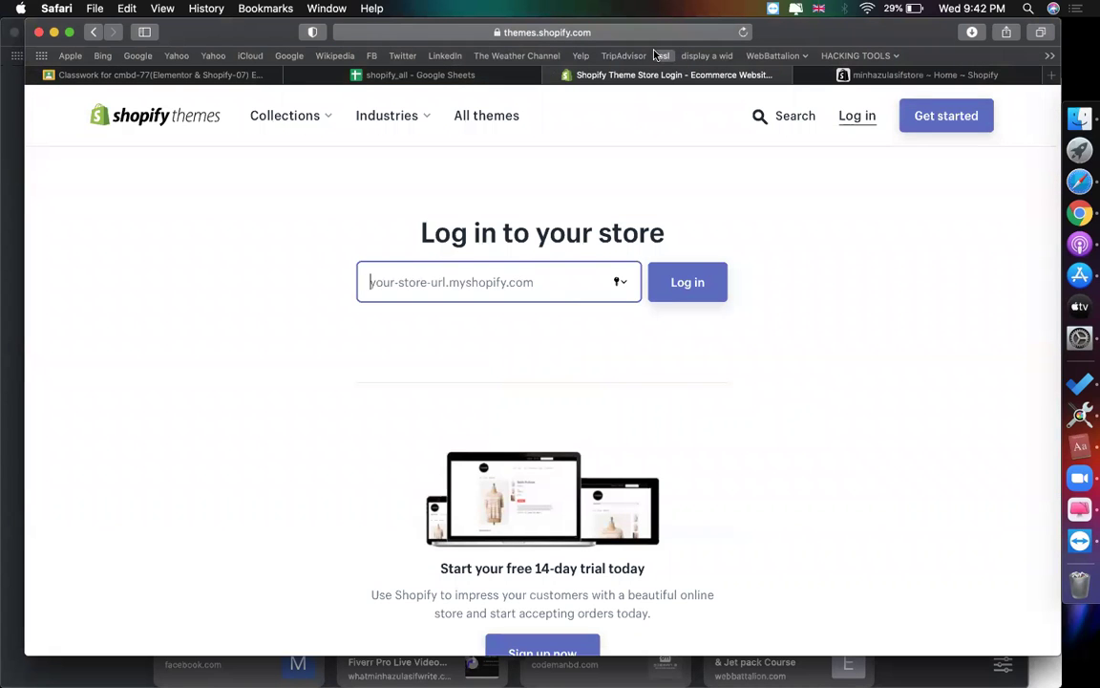
Step: Copy the store's admin web address from the Shopify admin tab and return to the theme store login page
left_click(865, 75)
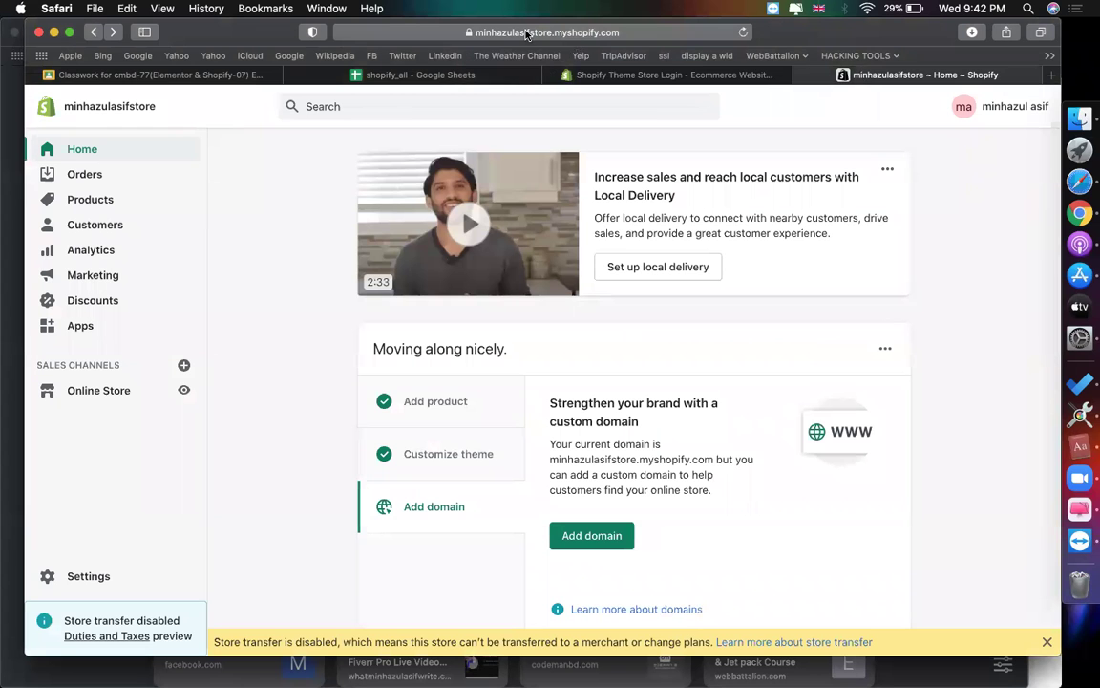
left_click(474, 31)
key("super+c")
key("Escape")
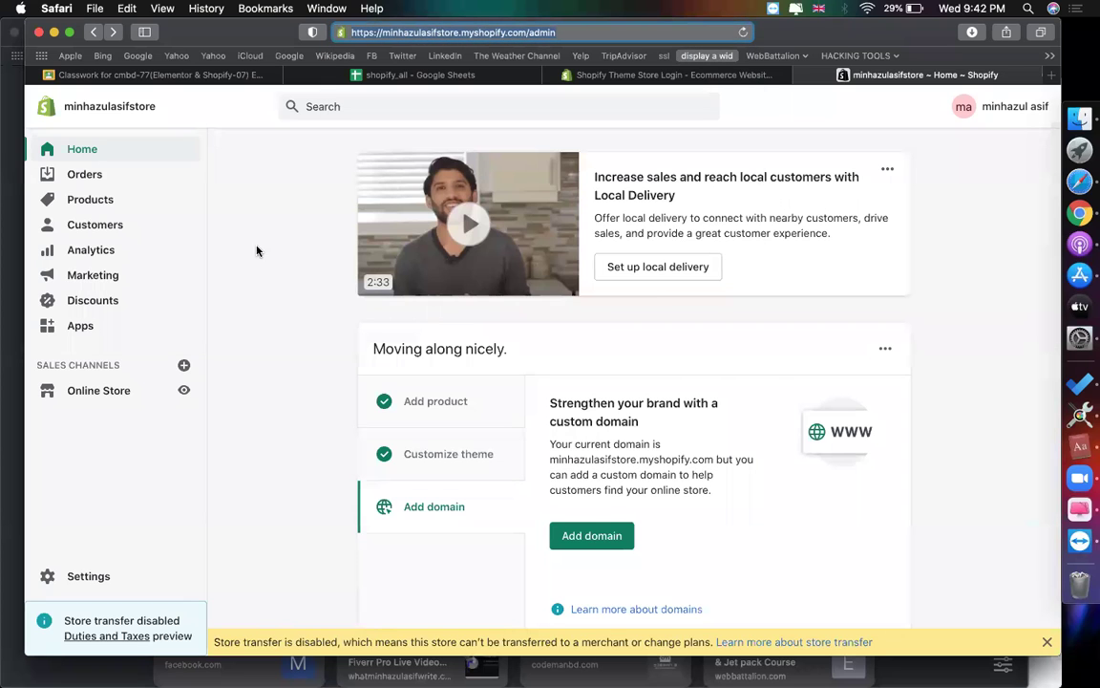
left_click(232, 225)
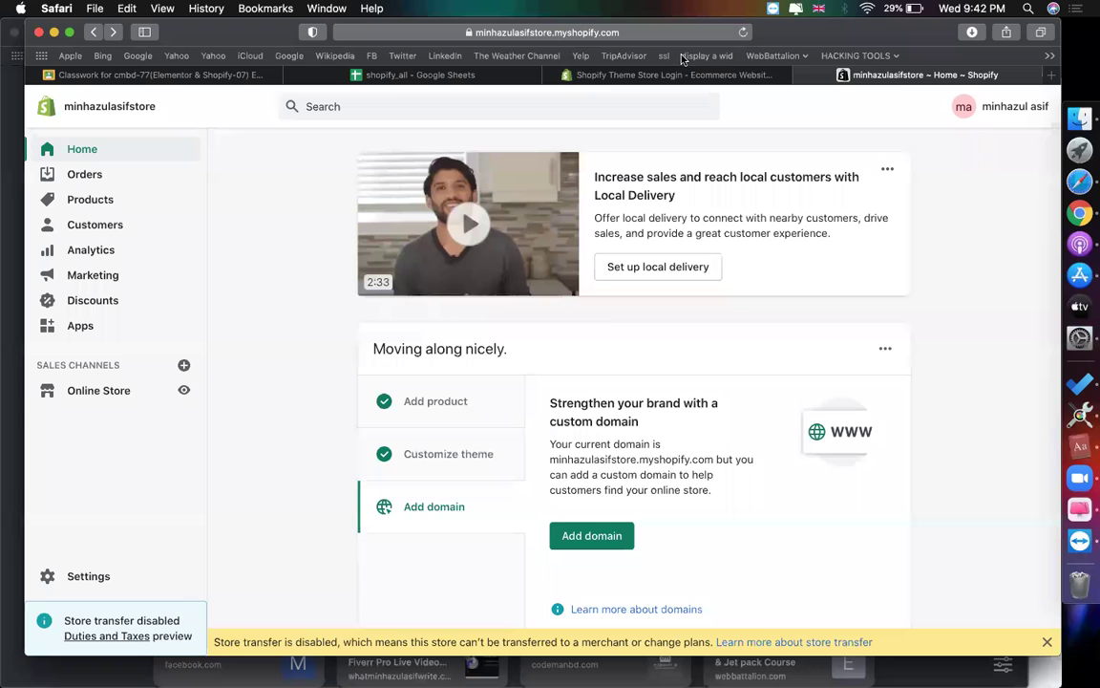
left_click(538, 32)
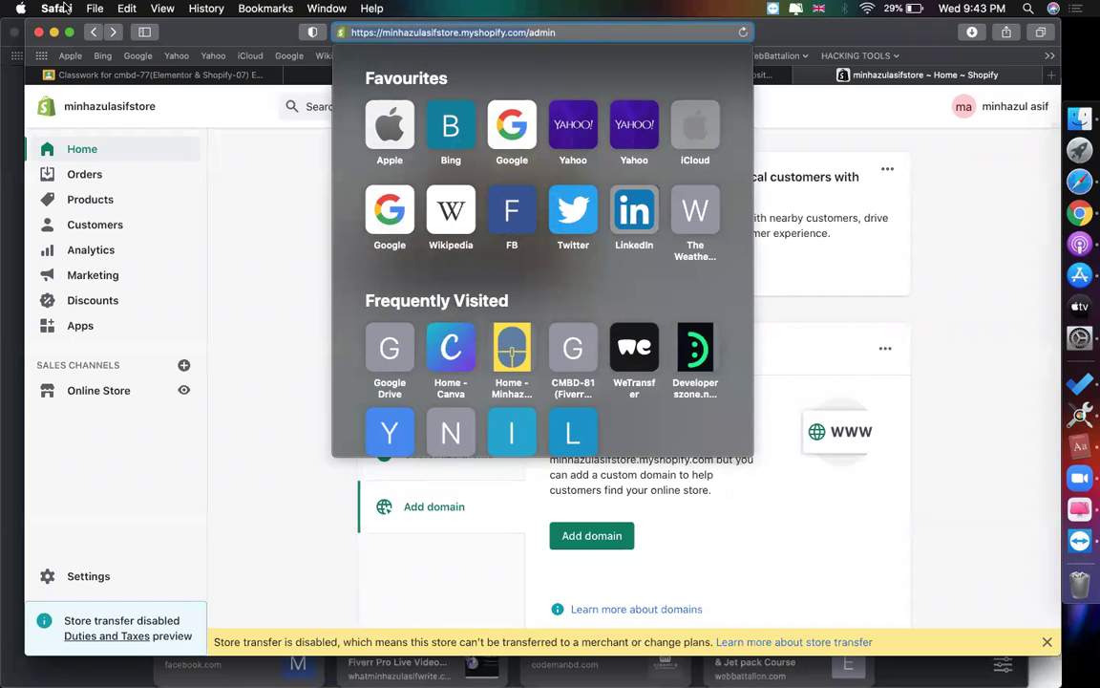
left_click(238, 184)
left_click(643, 77)
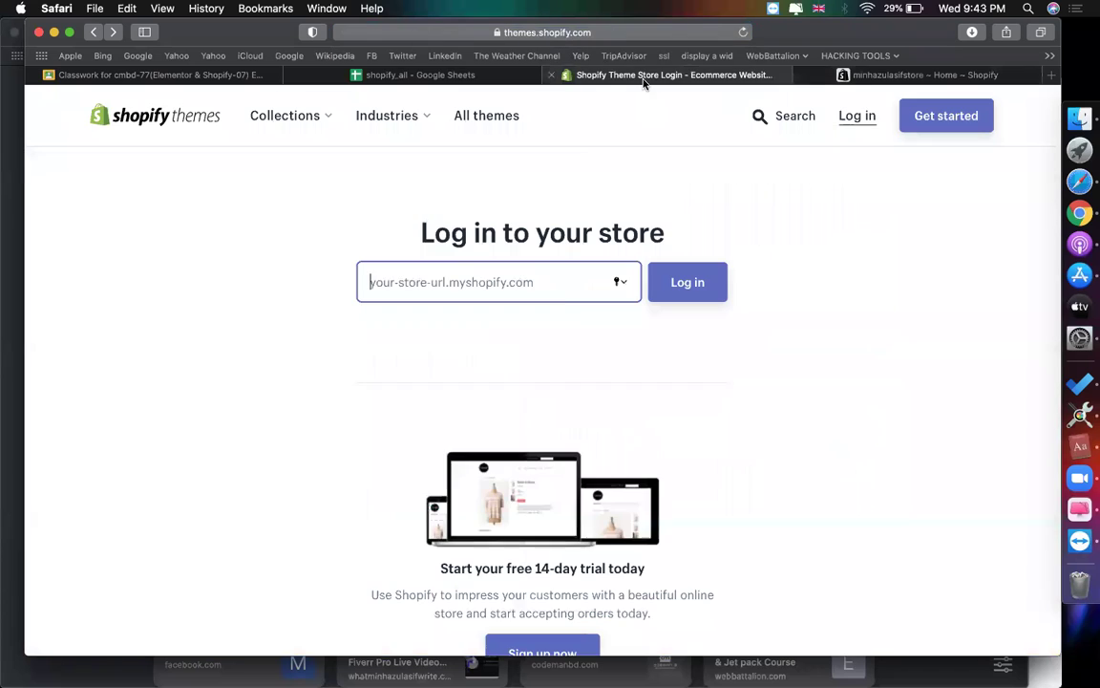
Step: Log in to the theme store with the copied store address and add the Brooklyn theme to the online store
key("super+v")
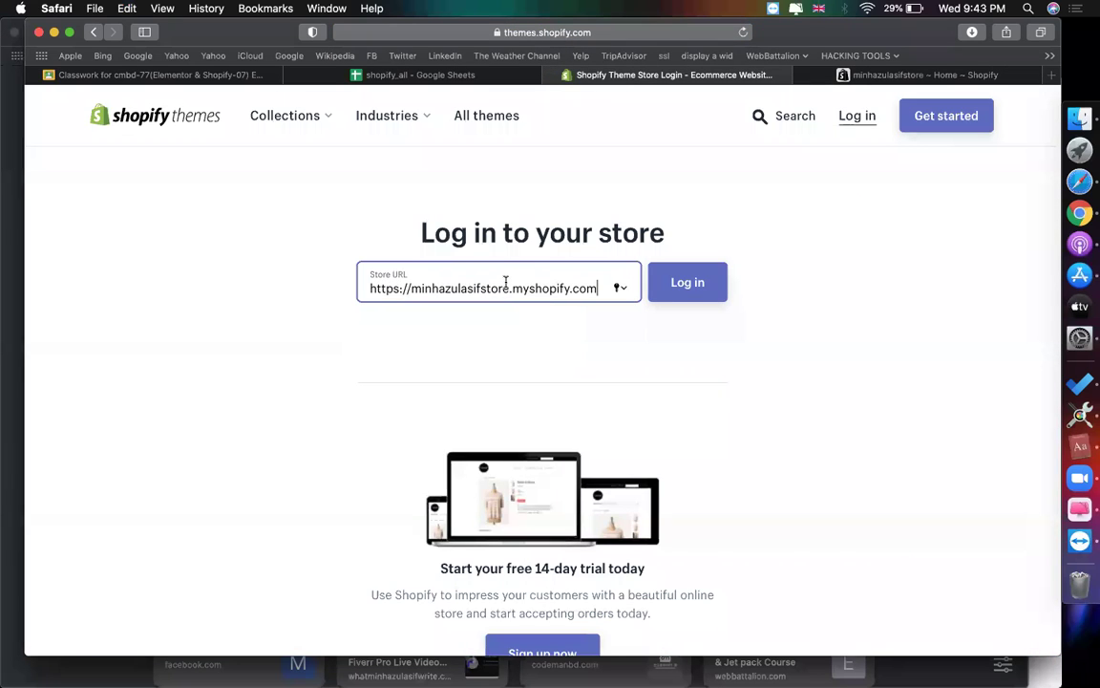
left_click(662, 290)
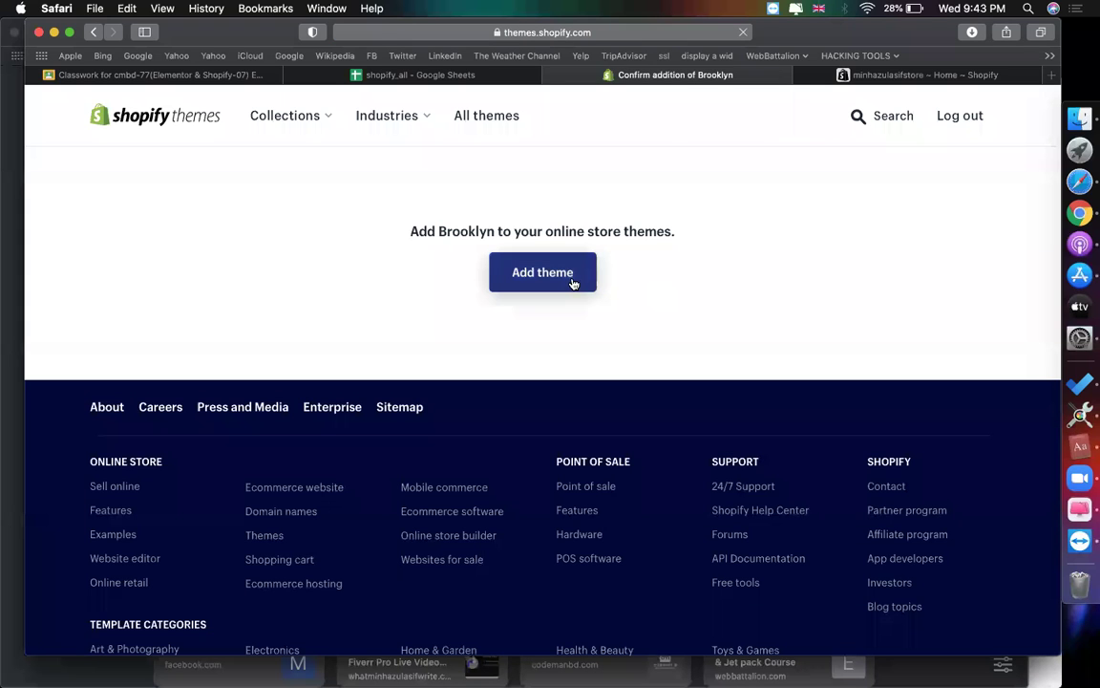
left_click(572, 283)
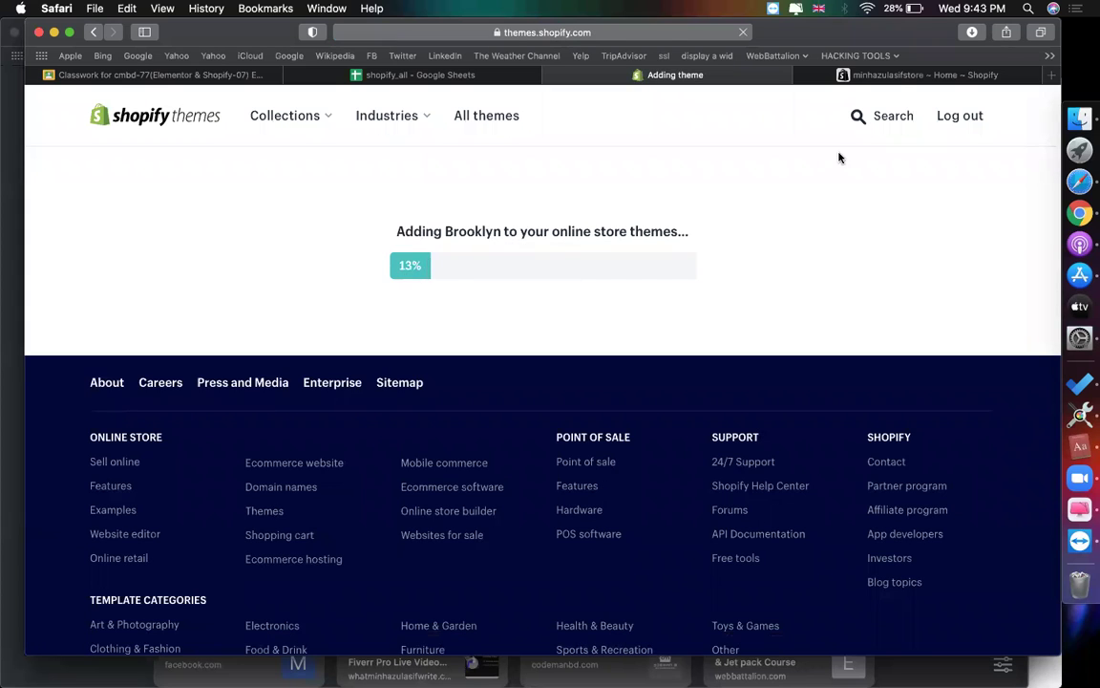
Step: Open themes.shopify.com in a new tab and search for "br", choosing the Brooklyn suggestion
left_click(1050, 76)
type("themes.shopify.com")
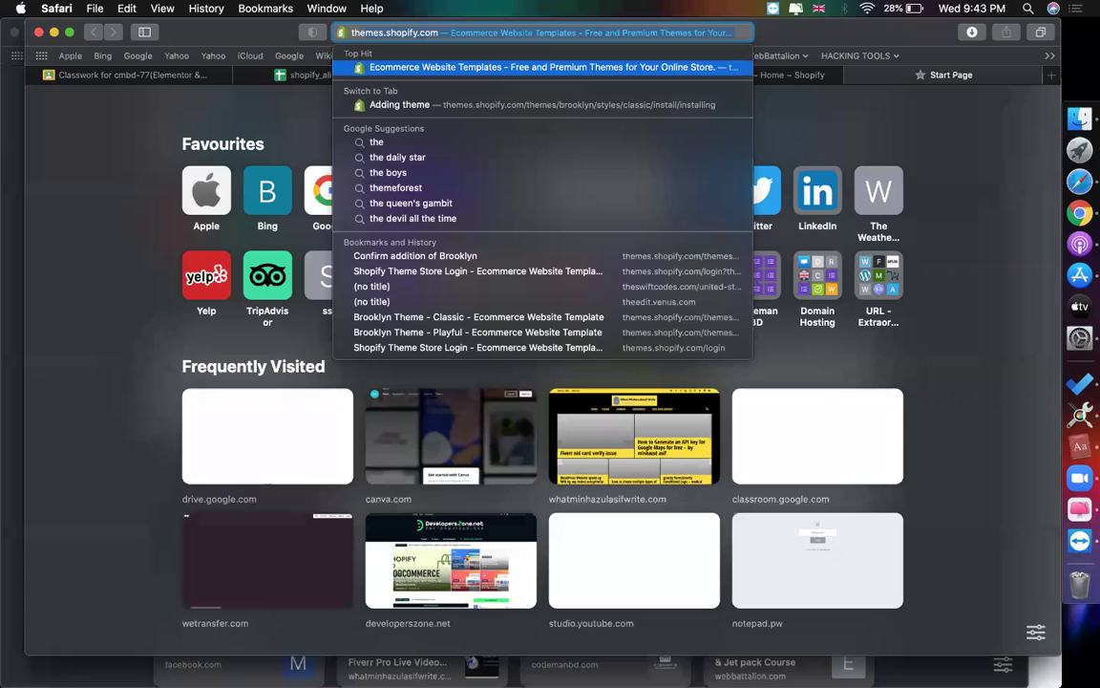
key("Return")
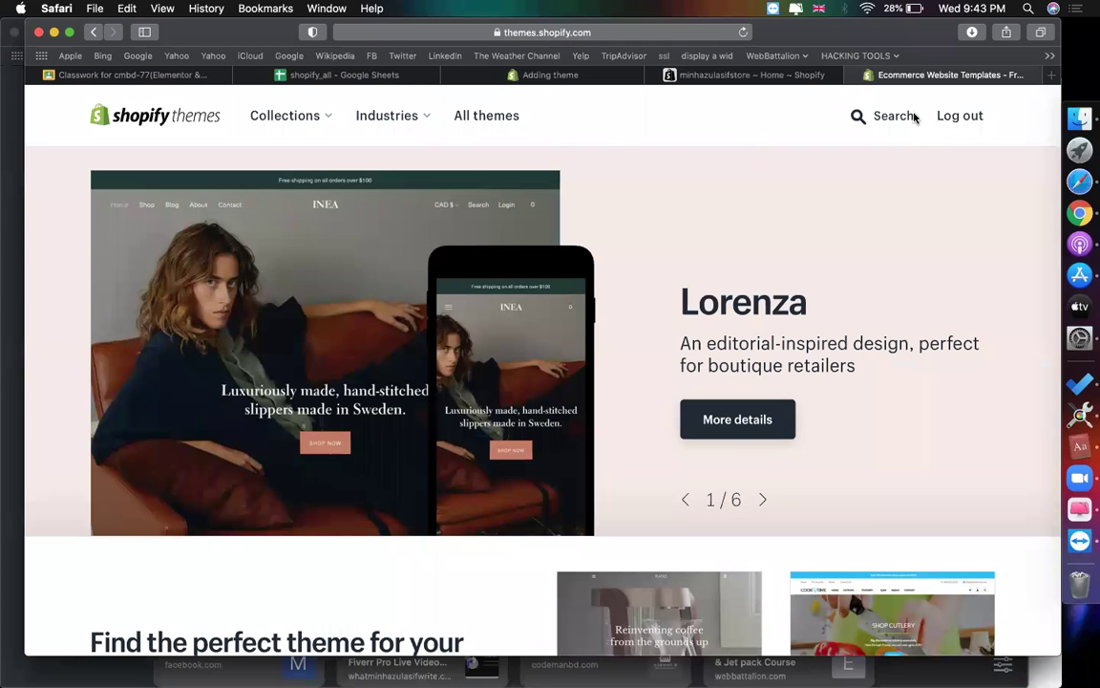
left_click(888, 116)
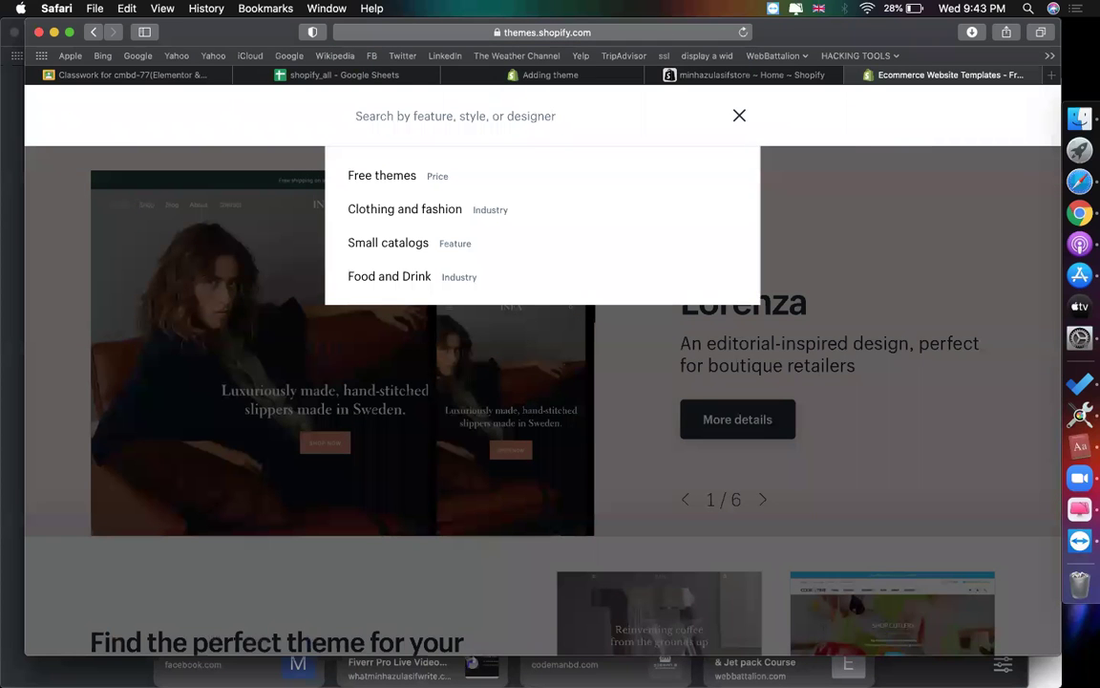
type("br")
left_click(405, 237)
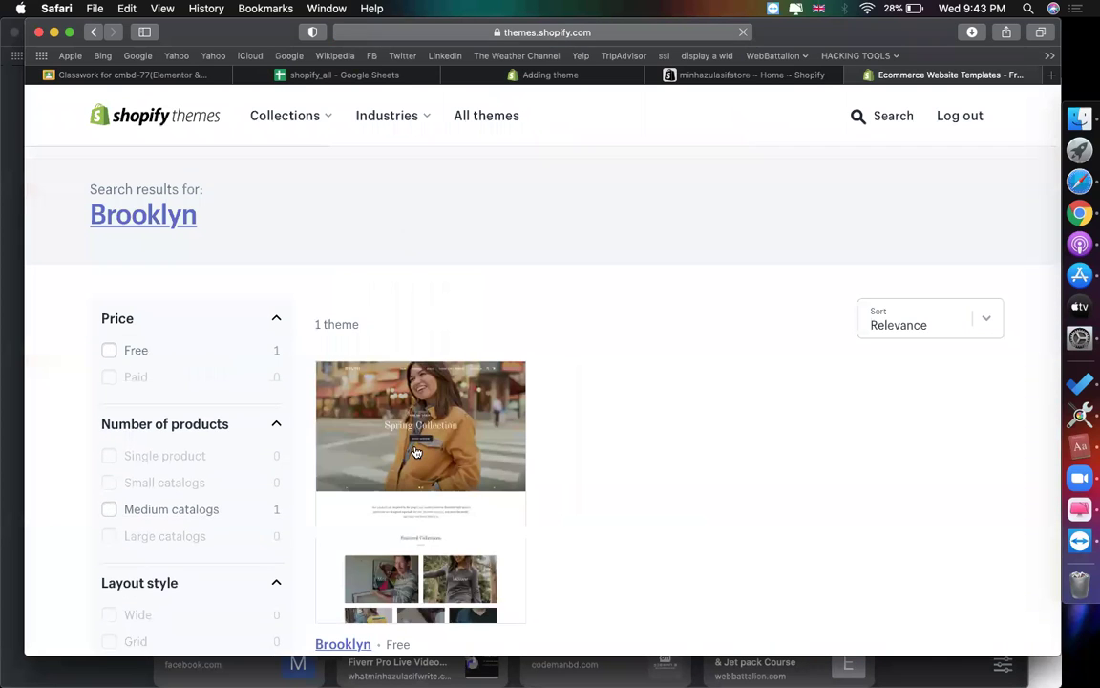
Step: Open the free Brooklyn theme's details page and look through its features, example stores and reviews
scroll(415, 451, "down", 2)
left_click(343, 542)
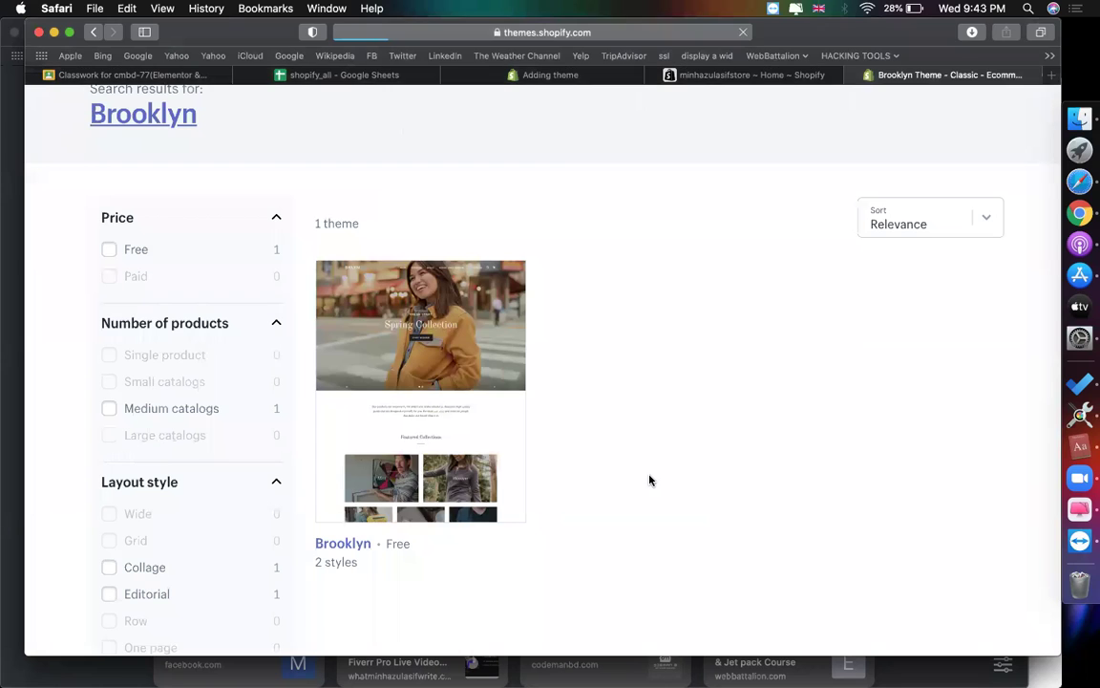
scroll(650, 479, "down", 10)
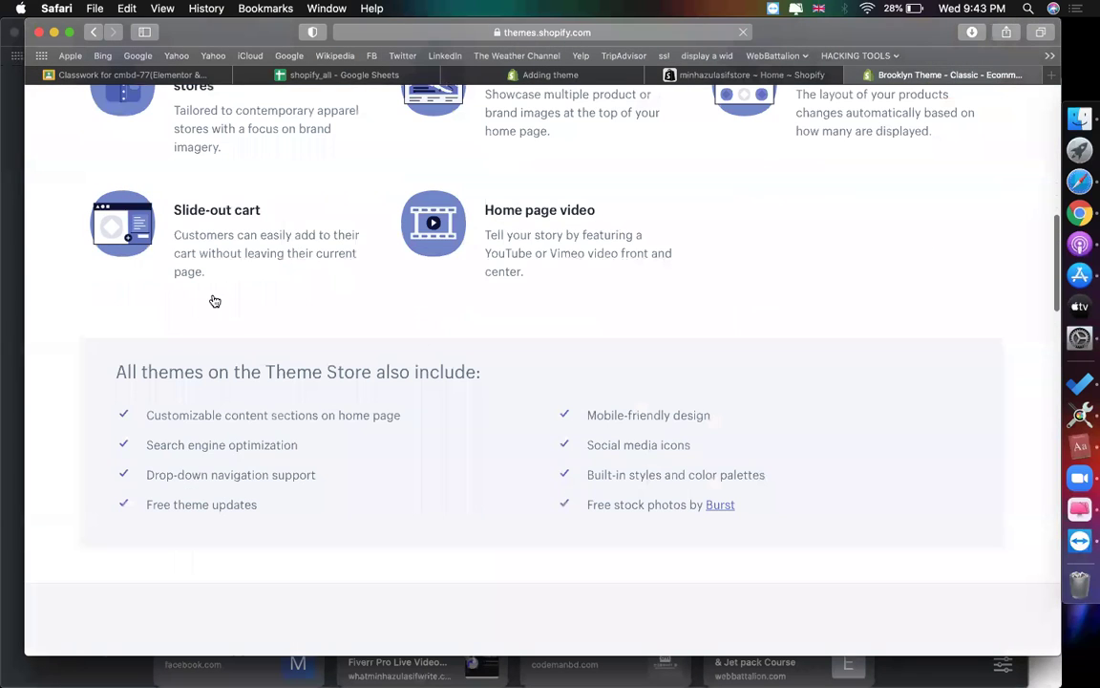
scroll(215, 302, "down", 8)
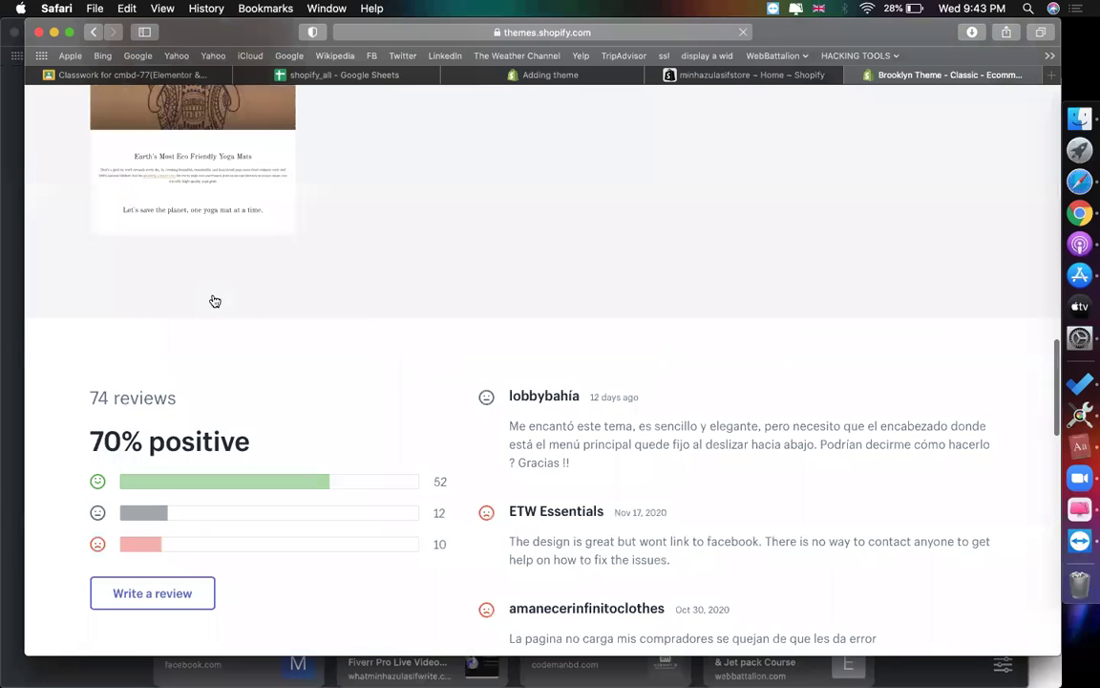
scroll(377, 315, "up", 5)
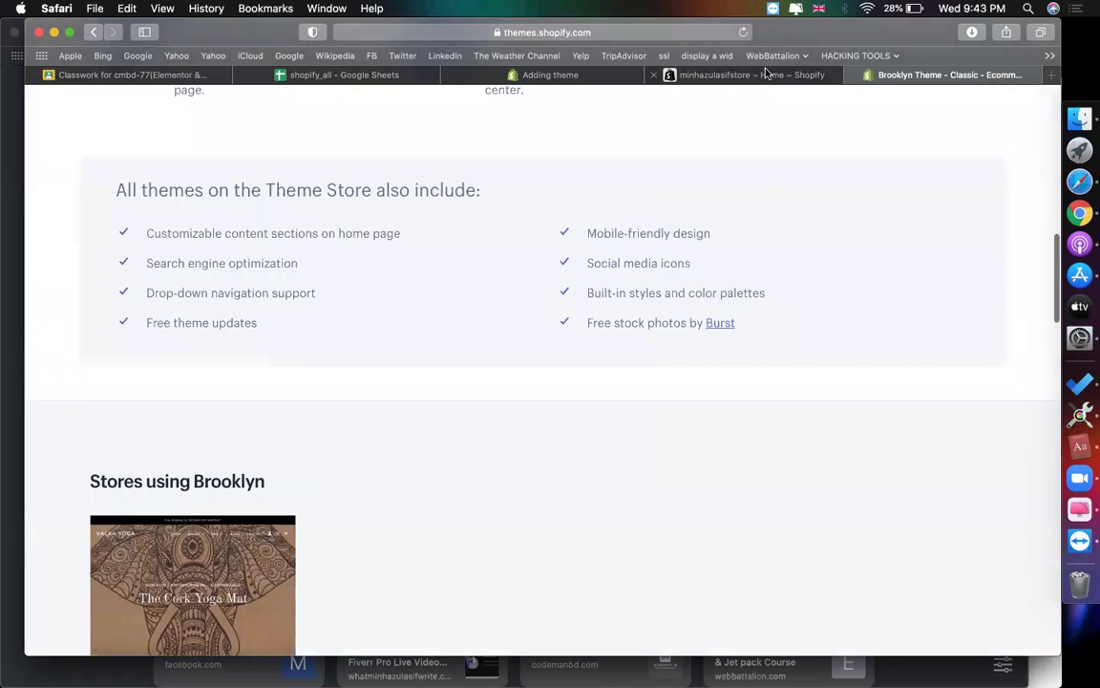
Step: Return to the tab where Brooklyn was being added and start customizing the new theme
left_click(747, 76)
left_click(626, 75)
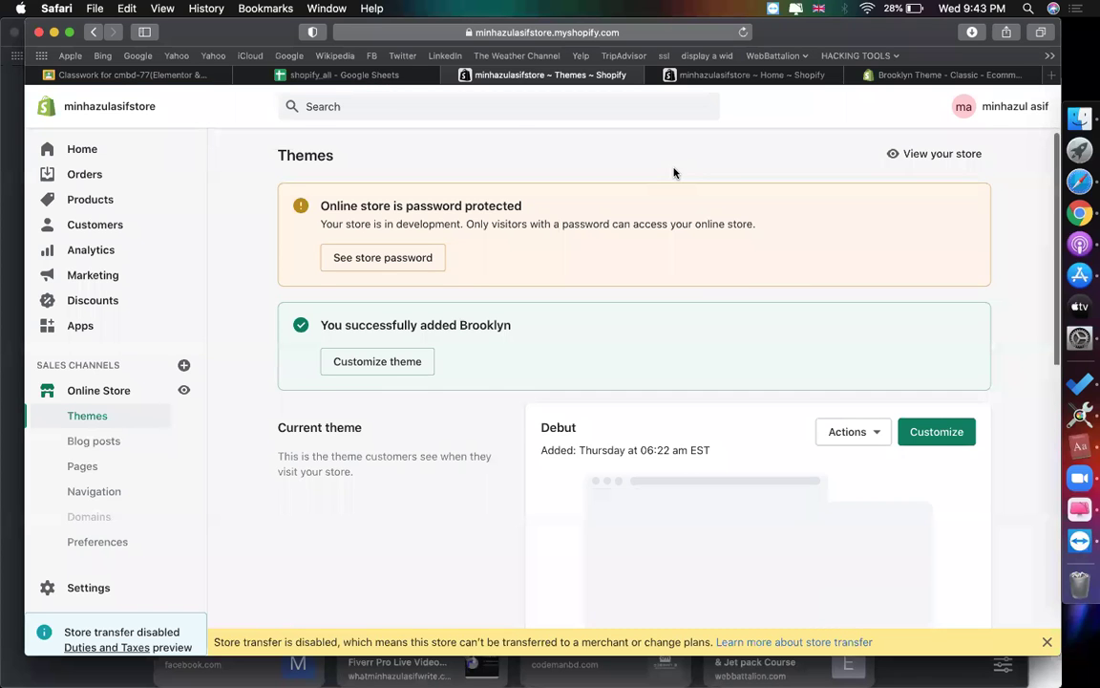
scroll(673, 172, "down", 2)
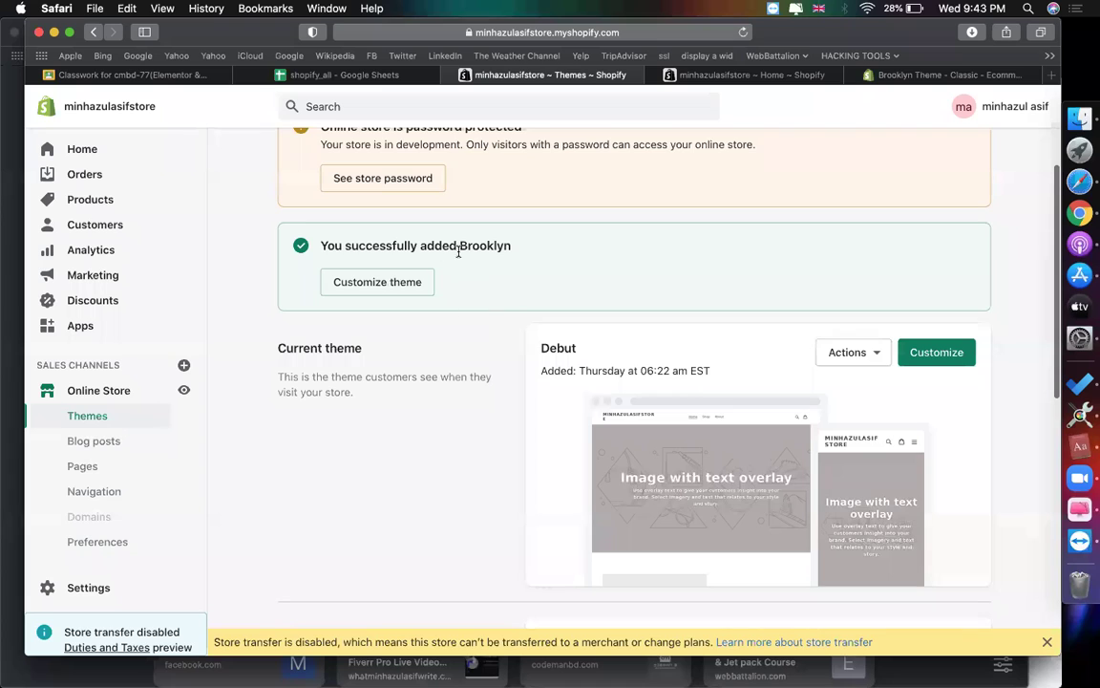
left_click(359, 289)
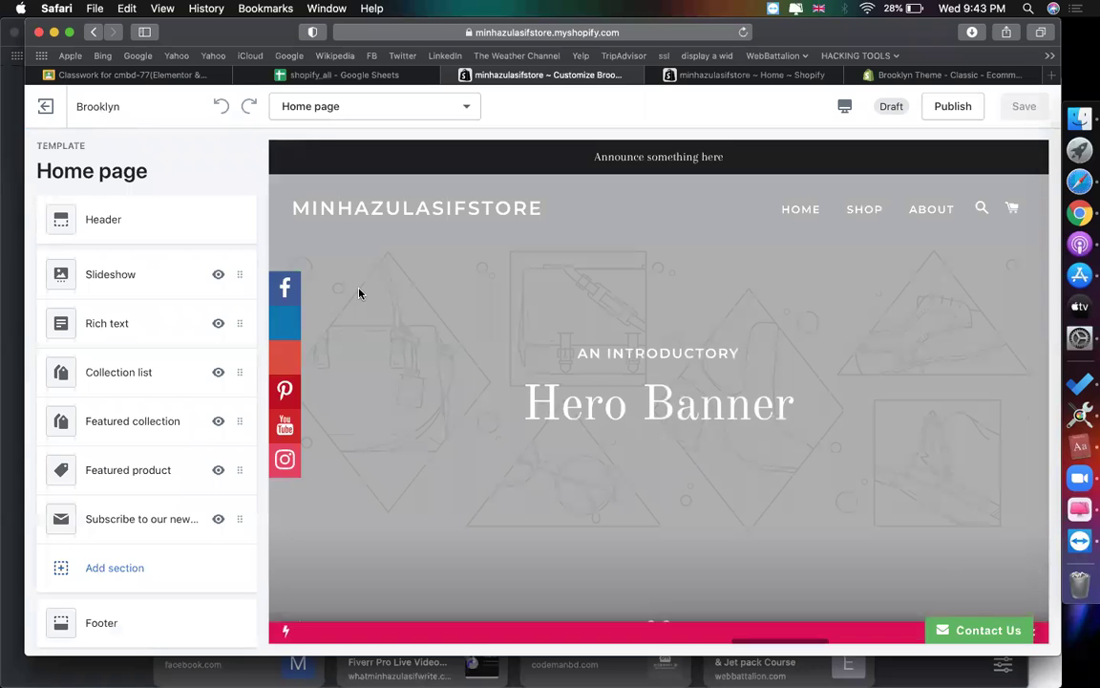
Step: Look over the hero banner area in the Brooklyn home page preview
scroll(431, 336, "down", 1)
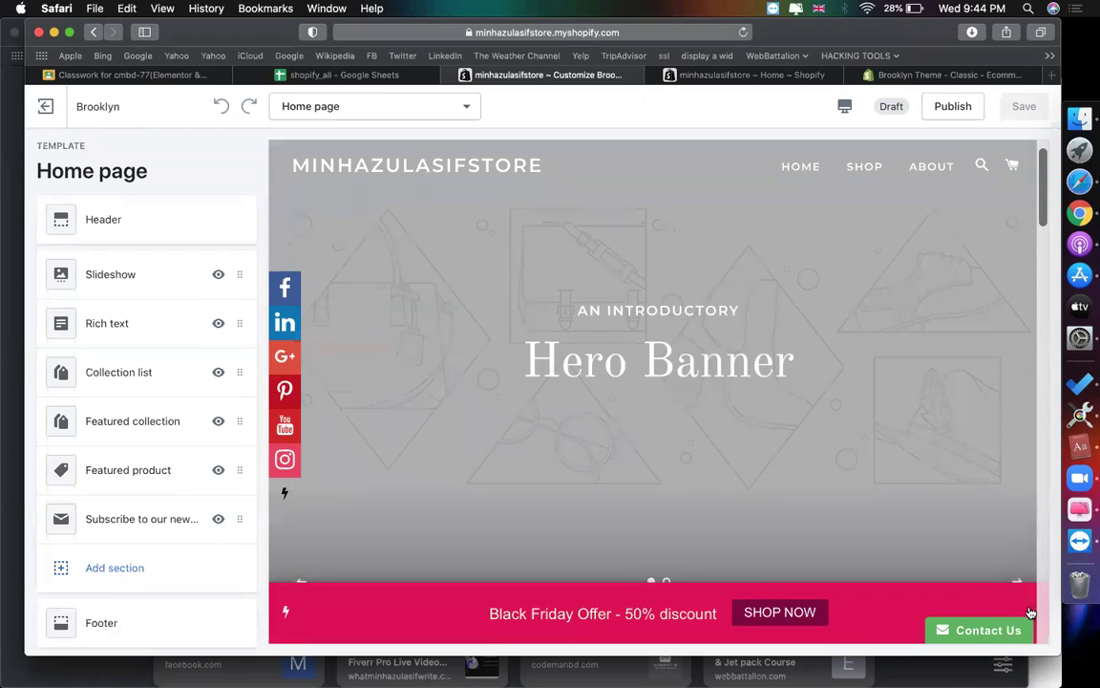
scroll(812, 459, "up", 1)
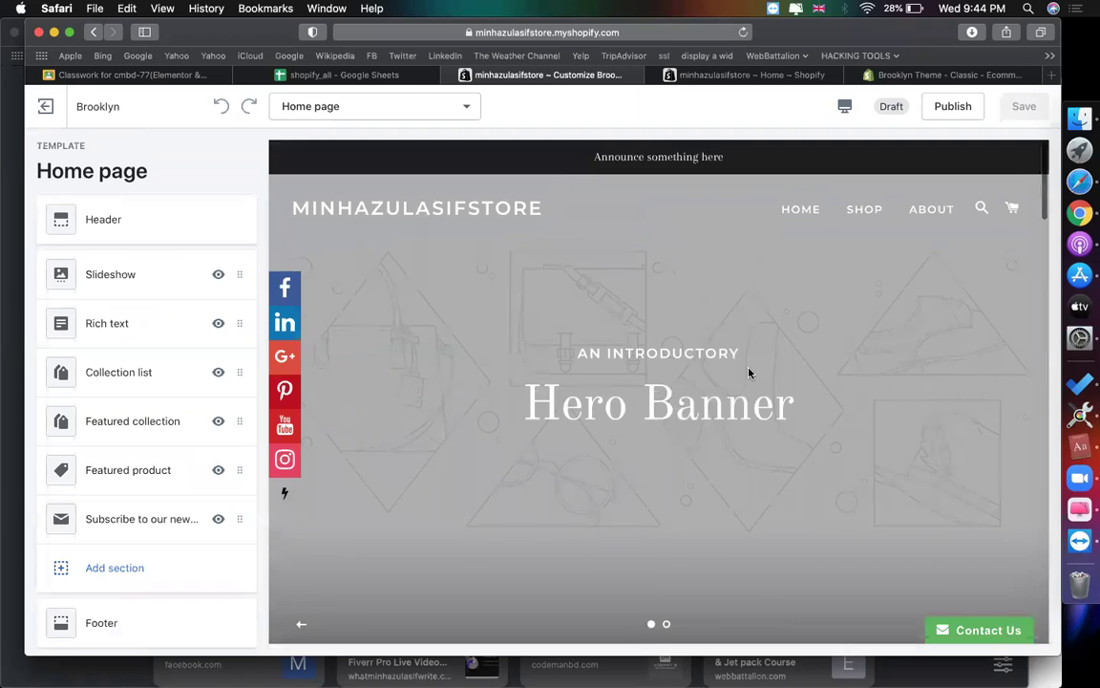
scroll(748, 370, "down", 1)
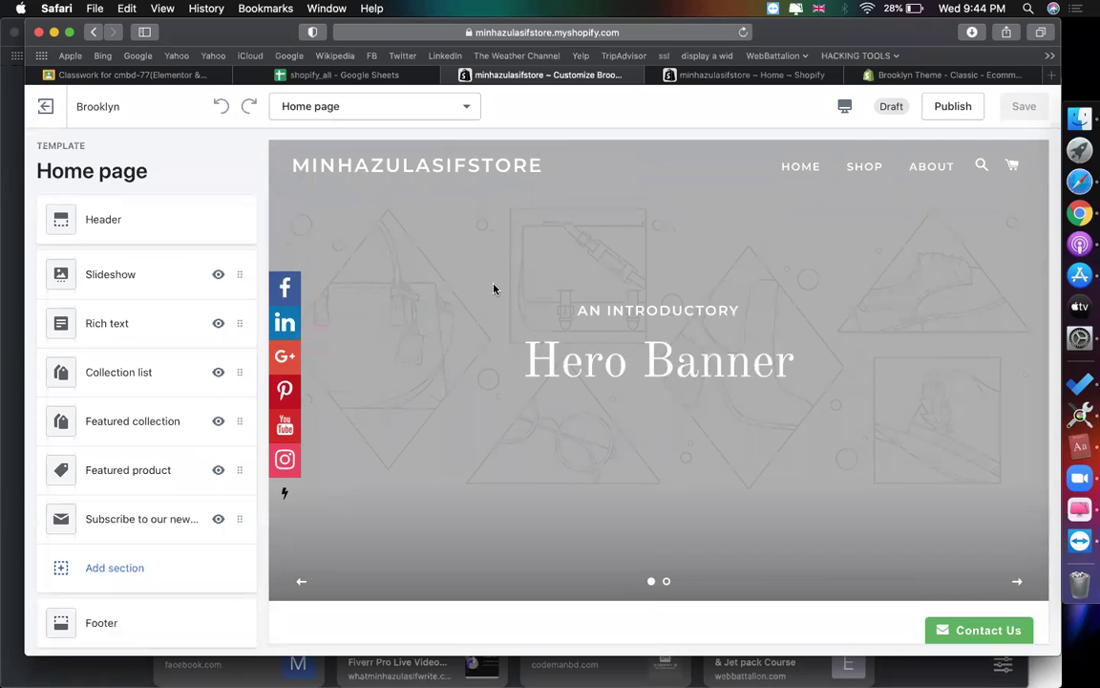
scroll(493, 288, "up", 1)
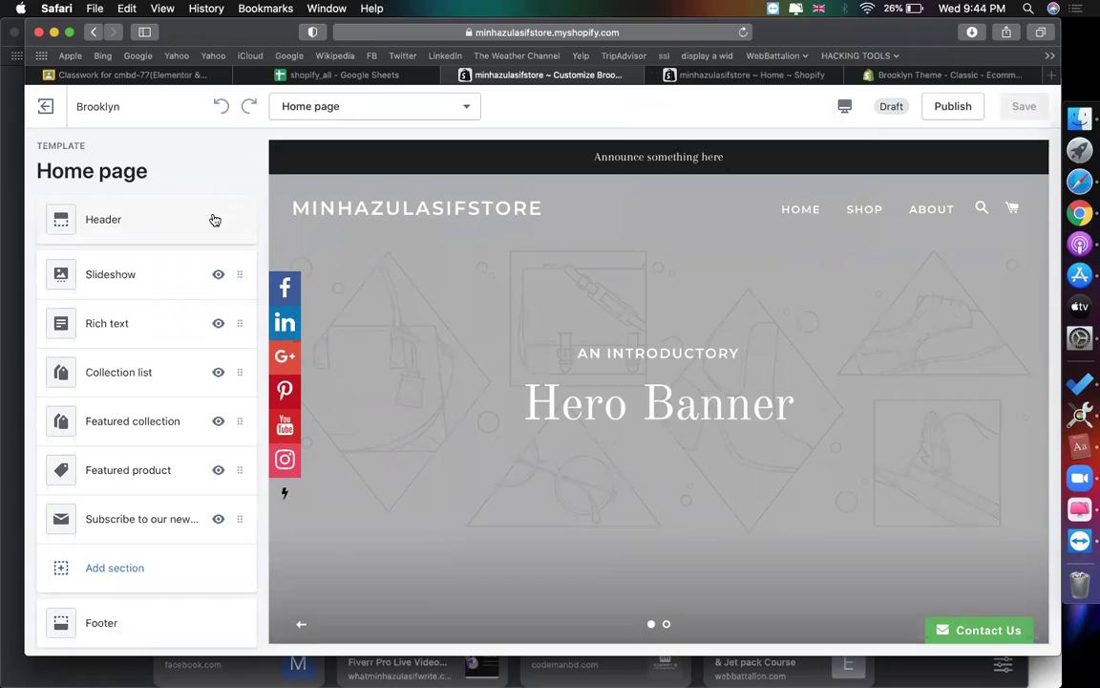
Step: Set the orange "cm" image from the library as the logo in the home page's Header section
left_click(168, 241)
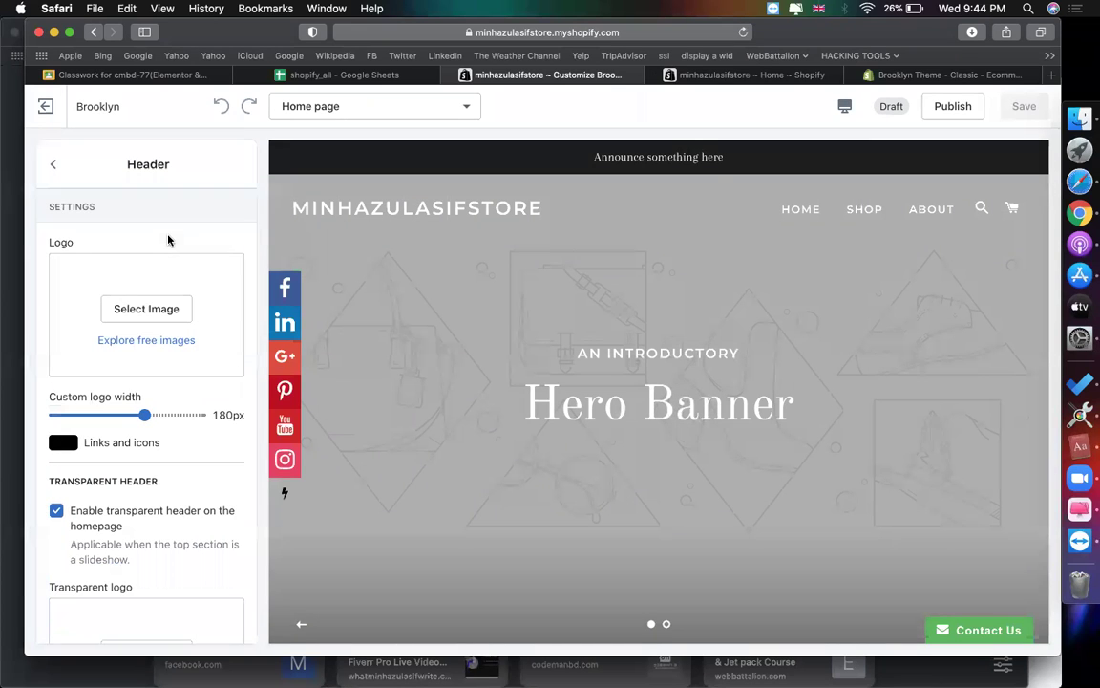
left_click(148, 307)
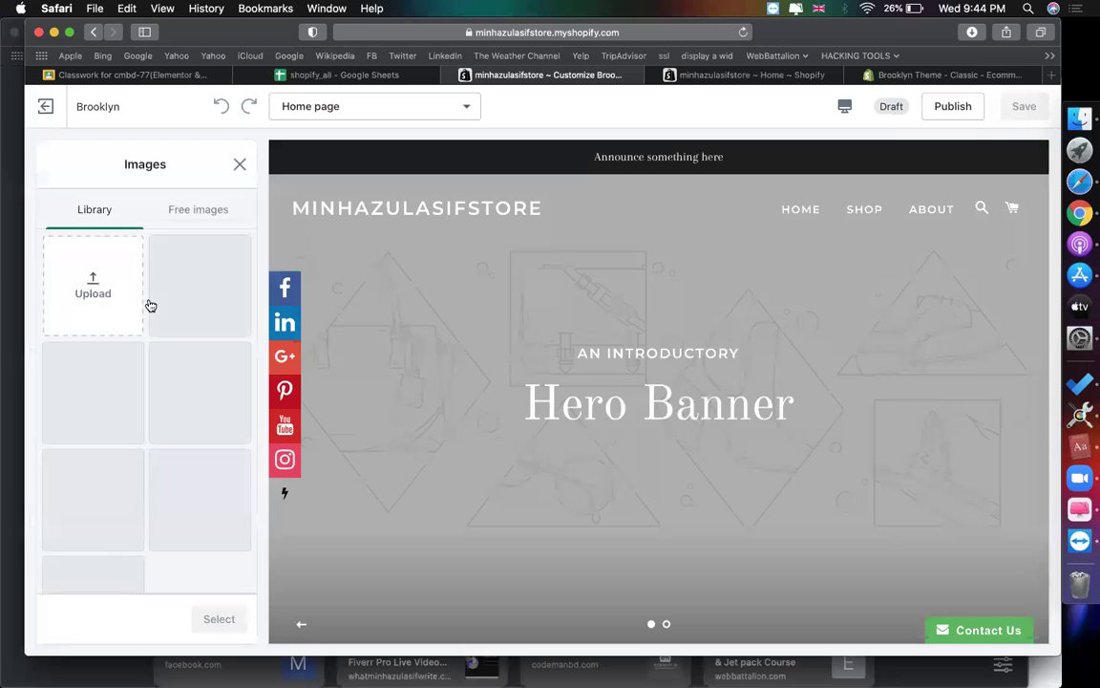
left_click(100, 324)
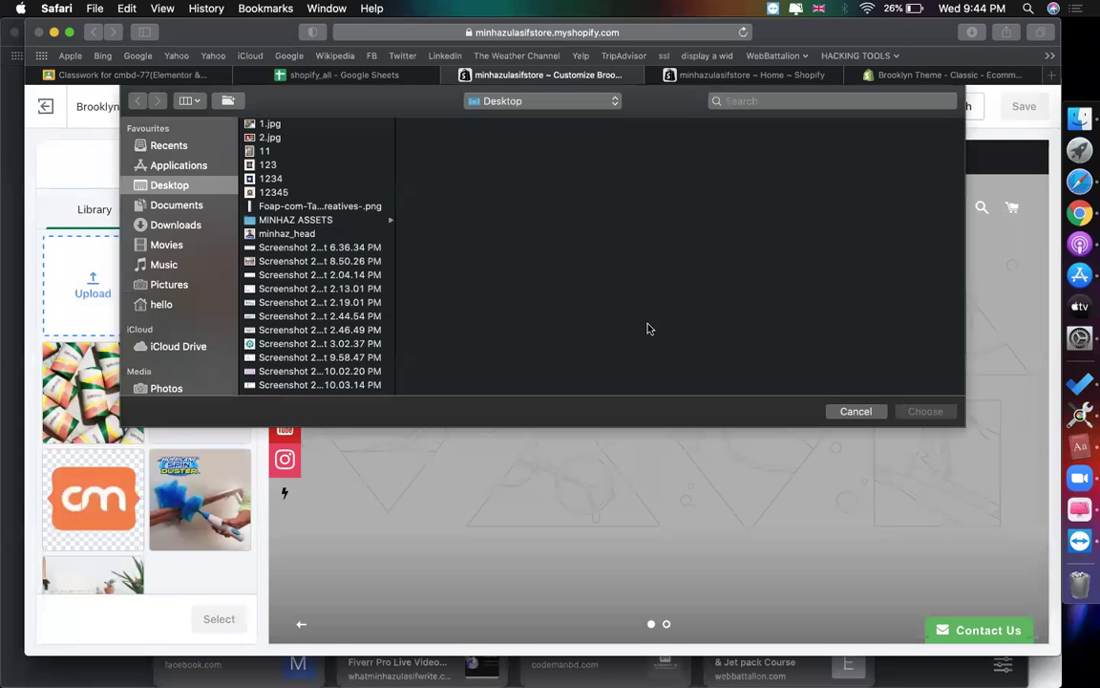
left_click(853, 411)
left_click(67, 503)
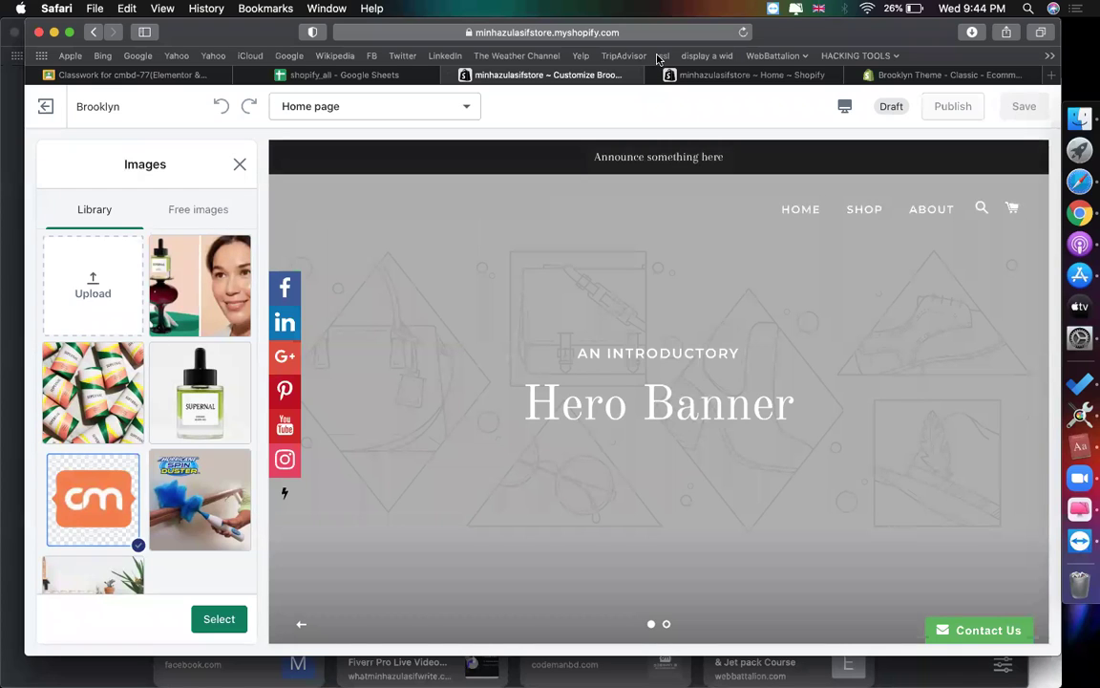
scroll(168, 477, "down", 2)
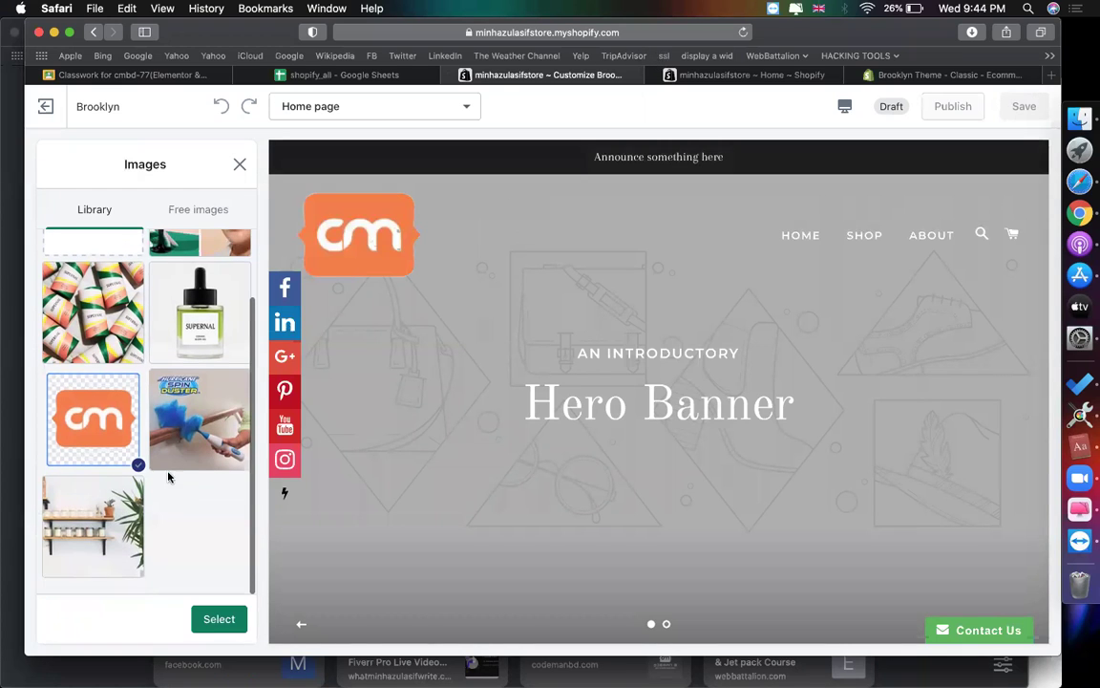
left_click(219, 619)
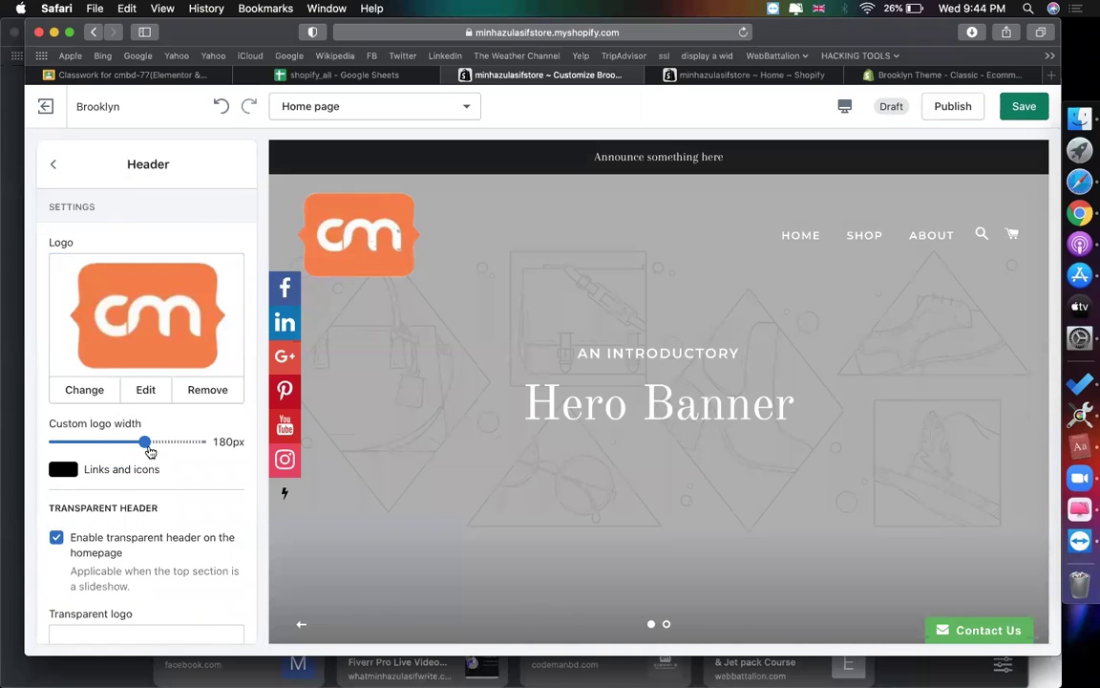
Step: Set the custom logo width to 115px, review the remaining header settings and return to the home page section list
left_click_drag(145, 444, 99, 440)
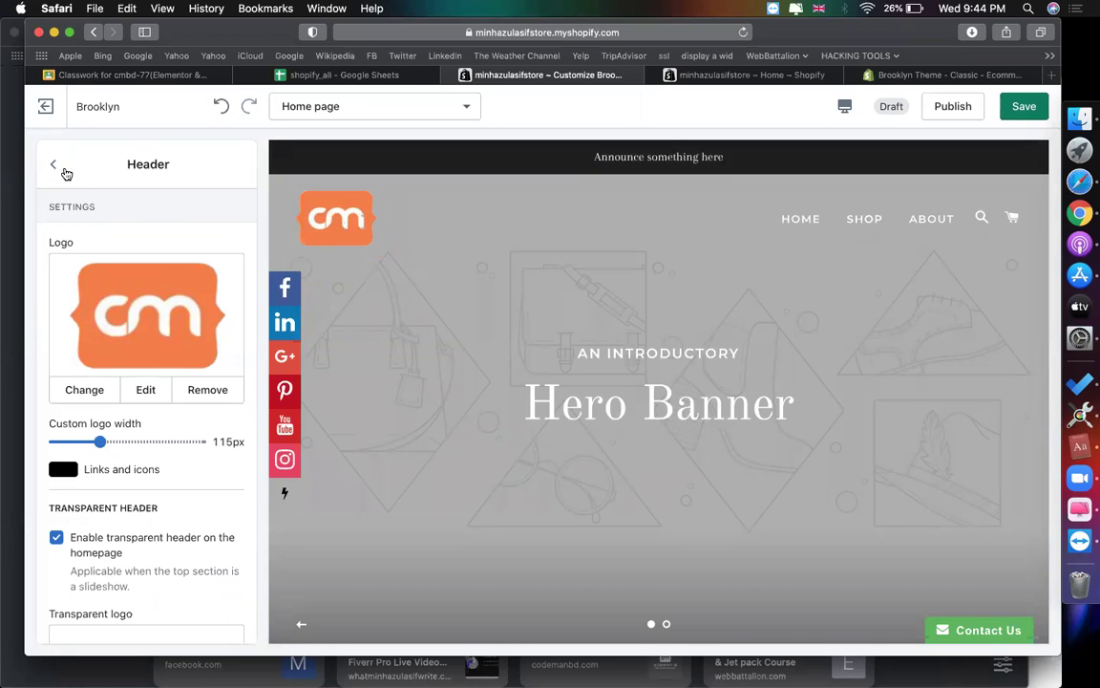
scroll(115, 303, "down", 2)
scroll(86, 353, "down", 5)
scroll(58, 191, "up", 6)
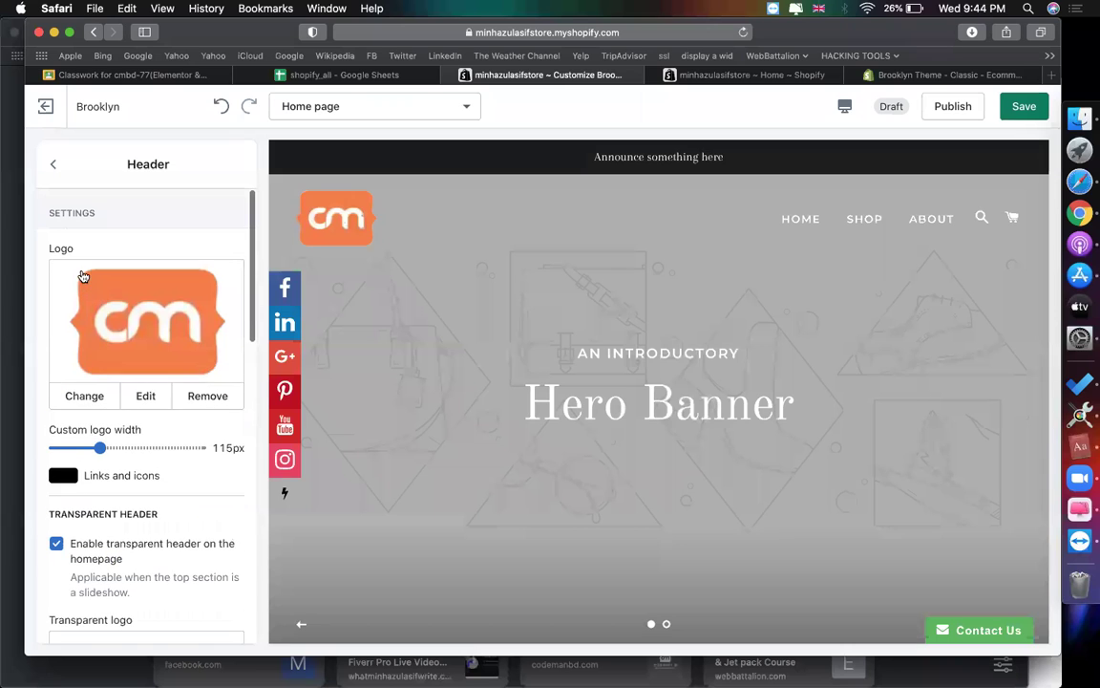
left_click(48, 172)
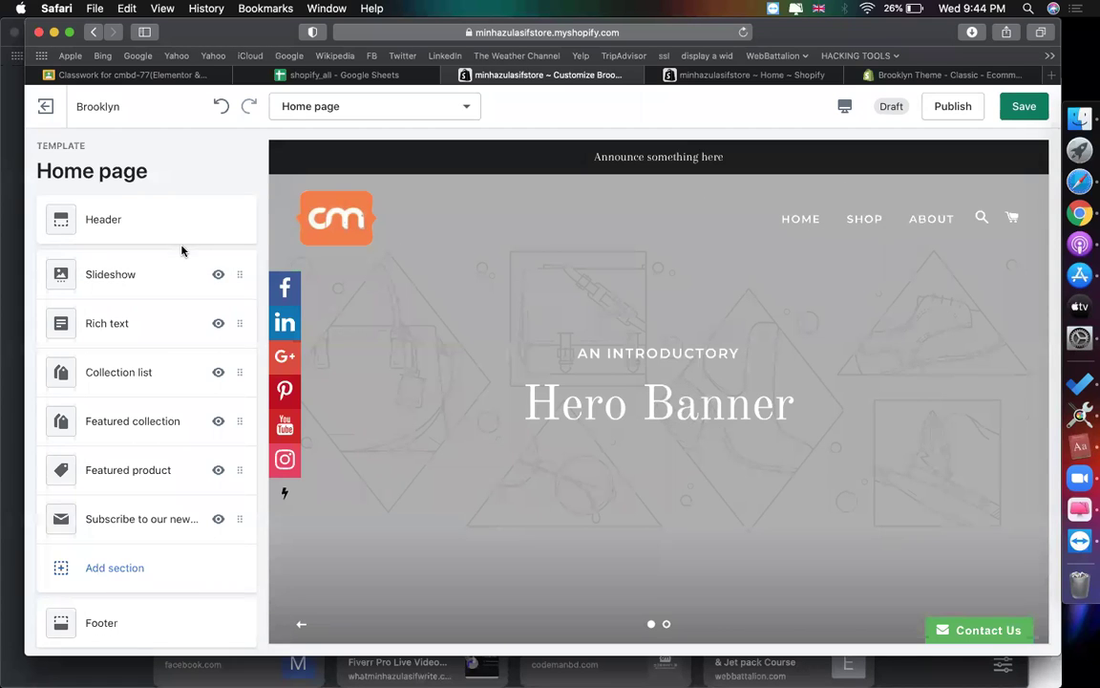
Step: Set the library photo of the Supernal bottle and woman's face as the first slide's image in the Slideshow section, and review its text settings
scroll(533, 306, "down", 2)
scroll(532, 306, "up", 2)
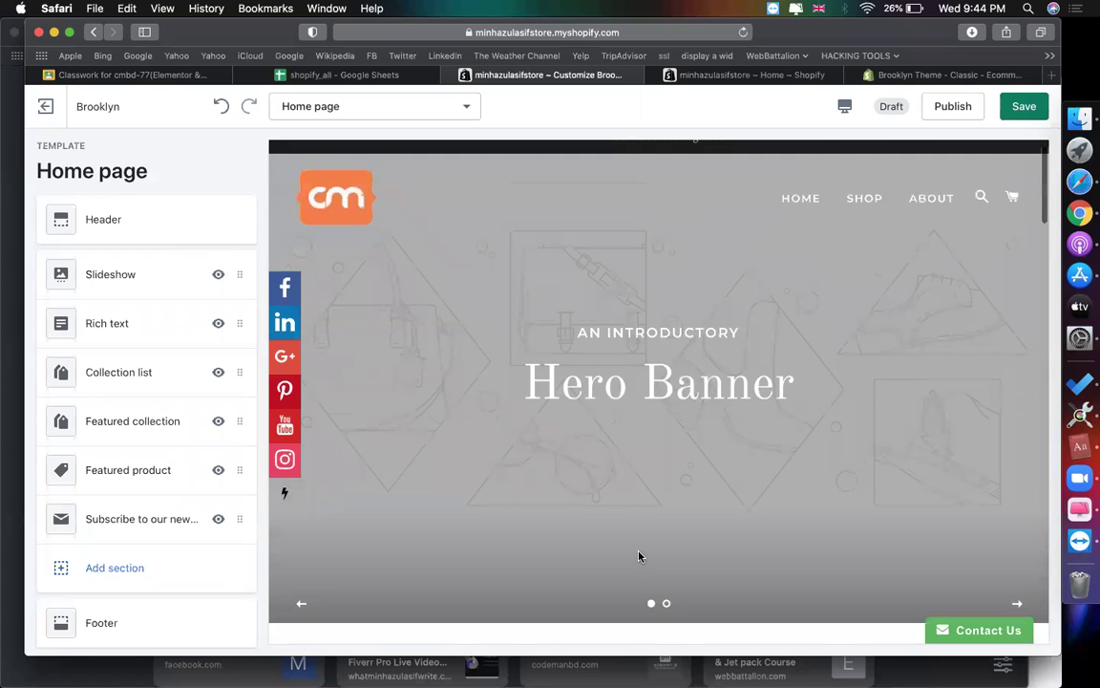
scroll(588, 543, "up", 1)
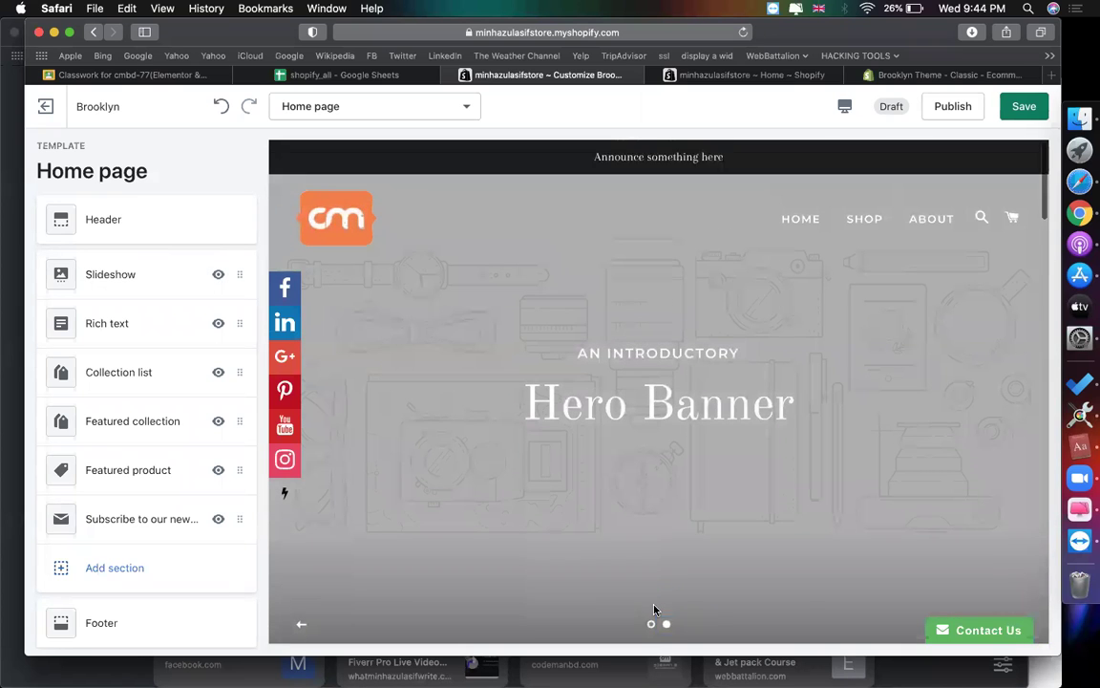
left_click(131, 263)
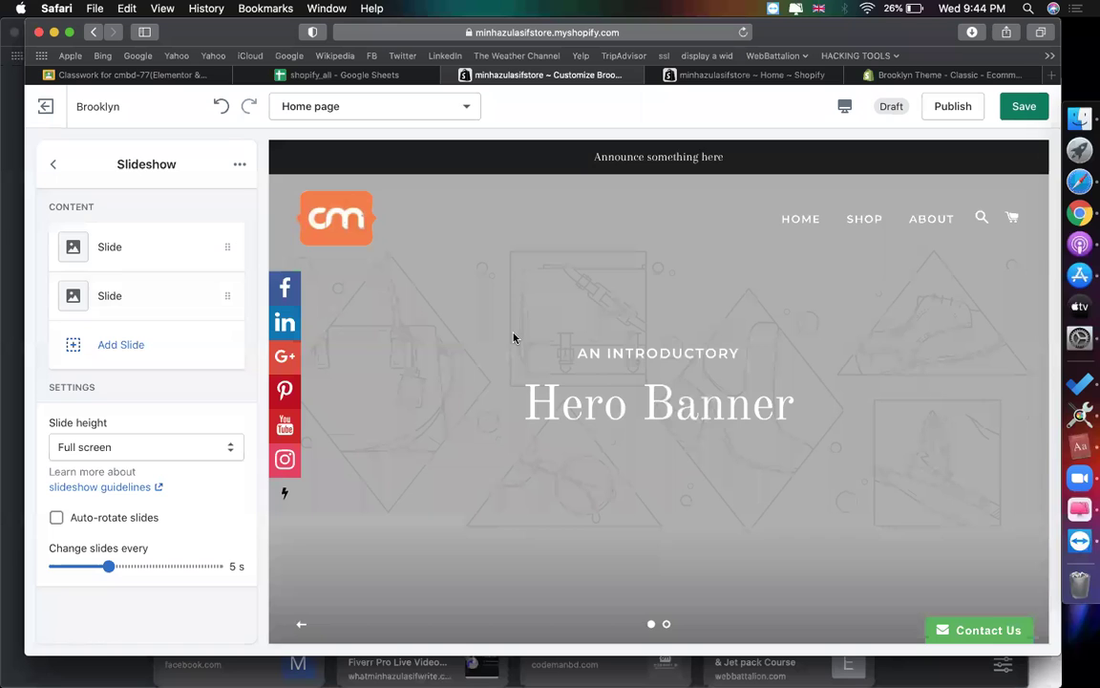
scroll(582, 421, "down", 2)
scroll(633, 479, "up", 1)
left_click(175, 255)
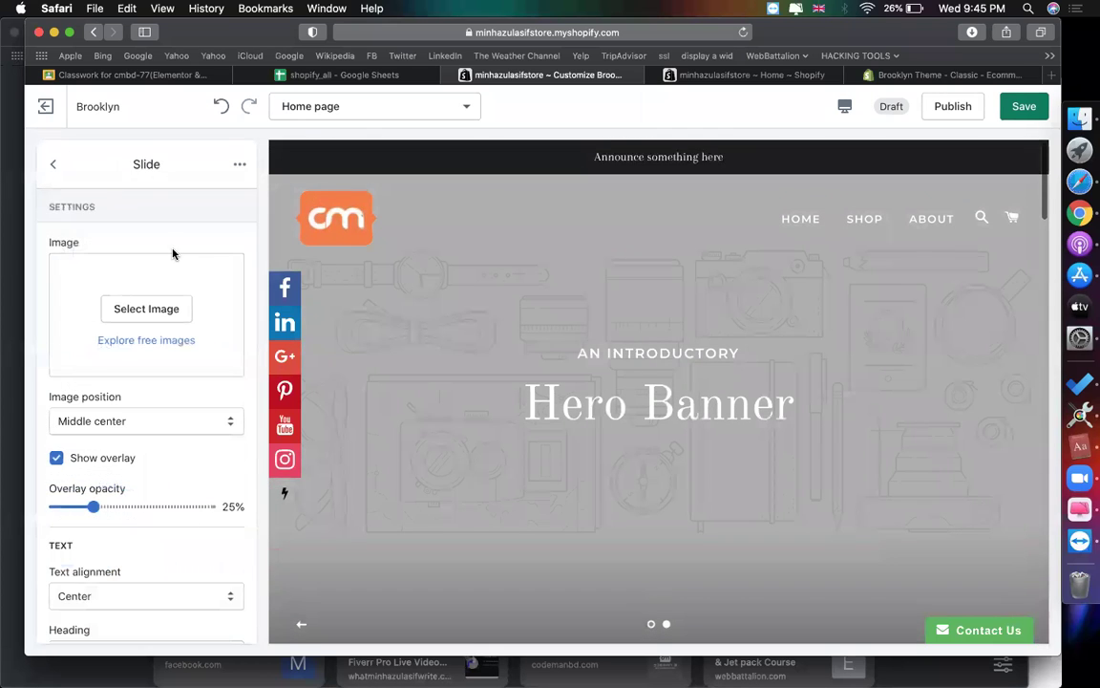
left_click(157, 313)
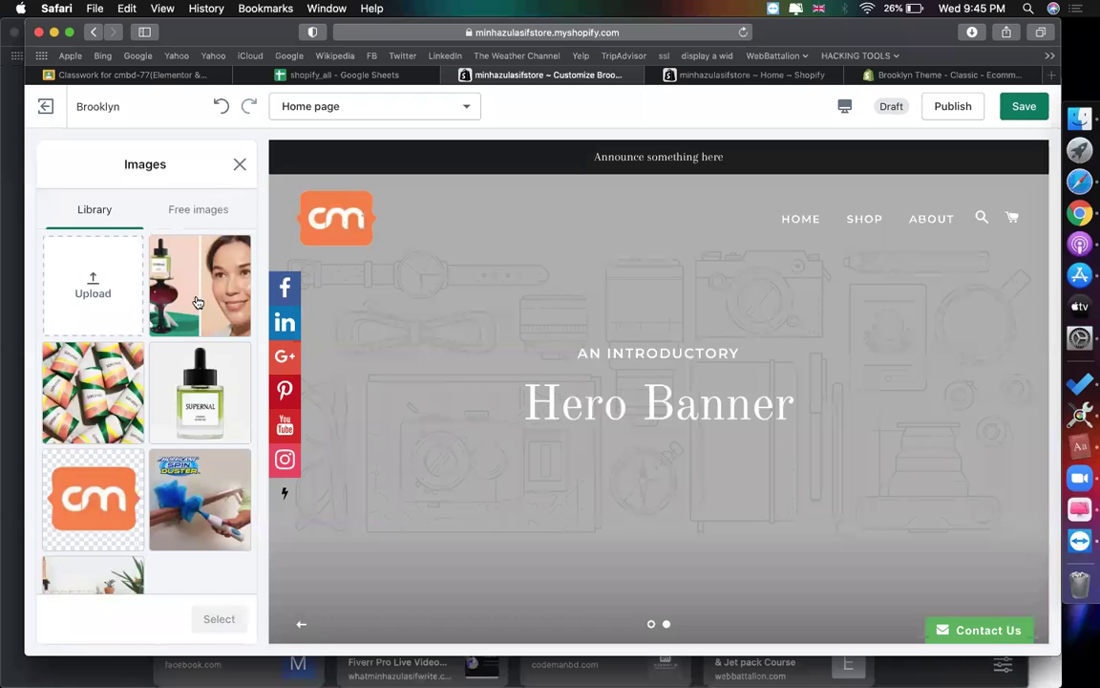
left_click(197, 303)
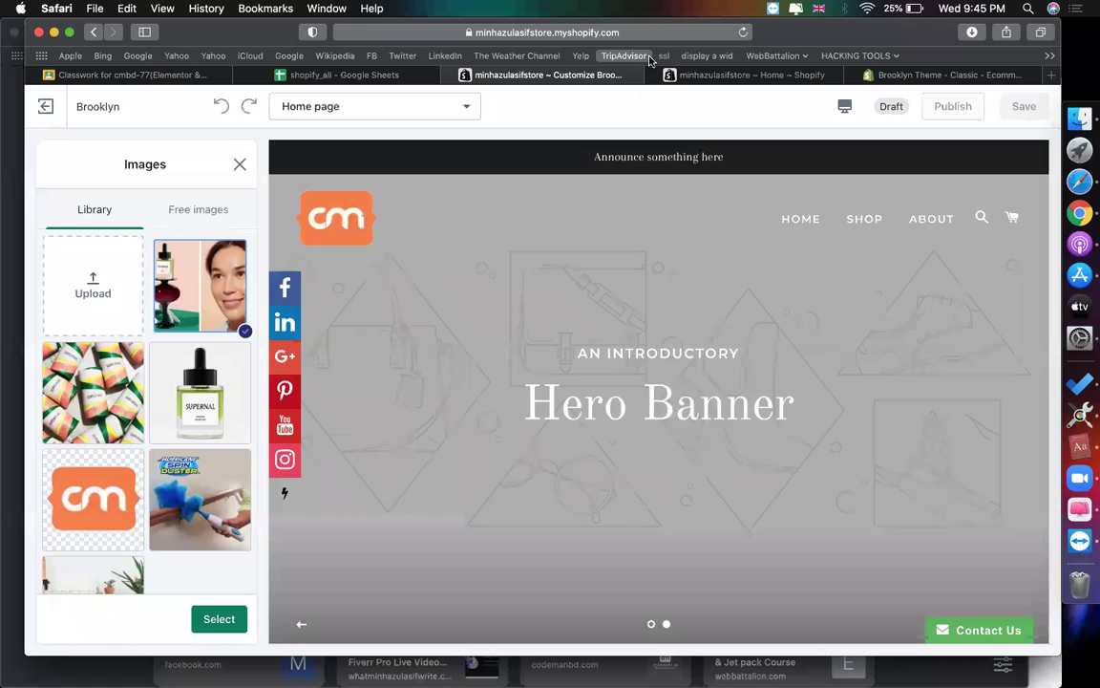
left_click(219, 618)
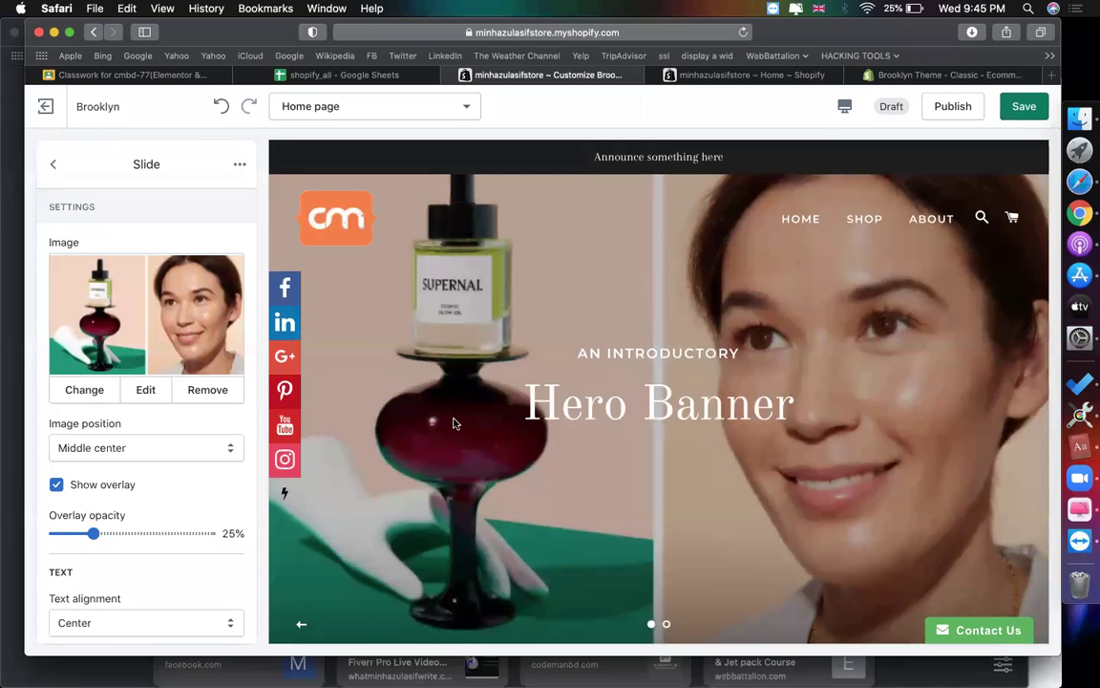
scroll(100, 351, "down", 1)
scroll(100, 352, "down", 5)
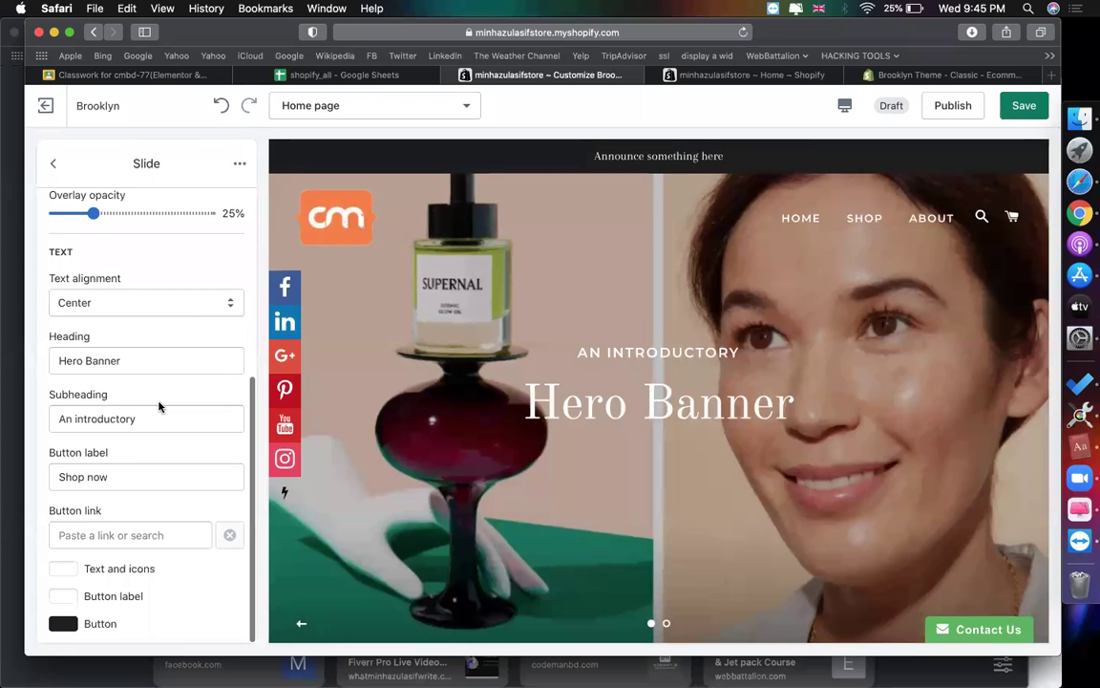
Step: Set the first slide's heading to "best online products" and its subheading to "offer ongoing !"
left_click(131, 361)
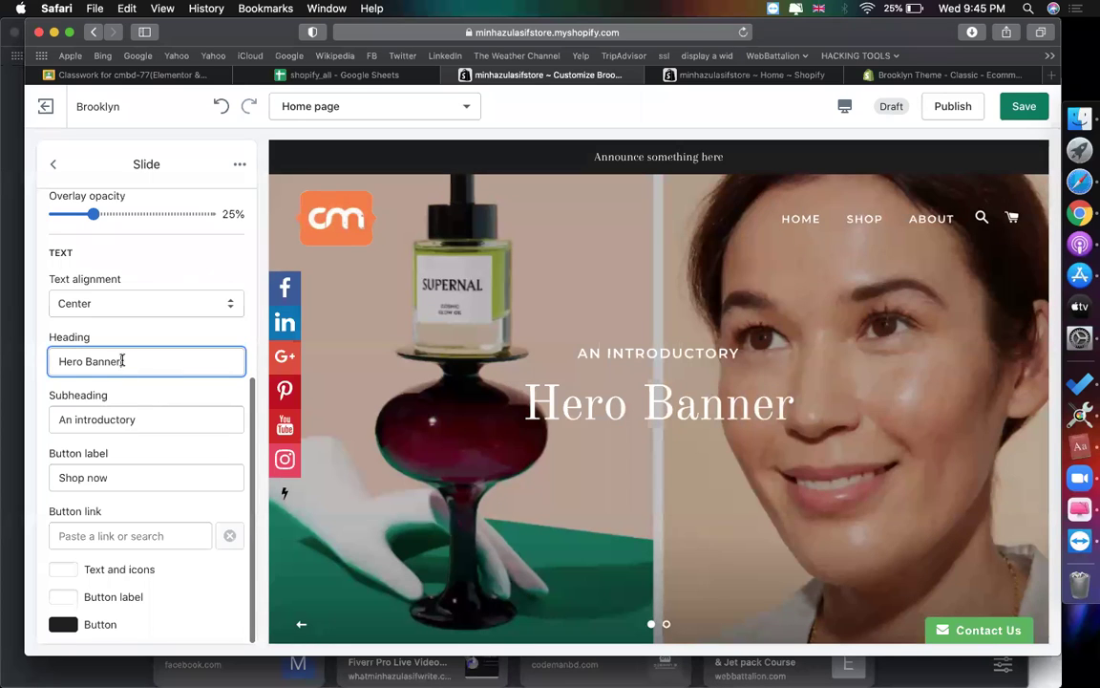
key("super+a")
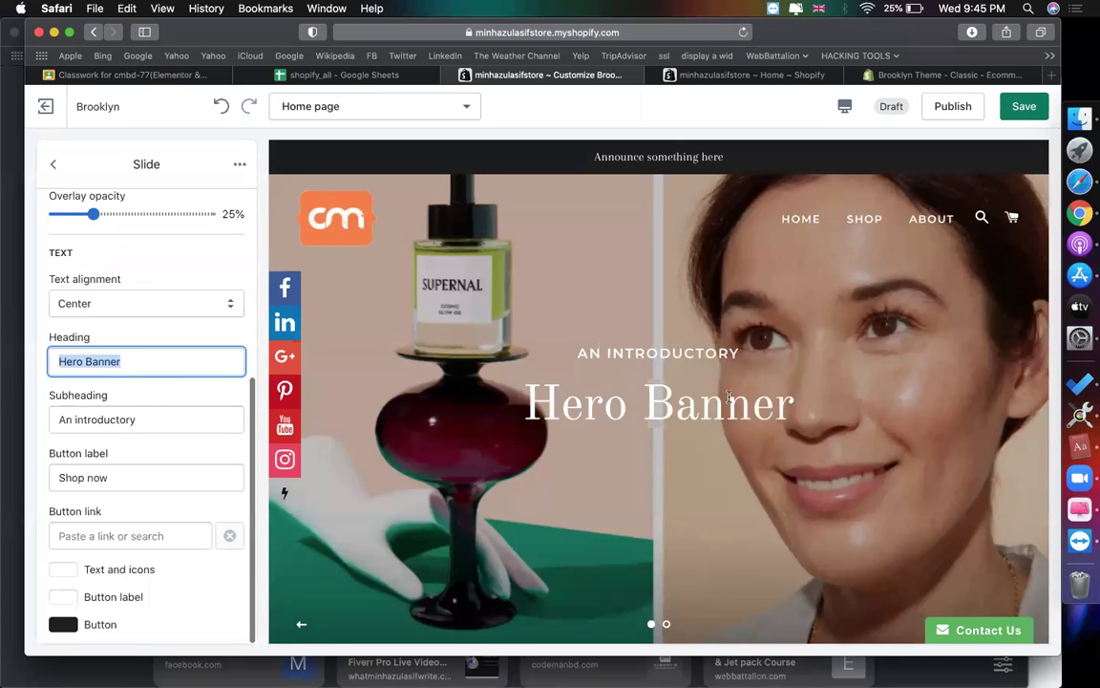
type("best ")
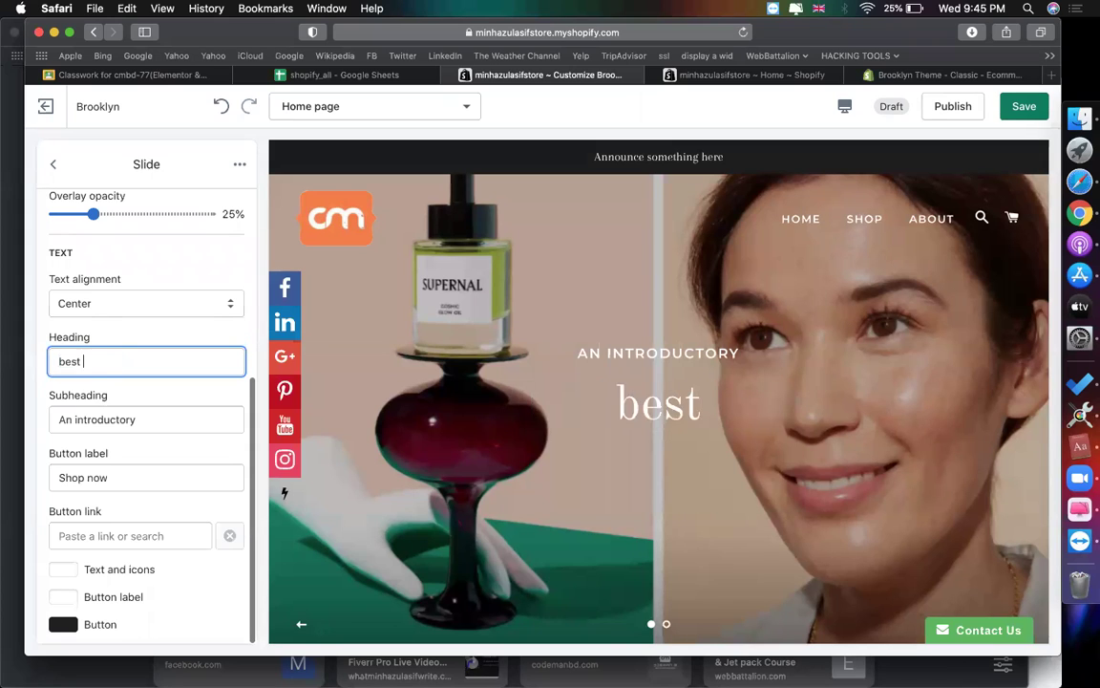
type("online products")
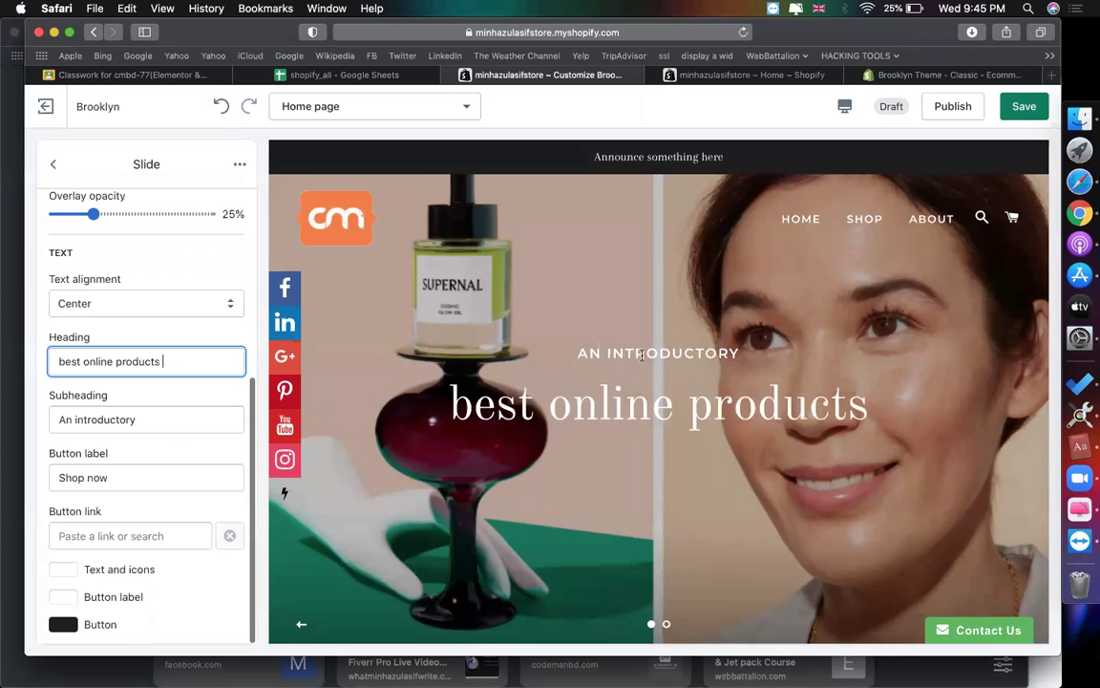
triple_click(184, 427)
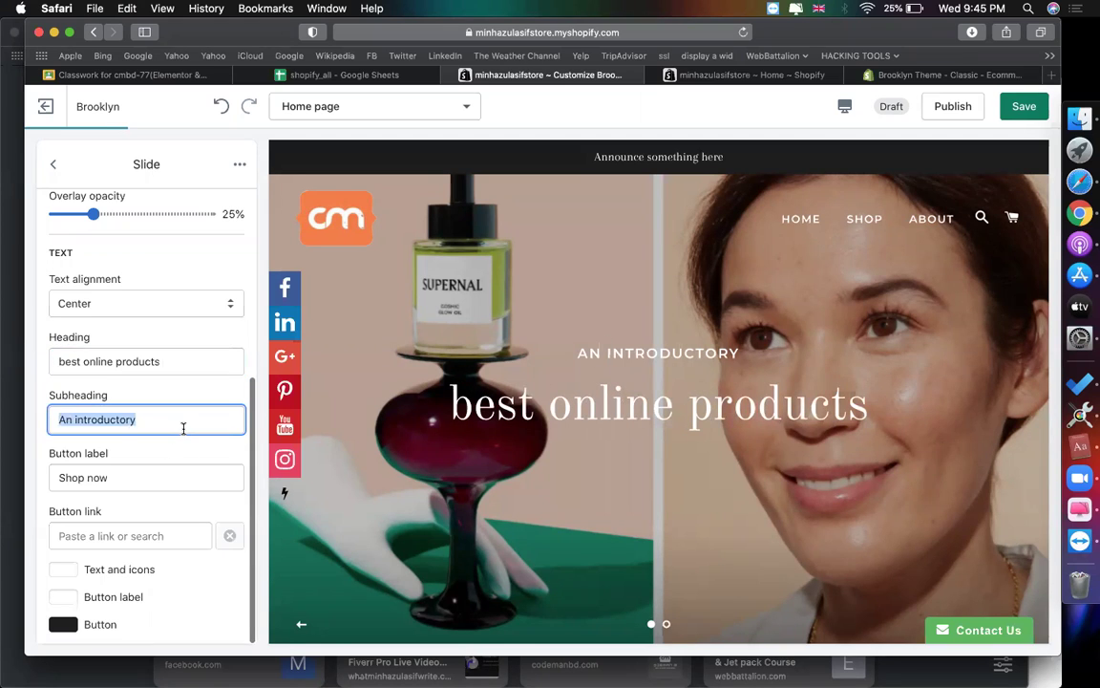
type("o")
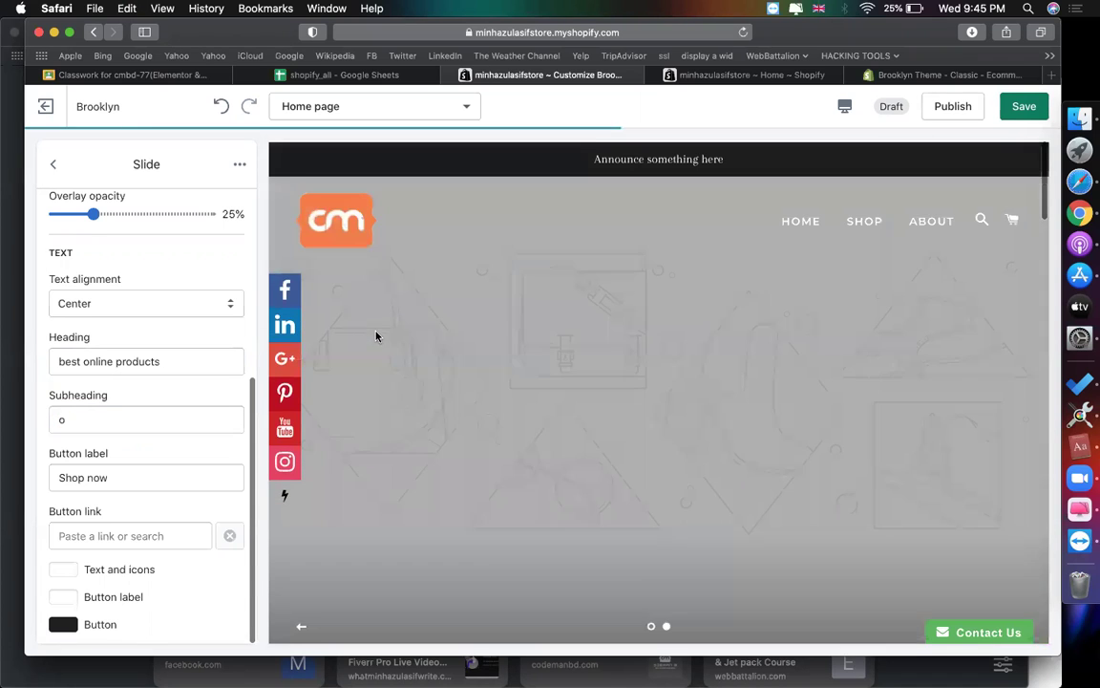
left_click(122, 417)
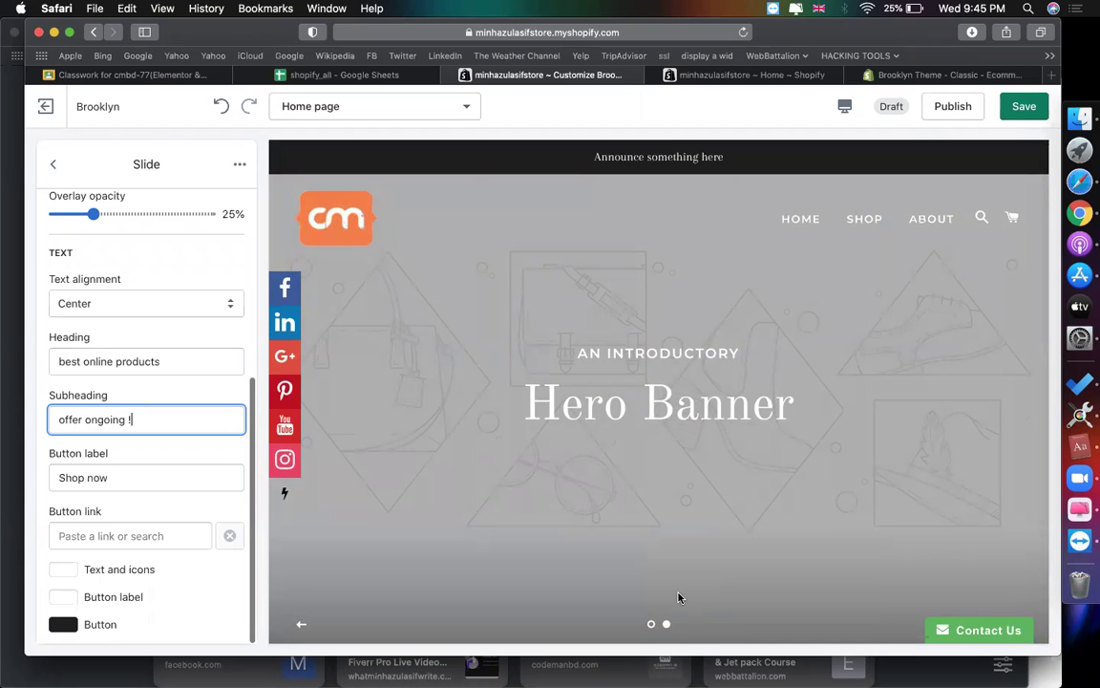
left_click(651, 624)
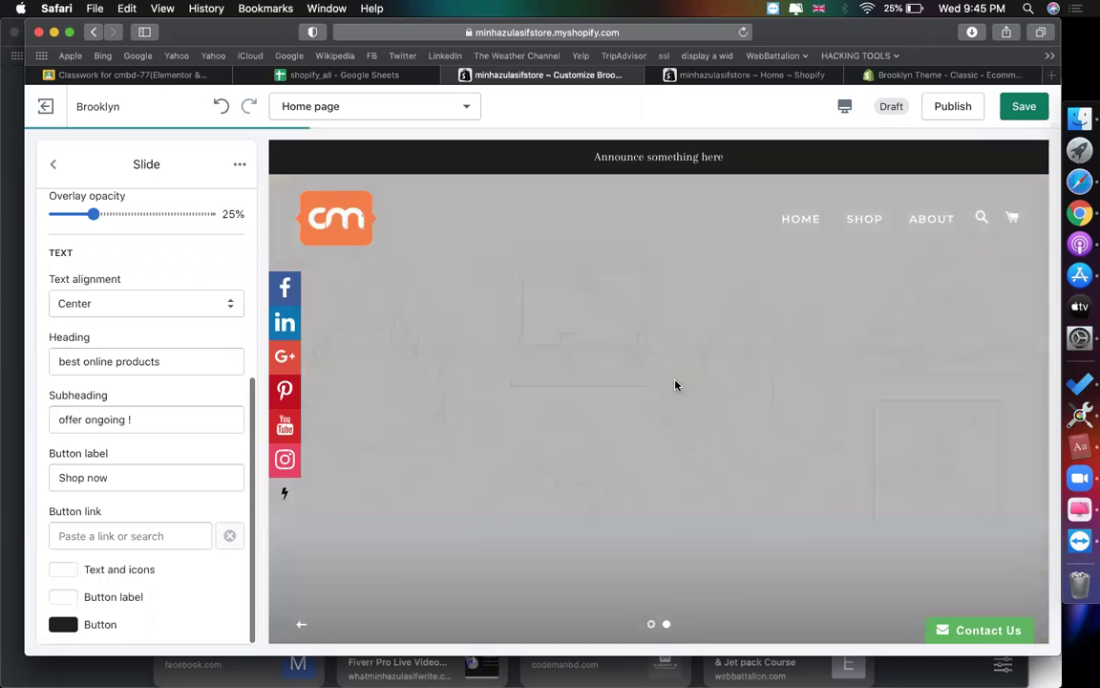
Step: Link the first slide's button to All Products and bring that slide up in the preview
left_click(114, 478)
left_click(113, 533)
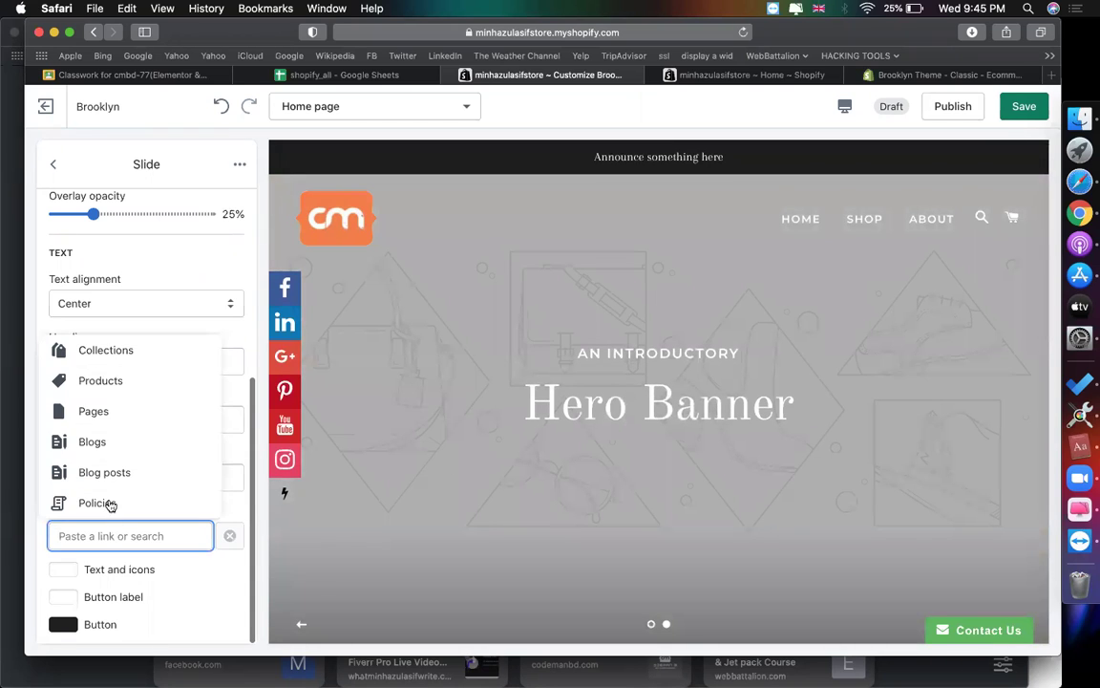
left_click(106, 381)
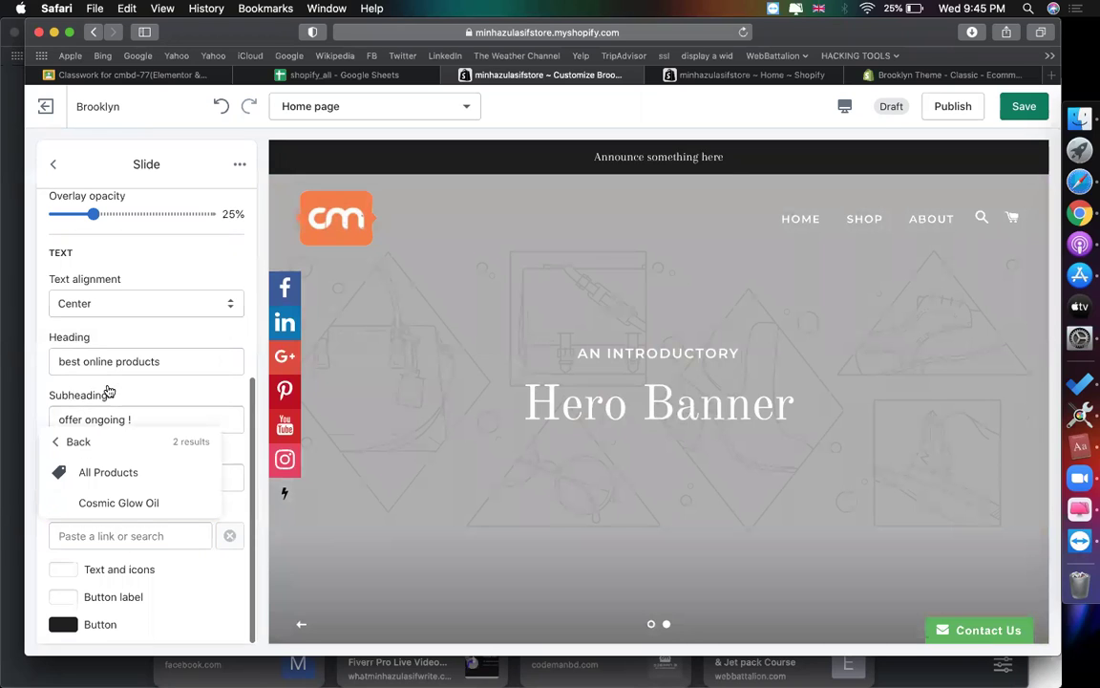
left_click(108, 472)
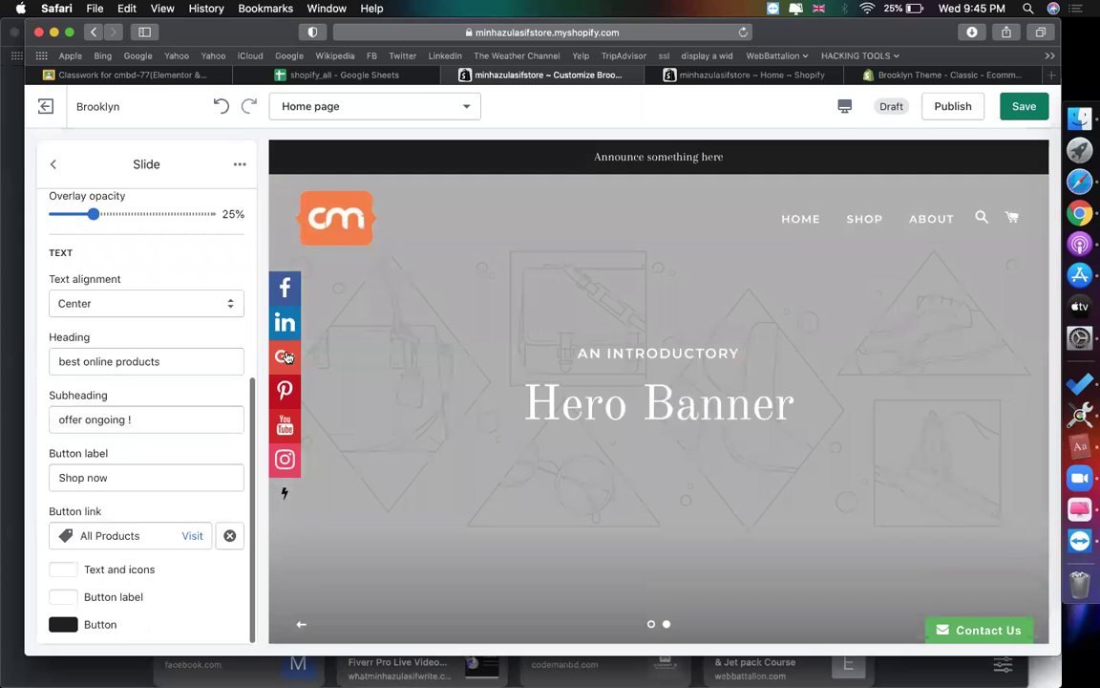
scroll(828, 268, "down", 1)
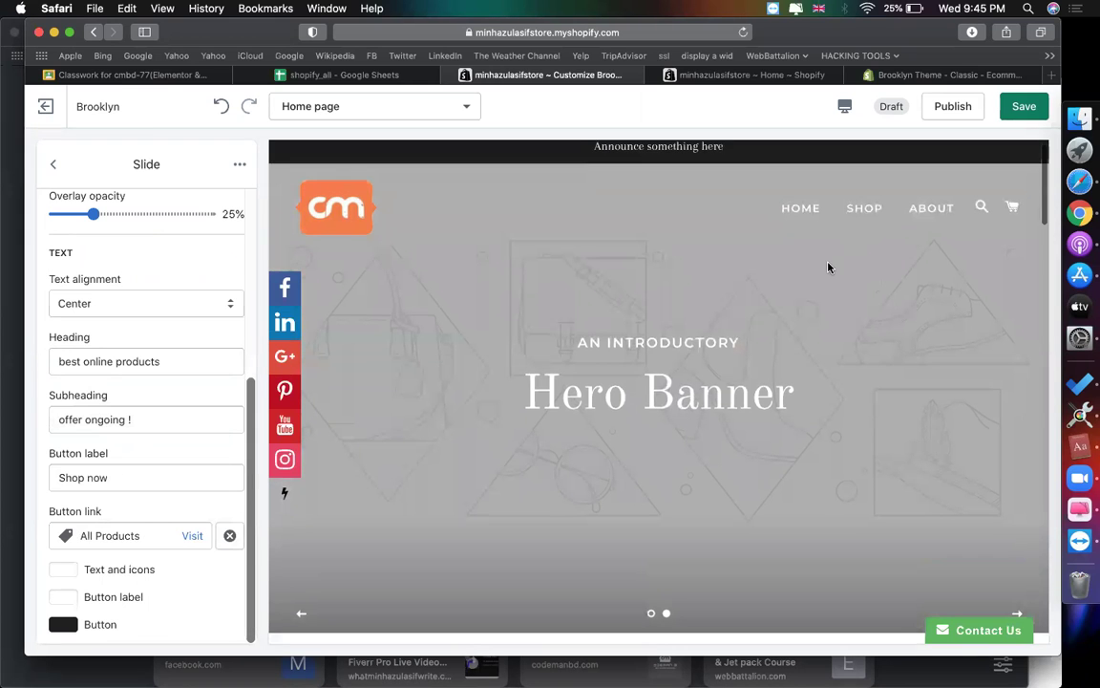
left_click(651, 614)
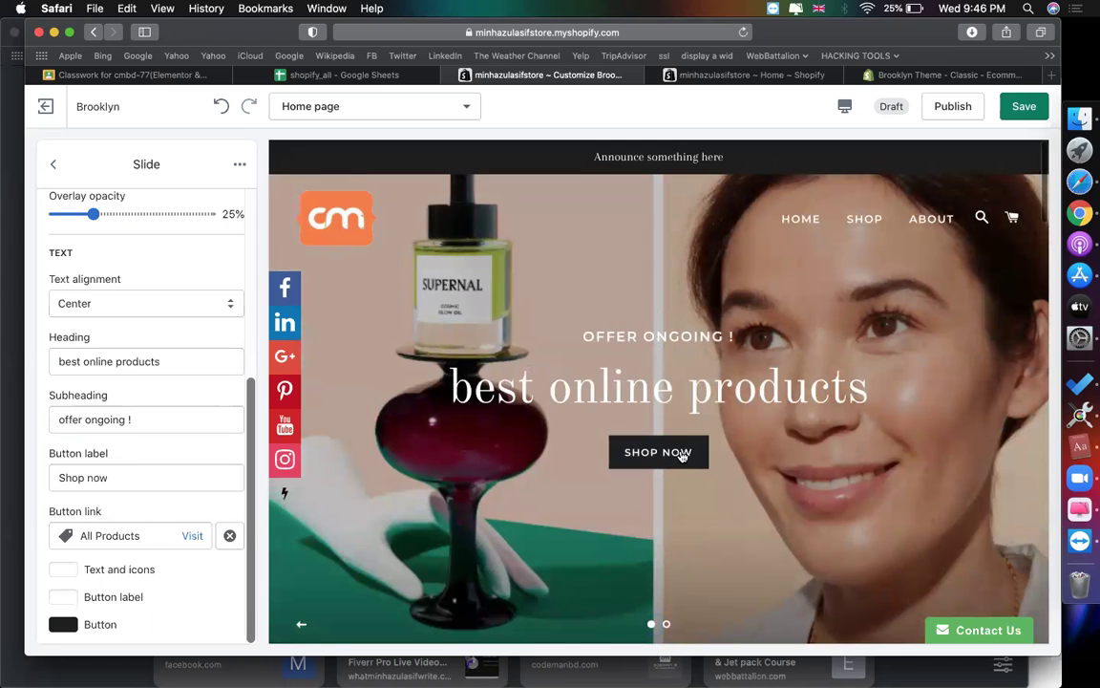
Step: Set the first slide's button color to the brown #A26B25 and check it on that slide in the preview
scroll(189, 339, "up", 3)
scroll(189, 339, "down", 3)
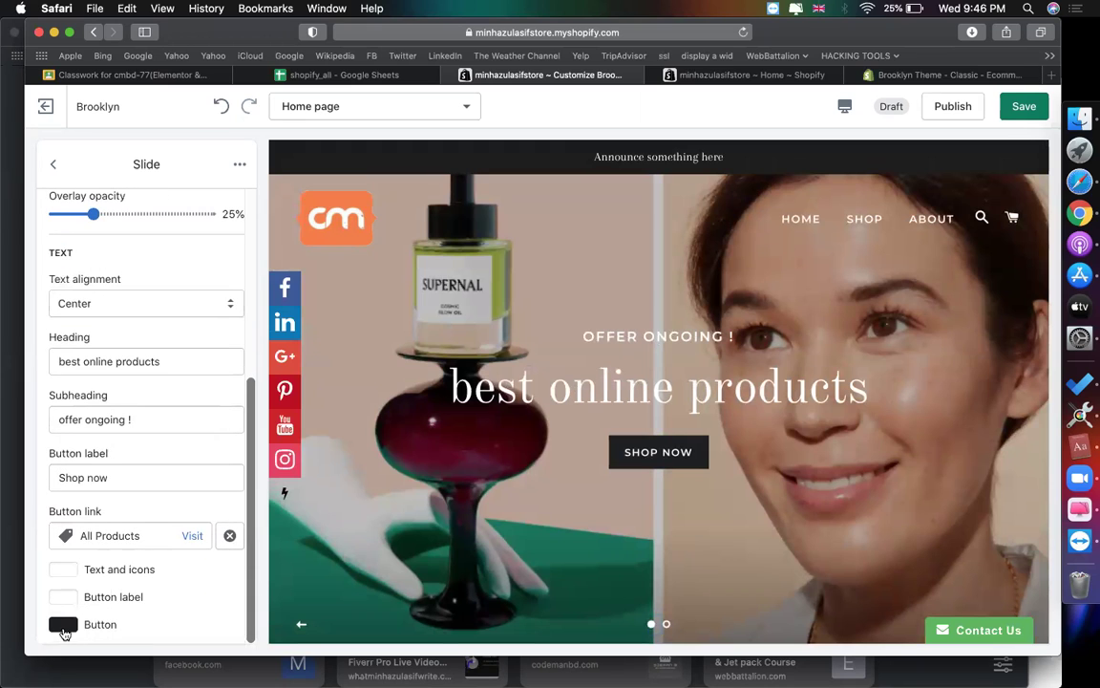
left_click(63, 625)
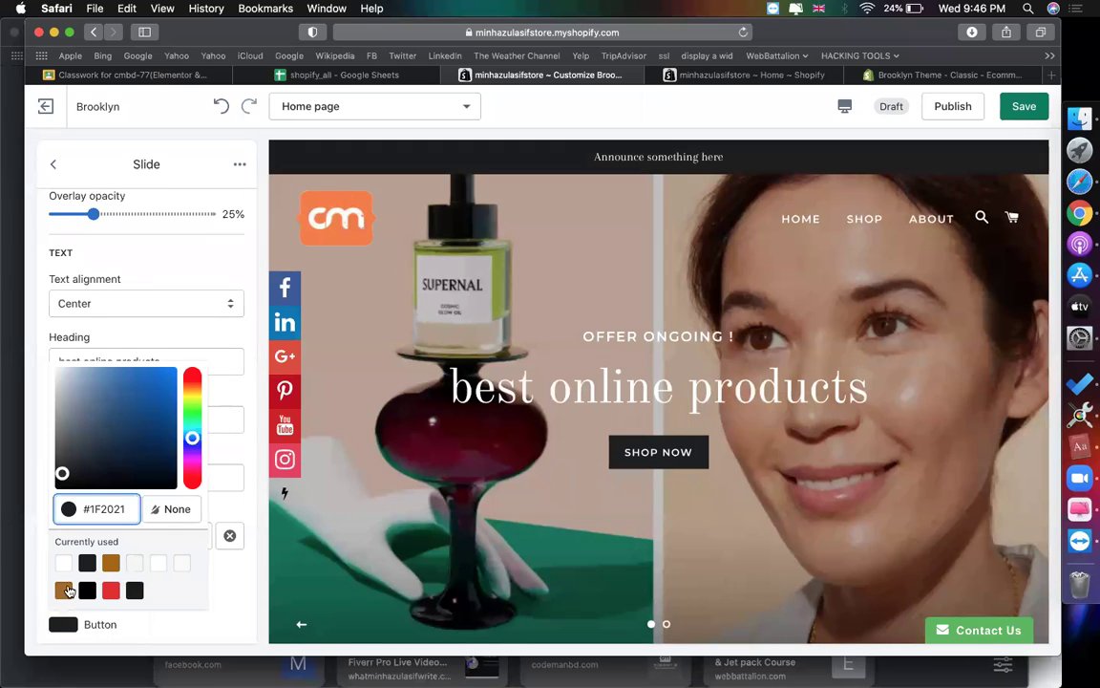
left_click(64, 590)
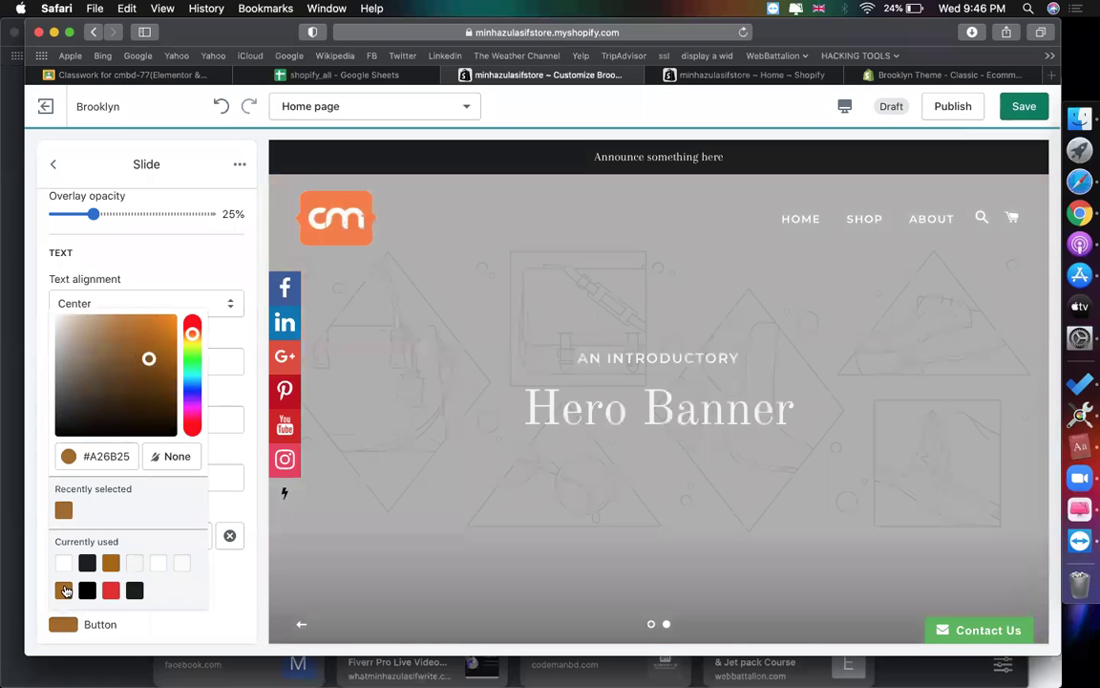
left_click(652, 624)
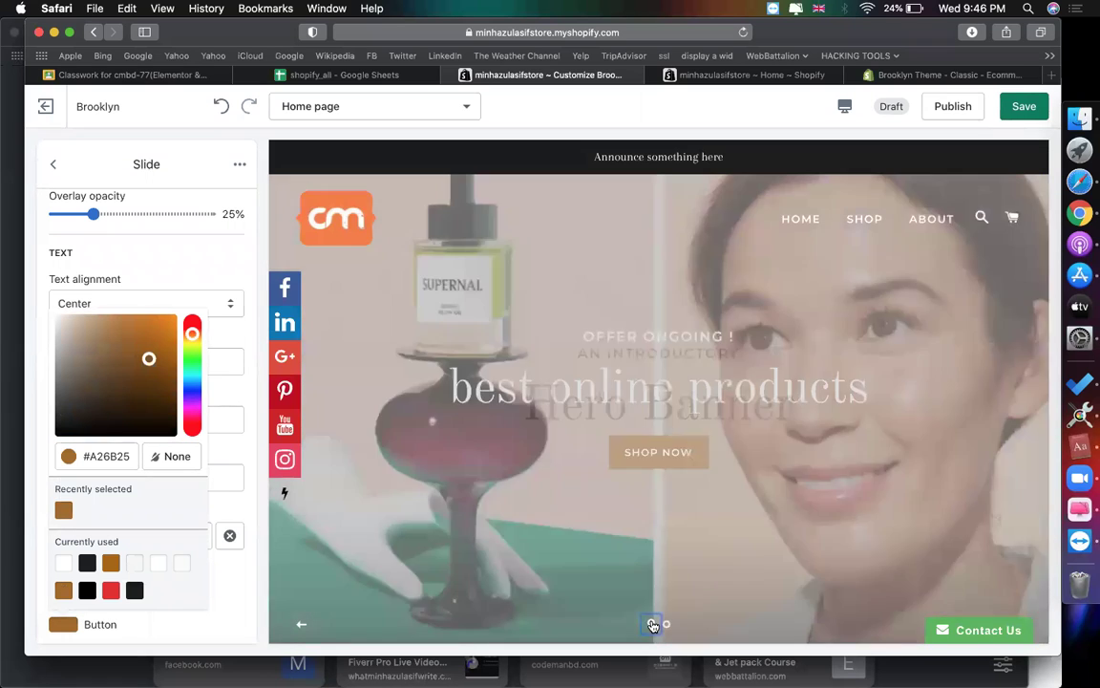
left_click(229, 606)
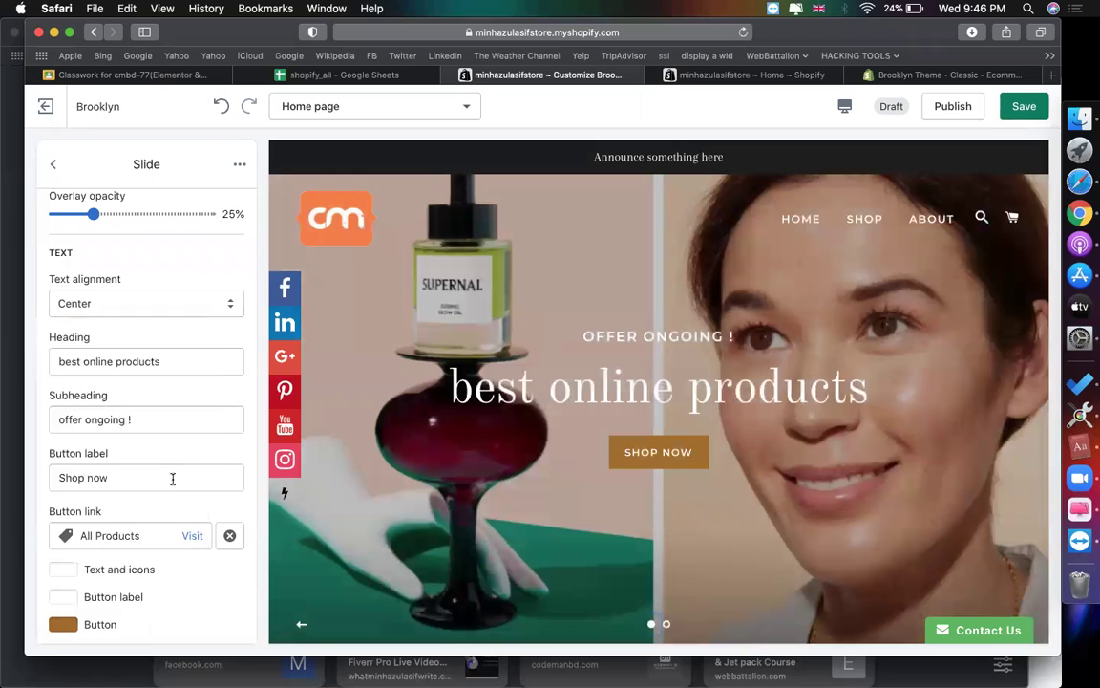
Step: Set the library photo of the scattered Supernal Cosmic Glow Oil tubes as the second slide's image in the Slideshow section
scroll(172, 478, "up", 5)
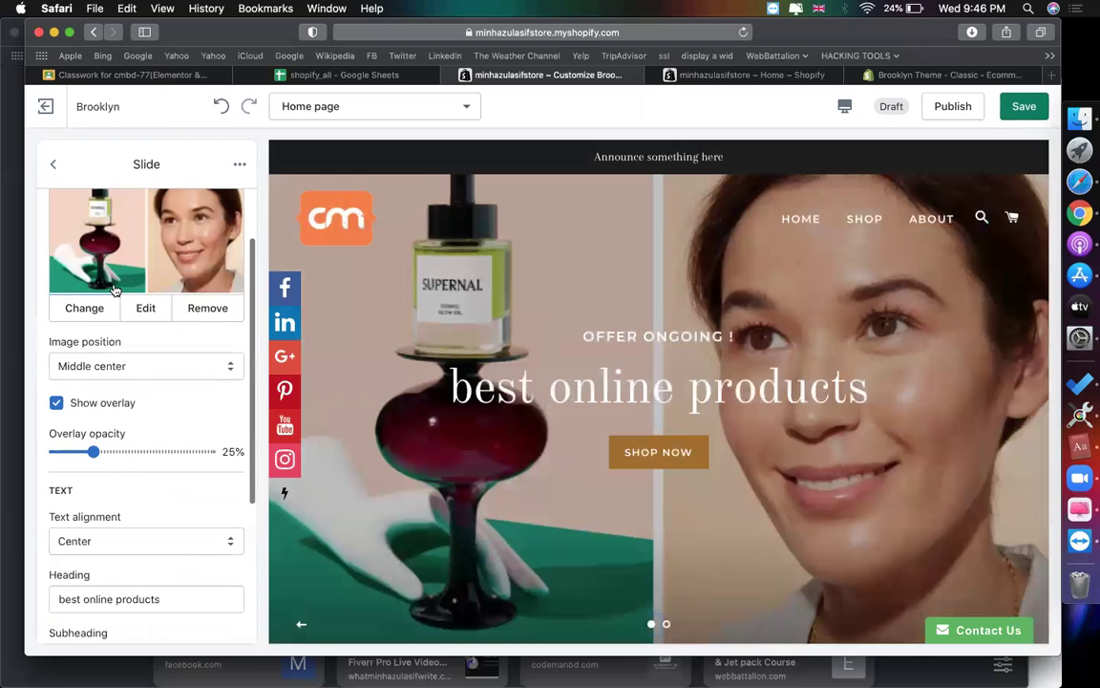
left_click(52, 164)
left_click(136, 292)
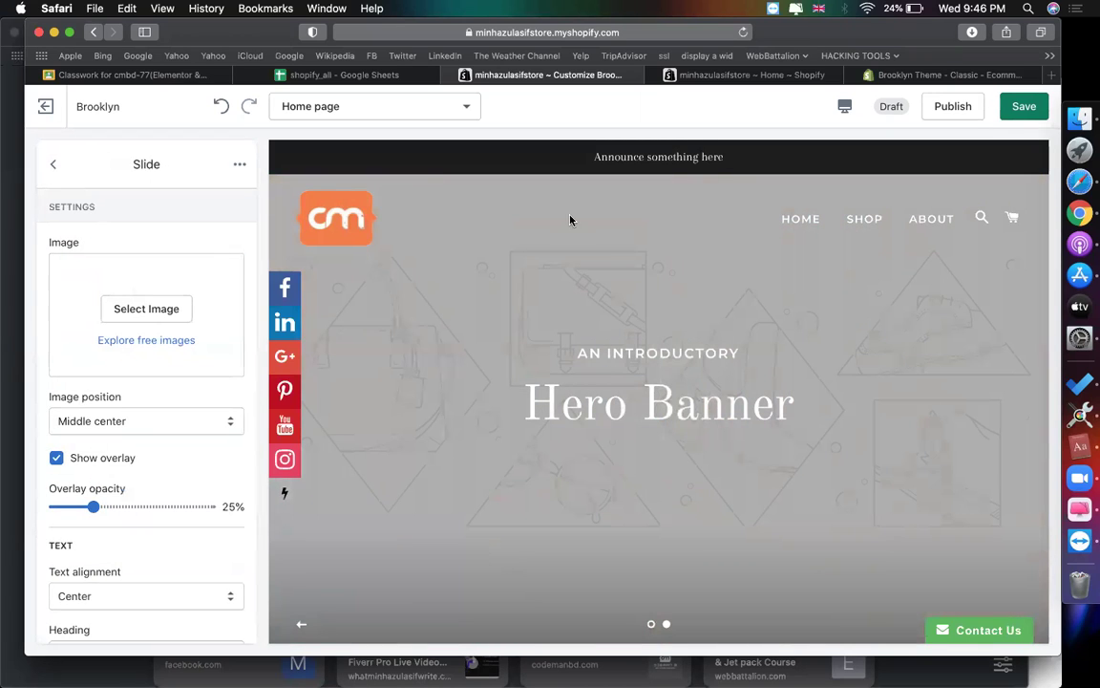
left_click(172, 310)
left_click(108, 394)
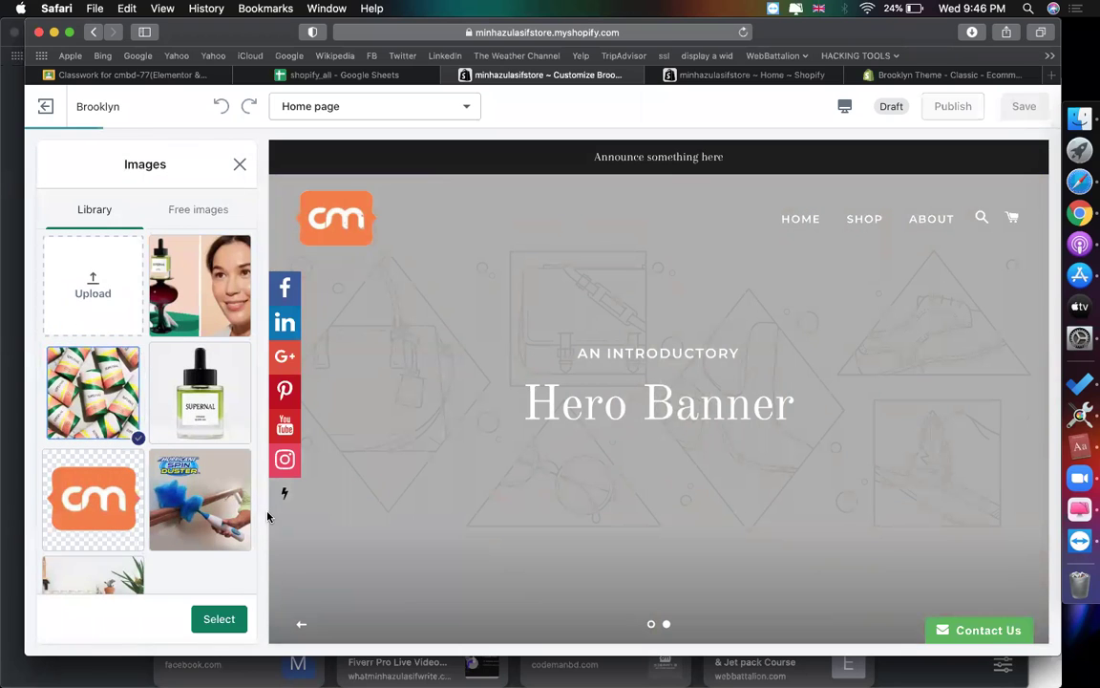
left_click(218, 617)
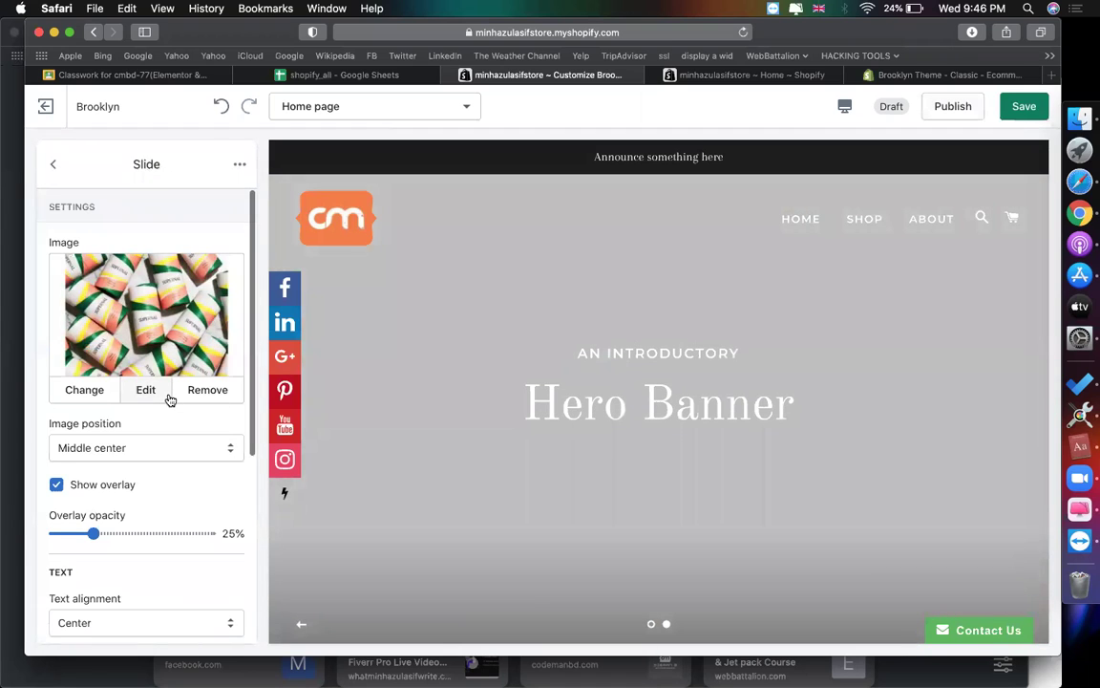
Step: Set the second slide's overlay opacity to 61%
scroll(169, 398, "down", 2)
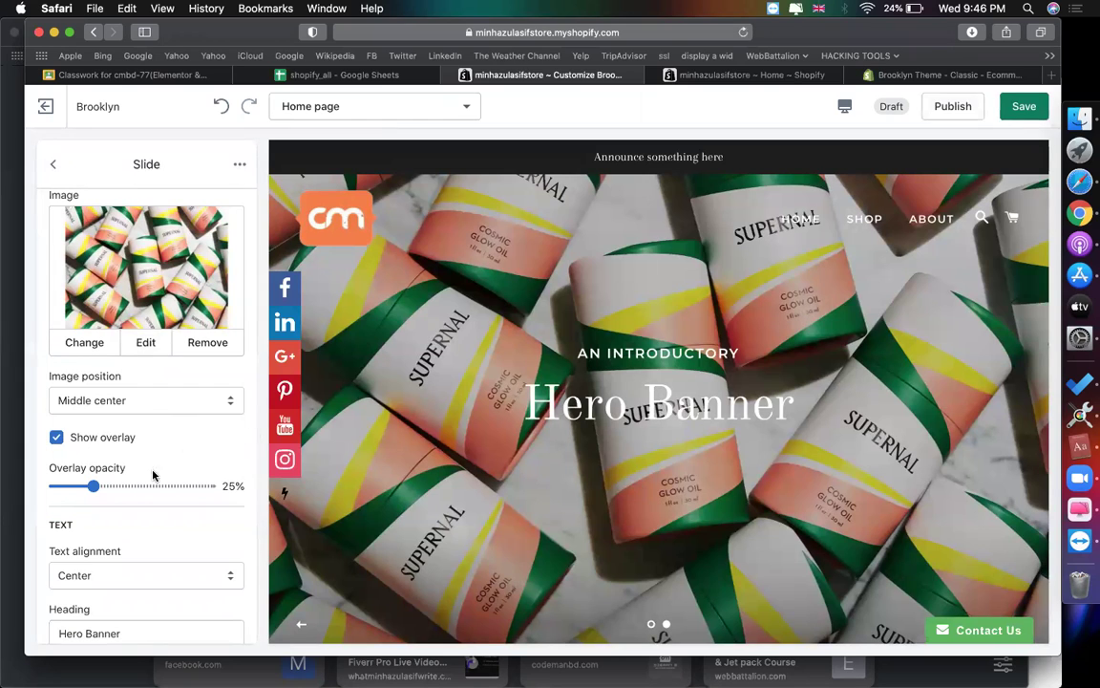
left_click_drag(98, 485, 173, 479)
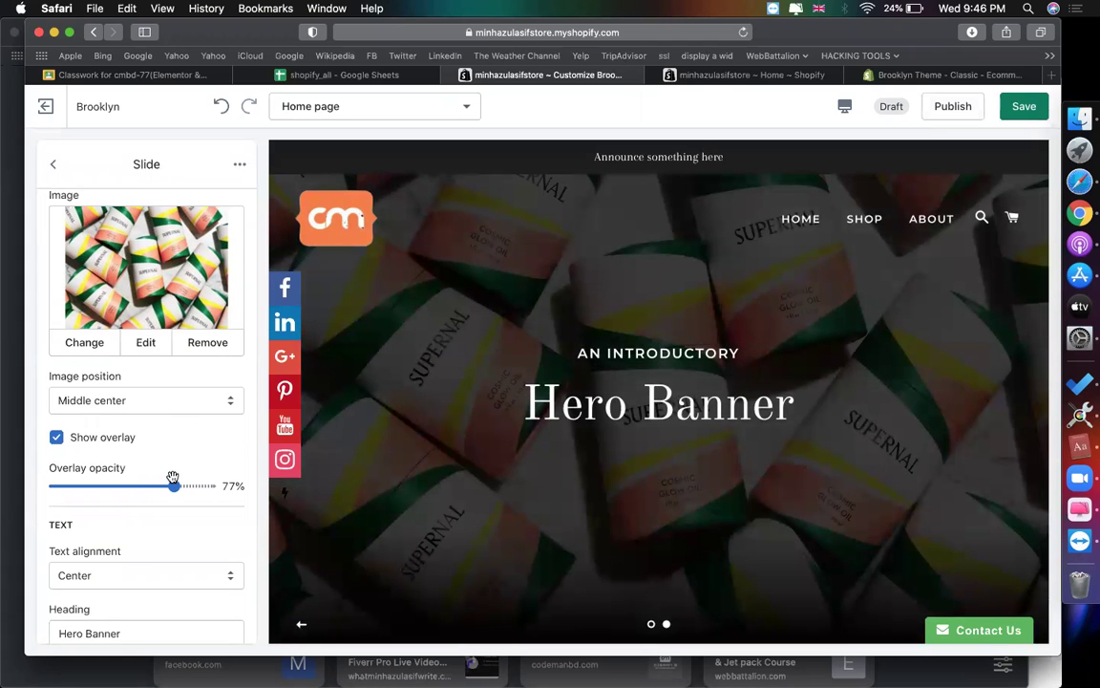
left_click_drag(173, 482, 150, 483)
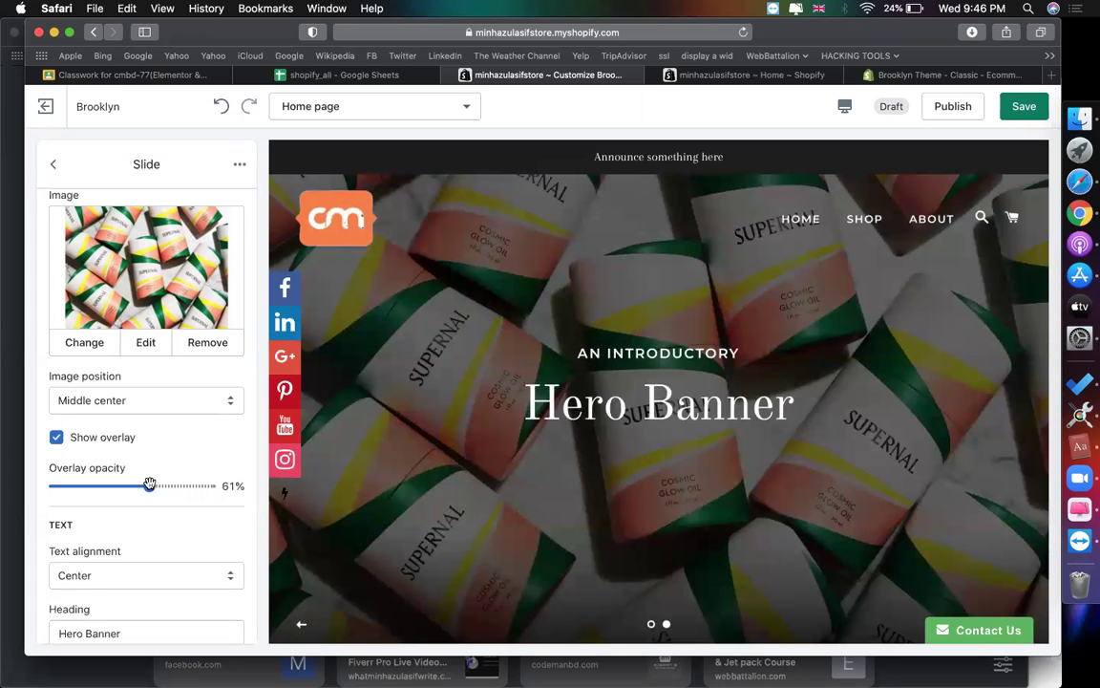
Step: Set the second slide's heading to "get offer"
scroll(150, 483, "down", 3)
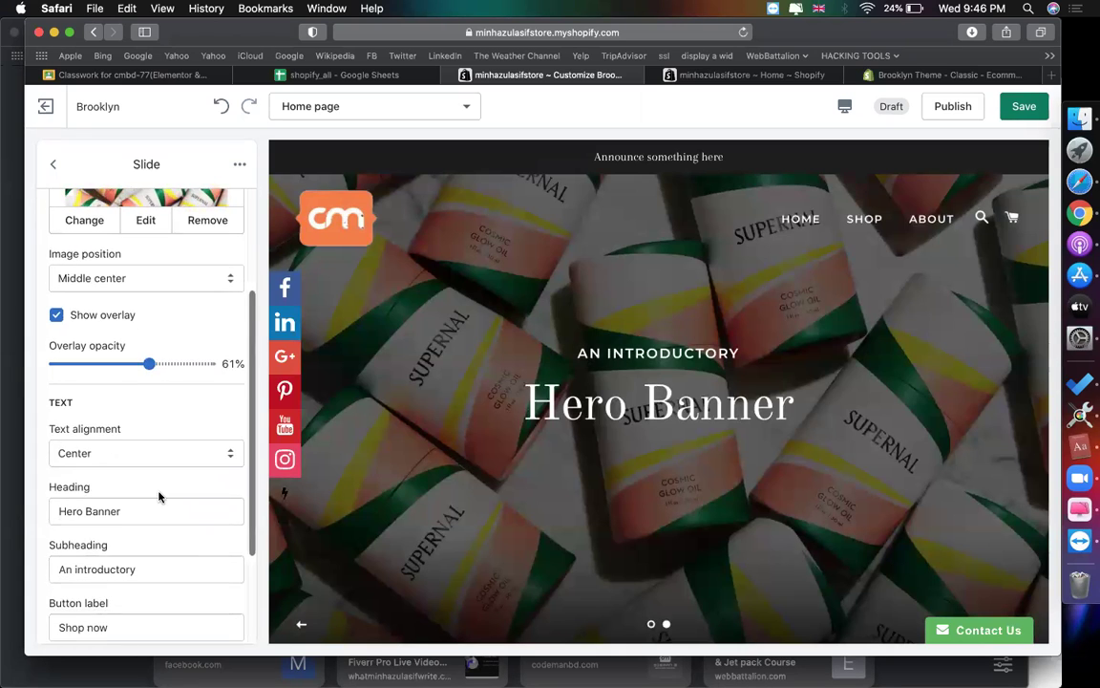
scroll(160, 493, "down", 3)
left_click(212, 449)
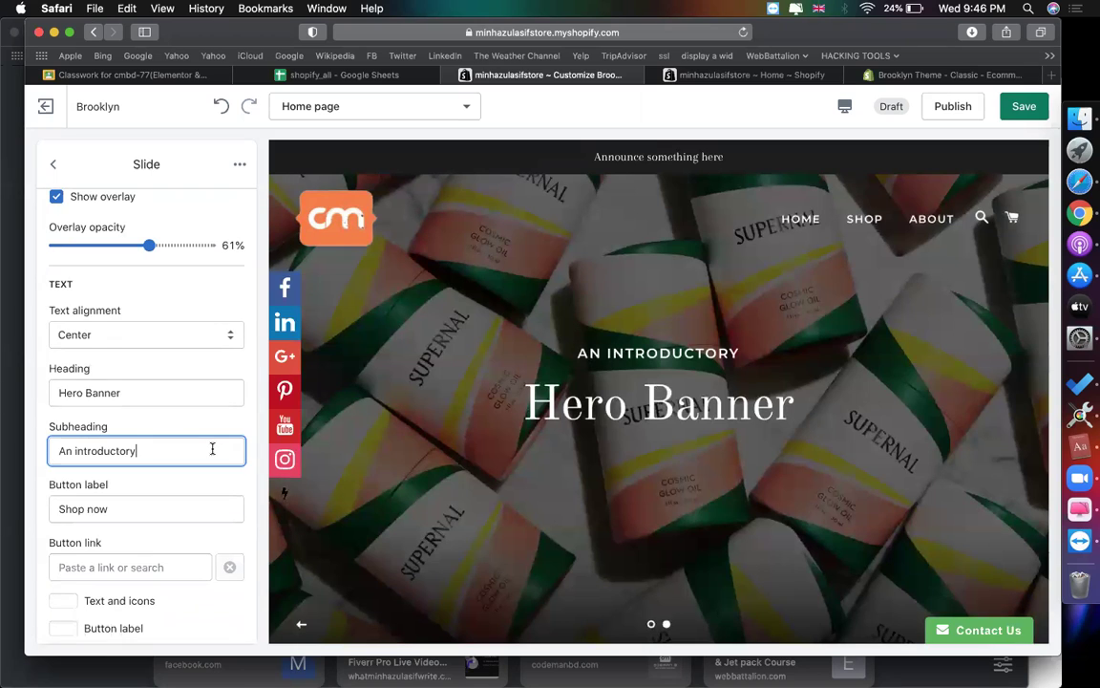
left_click(153, 394)
key("super+a")
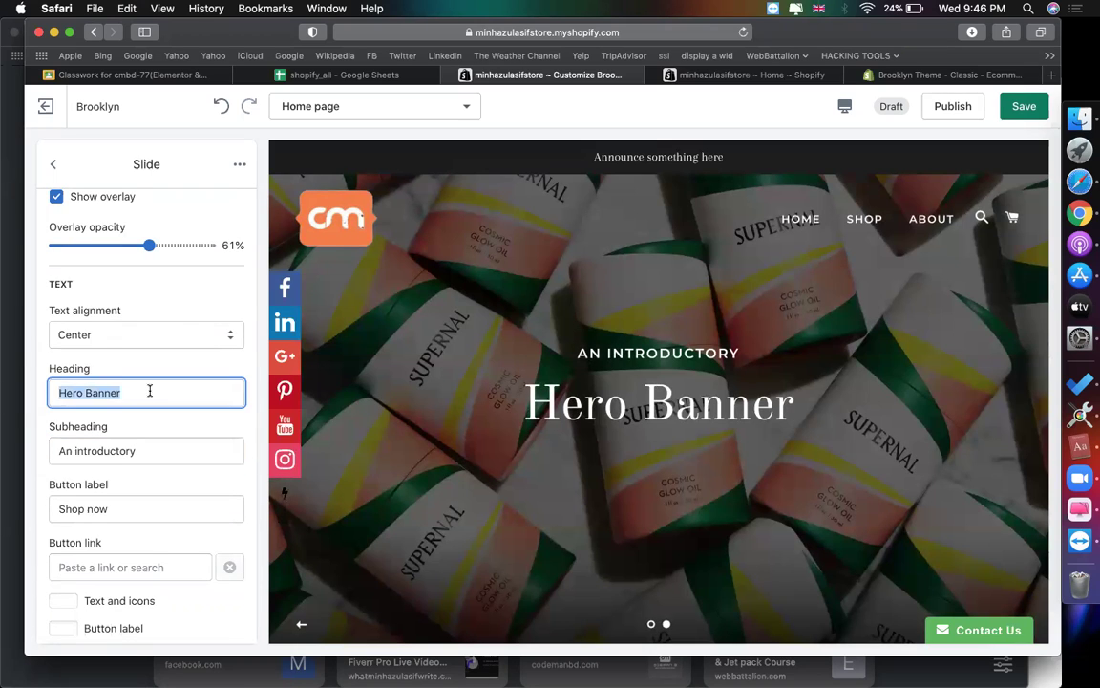
type("get offer")
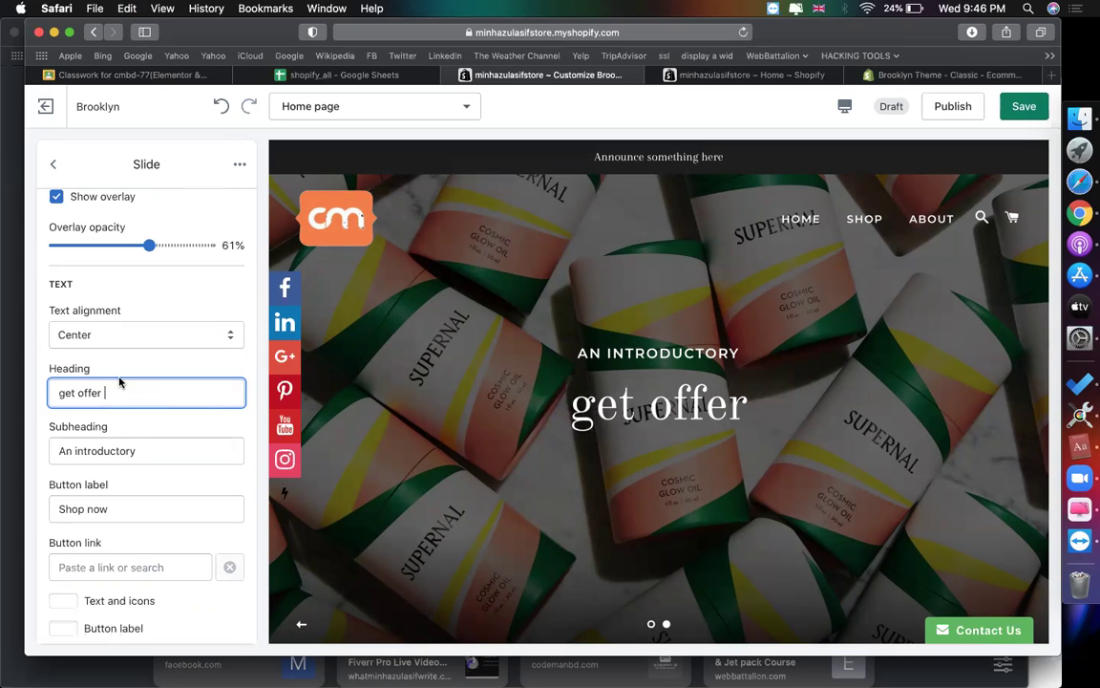
Step: Set the second slide's subheading to "Black Friday - 50% discount"
left_click(127, 453)
key("super+a")
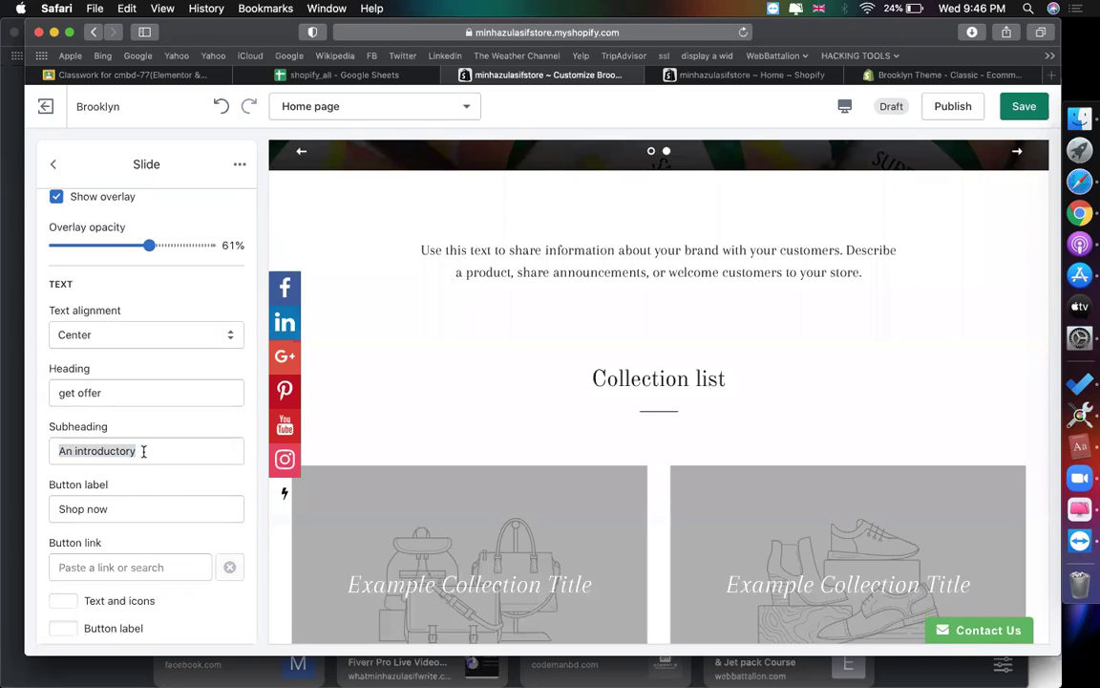
left_click(144, 452)
key("super+a")
type("black friday")
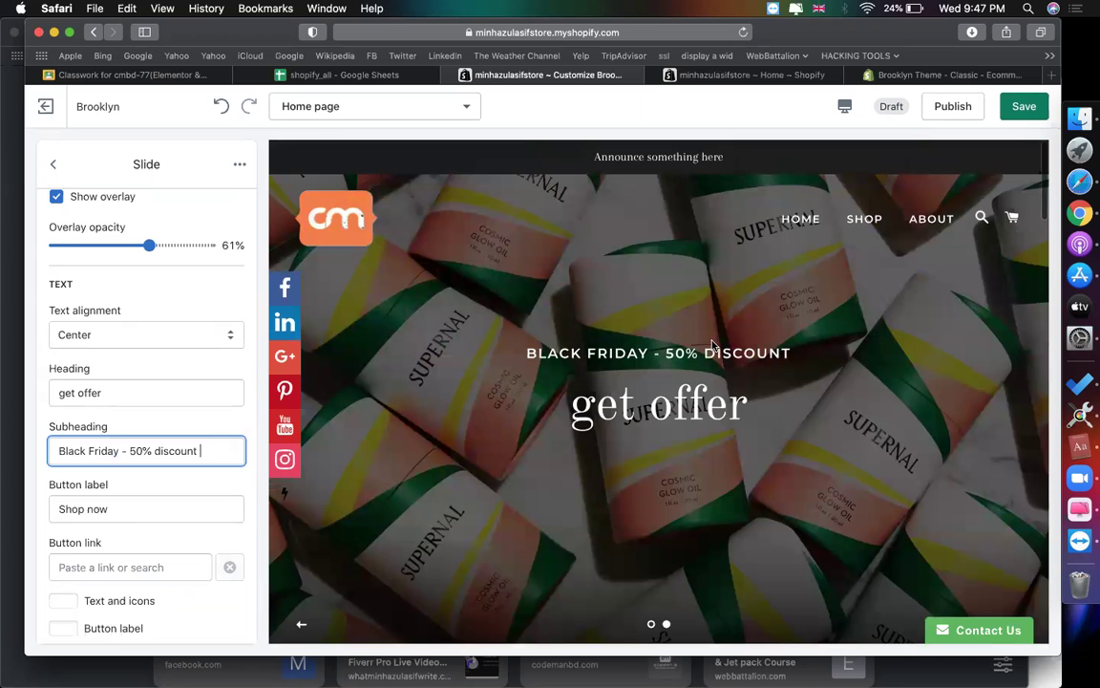
Step: Link the second slide's Shop now button to All Products
scroll(163, 475, "down", 1)
left_click(123, 531)
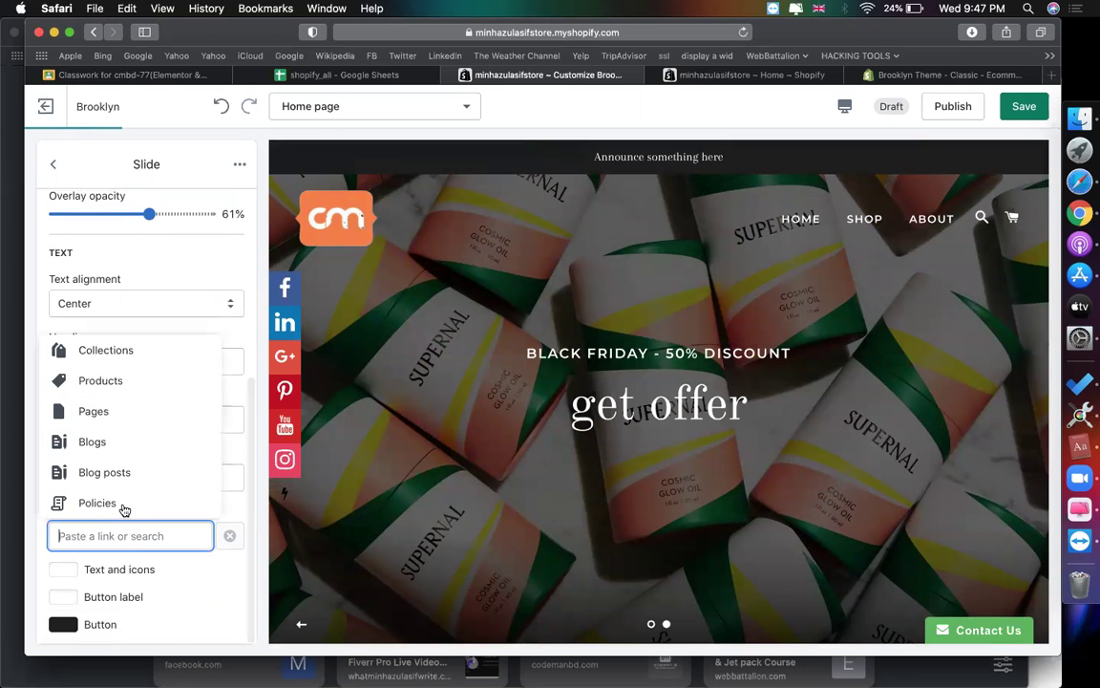
key("Escape")
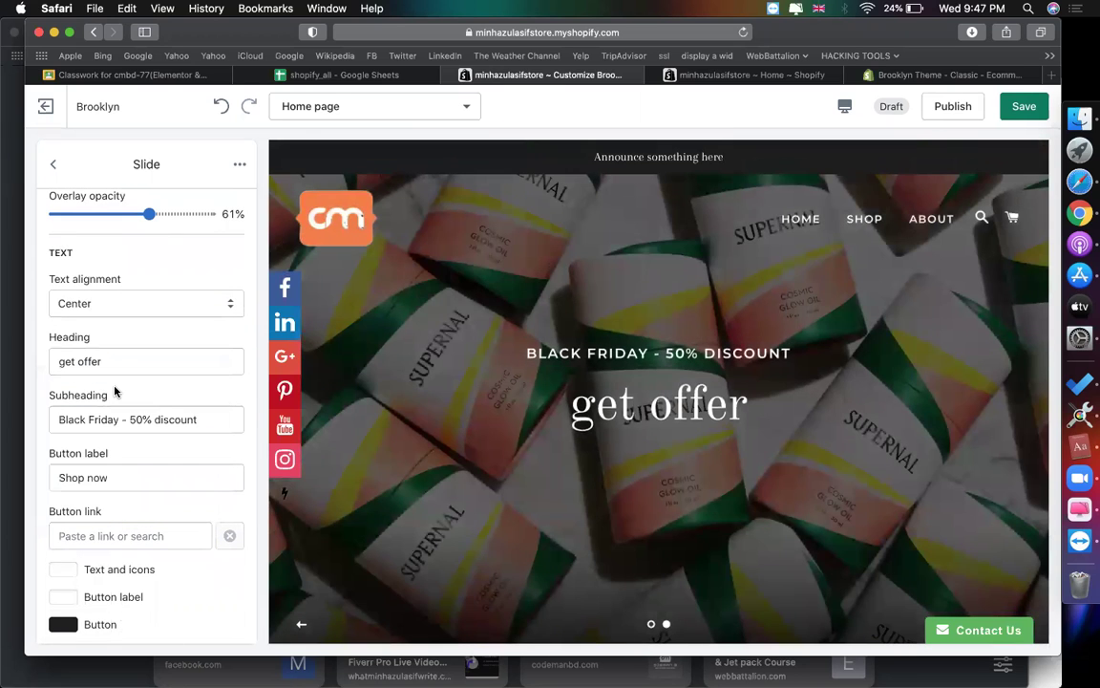
left_click(112, 534)
left_click(124, 385)
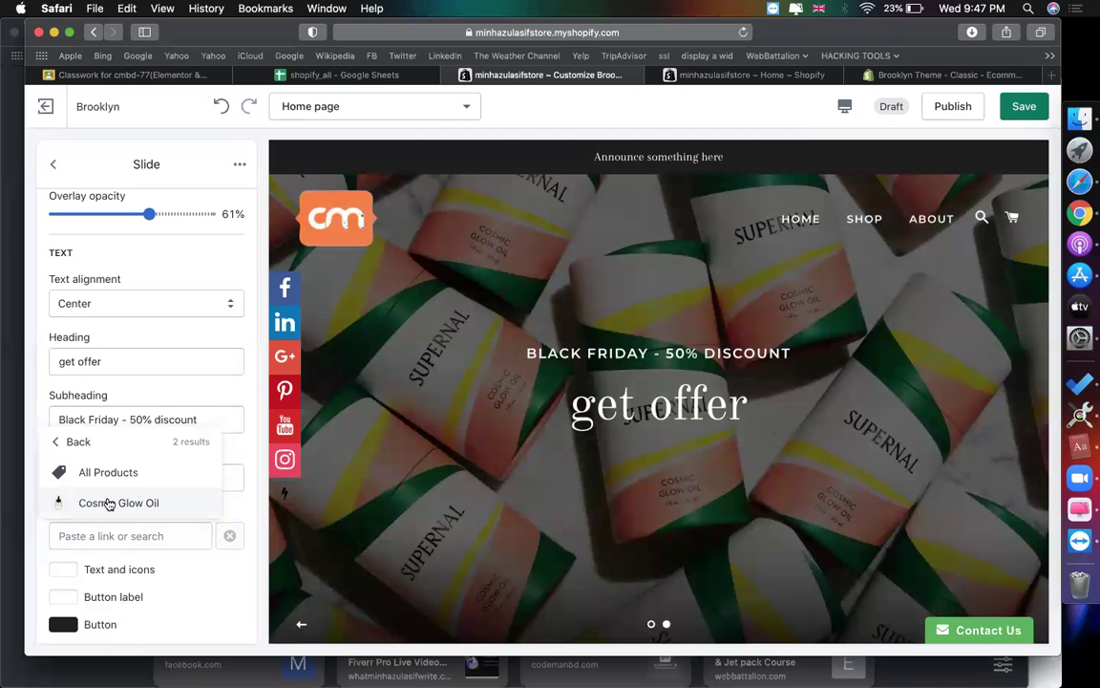
left_click(107, 473)
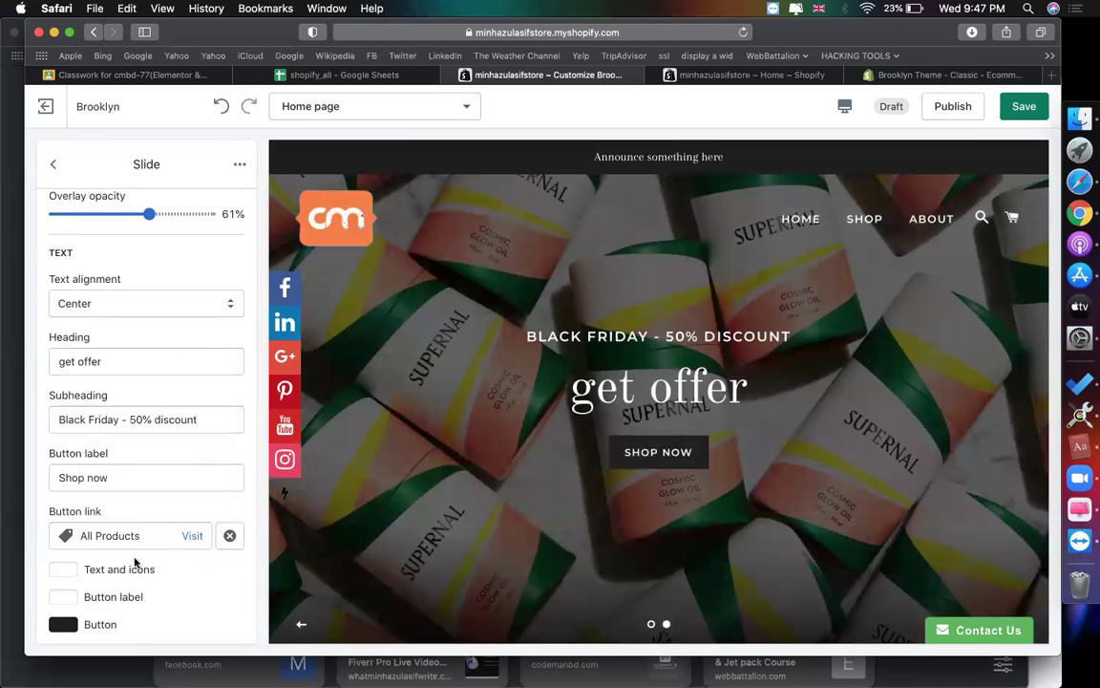
Step: Set the second slide's button color to brown and preview both slides in the slideshow
left_click(59, 622)
left_click(64, 511)
left_click(211, 590)
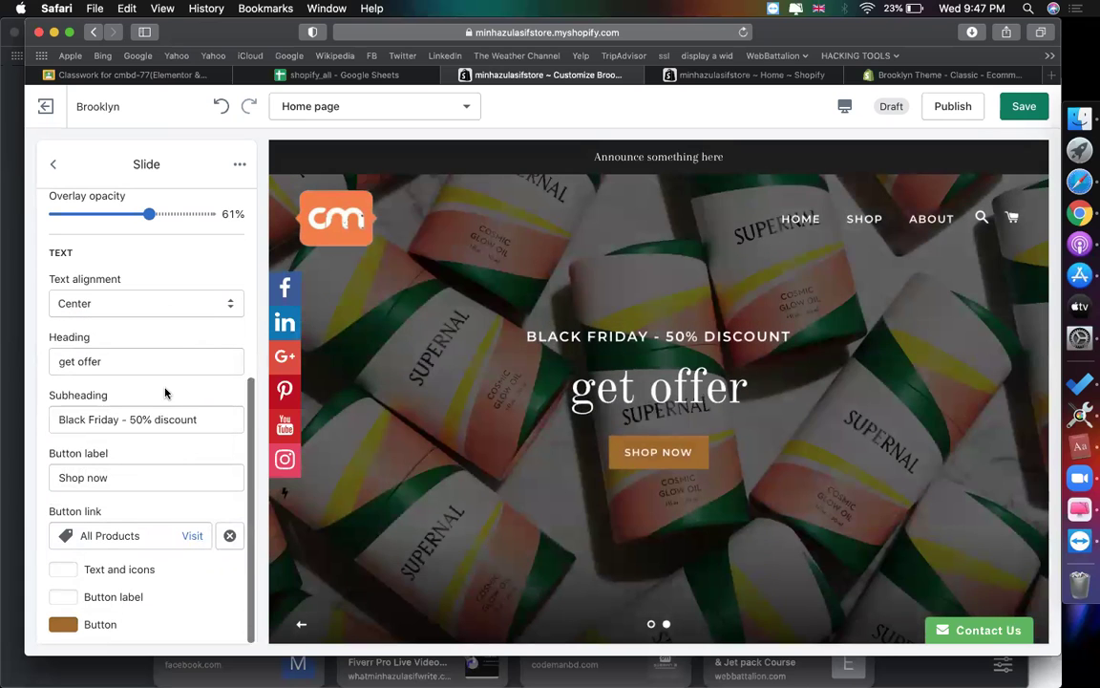
scroll(165, 387, "up", 3)
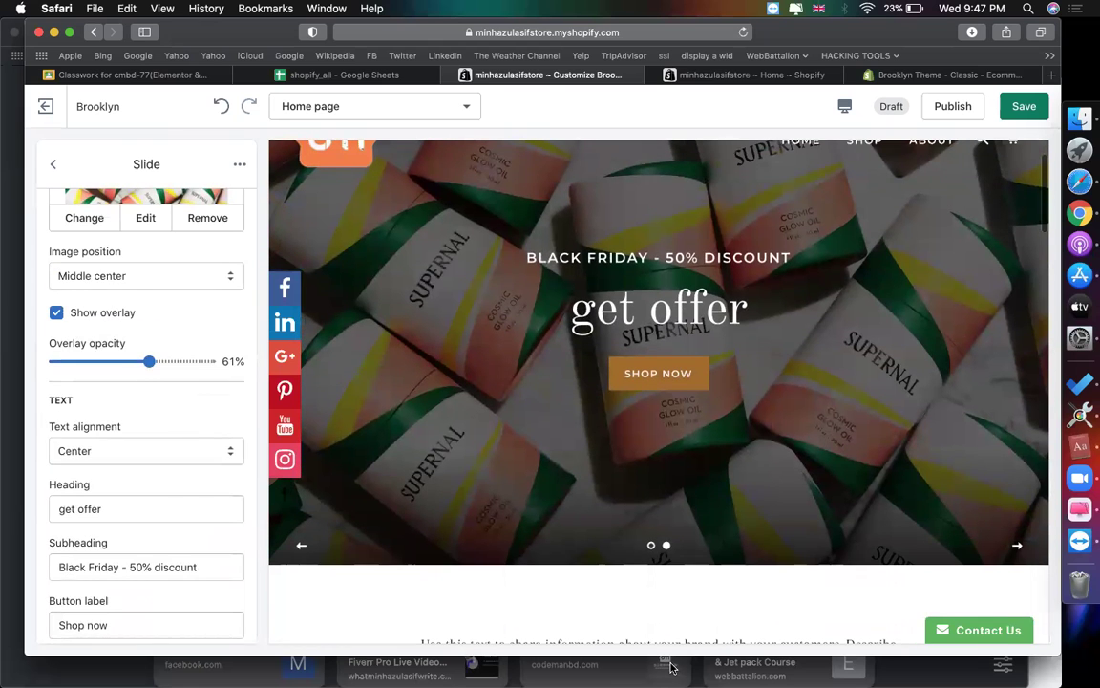
left_click(651, 546)
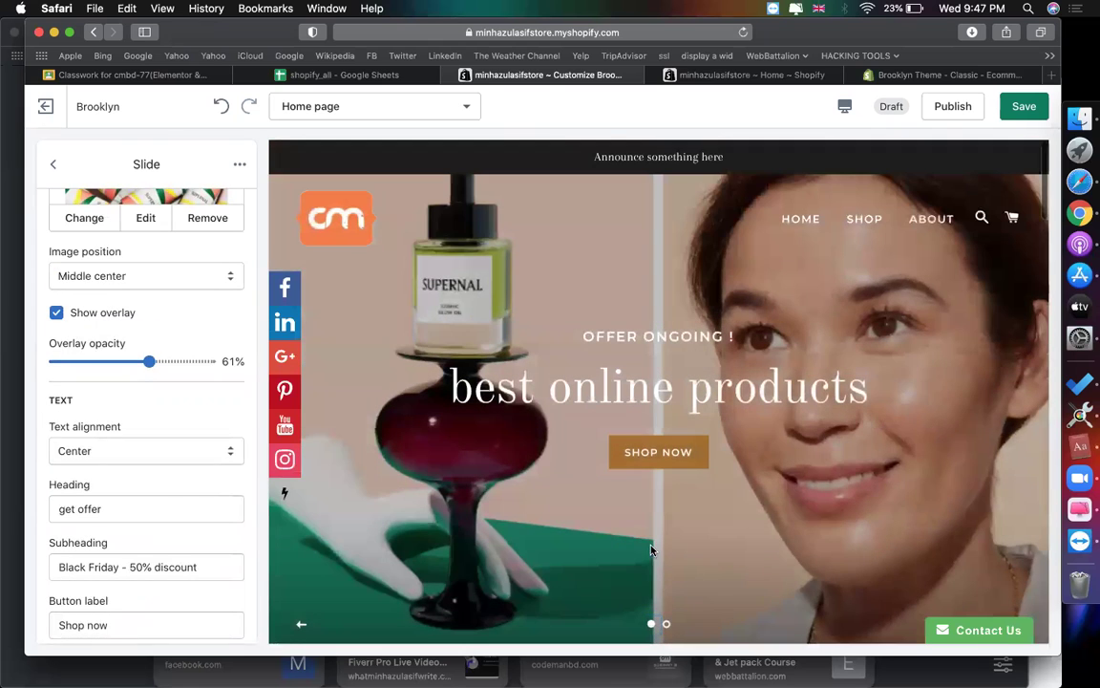
left_click(666, 624)
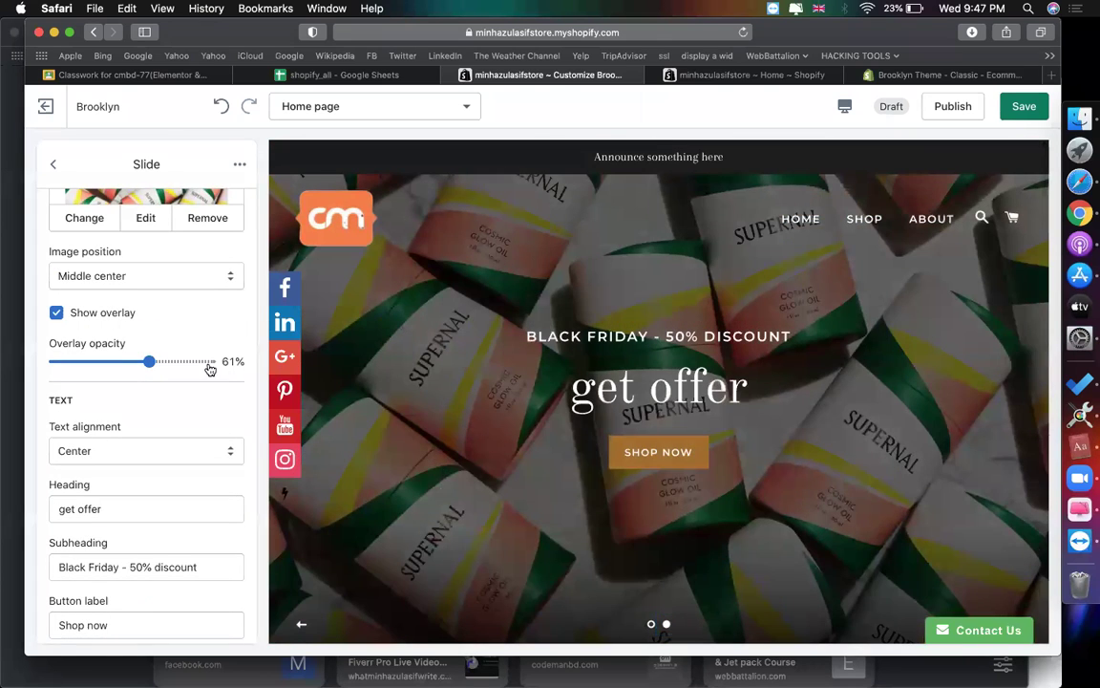
Step: Set the first slide's overlay opacity to 69%, check it in the preview, and return to the home page sections
scroll(203, 374, "up", 4)
left_click(53, 164)
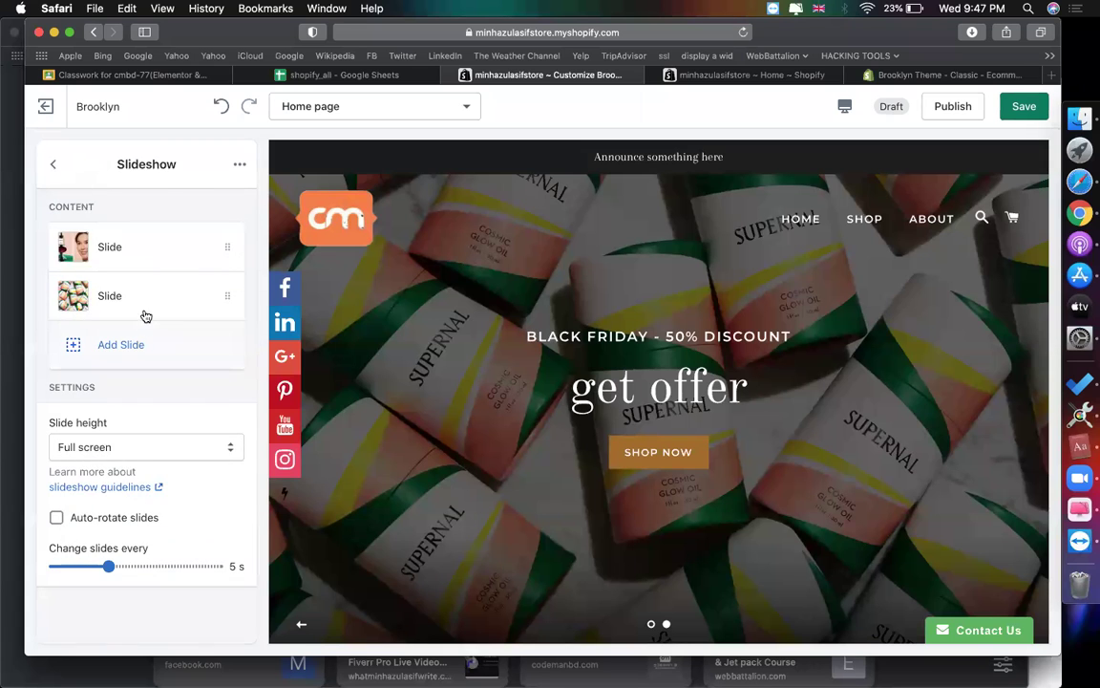
left_click(154, 253)
left_click_drag(94, 532, 161, 533)
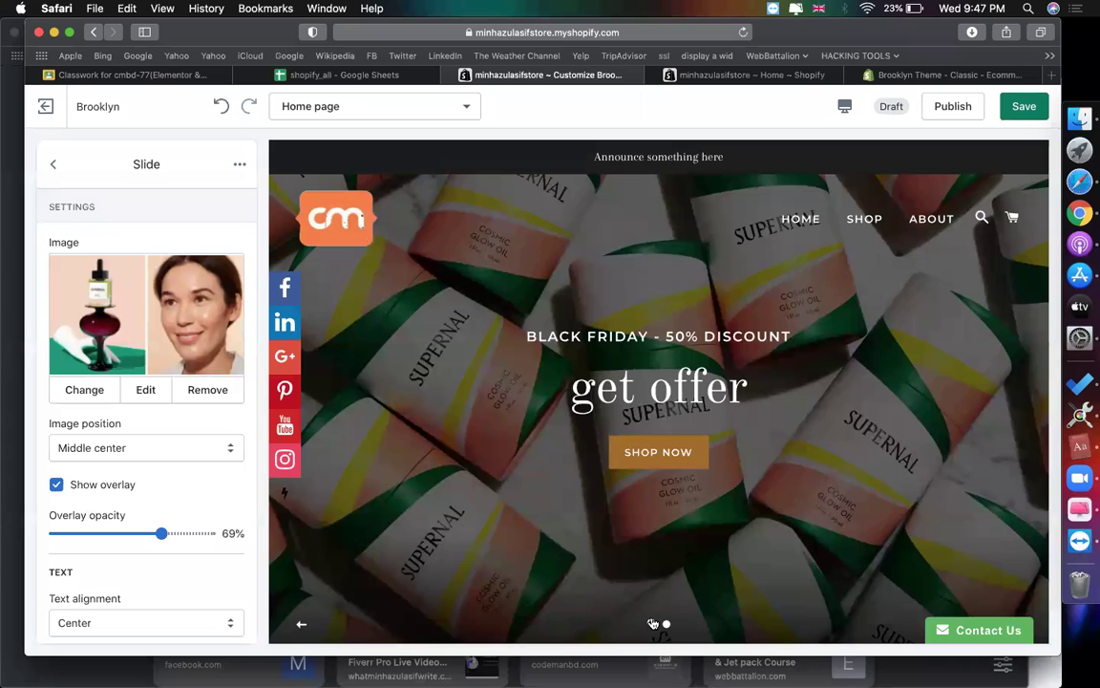
left_click(652, 624)
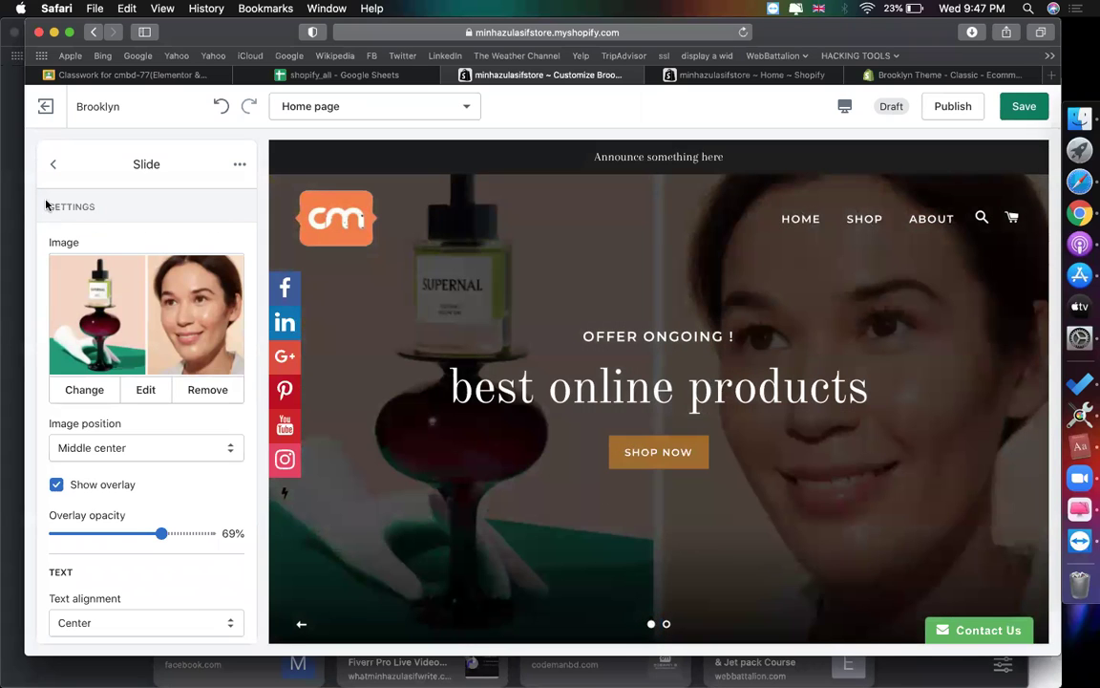
left_click(52, 164)
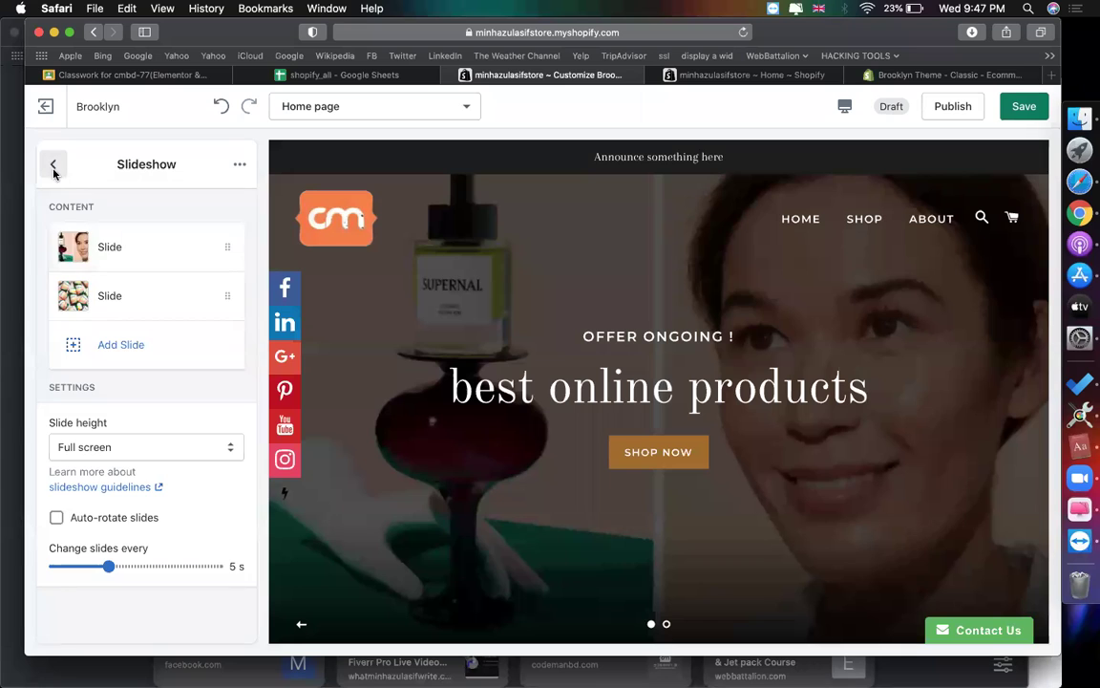
left_click(54, 168)
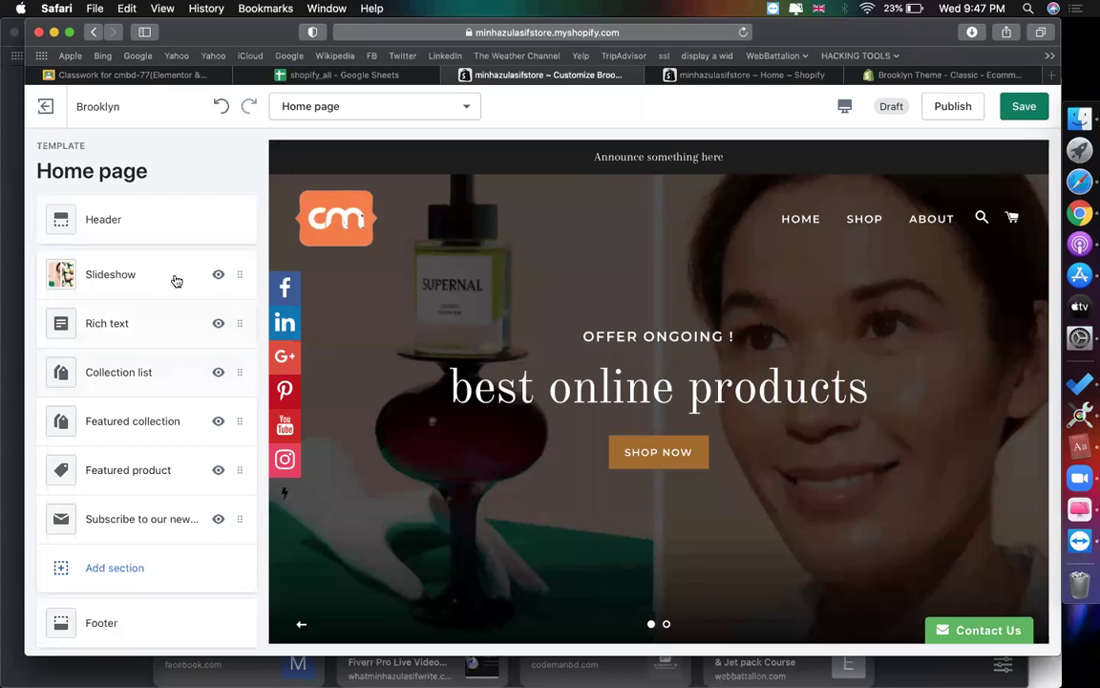
Step: Replace the Rich text section's text with "You can get black friday offer 50% discount for all products"
left_click(136, 327)
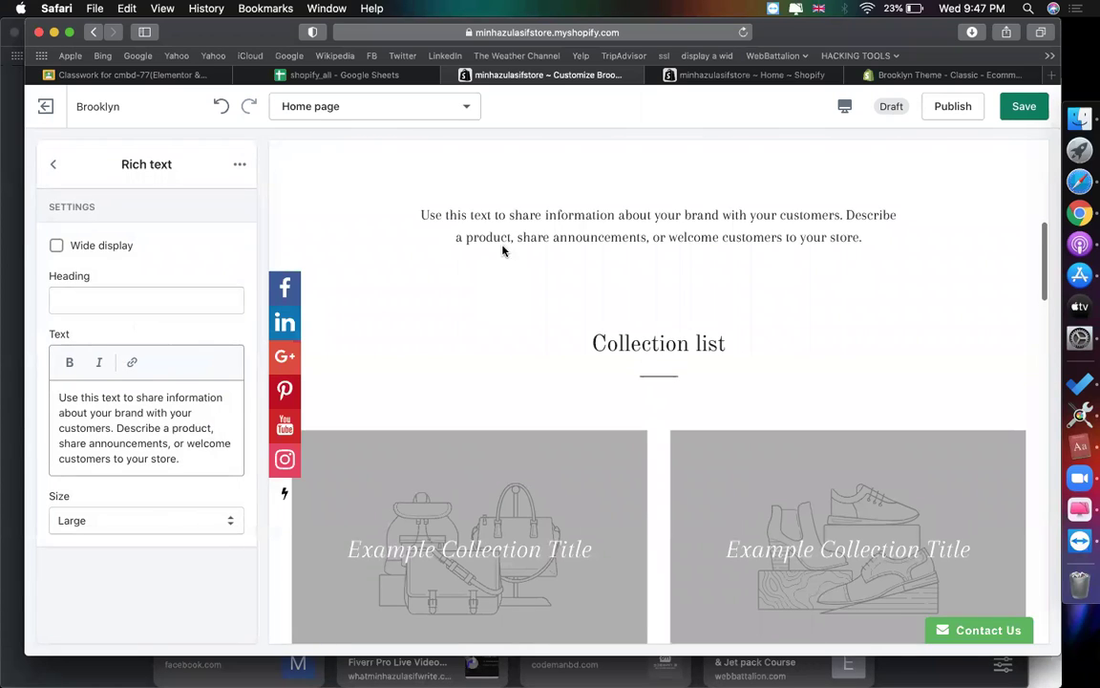
triple_click(491, 212)
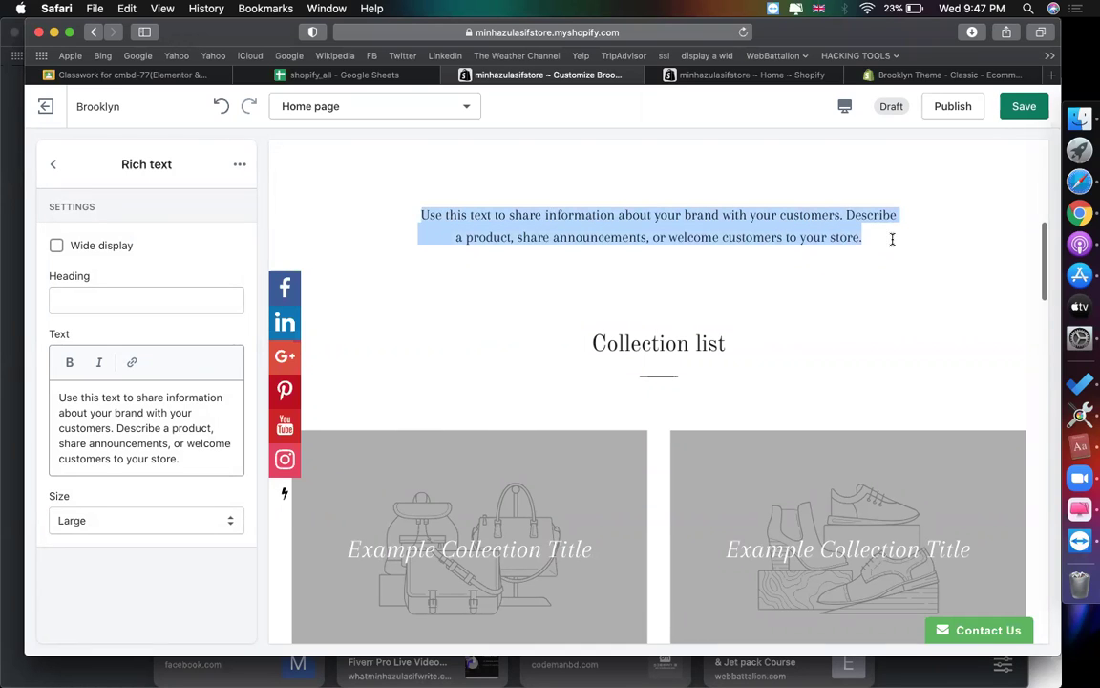
key("super+a")
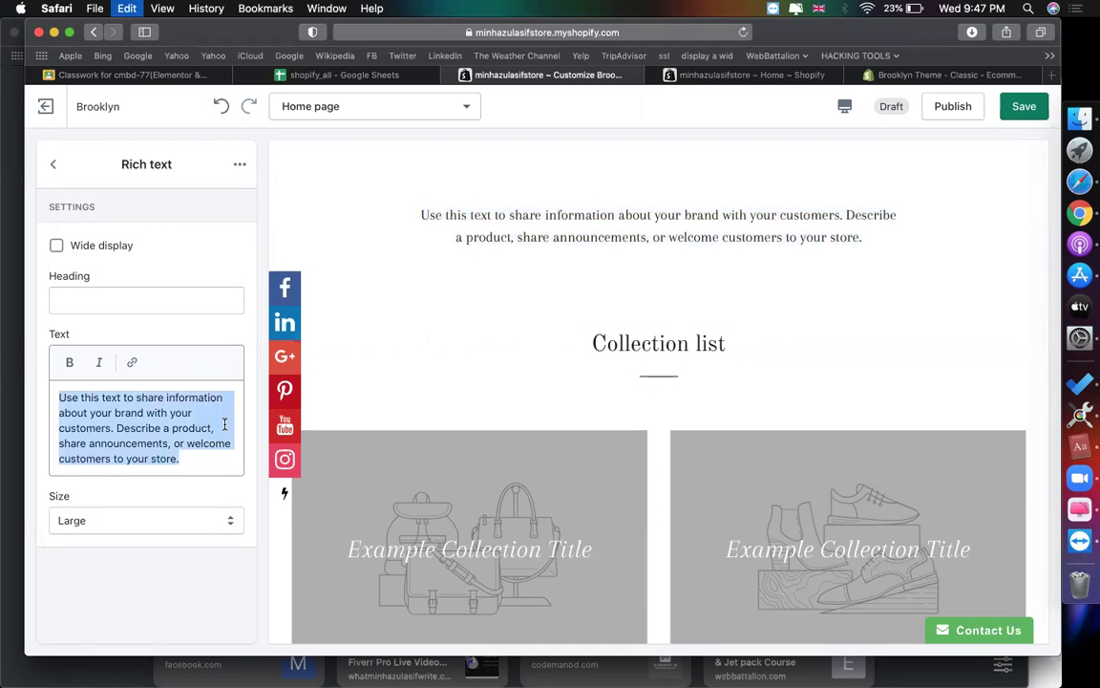
type("You can get blac")
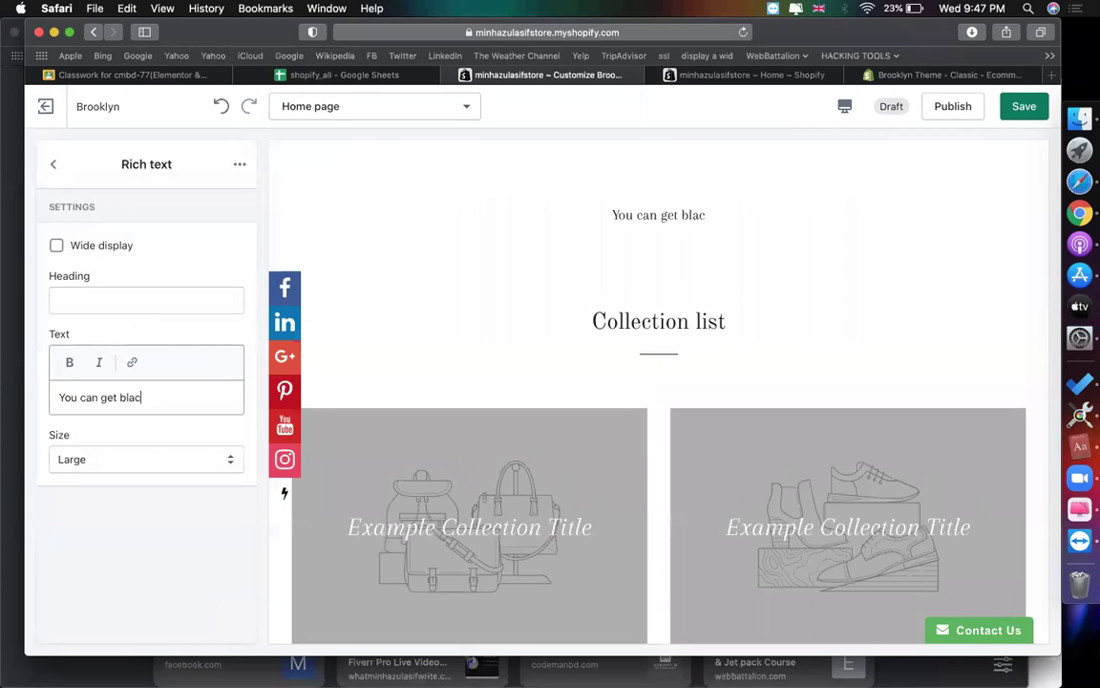
type("k friday o")
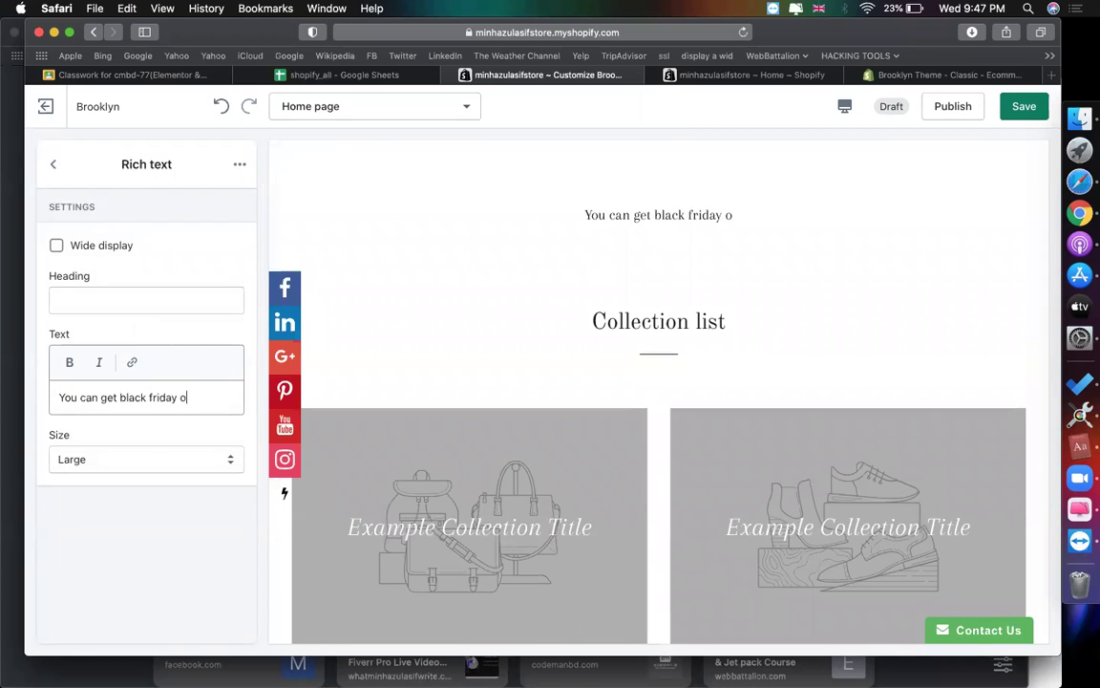
type("ffer by")
key("BackSpace")
key("BackSpace")
key("BackSpace")
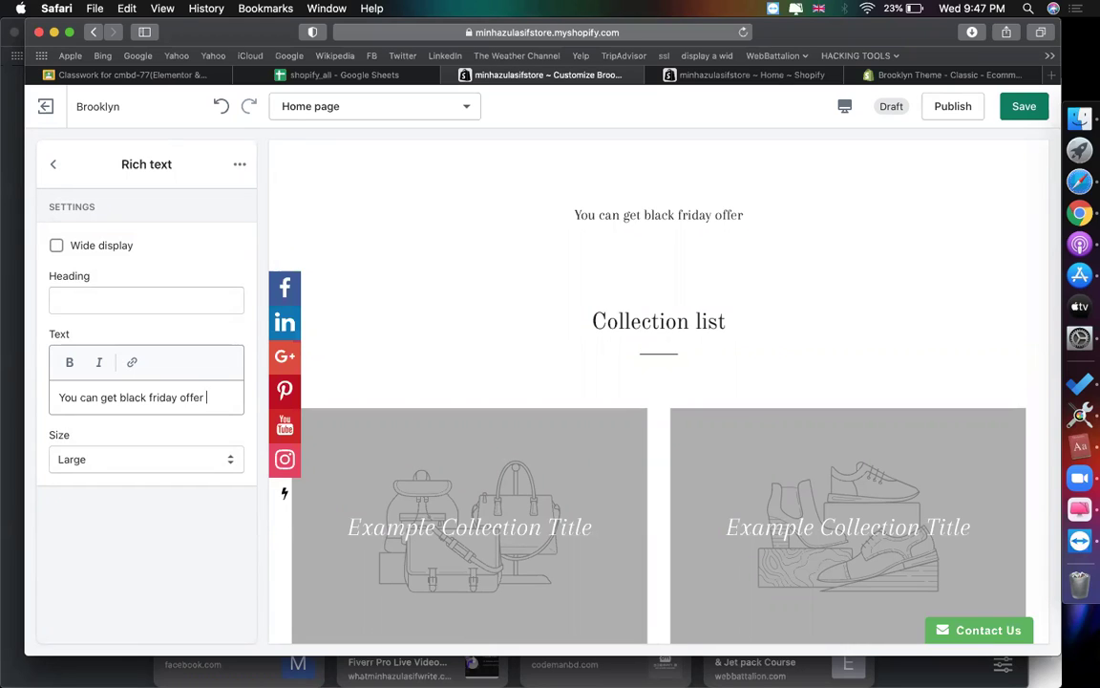
type("5")
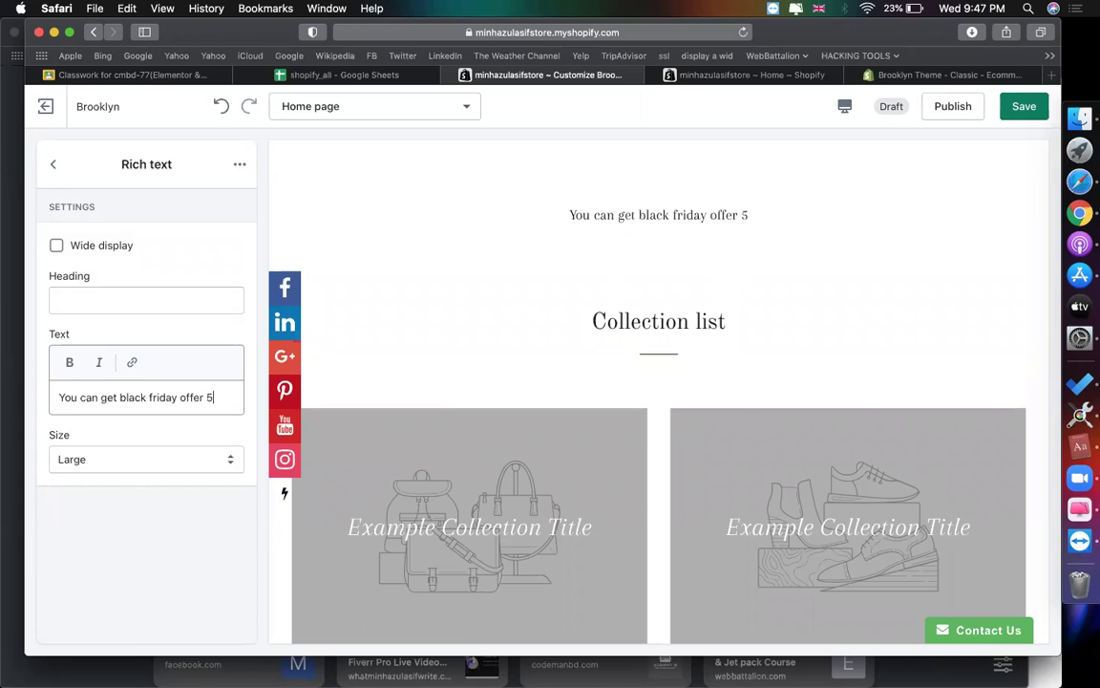
type("0% discoun")
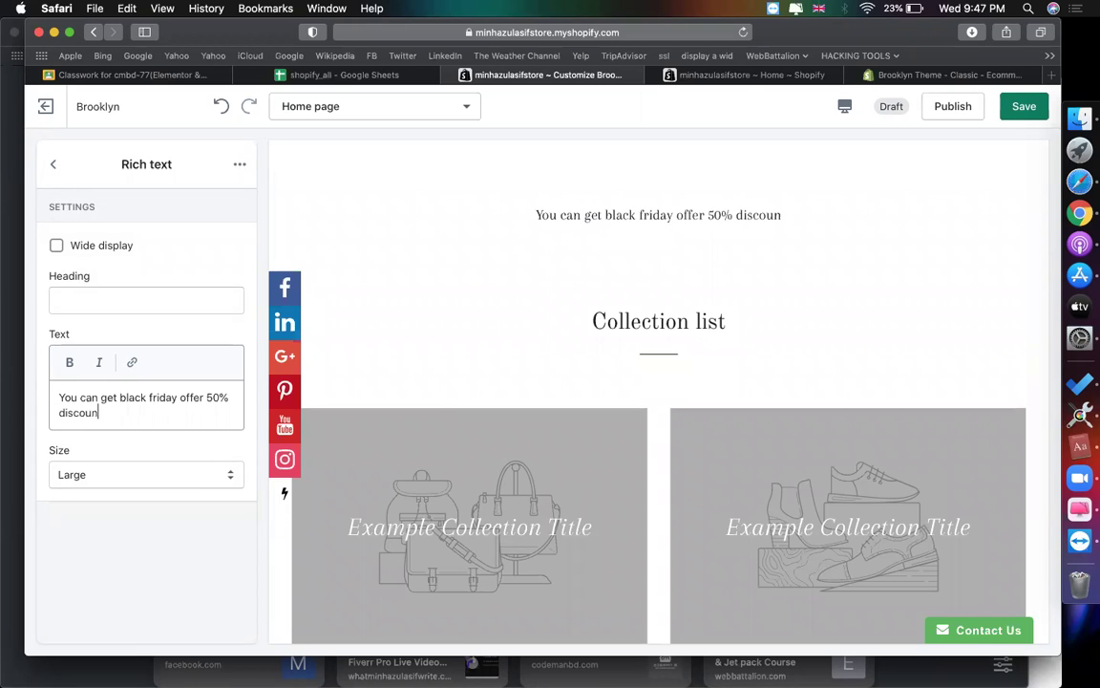
type("t for all products")
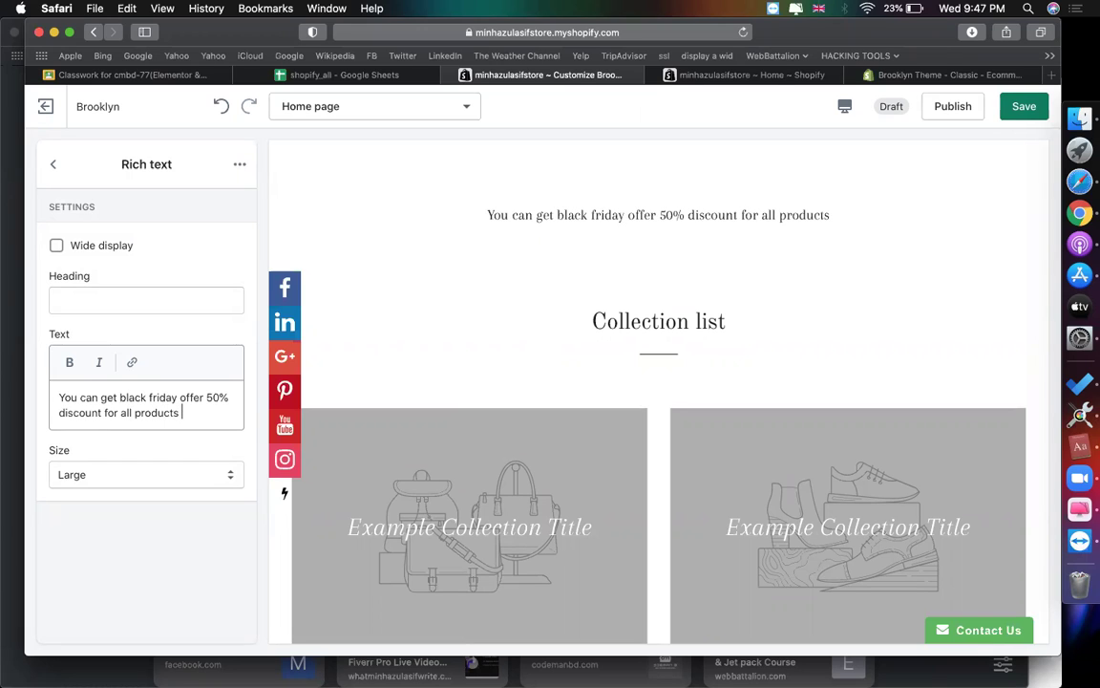
left_click(202, 475)
left_click(206, 474)
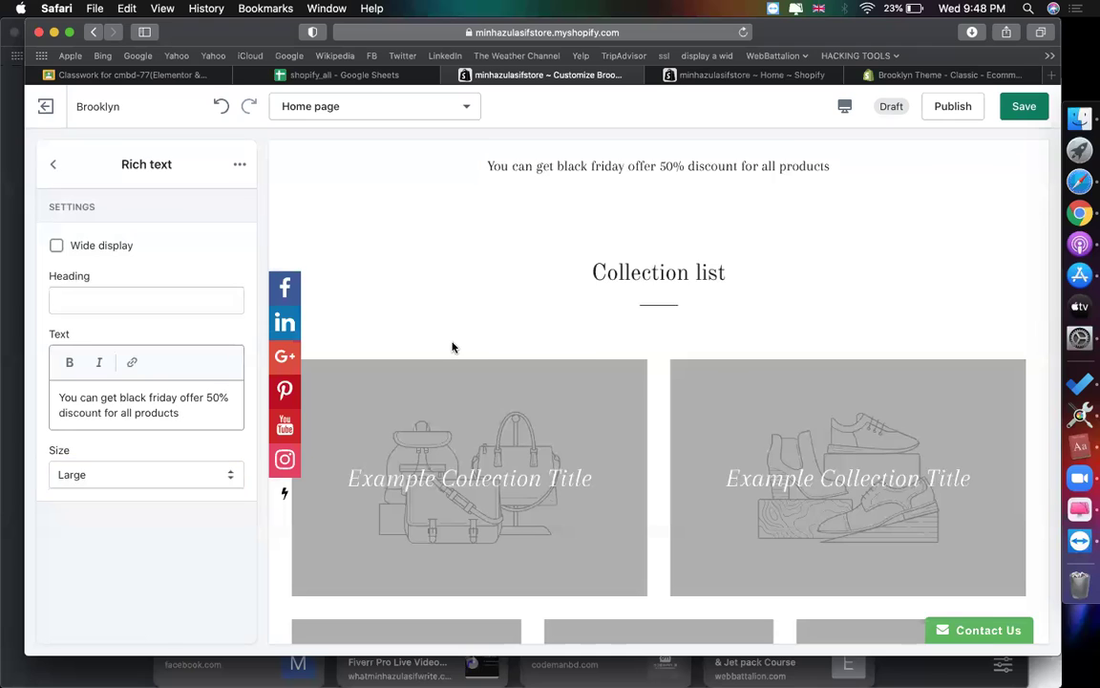
Step: Set the Rich text section's heading to "offer ongoing" and return to the section list
scroll(382, 363, "up", 3)
left_click(115, 306)
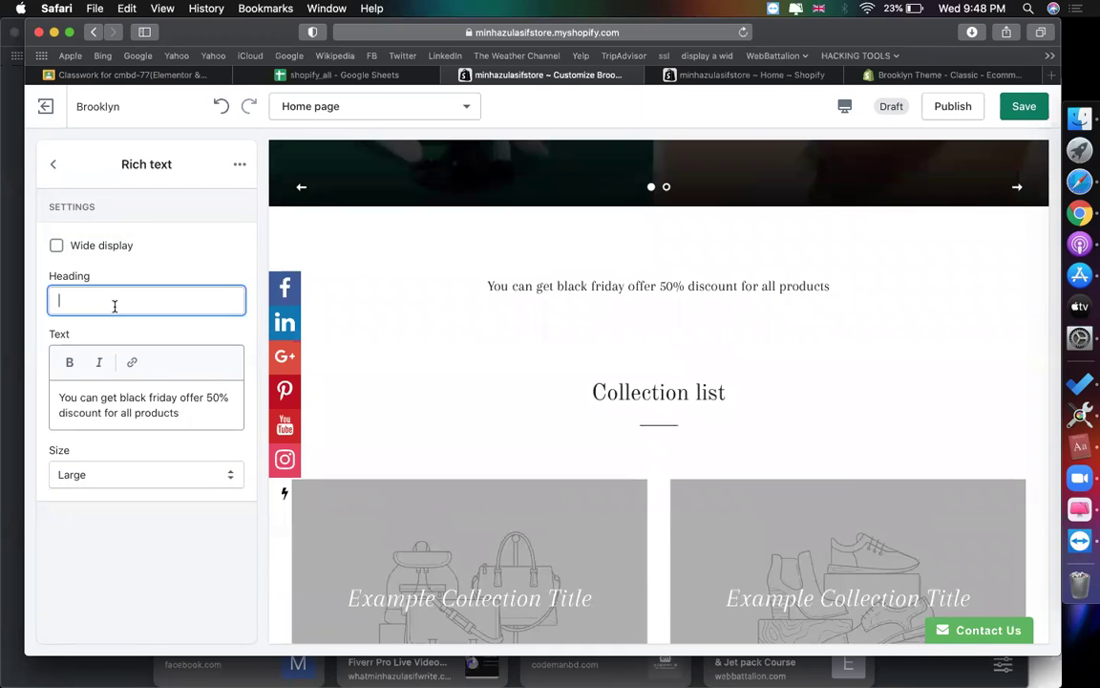
type("offer ongoing")
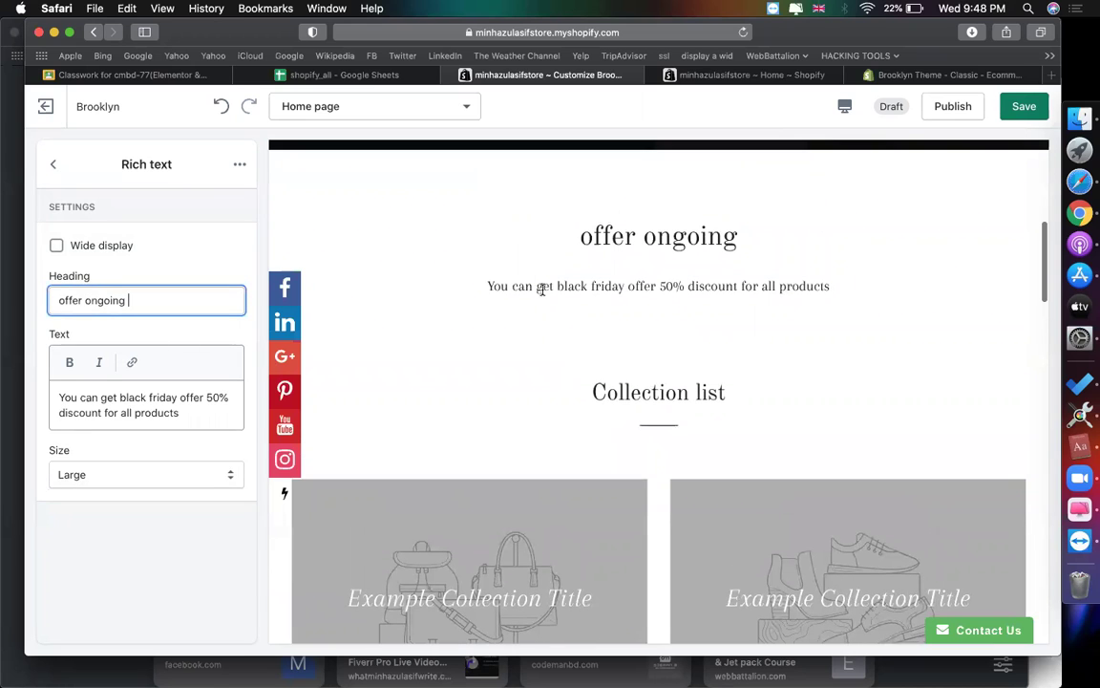
left_click_drag(484, 293, 848, 287)
scroll(731, 283, "down", 2)
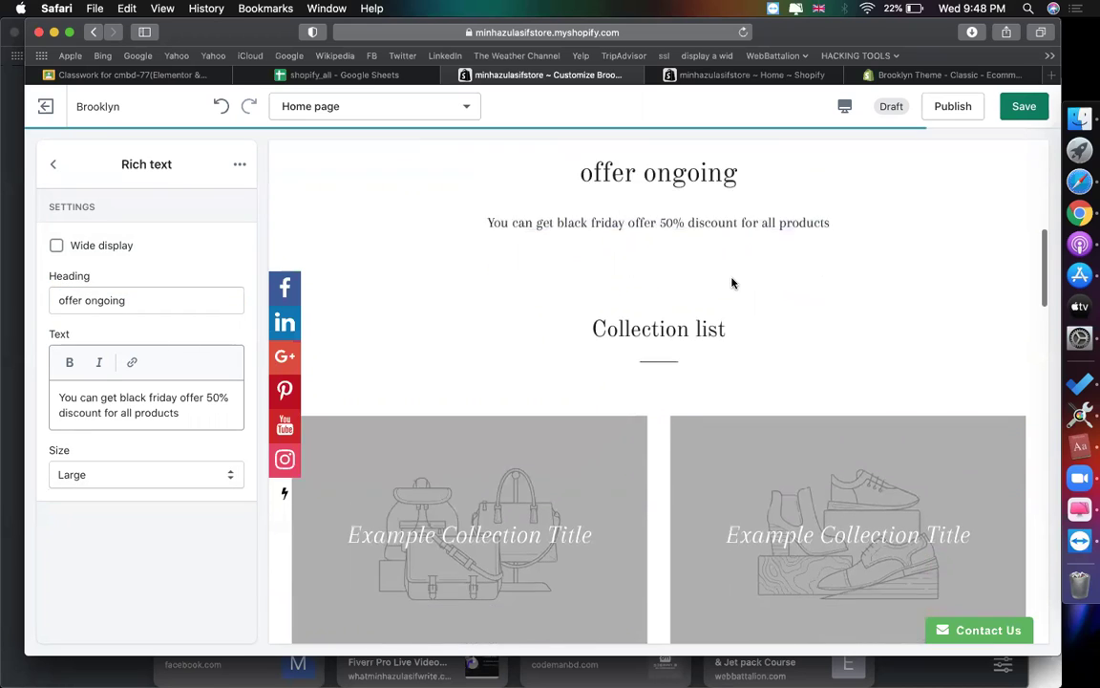
left_click(53, 165)
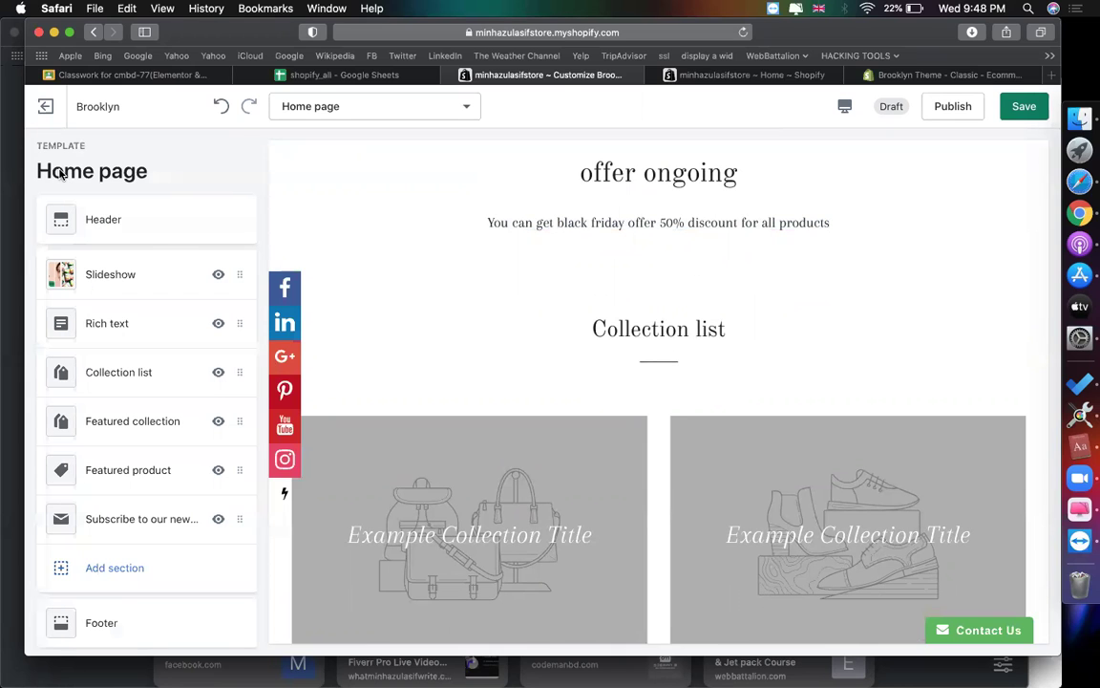
Step: Assign the Black Friday Offer collection to the first item in the Collection list section
left_click(130, 374)
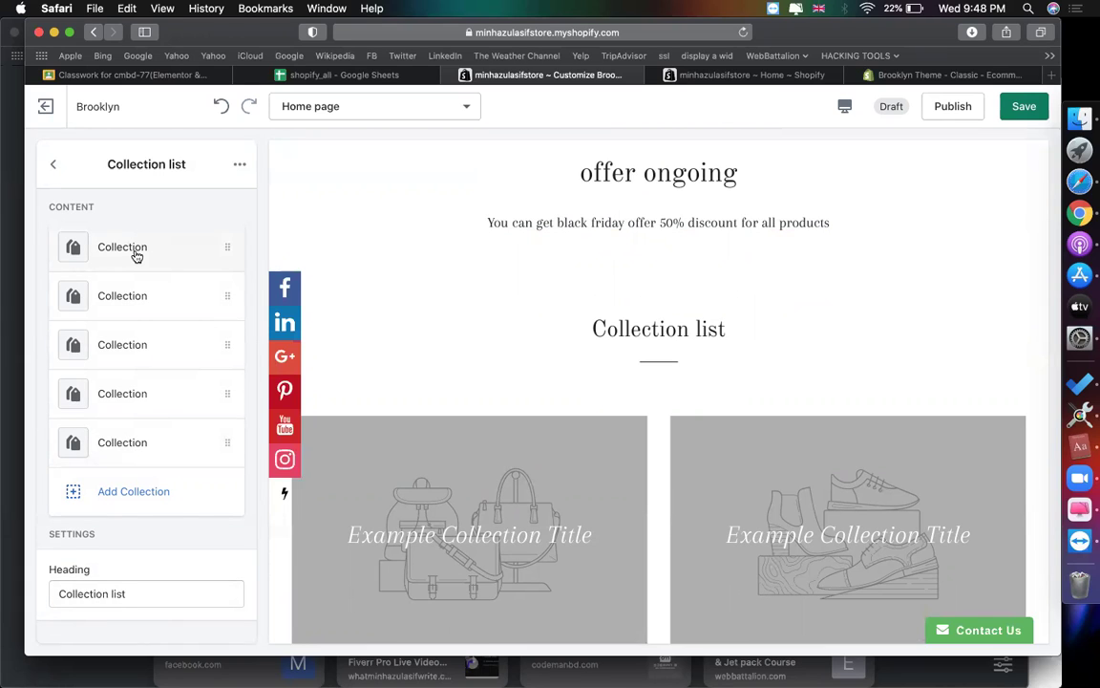
scroll(560, 353, "down", 5)
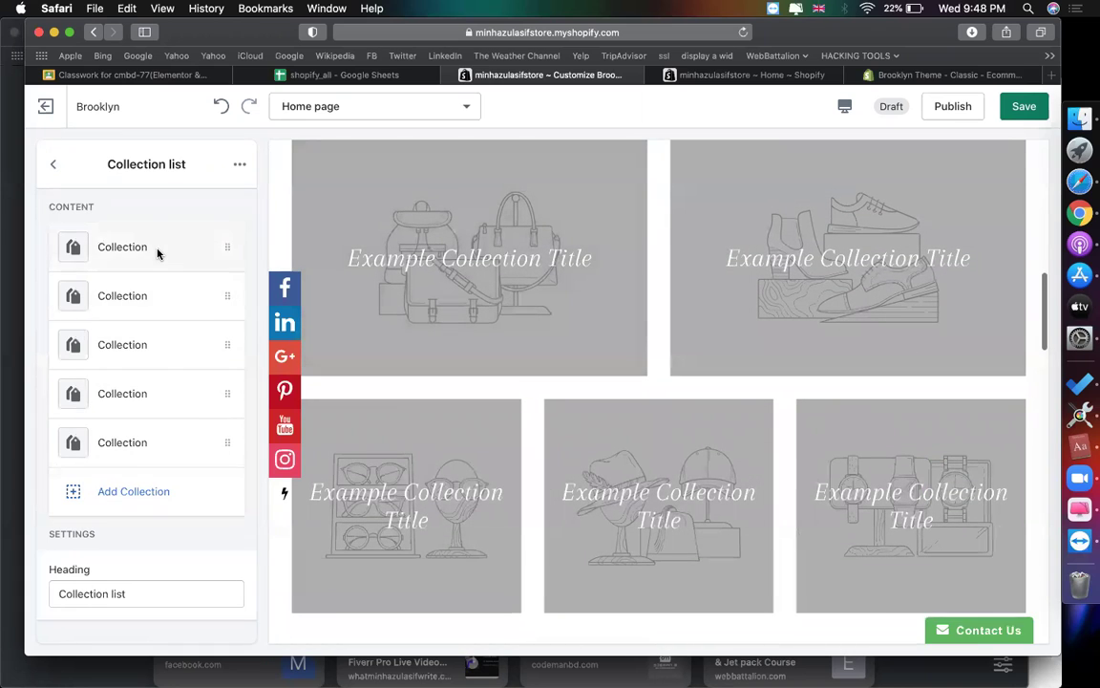
left_click(157, 250)
left_click(143, 299)
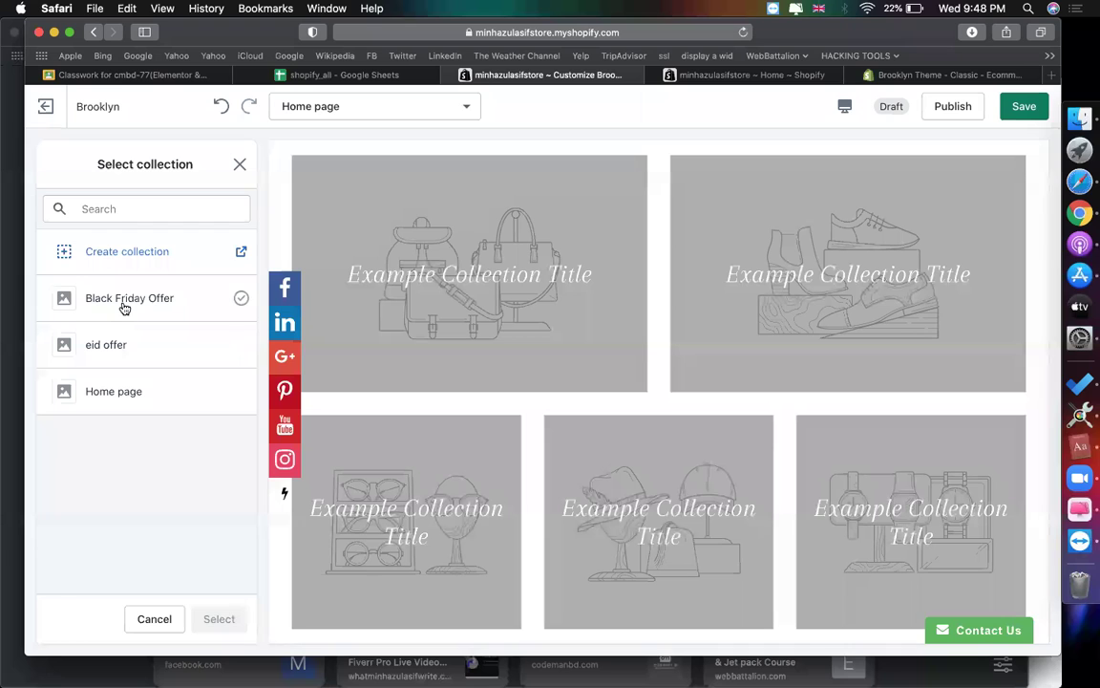
left_click(124, 308)
left_click(218, 618)
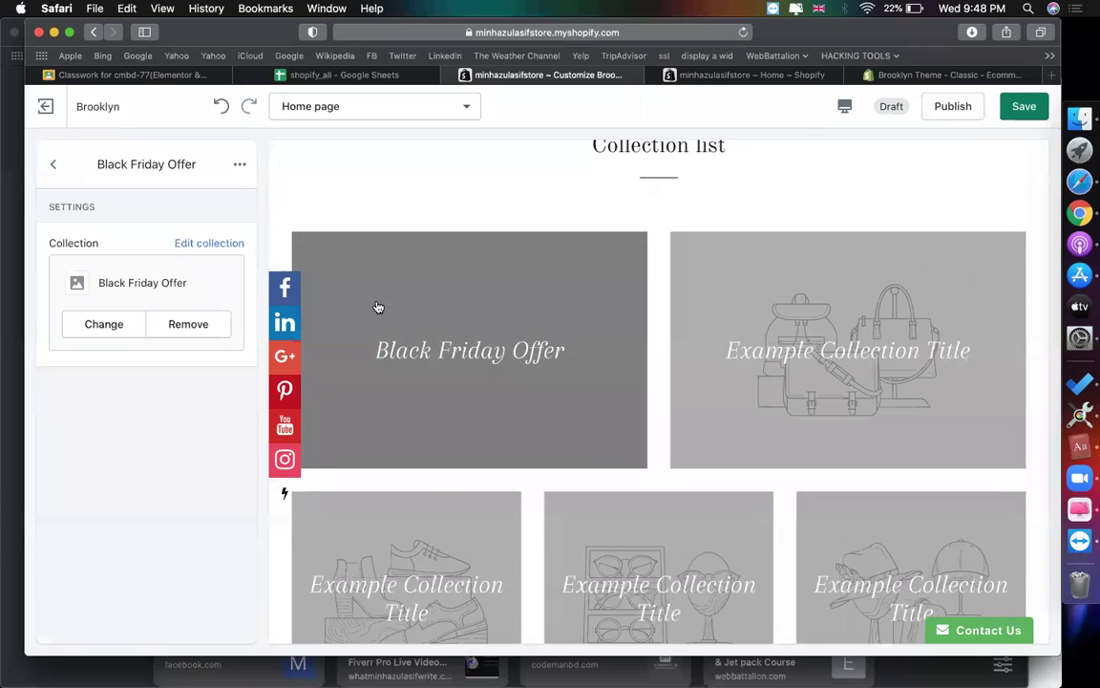
left_click(55, 166)
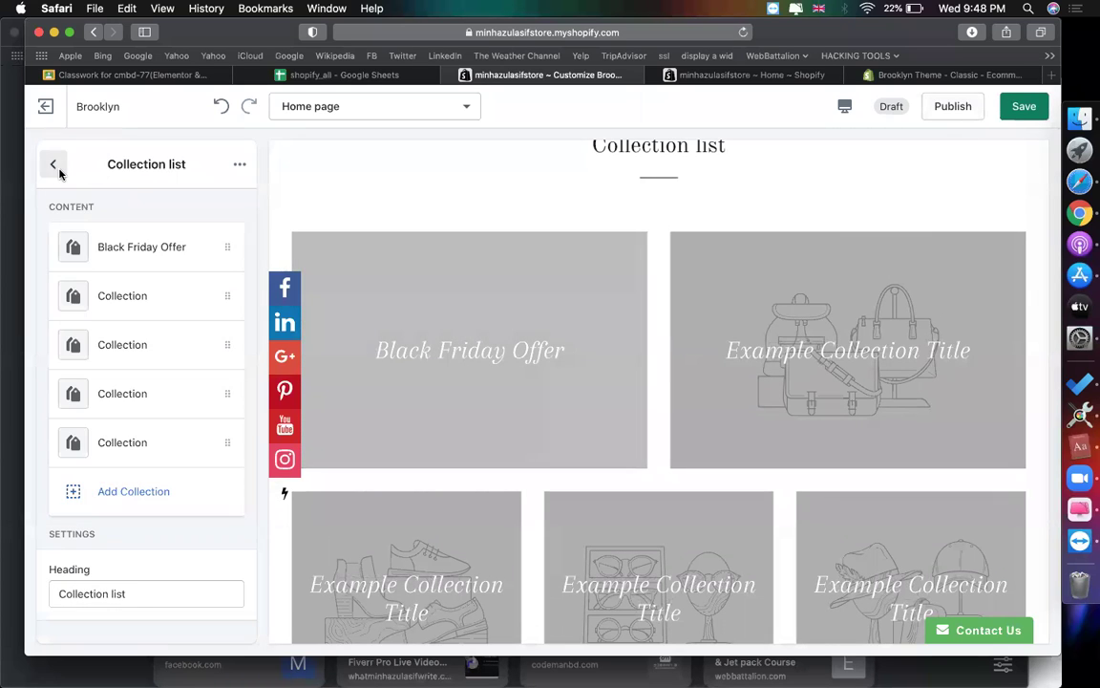
Step: Open the Black Friday Offer collection from the product collections in the store admin
left_click(673, 75)
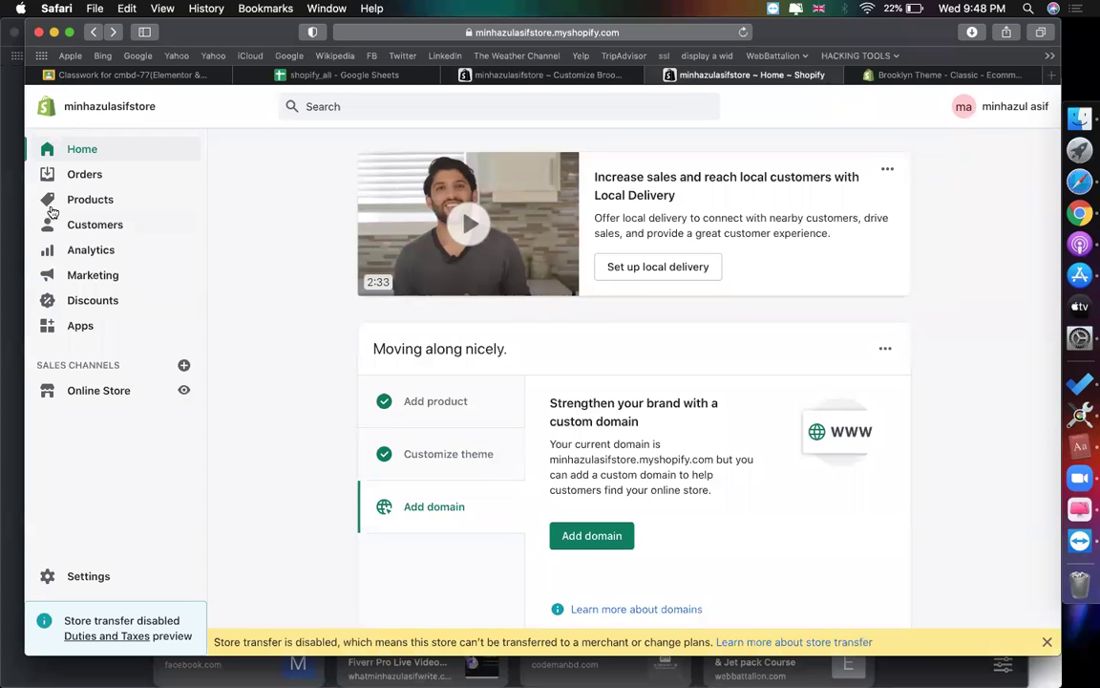
left_click(51, 206)
left_click(118, 302)
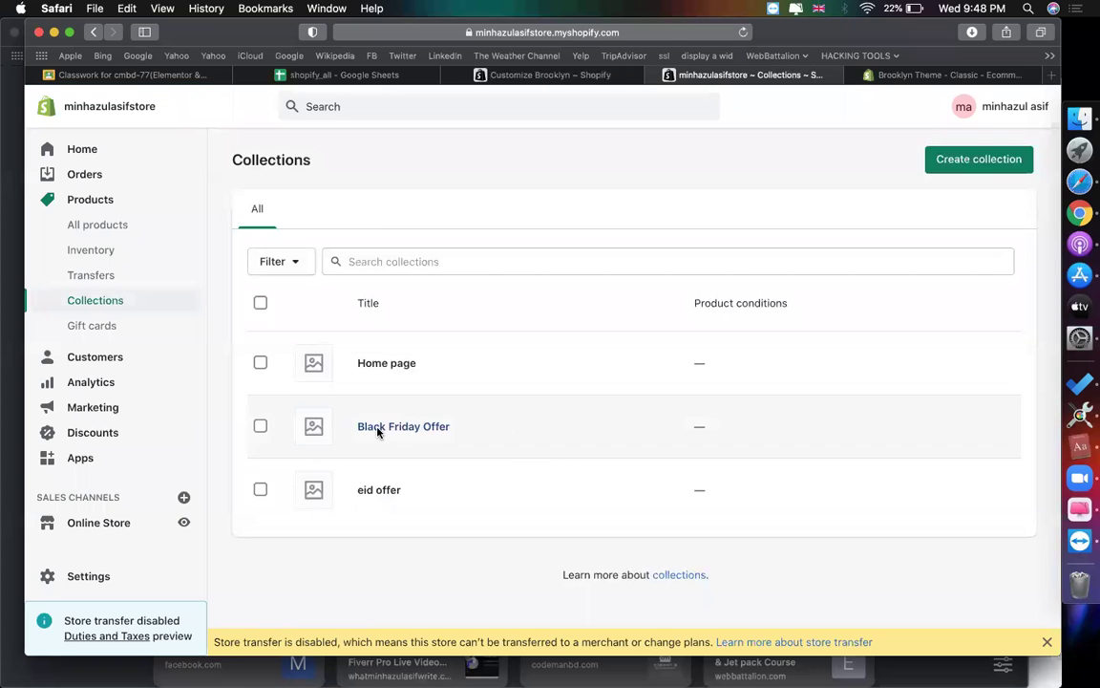
left_click(377, 427)
scroll(859, 382, "down", 2)
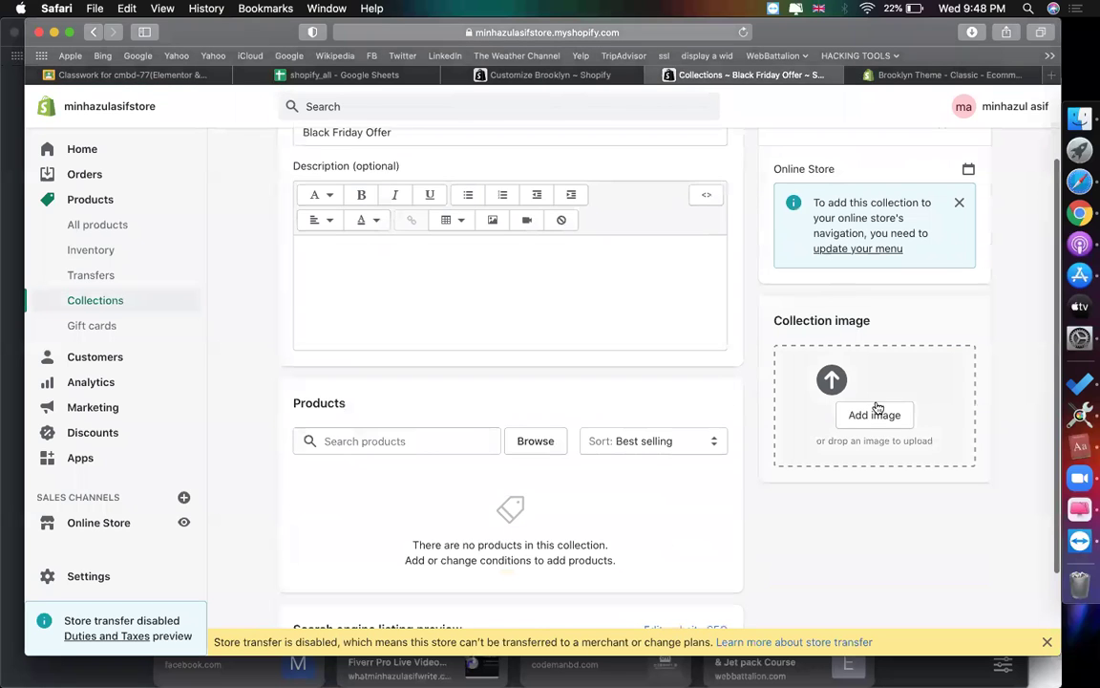
Step: Upload 2.jpg from the Desktop as the Black Friday Offer collection's image and save the collection
left_click(875, 415)
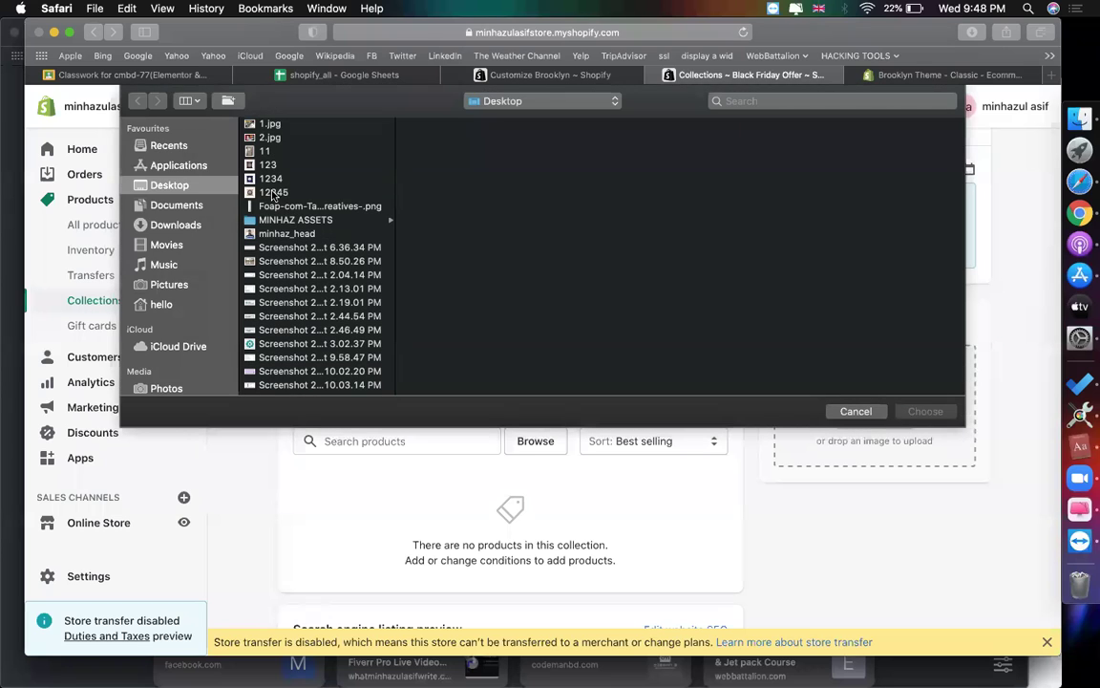
left_click(274, 195)
left_click(267, 247)
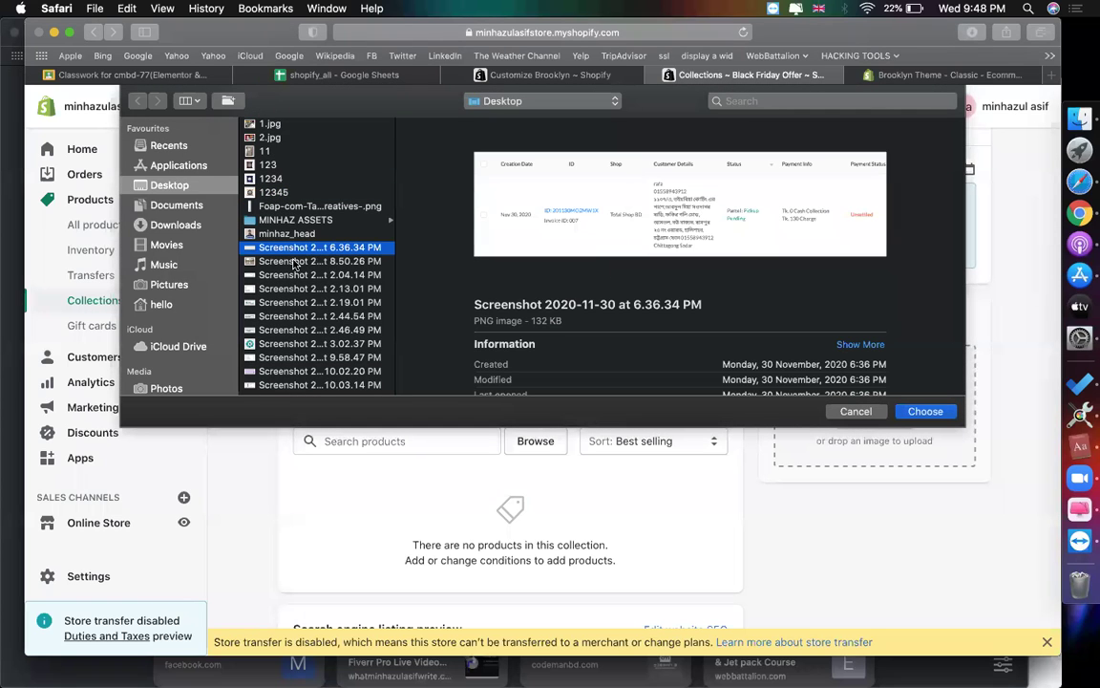
left_click(282, 260)
left_click(287, 289)
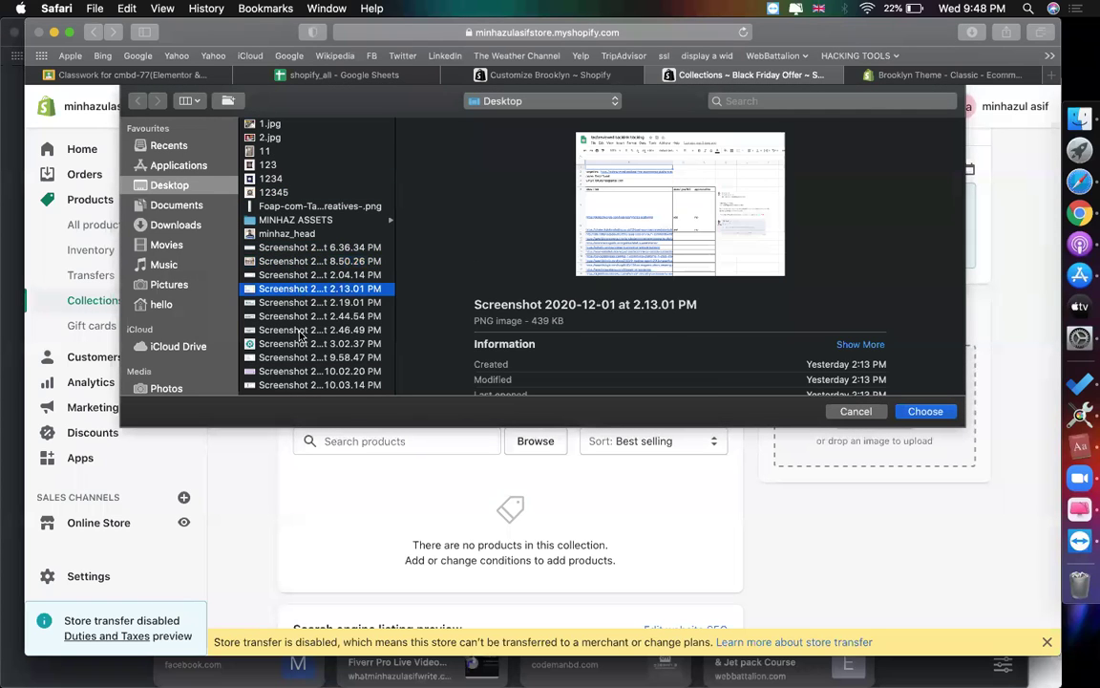
scroll(286, 315, "down", 3)
left_click(274, 312)
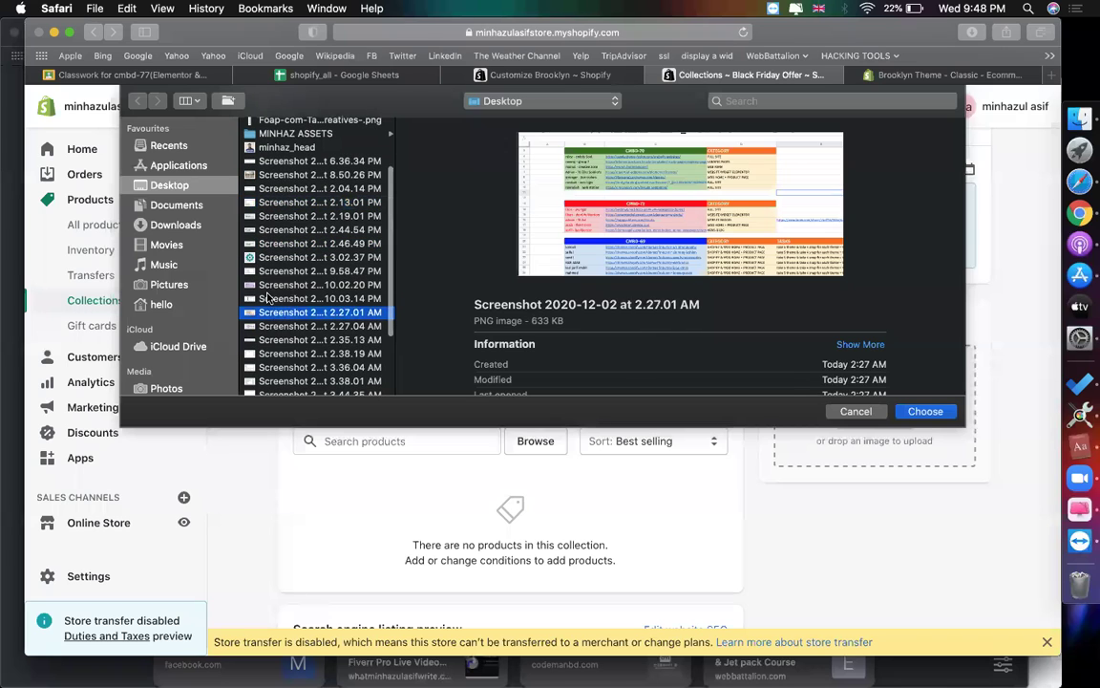
left_click(278, 298)
scroll(291, 305, "down", 4)
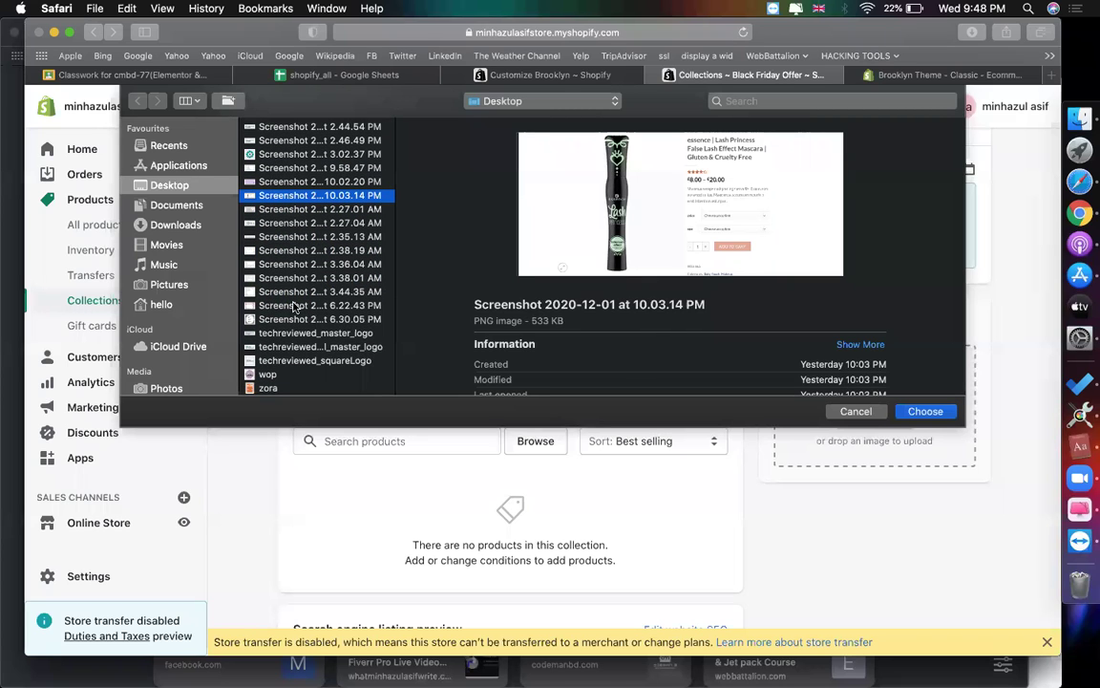
left_click(288, 321)
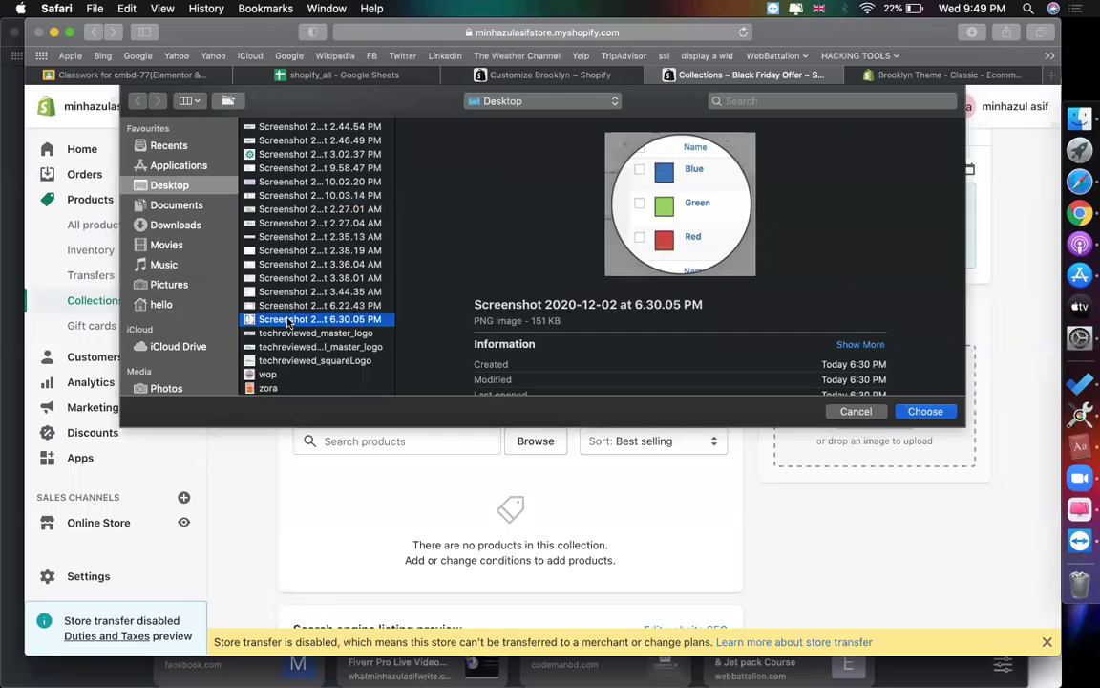
scroll(287, 323, "up", 10)
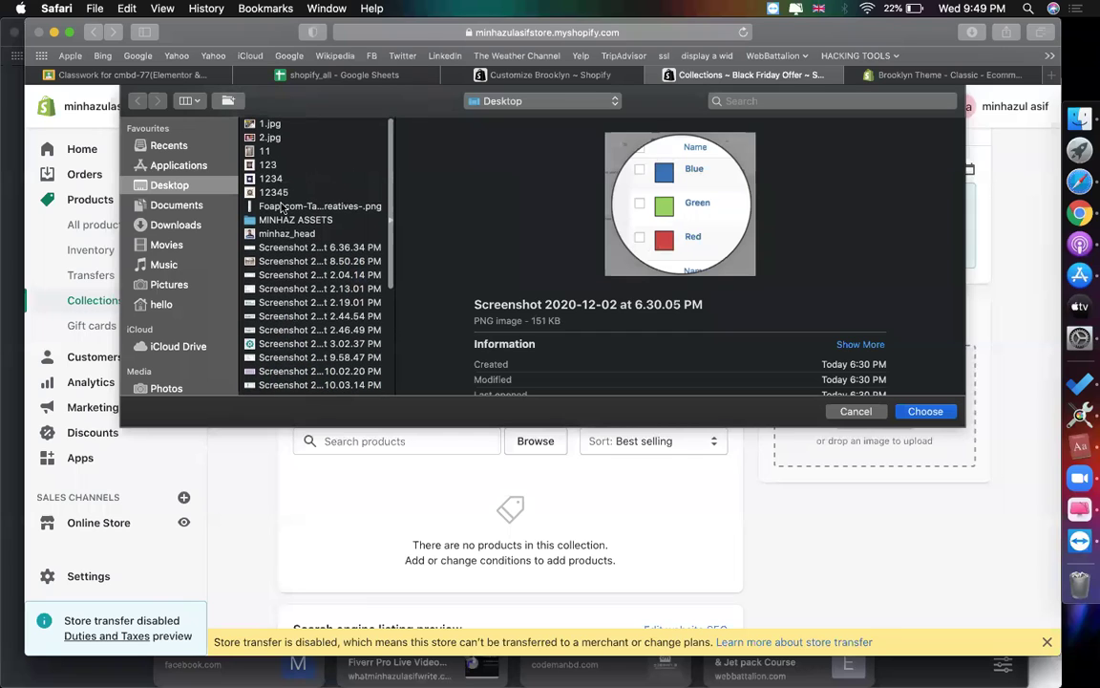
left_click(268, 136)
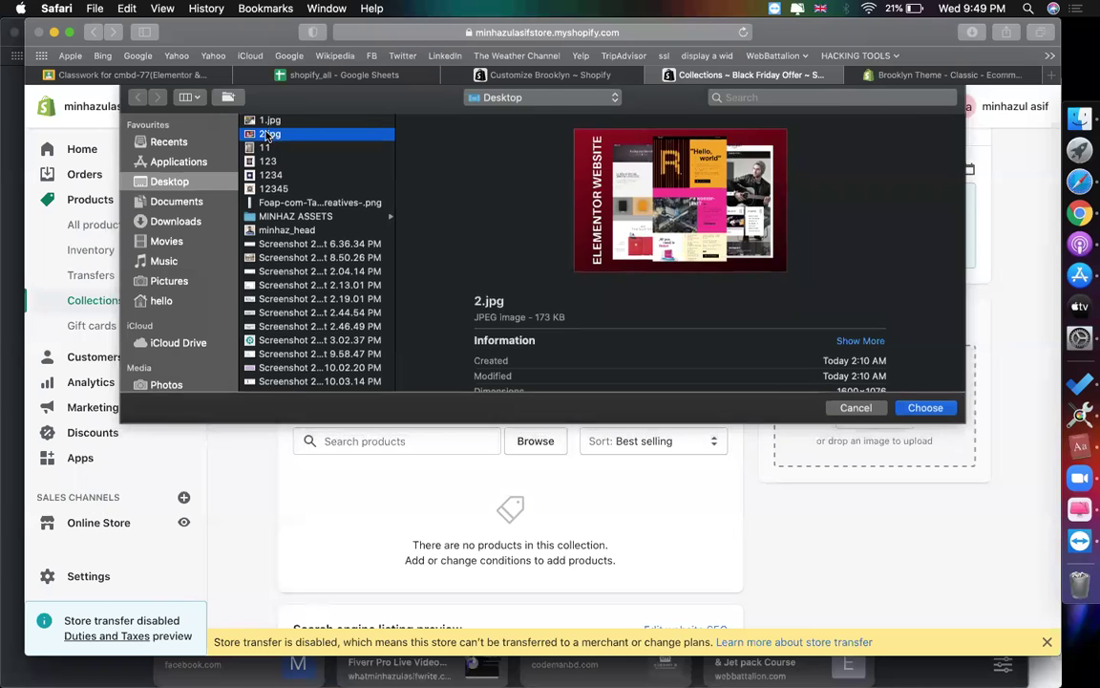
double_click(268, 137)
scroll(330, 361, "up", 3)
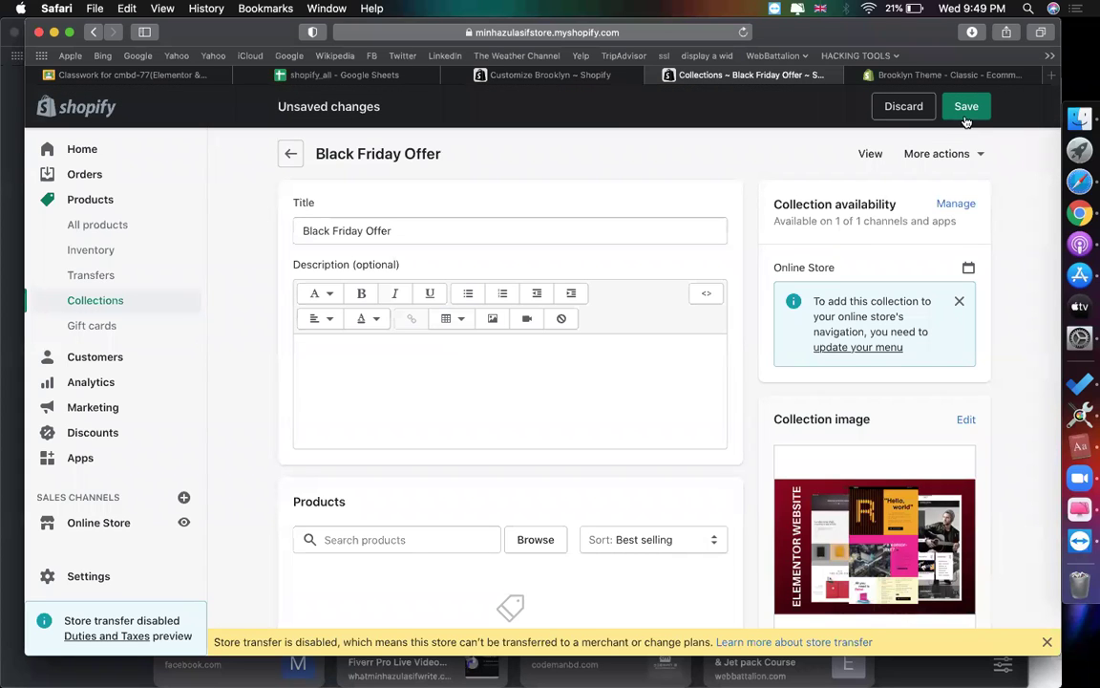
left_click(966, 107)
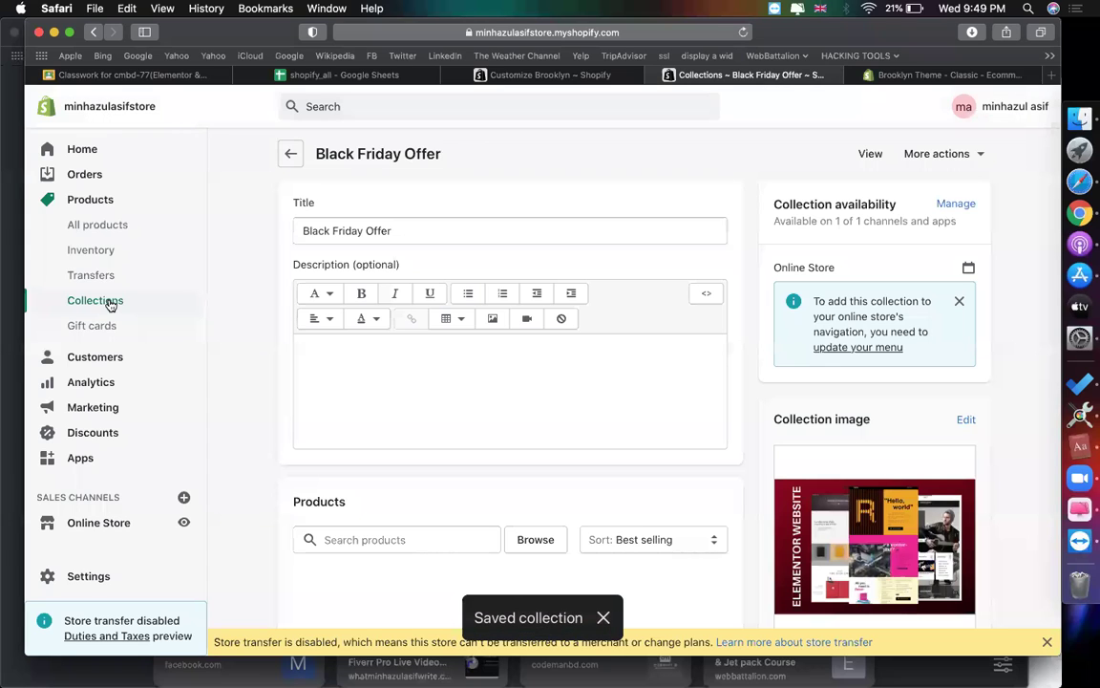
Step: Open the eid offer collection, upload 1.jpg from the Desktop as its collection image and save it
left_click(108, 302)
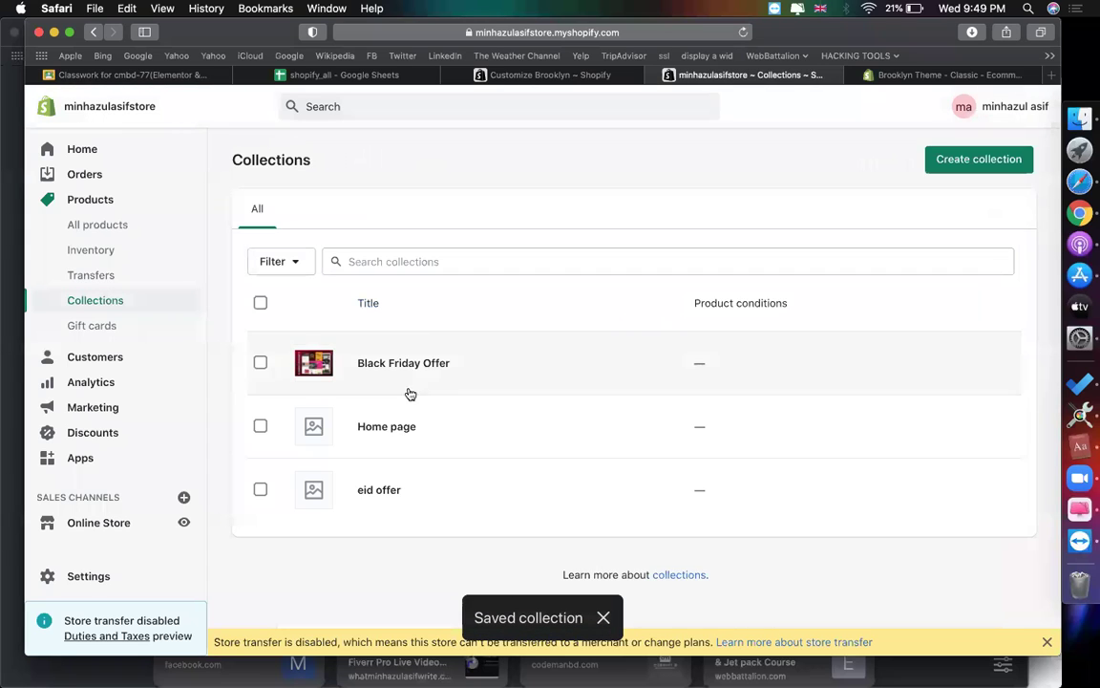
left_click(405, 426)
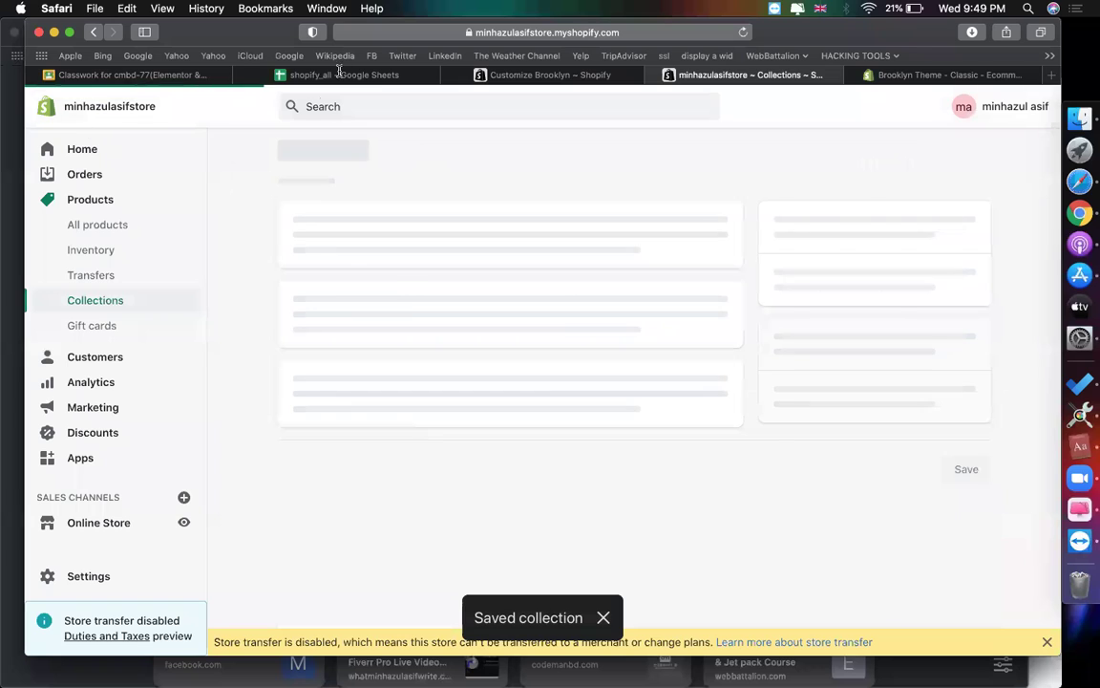
left_click(110, 299)
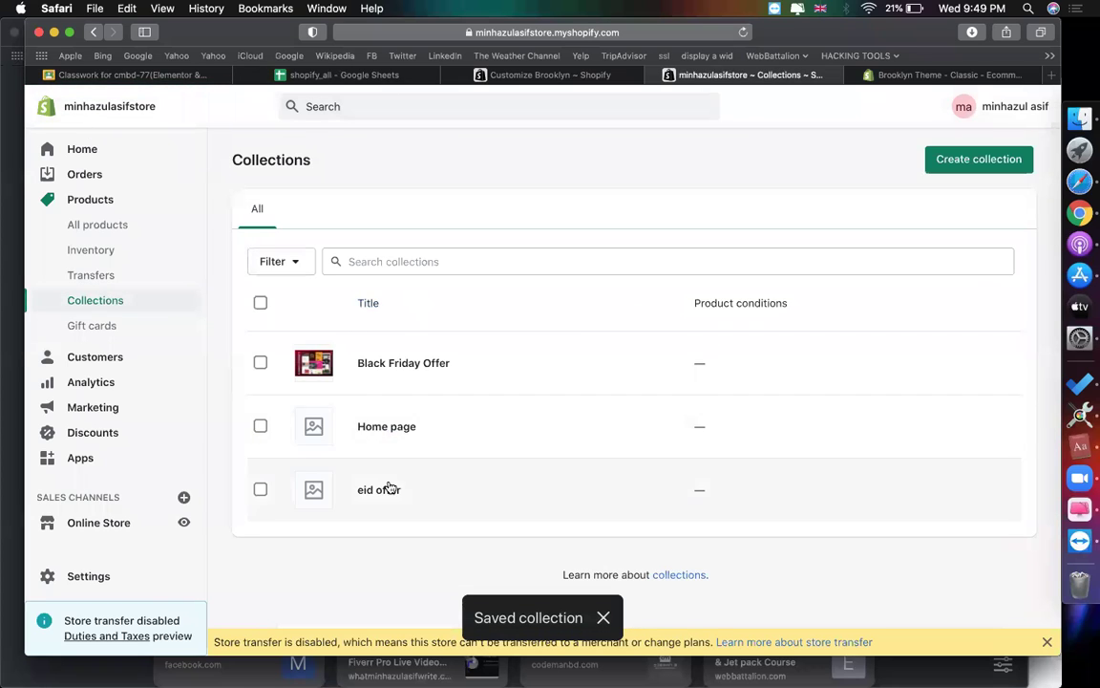
left_click(388, 489)
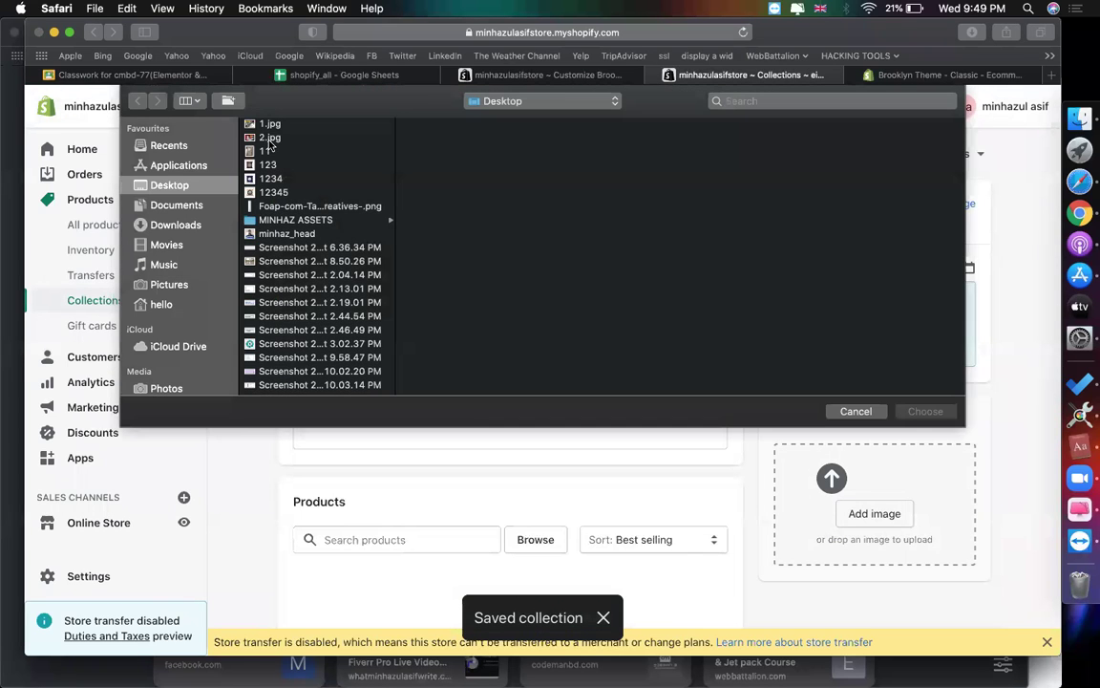
left_click(268, 138)
double_click(264, 124)
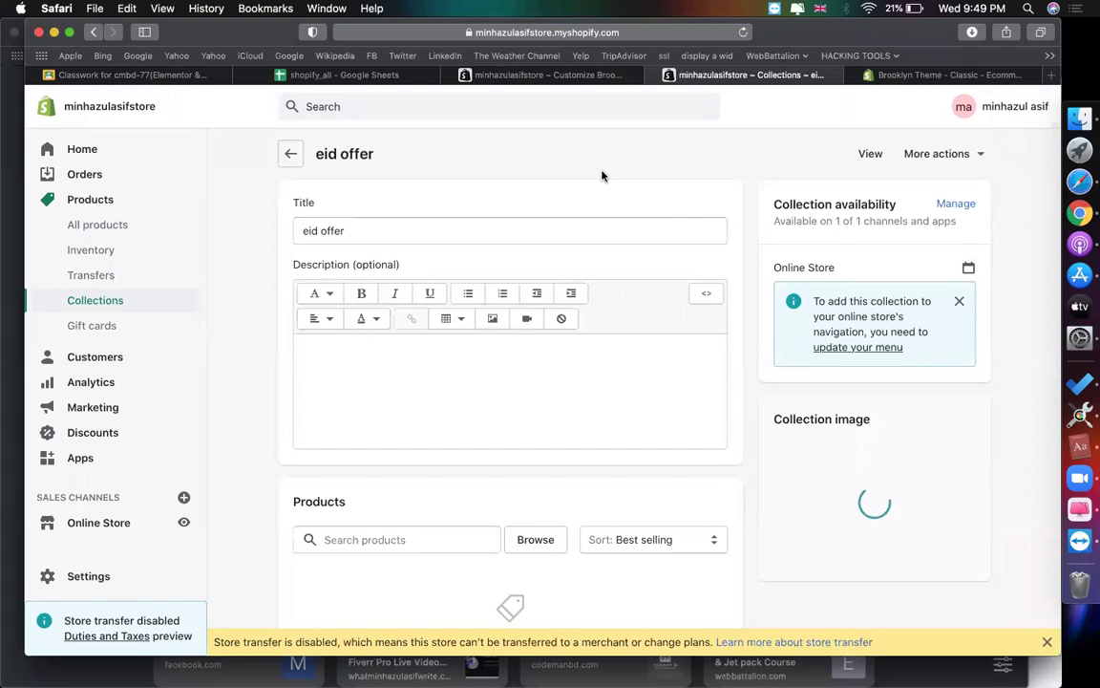
left_click(967, 106)
Step: Save the home page in the theme editor and assign the eid offer collection to the second Collection list item
left_click(511, 75)
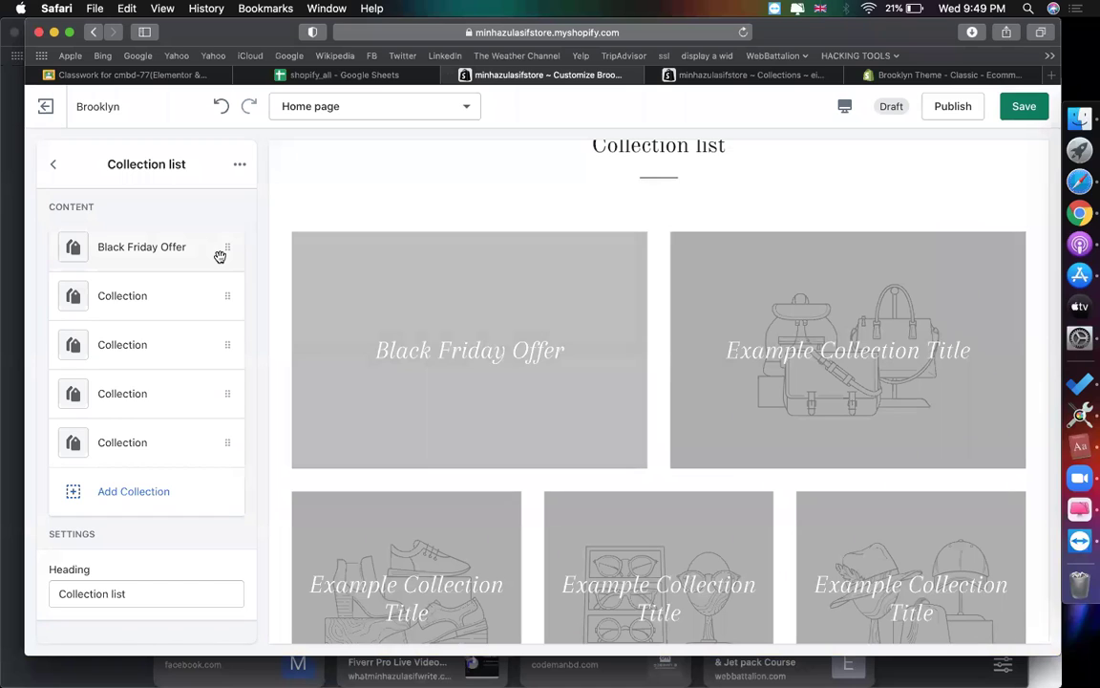
left_click(1010, 109)
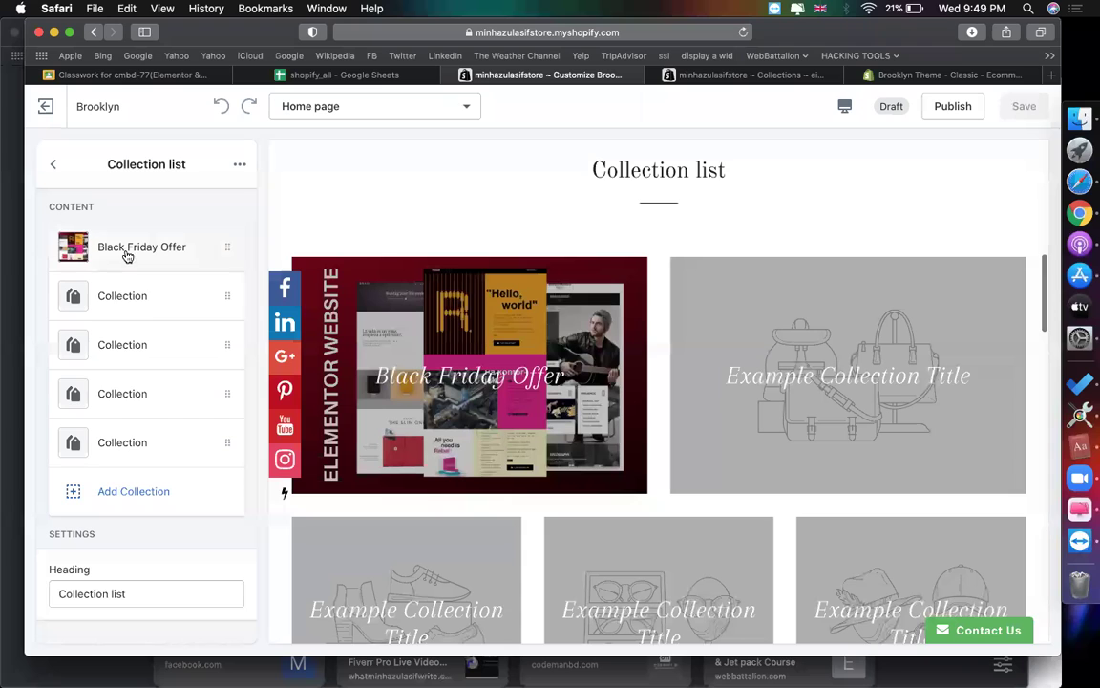
left_click(188, 314)
left_click(156, 299)
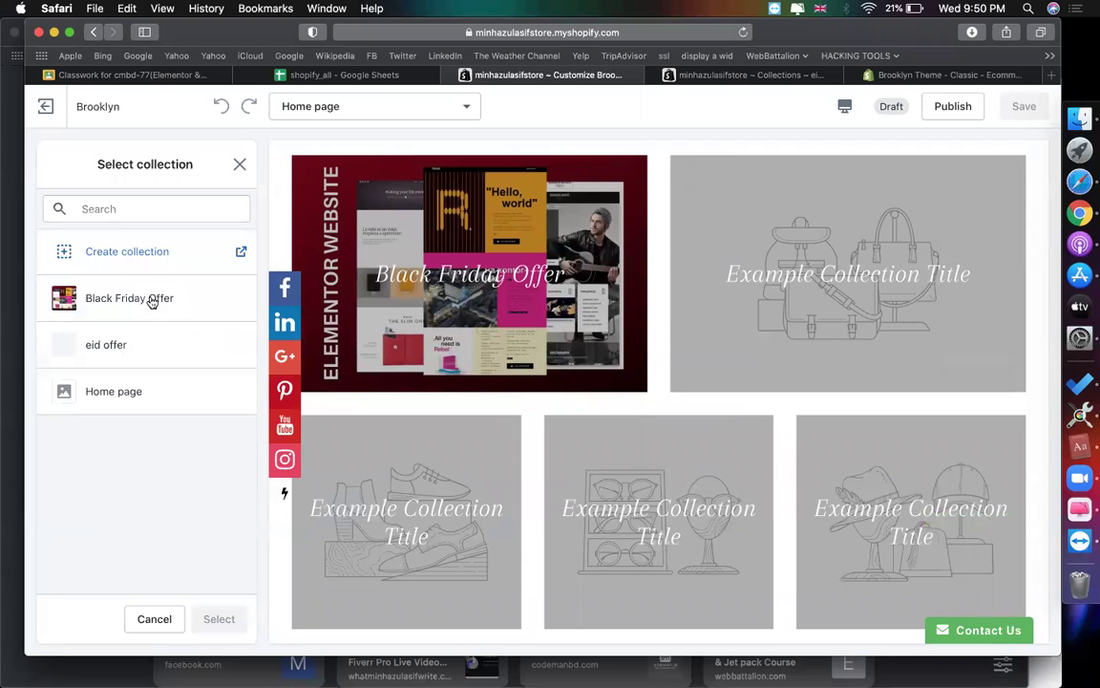
left_click(126, 348)
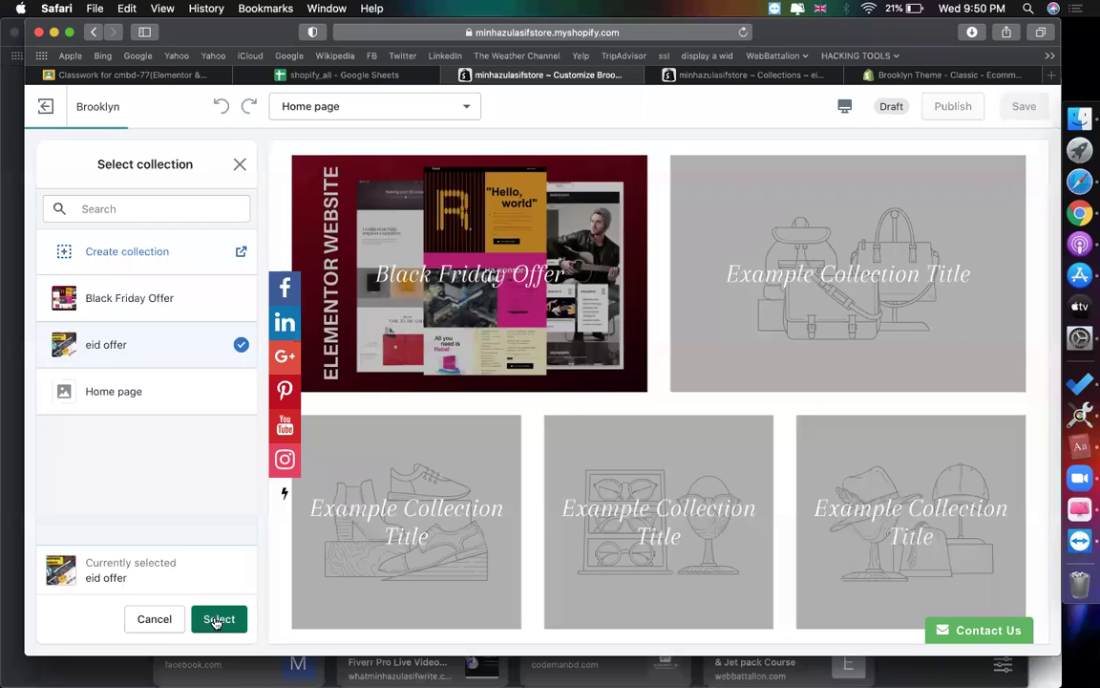
left_click(219, 617)
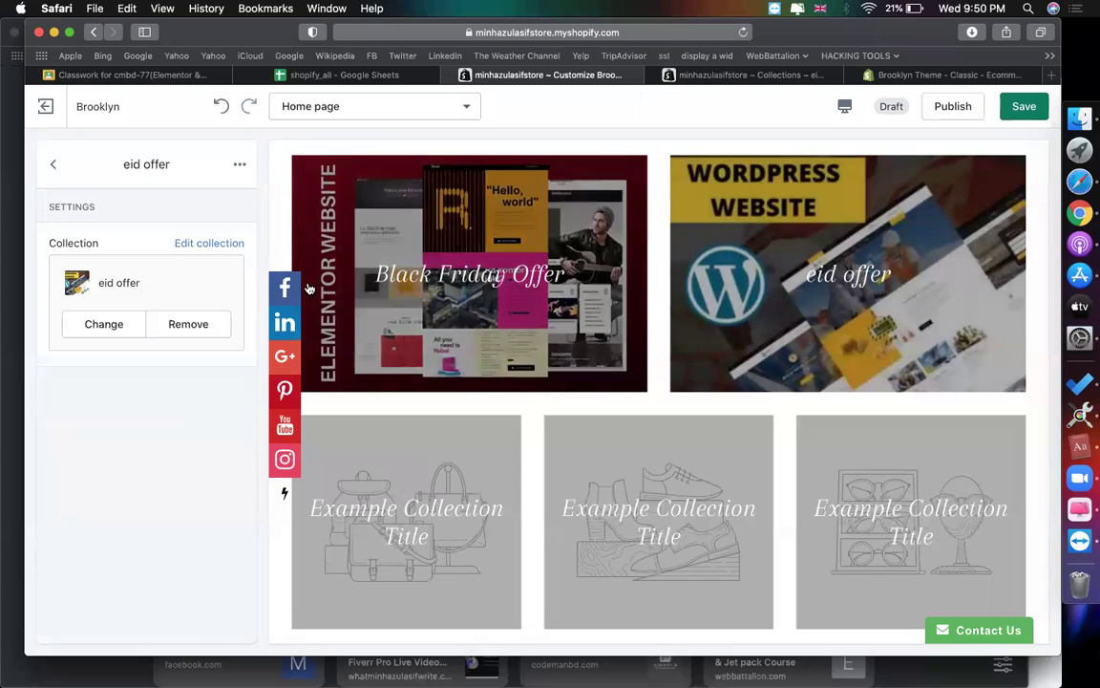
left_click(52, 164)
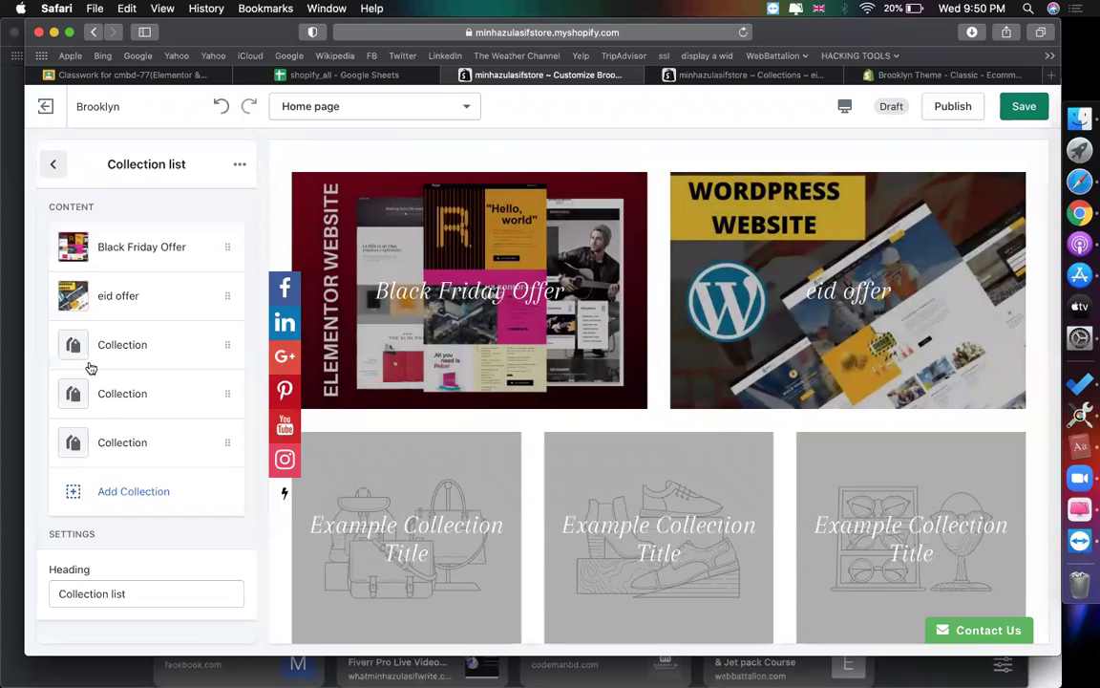
Step: Remove the three unassigned collection items from the Collection list section, keeping Black Friday Offer and eid offer
left_click(176, 347)
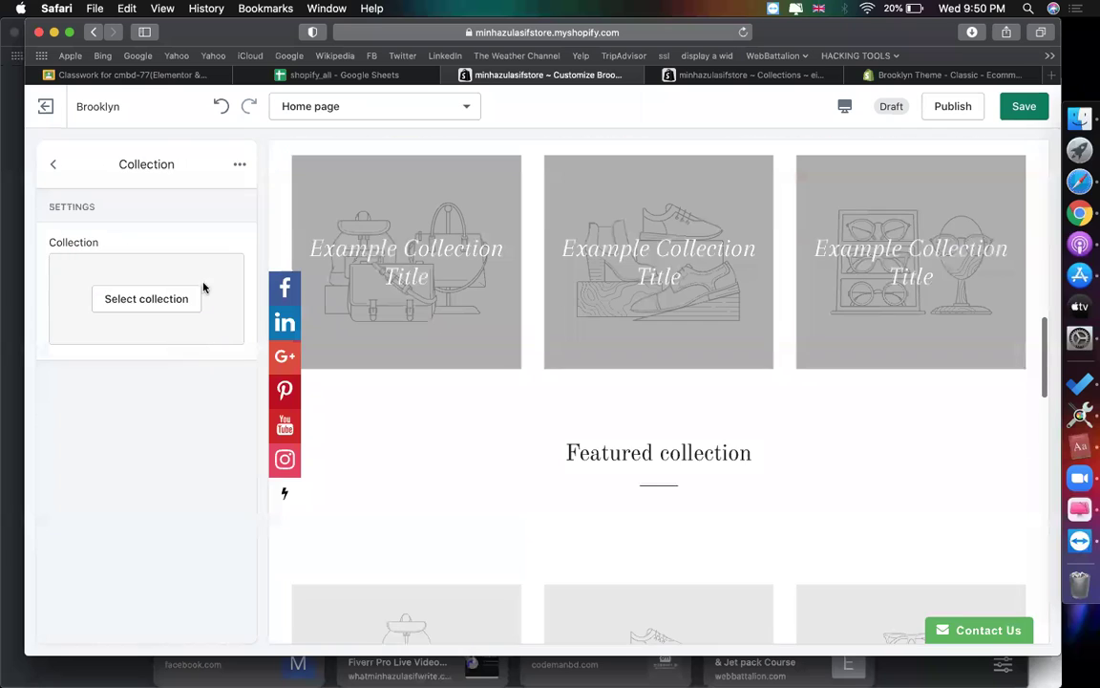
left_click(240, 174)
left_click(202, 203)
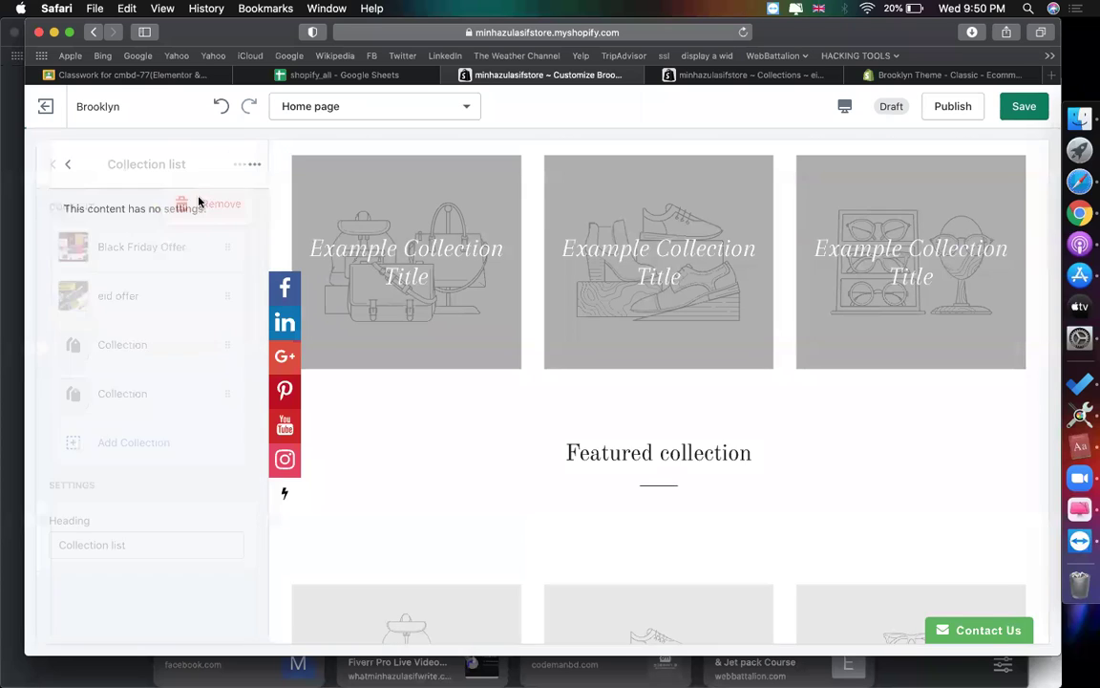
left_click(141, 349)
left_click(240, 164)
left_click(201, 206)
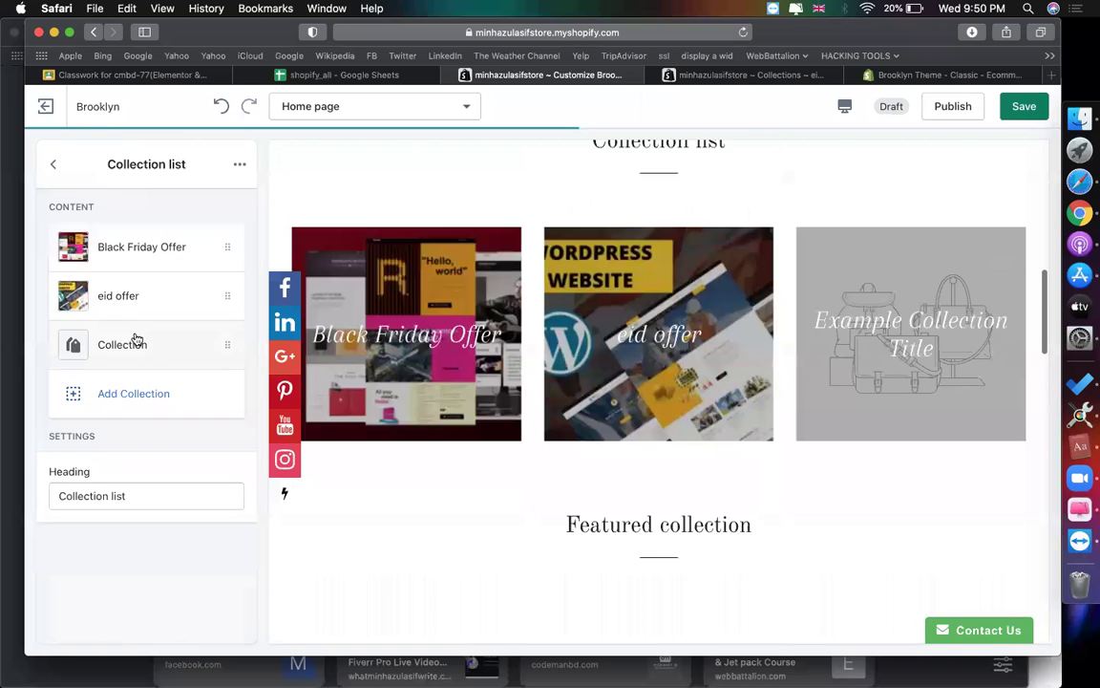
left_click(140, 344)
left_click(240, 164)
left_click(190, 212)
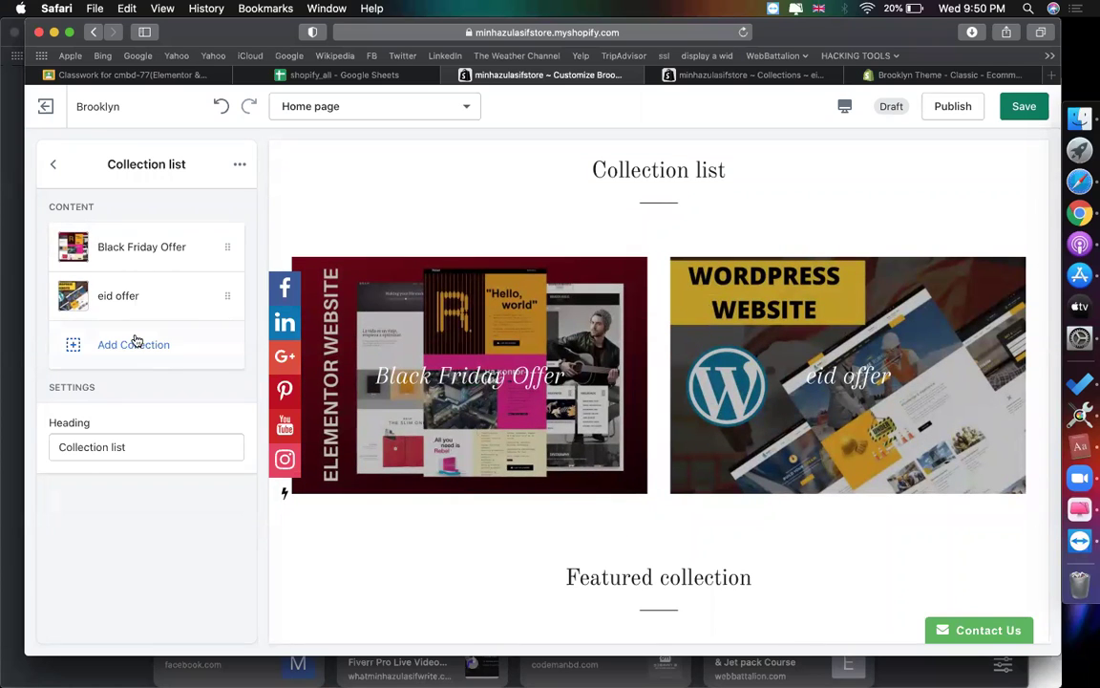
Step: Leave the Collection list section and open the Featured collection section's settings
scroll(798, 422, "down", 4)
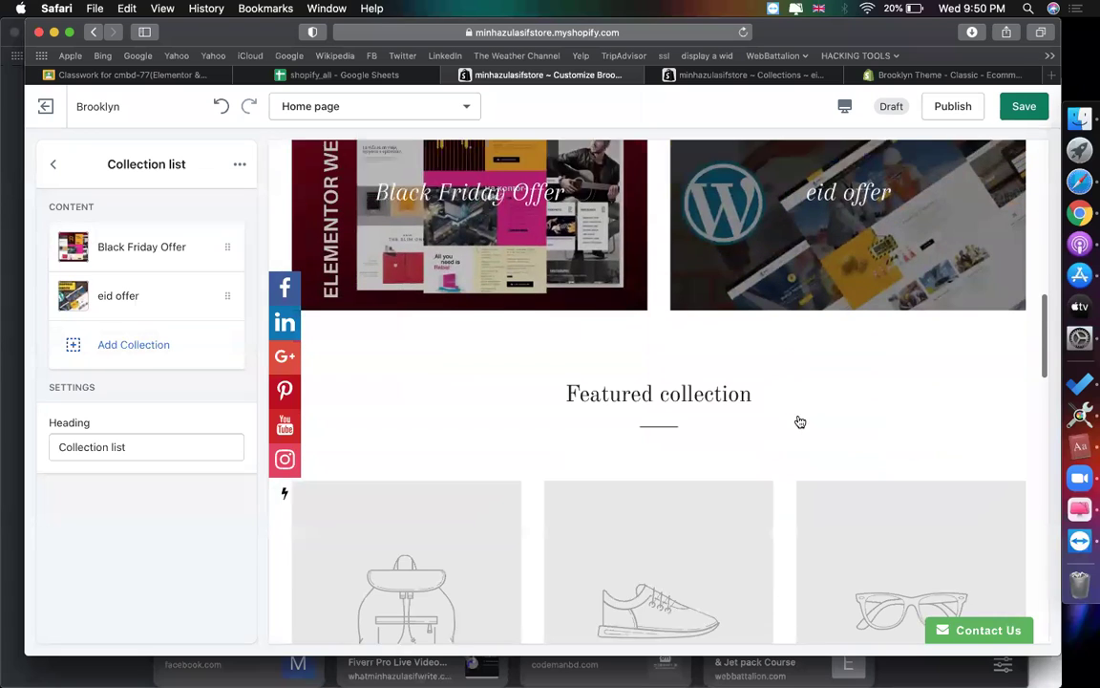
left_click(53, 164)
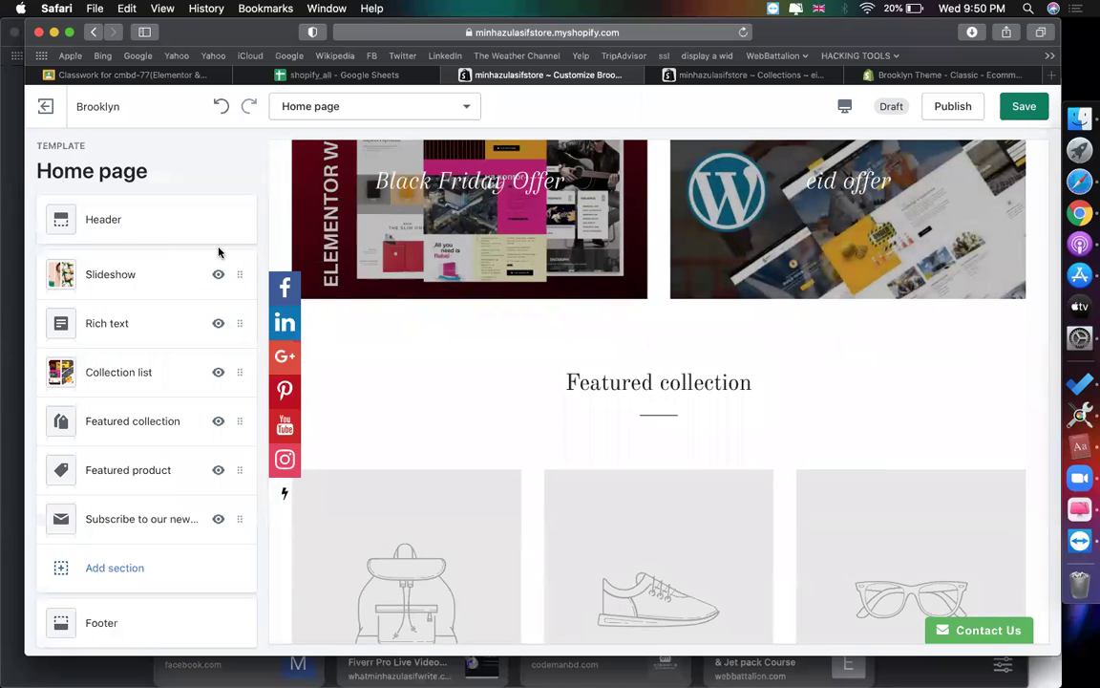
scroll(443, 427, "down", 3)
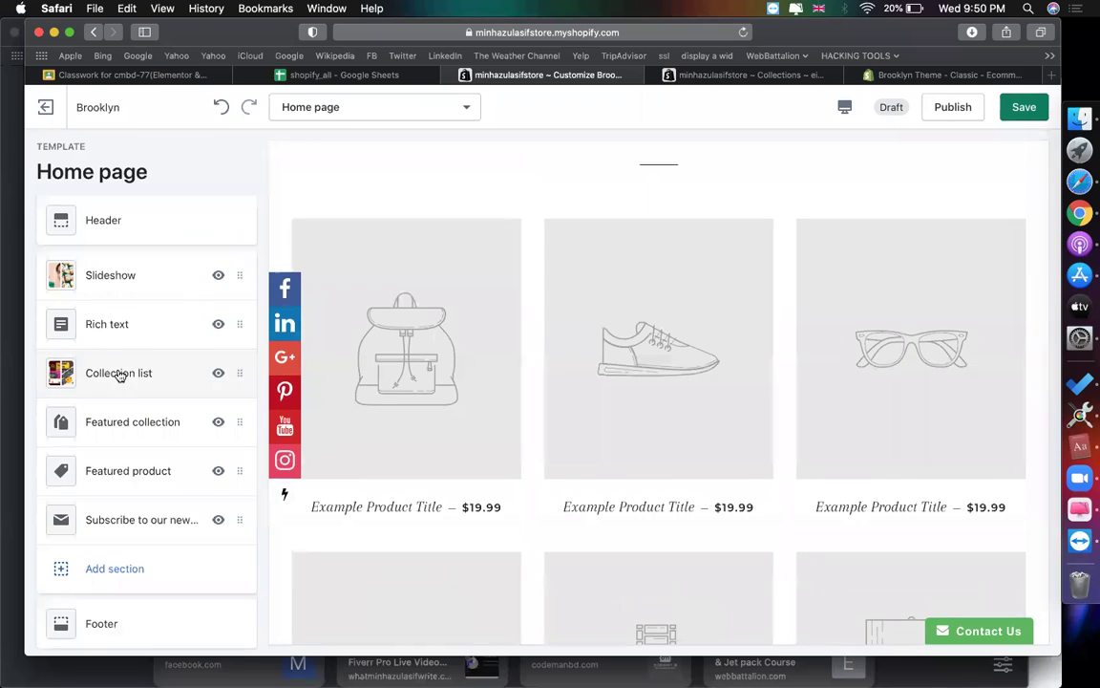
left_click(140, 421)
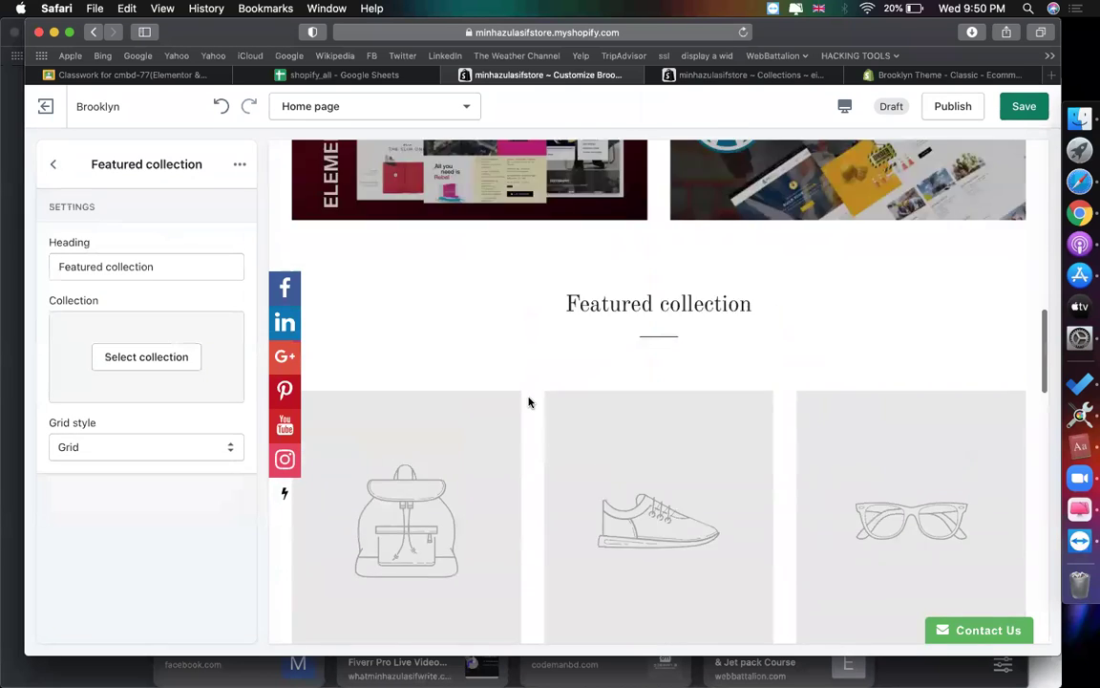
Step: Open the Black Friday Offer collection from the home page preview in a new tab and examine its storefront page
scroll(497, 382, "up", 3)
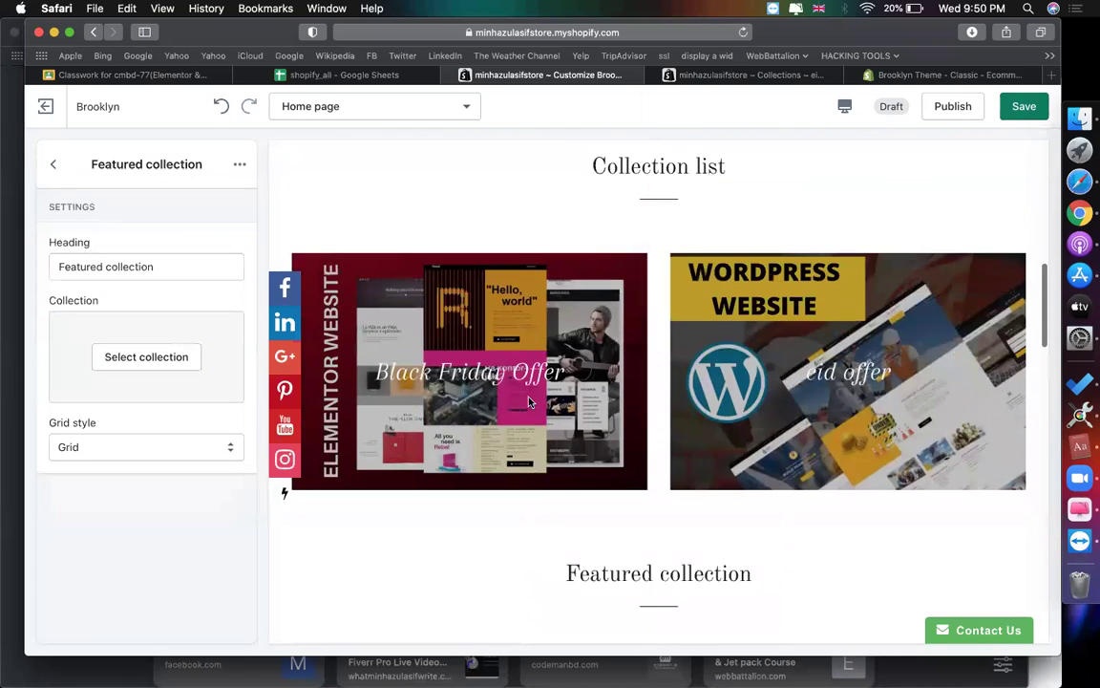
right_click(462, 394)
left_click(506, 395)
left_click(666, 80)
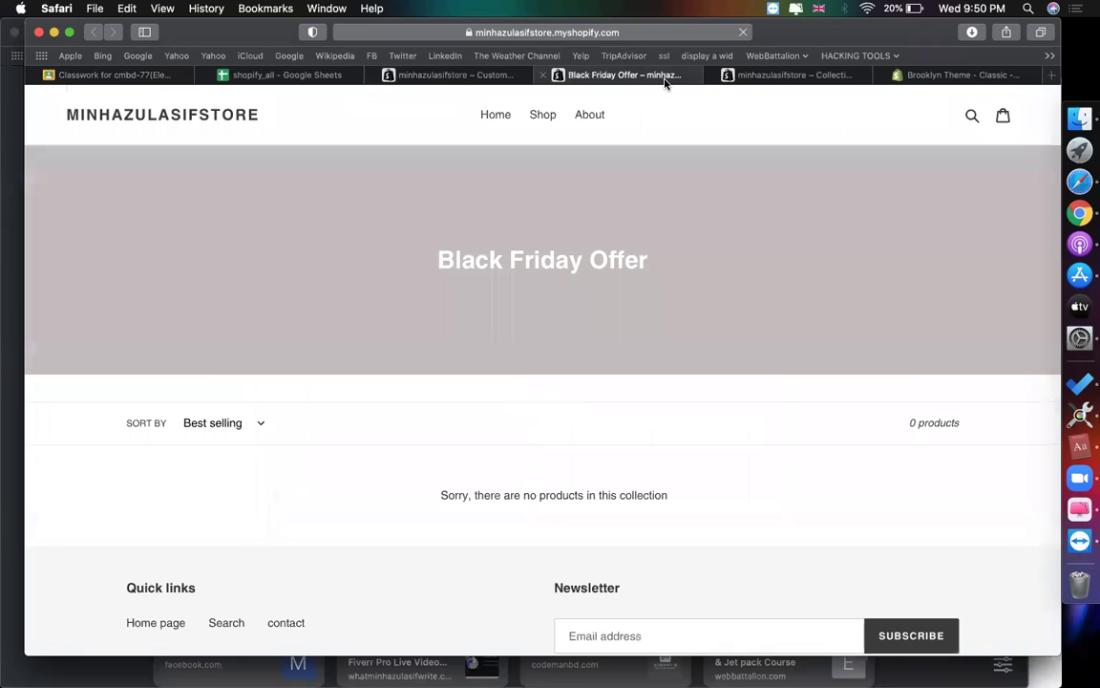
scroll(552, 285, "down", 3)
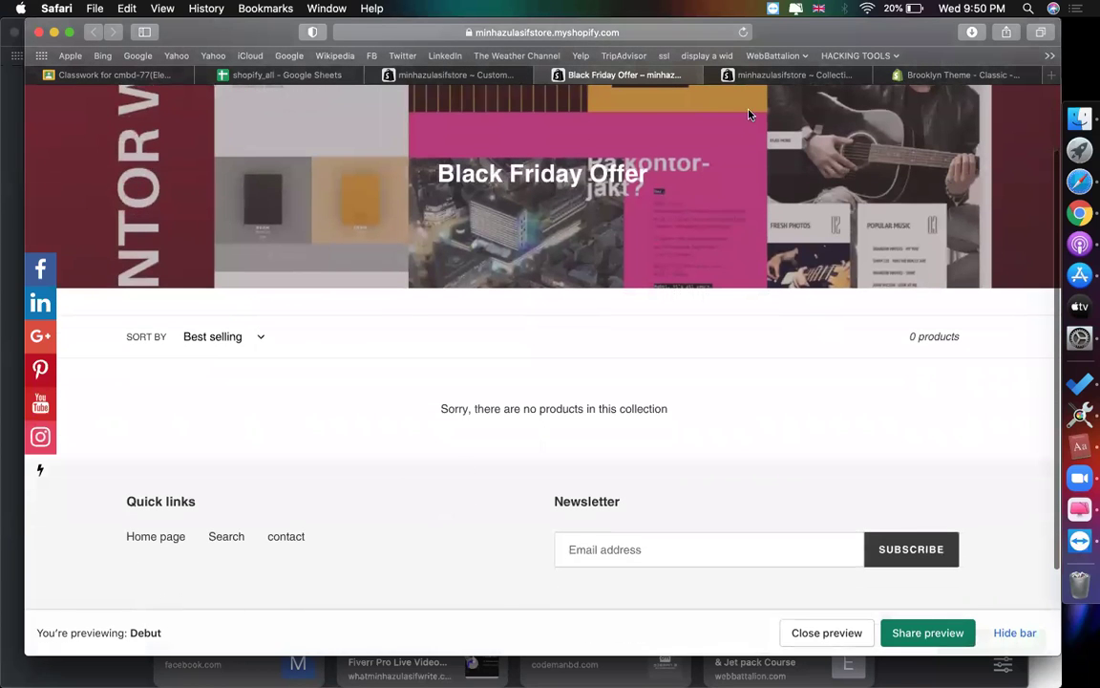
Step: In the store admin, search products for "a" and add Cosmic Glow Oil to the eid offer collection
left_click(774, 77)
scroll(728, 362, "down", 5)
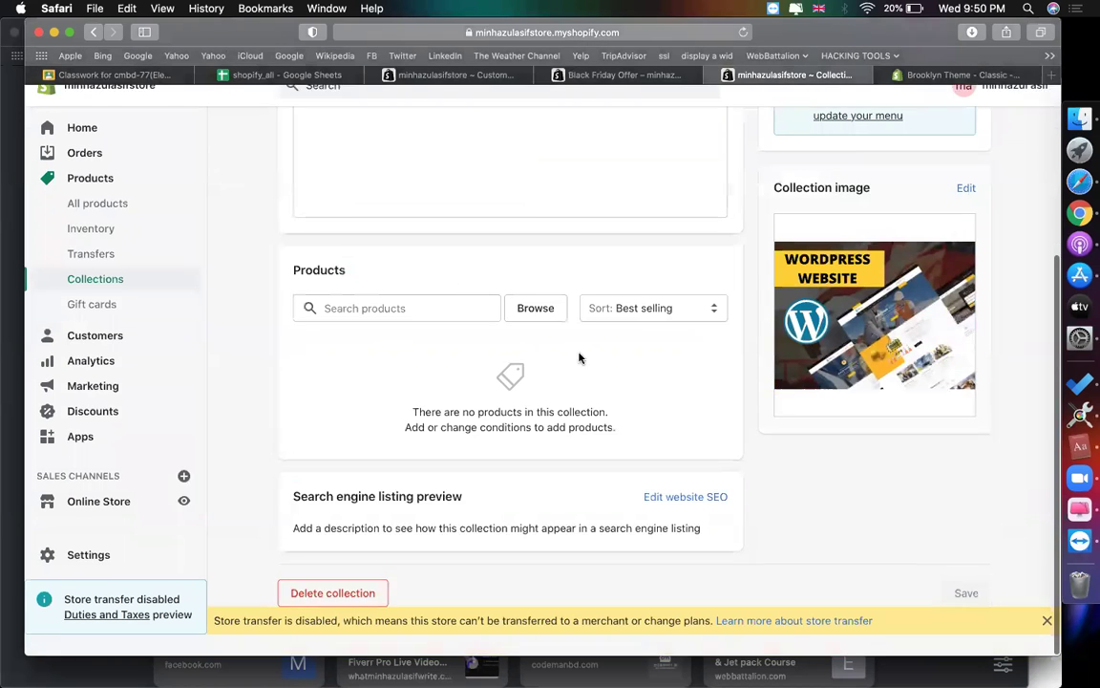
left_click(368, 327)
type("a")
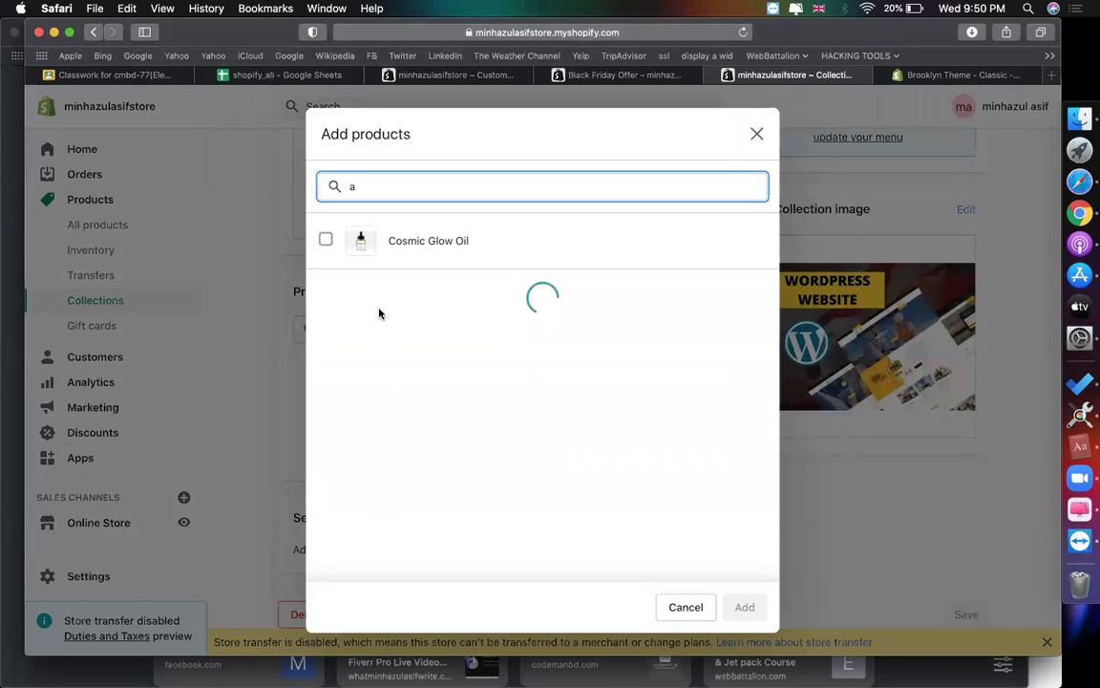
left_click(444, 244)
left_click(745, 606)
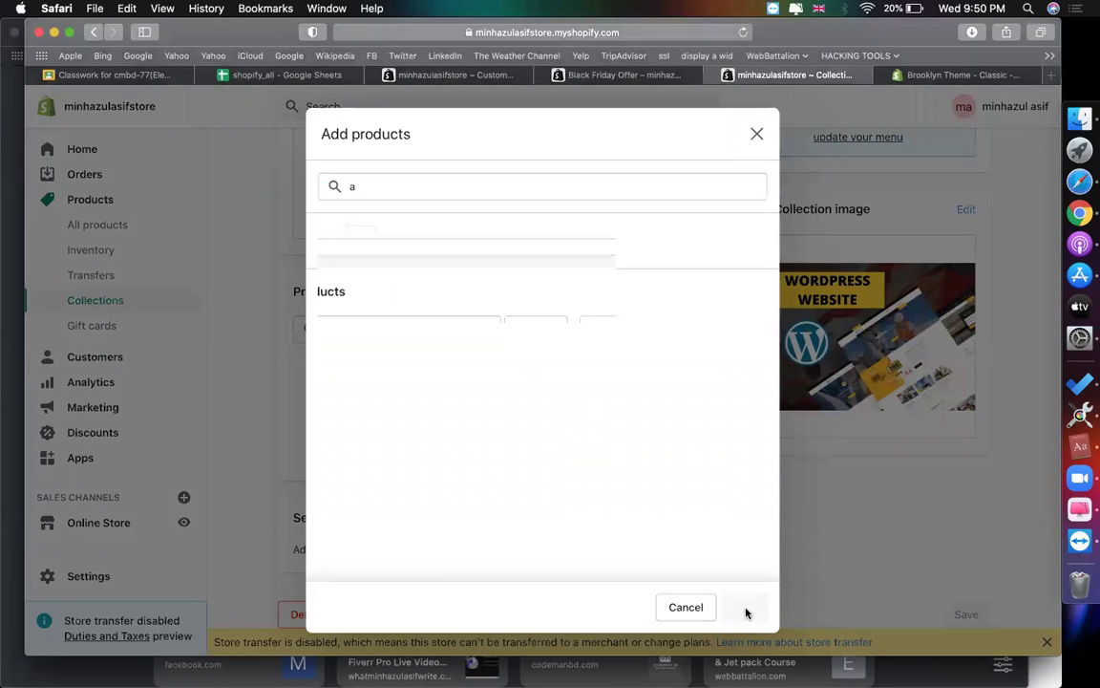
Step: Open the Black Friday Offer collection, search its products for "a" and add Cosmic Glow Oil to it
left_click(92, 302)
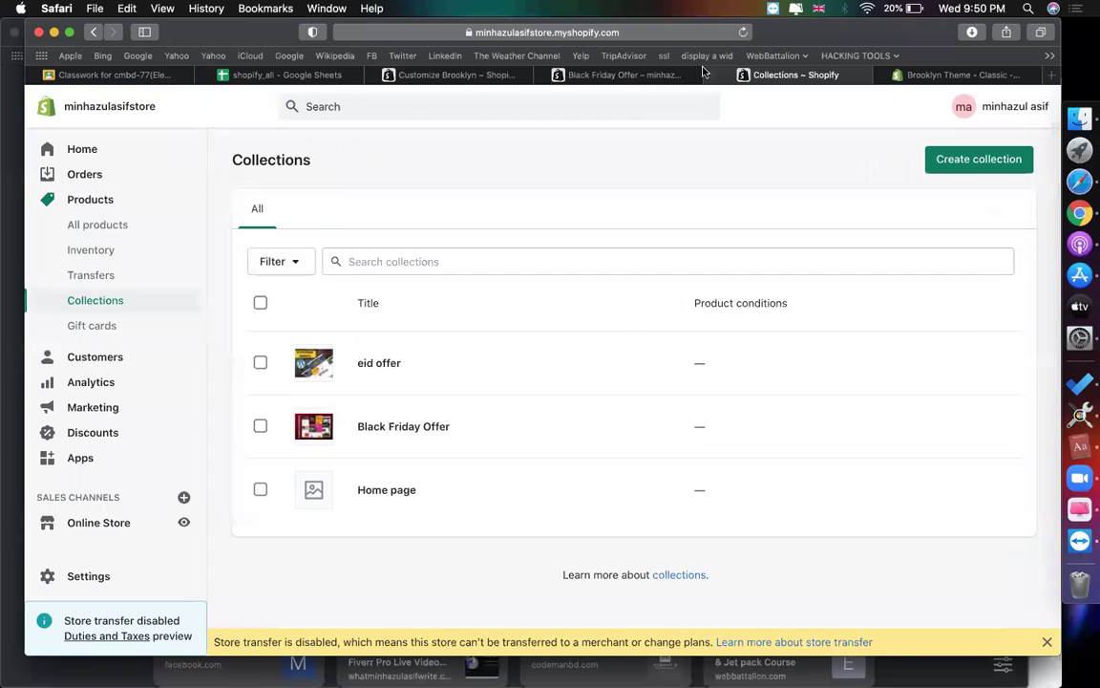
left_click(425, 422)
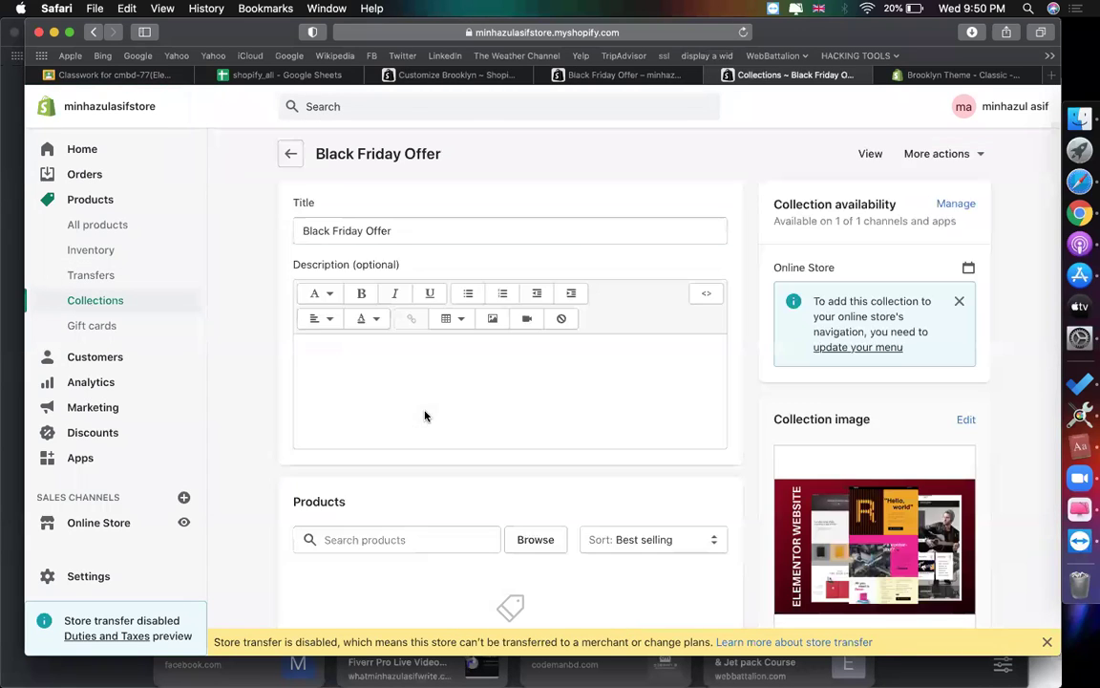
scroll(411, 466, "down", 2)
left_click(391, 474)
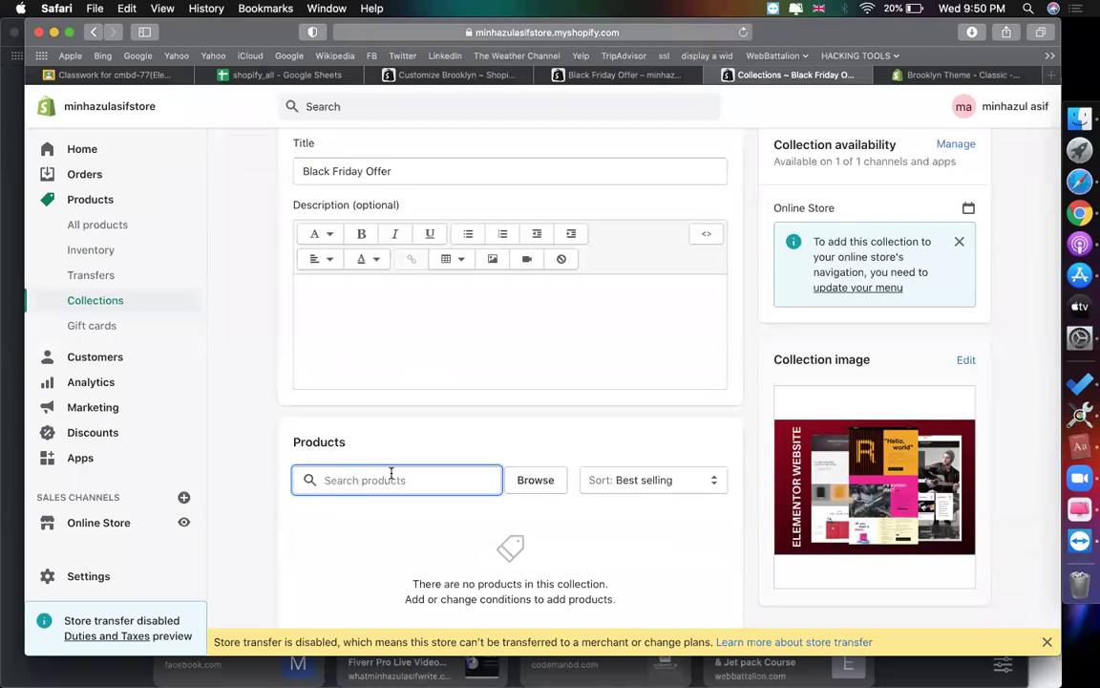
type("a")
left_click(451, 250)
left_click(744, 606)
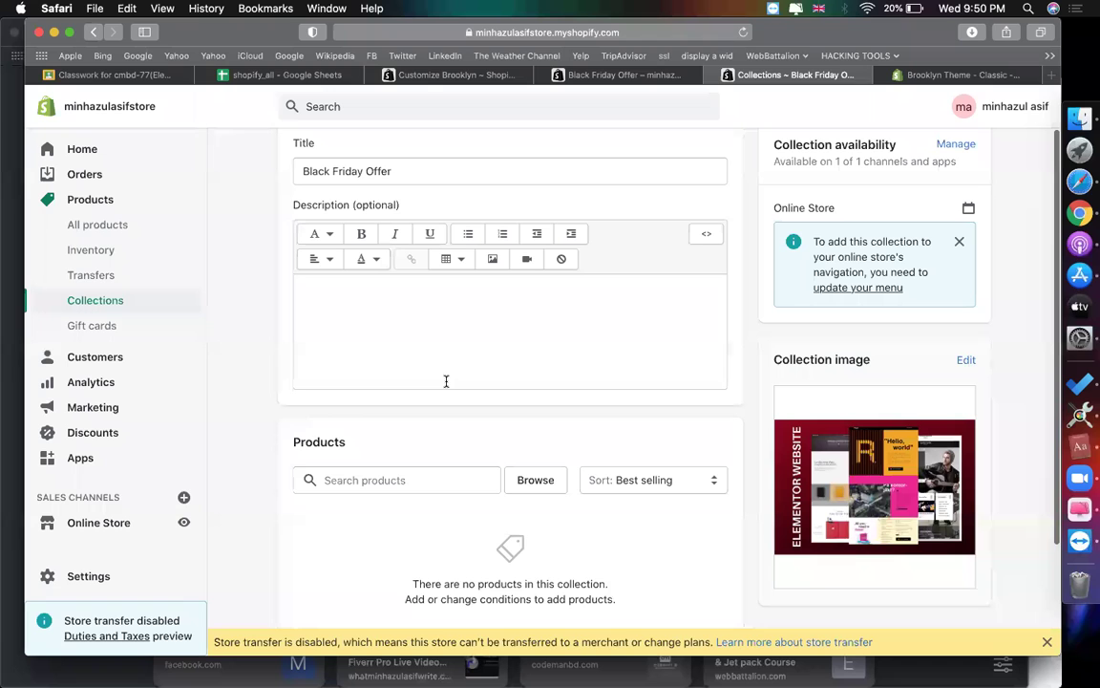
scroll(445, 380, "up", 2)
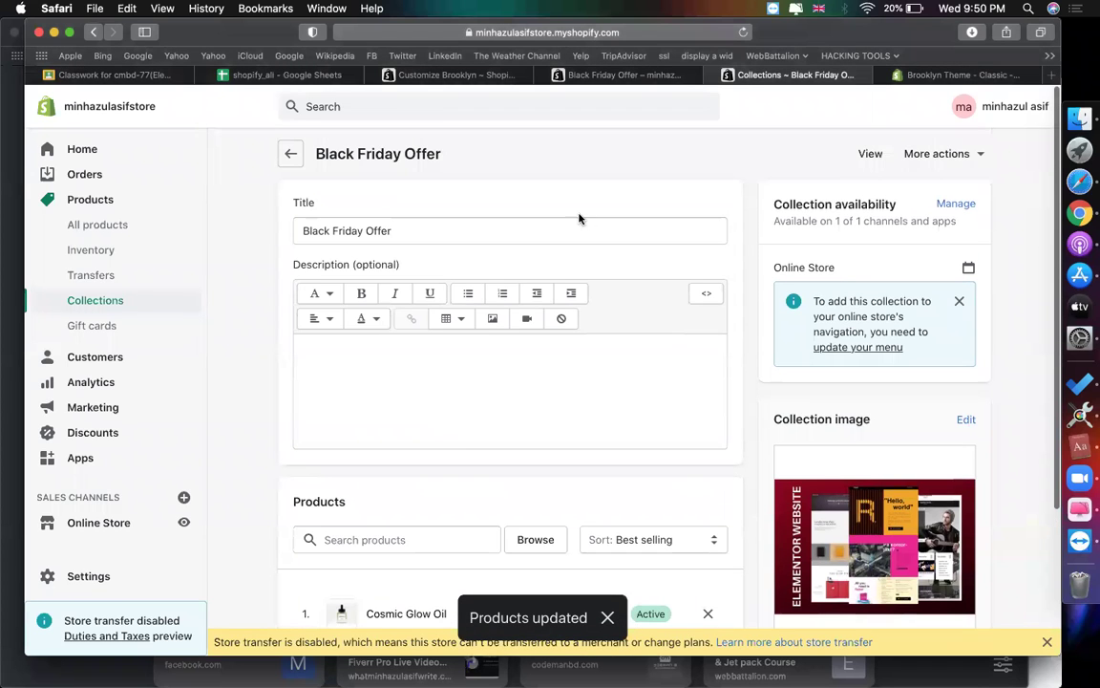
scroll(469, 368, "down", 3)
scroll(469, 372, "up", 3)
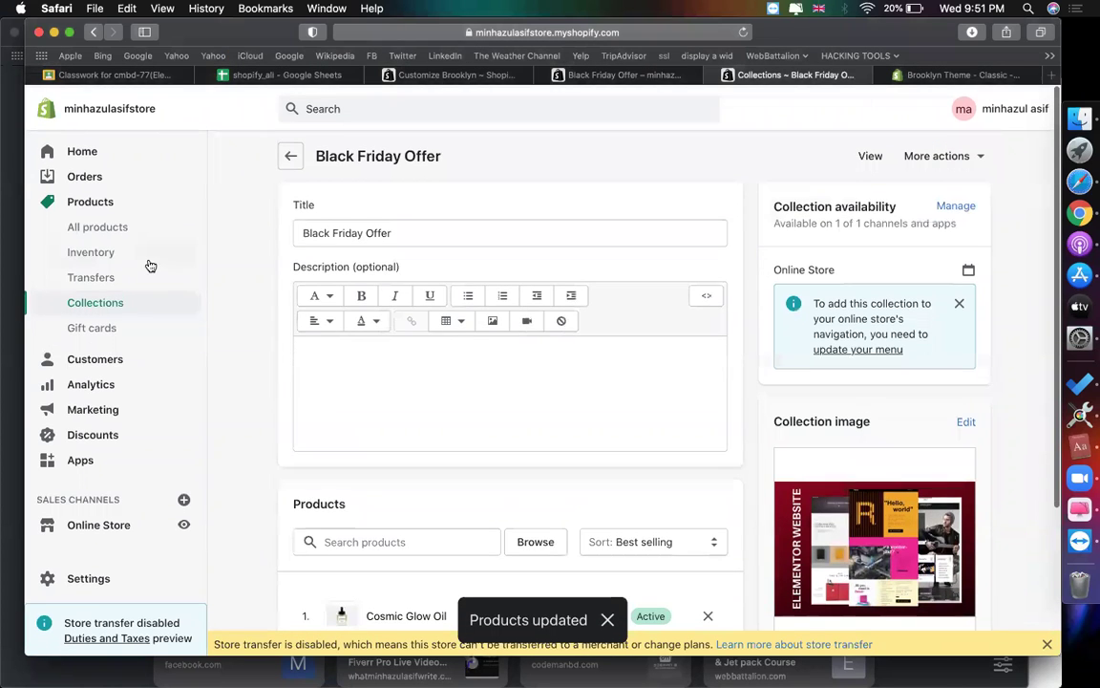
Step: Open the full product list and examine the status and bulk action options for Cosmic Glow Oil
left_click(89, 200)
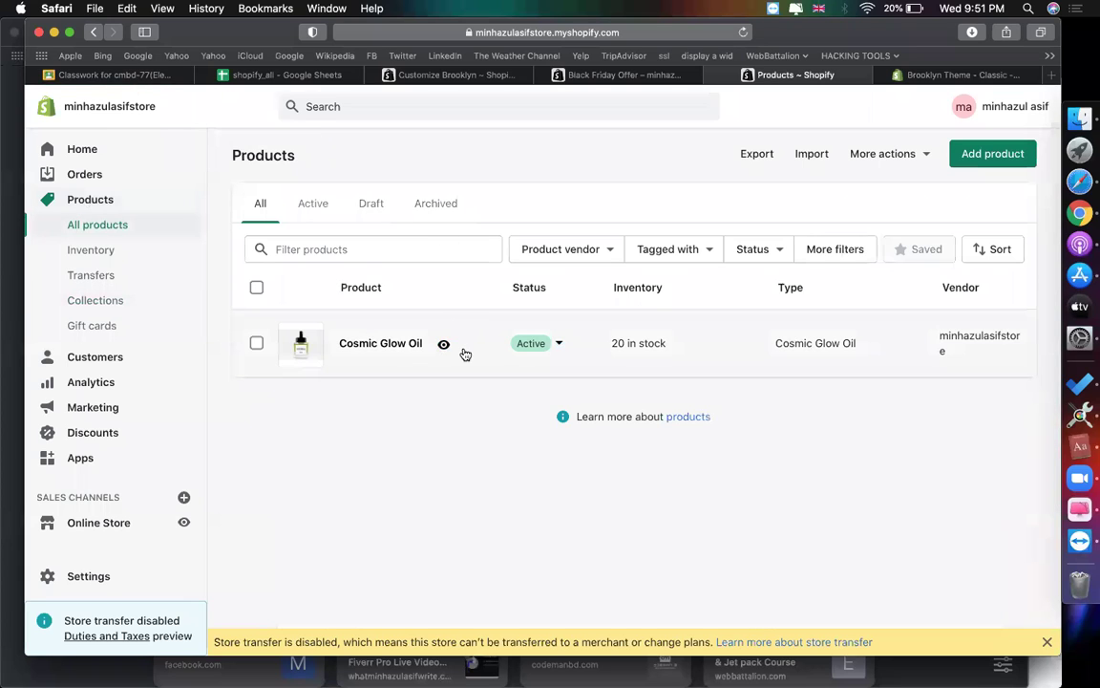
left_click(568, 346)
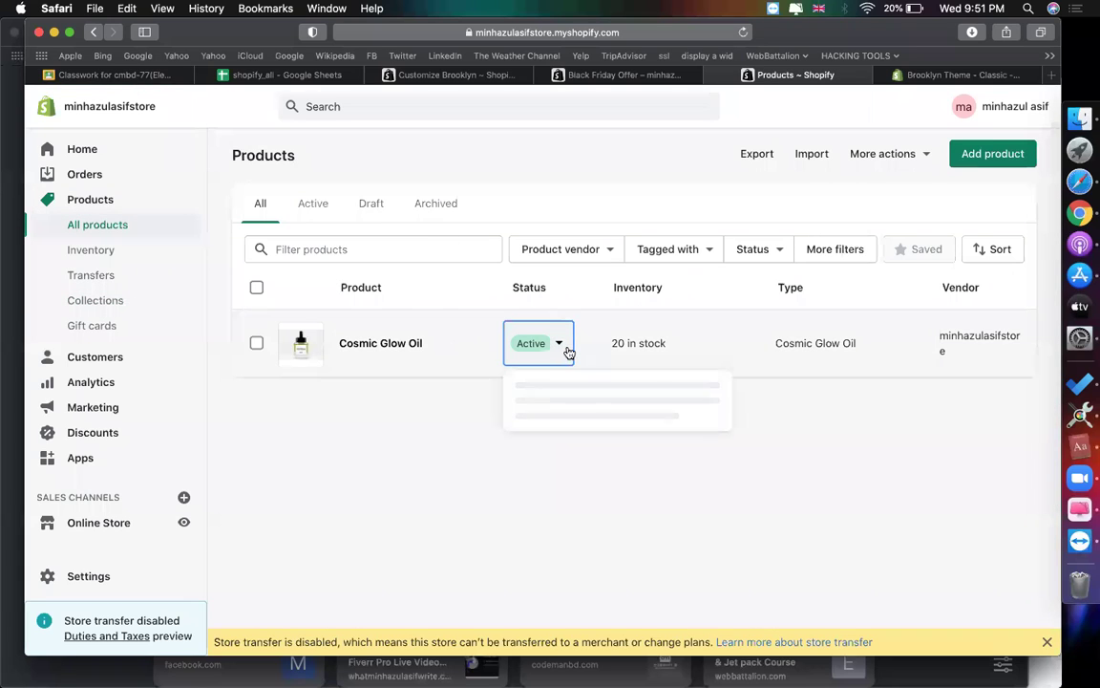
left_click(432, 390)
left_click(260, 343)
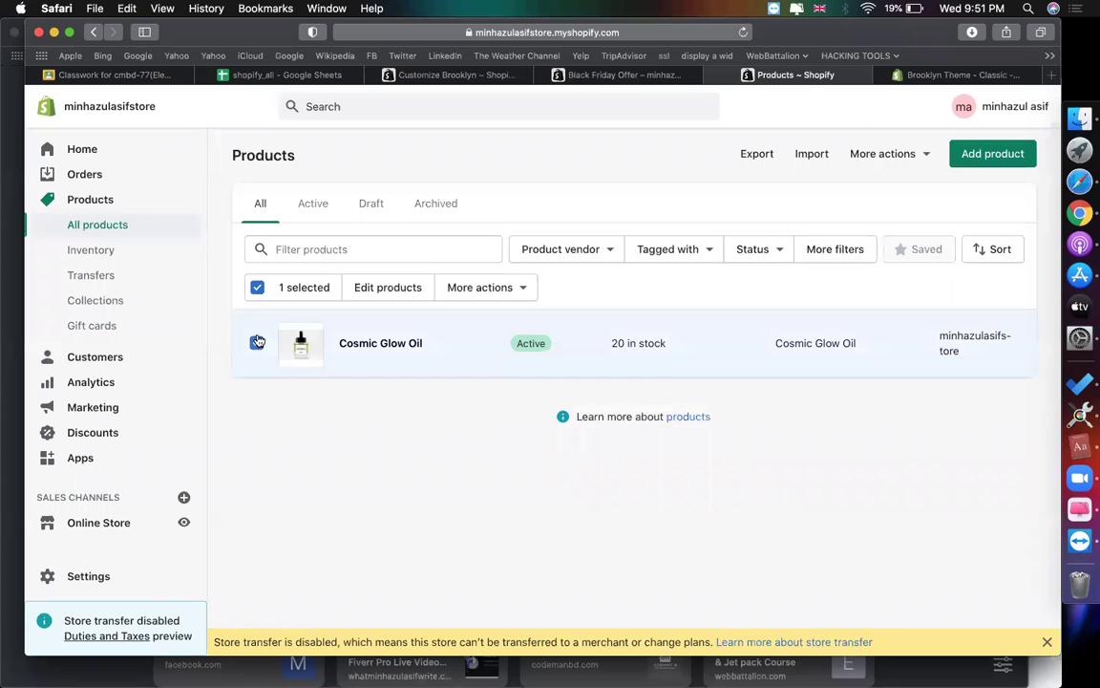
left_click(484, 288)
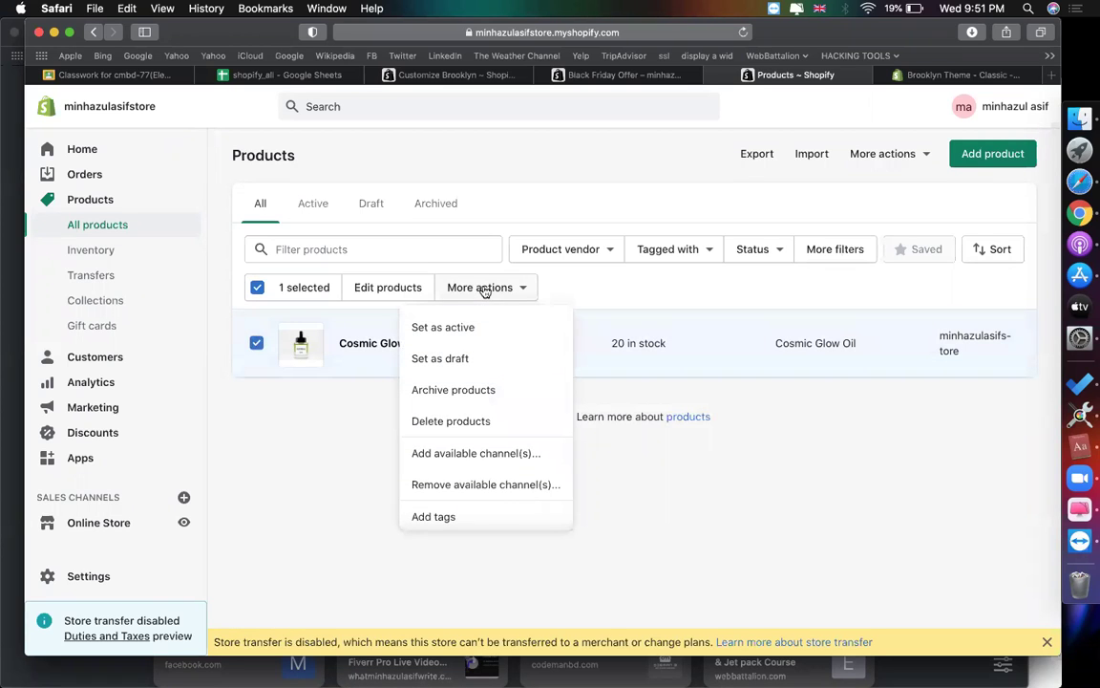
left_click(358, 440)
left_click(253, 346)
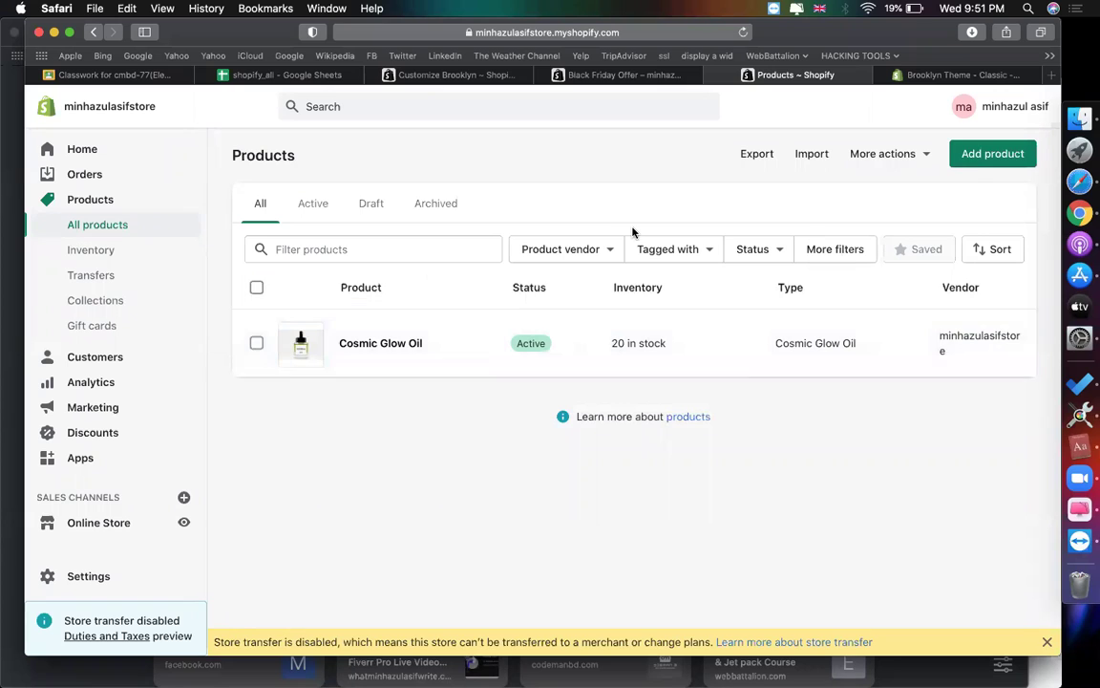
Step: Start a new product titled "ajkshxjksax jkhas lx" and upload an image file as its media
left_click(985, 159)
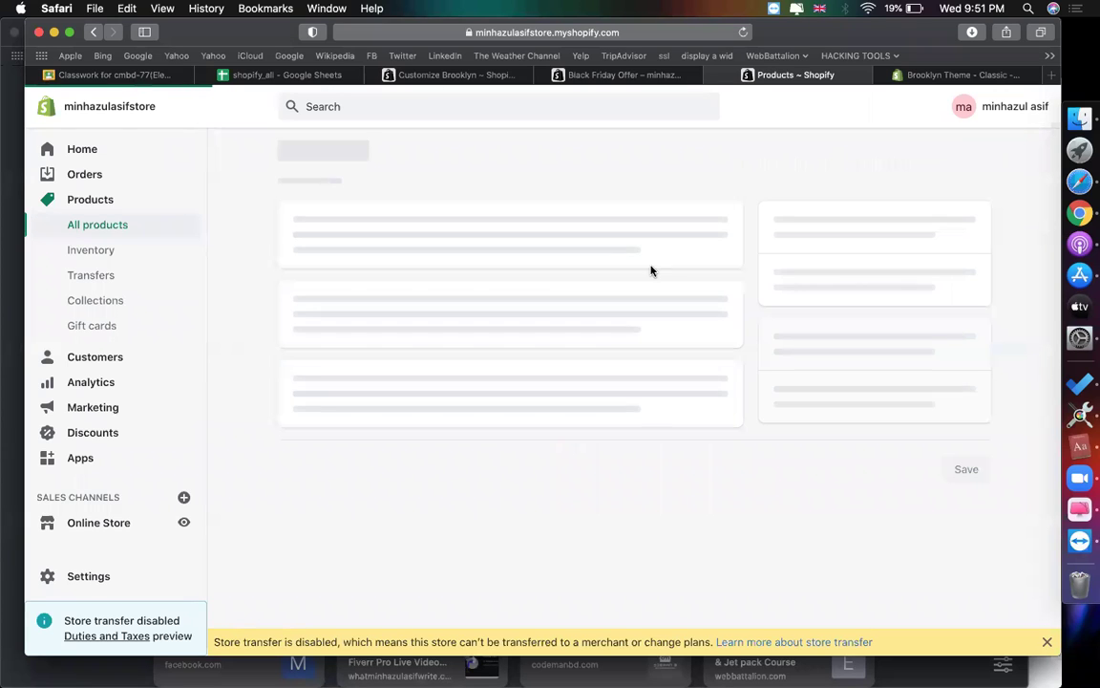
left_click(474, 245)
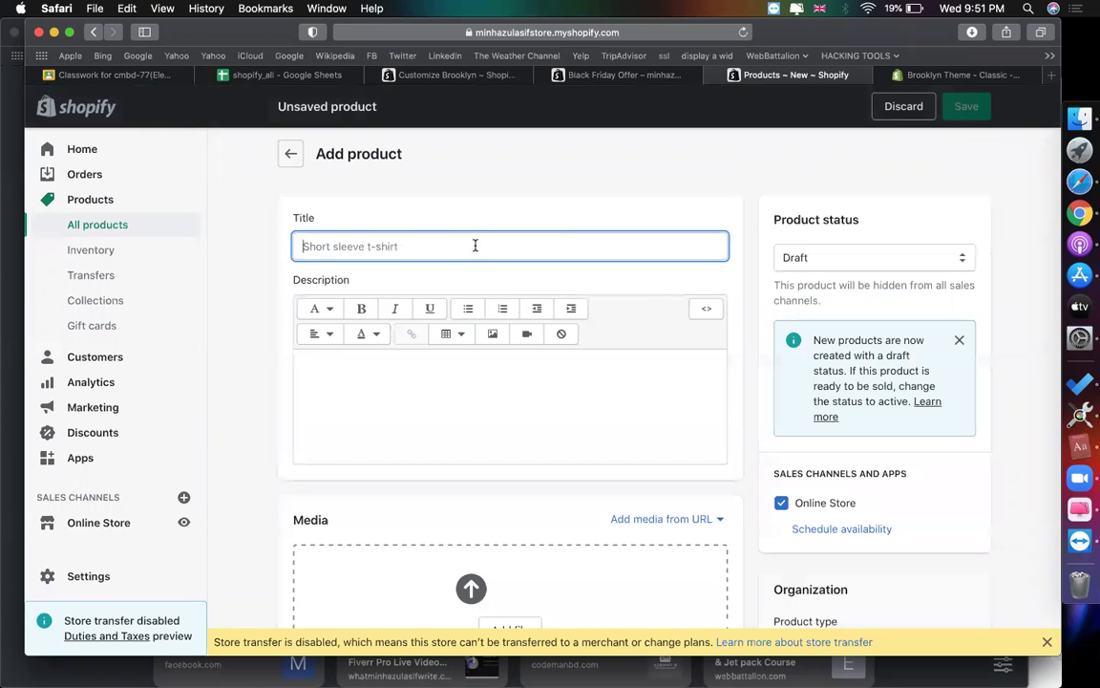
type("ajkshxjksax")
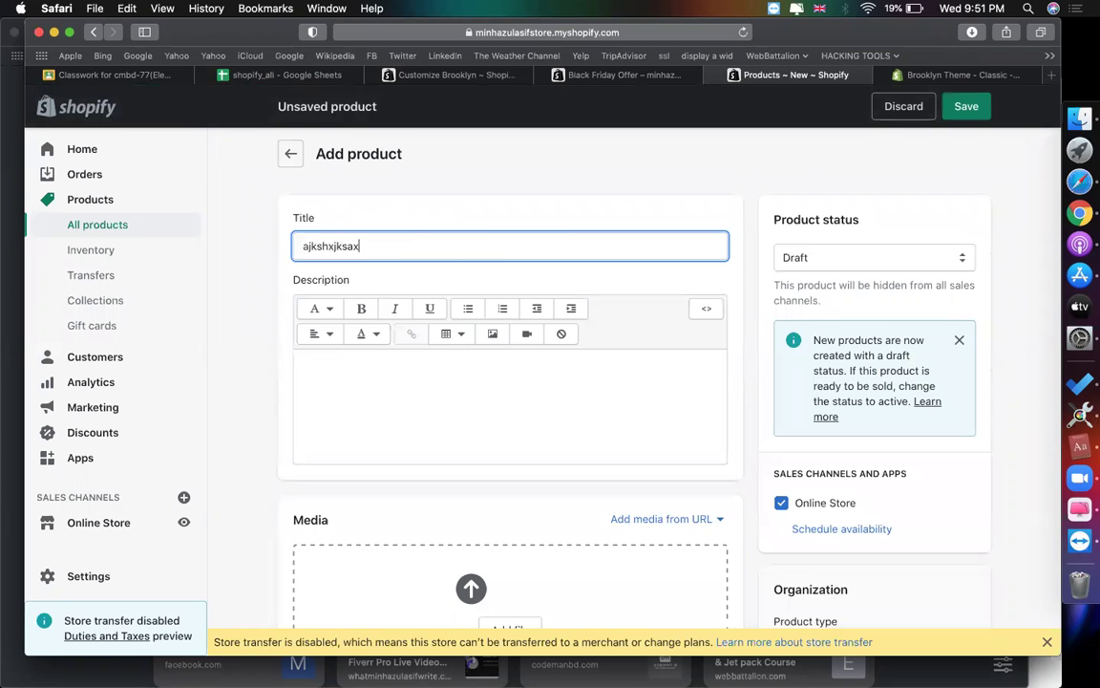
scroll(532, 393, "down", 5)
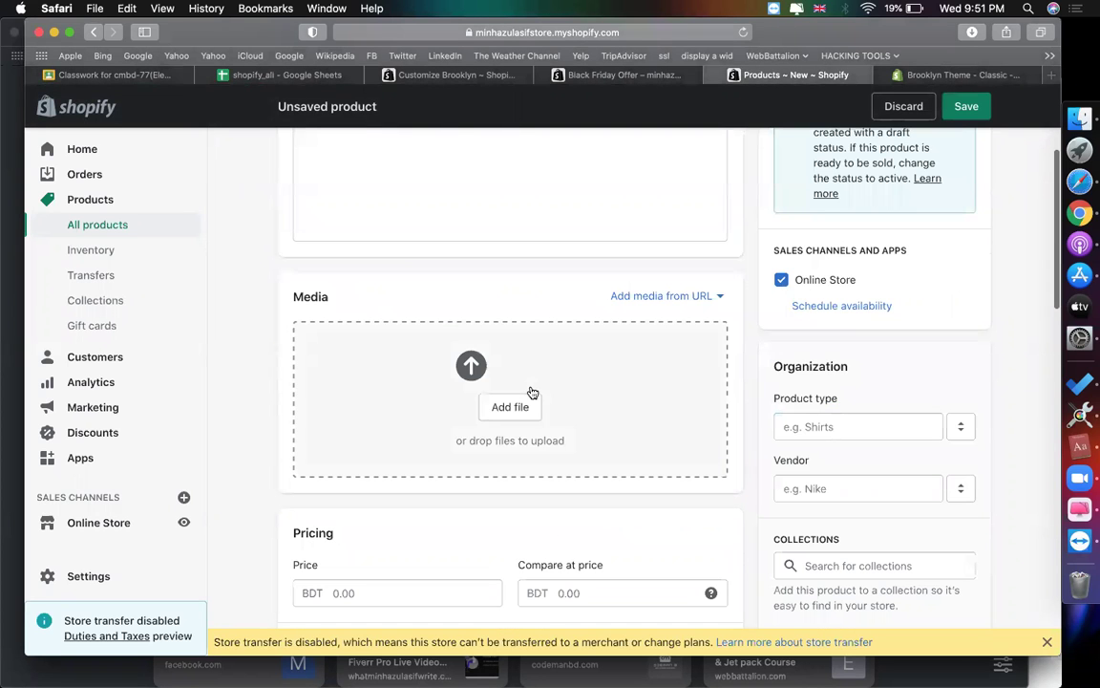
left_click(532, 392)
double_click(267, 142)
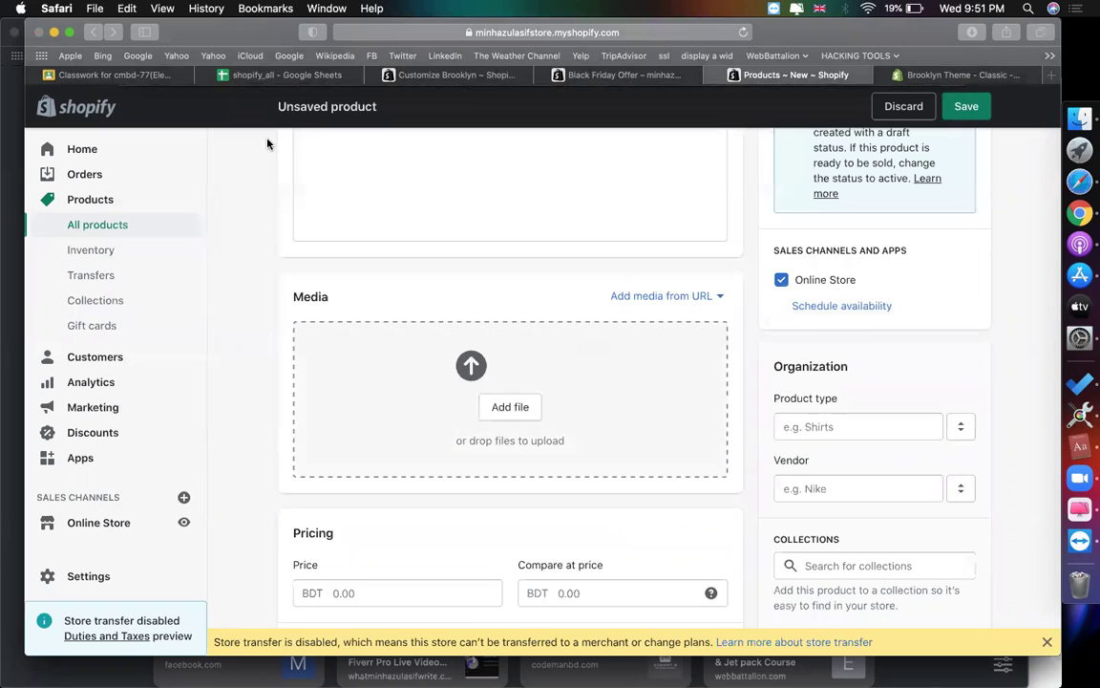
Step: Set the new product's price to BDT 120 and save the product
scroll(534, 525, "down", 5)
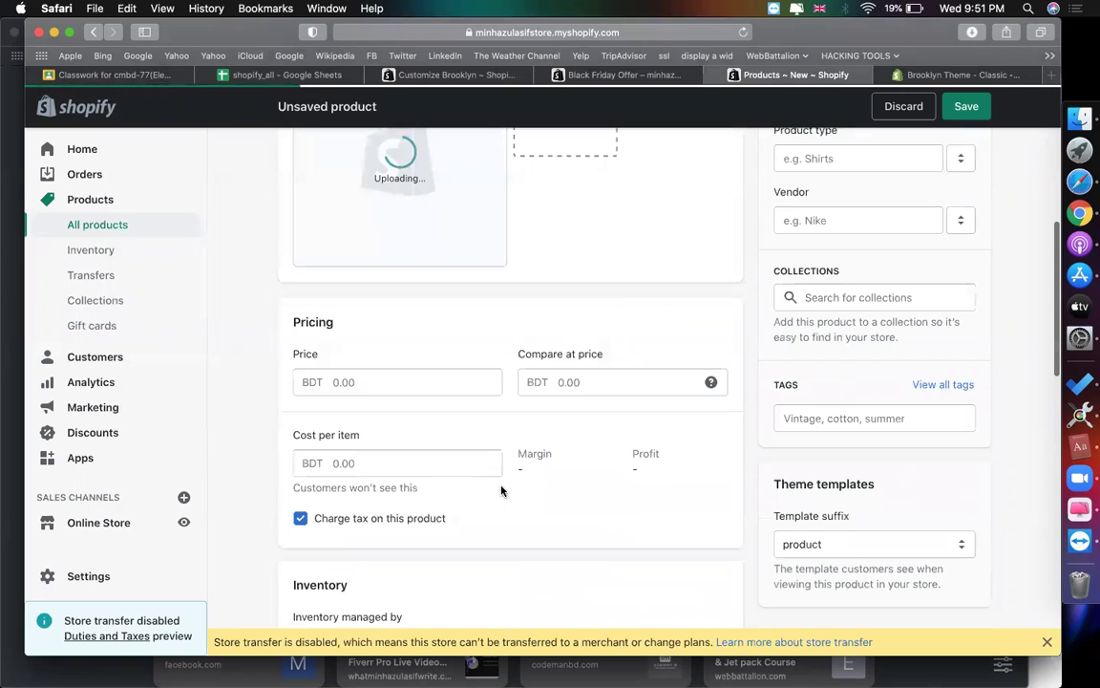
left_click(395, 378)
type("12")
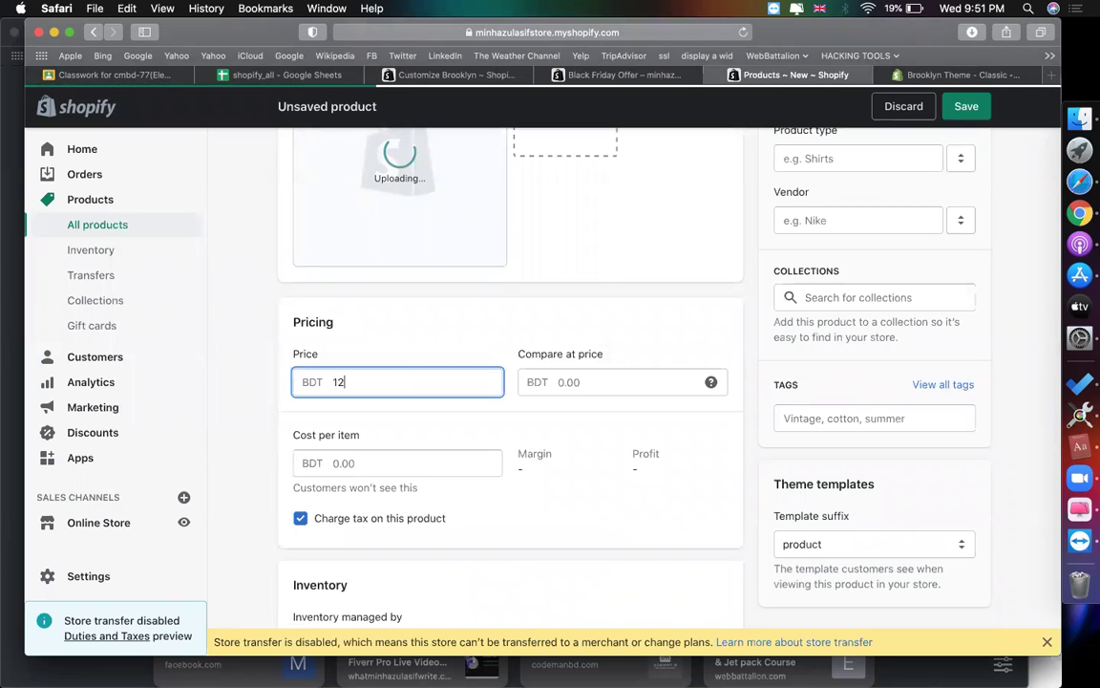
type("0")
left_click(965, 106)
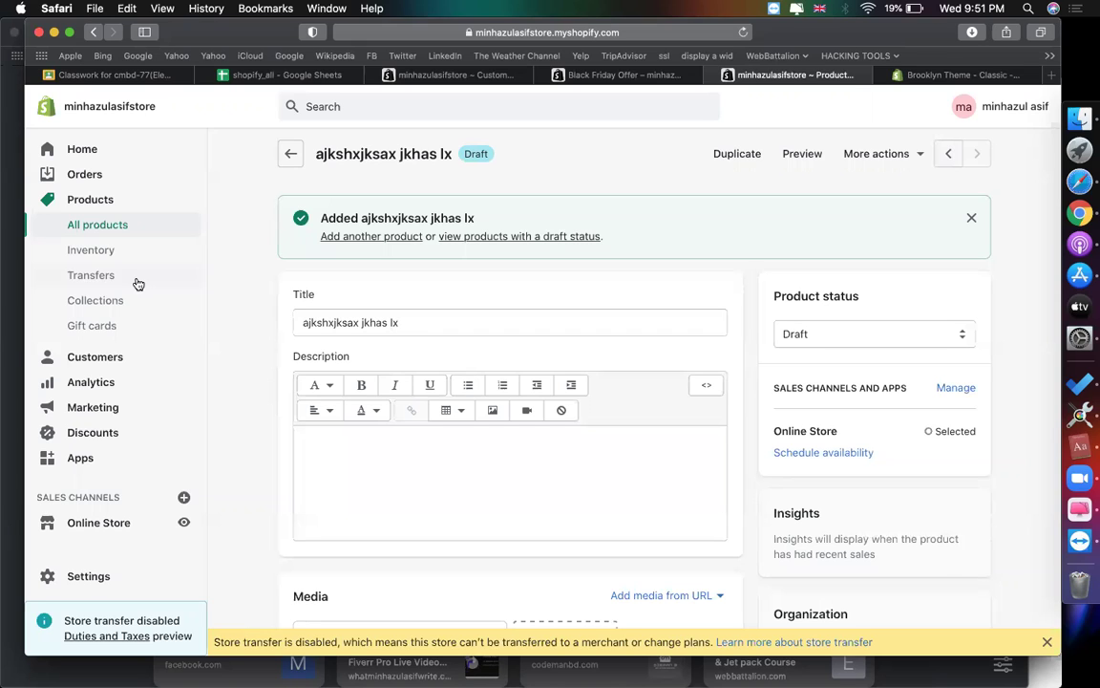
Step: Change the status of the product "ajkshxjksax jkhas lx" to Active and save the change
left_click(828, 326)
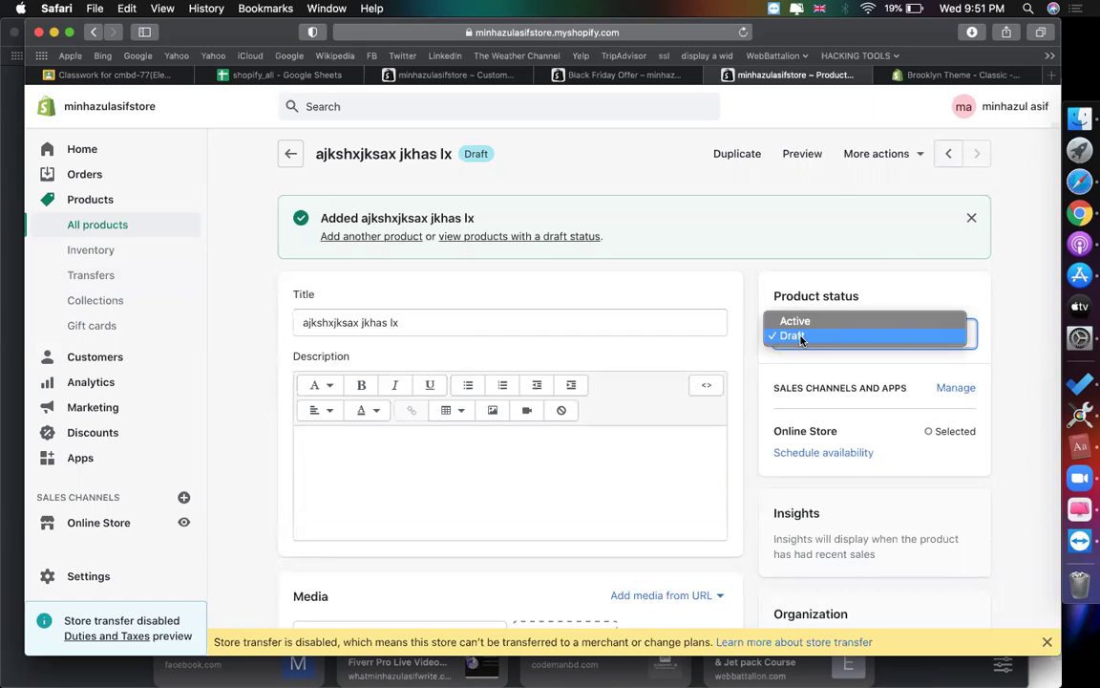
left_click(798, 318)
left_click(956, 113)
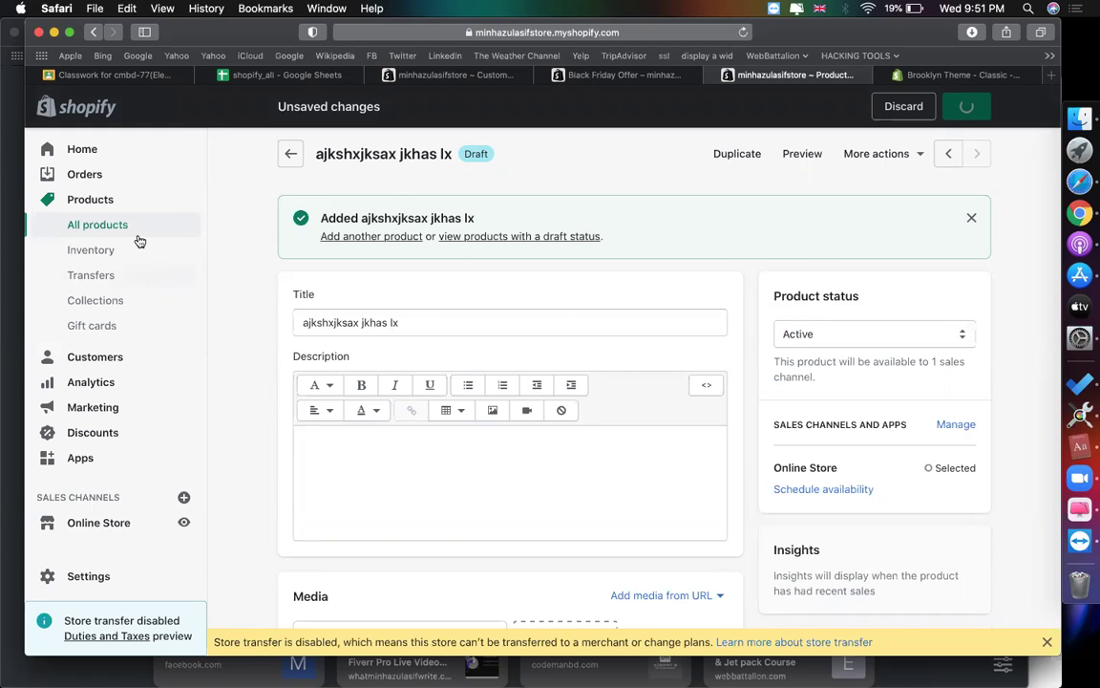
Step: From the product list, start another product titled "hjewjkds jhwe djdh" and upload the Desktop image 12345 as its media
left_click(108, 224)
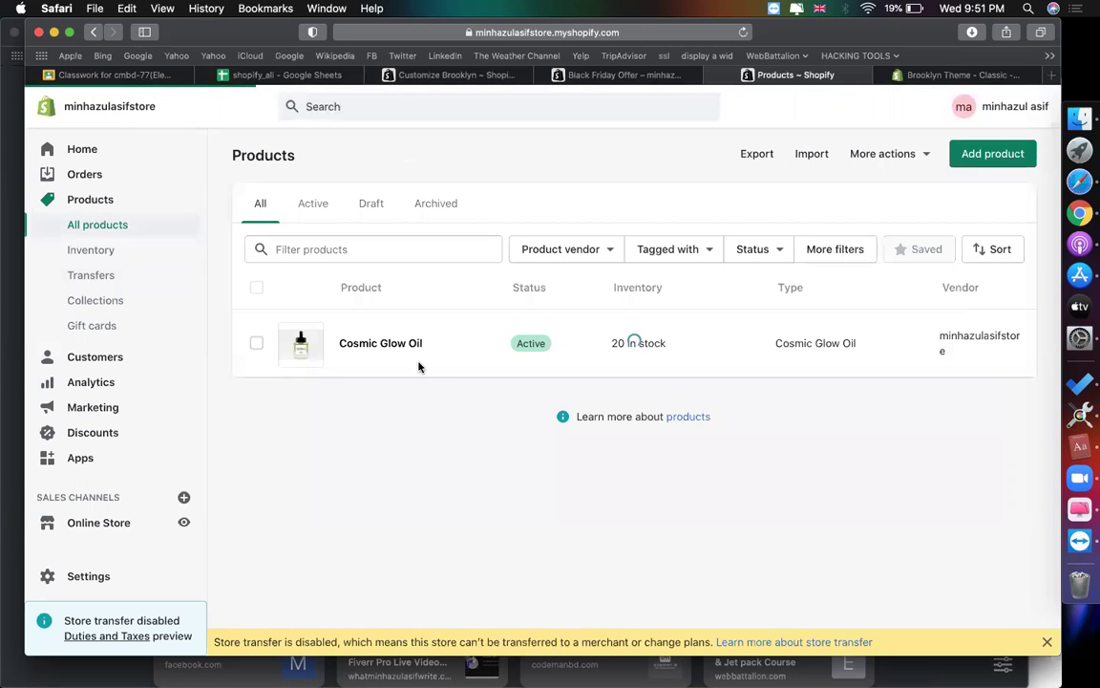
left_click(967, 164)
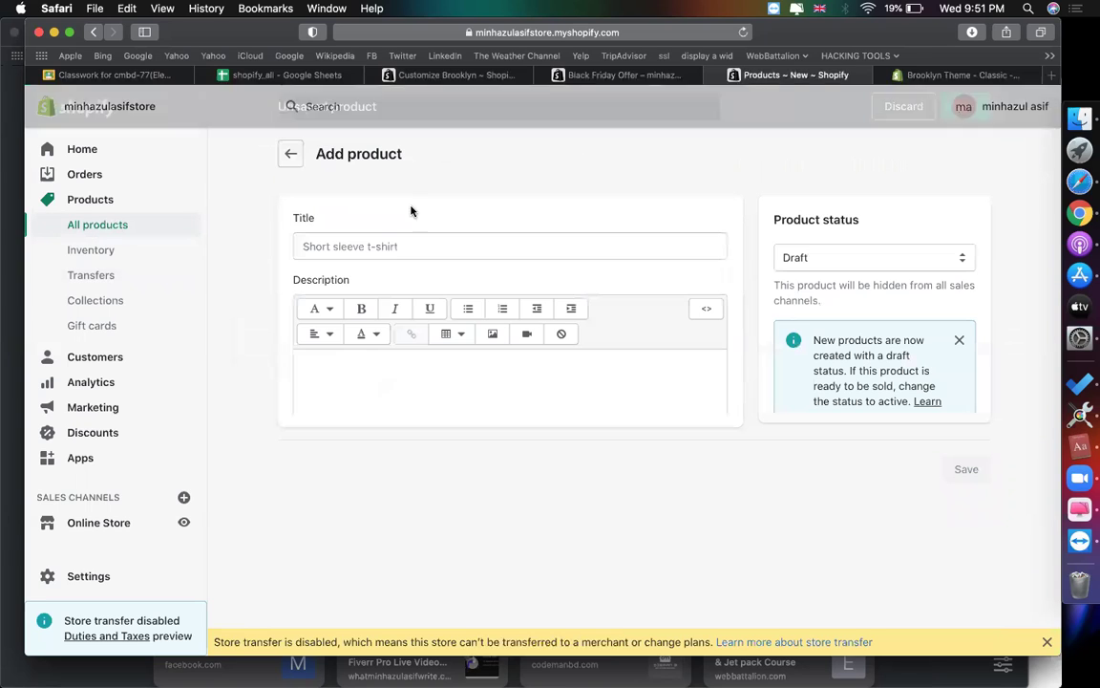
left_click(375, 246)
type("hjewjkds jhw")
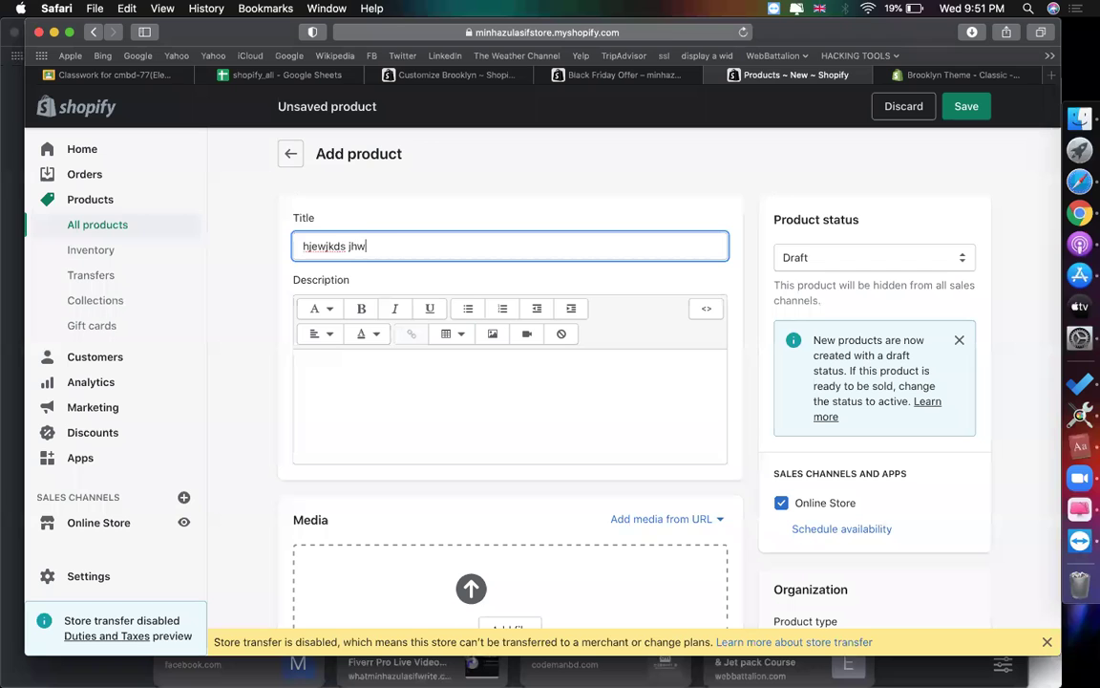
type("e djdh")
scroll(484, 327, "down", 3)
left_click(510, 496)
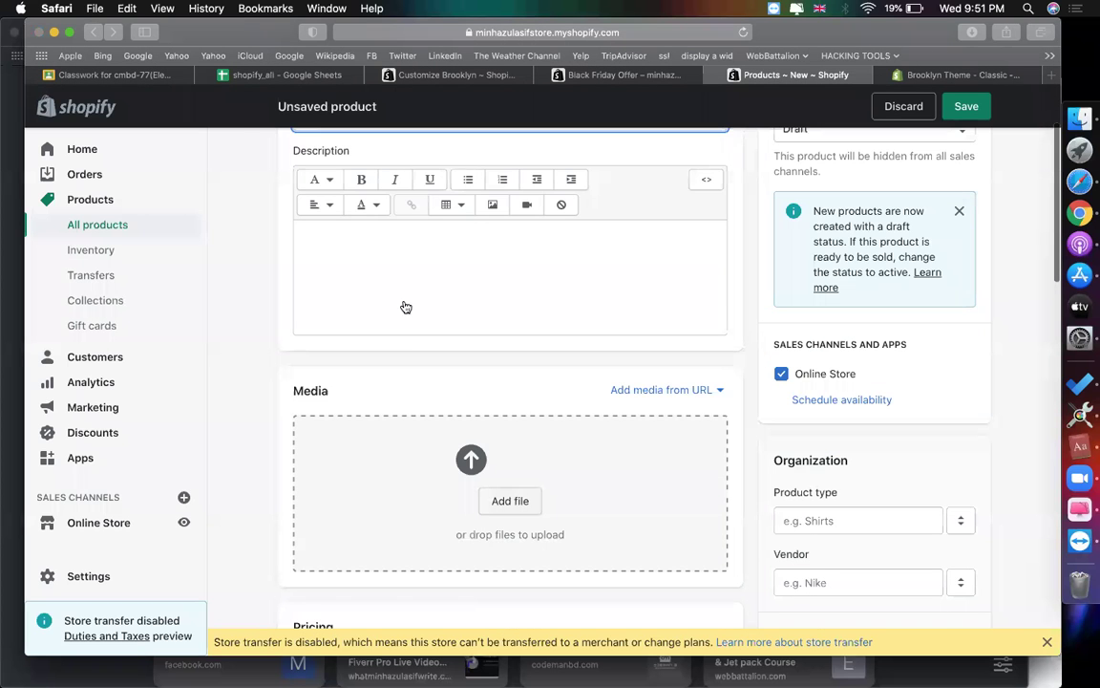
left_click(281, 193)
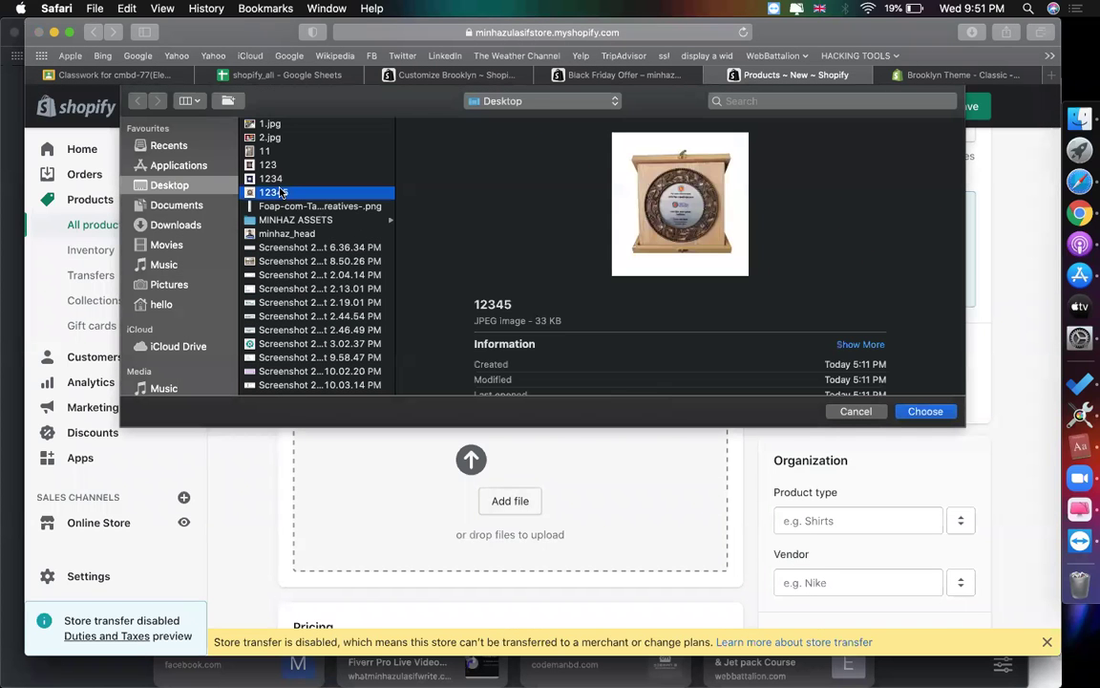
double_click(281, 193)
Step: Set the price of the product "hjewjkds jhwe djdh" to BDT 5465 and save the product
scroll(506, 358, "down", 5)
left_click(416, 435)
type("5465")
scroll(459, 422, "up", 5)
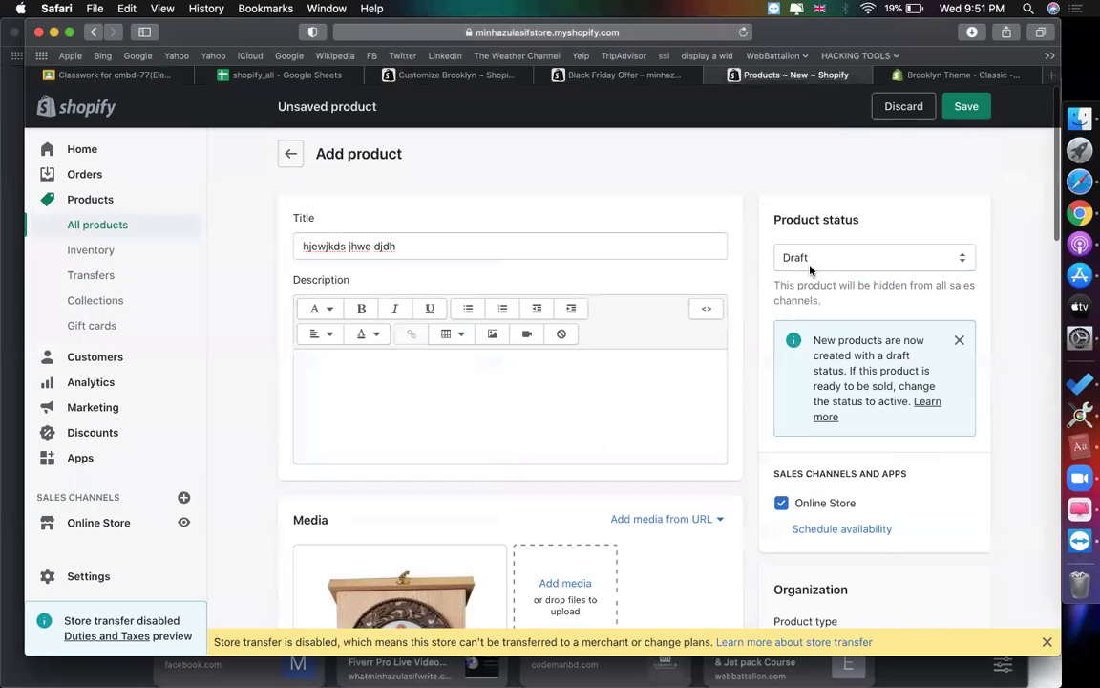
left_click(968, 107)
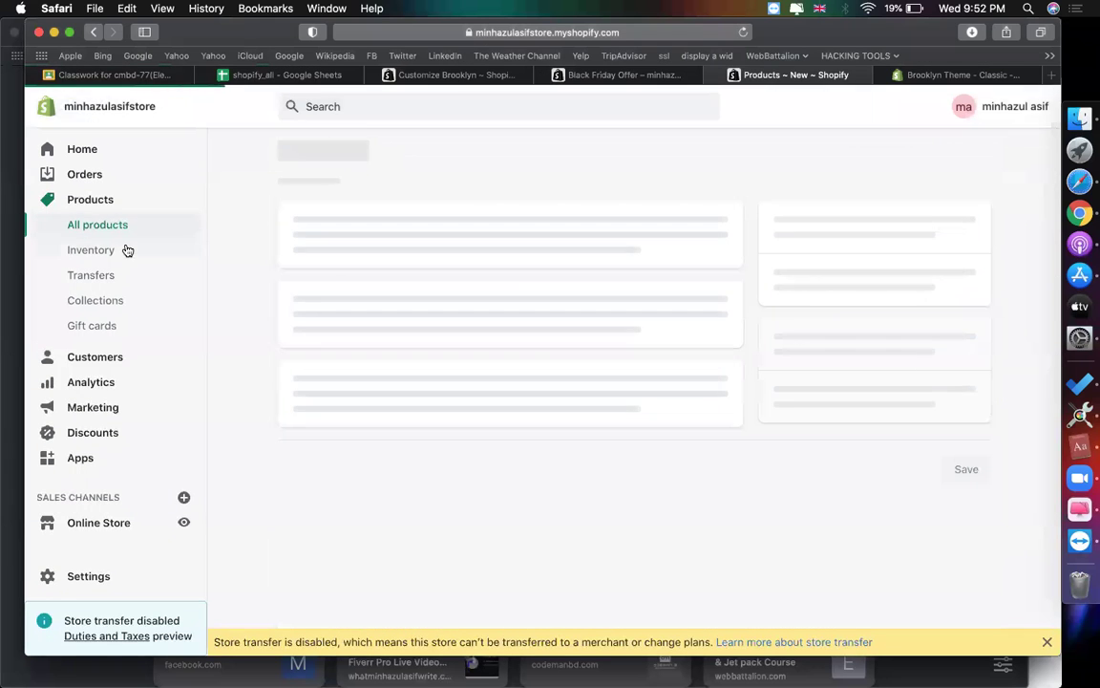
Step: Return to the store's collections list
left_click(137, 302)
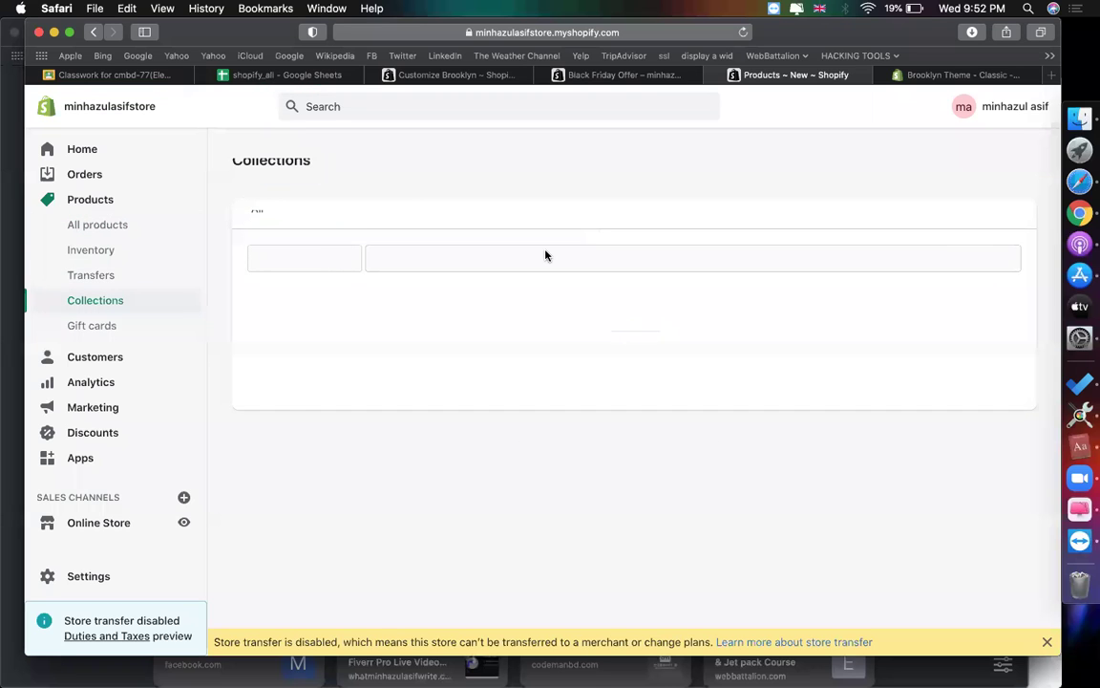
Step: Add the products ajkshxjksax jkhas lx and hjewjkds jhwe djdh to the Black Friday Offer collection, keeping Cosmic Glow Oil included
left_click(389, 377)
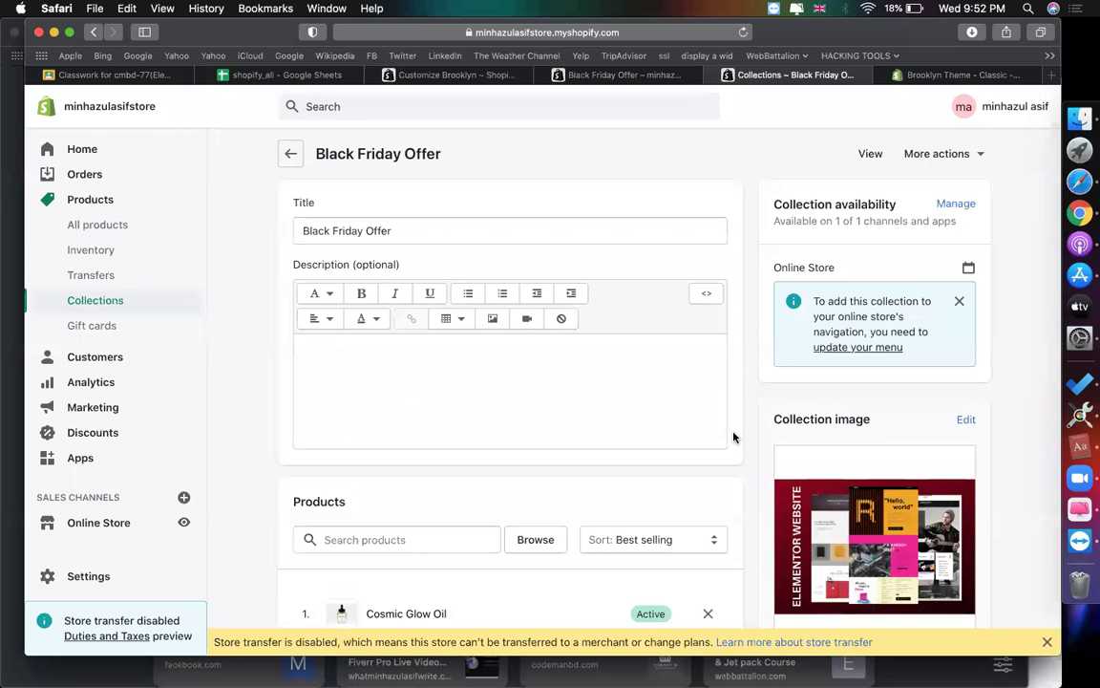
scroll(733, 437, "down", 2)
left_click(454, 447)
type("a")
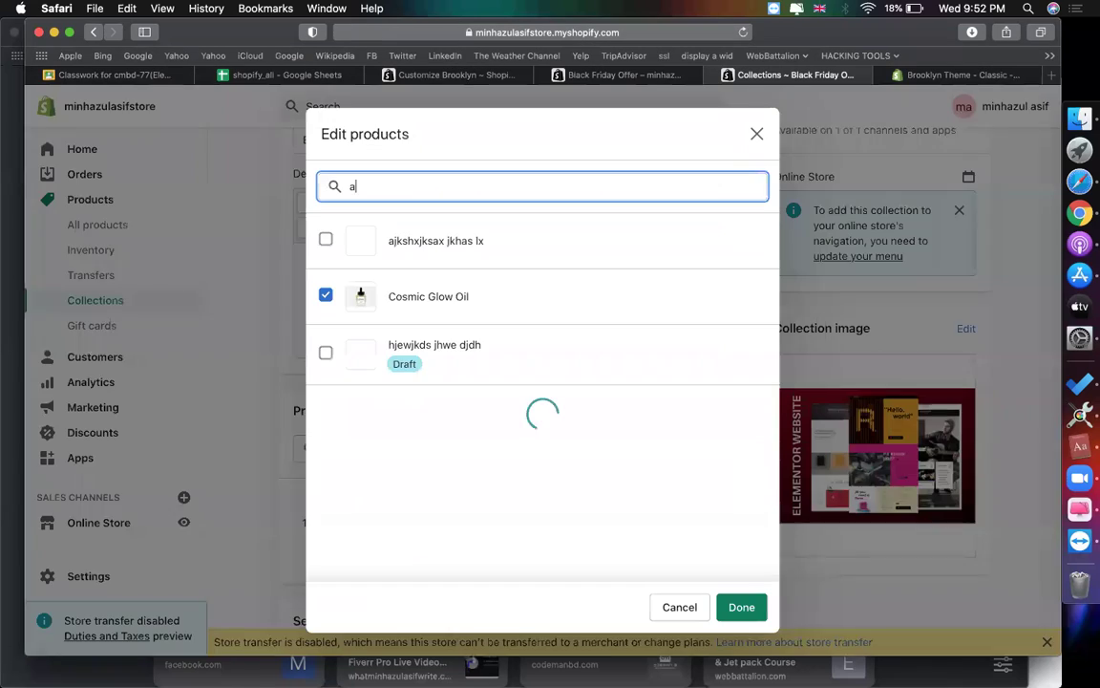
left_click(432, 229)
left_click(411, 188)
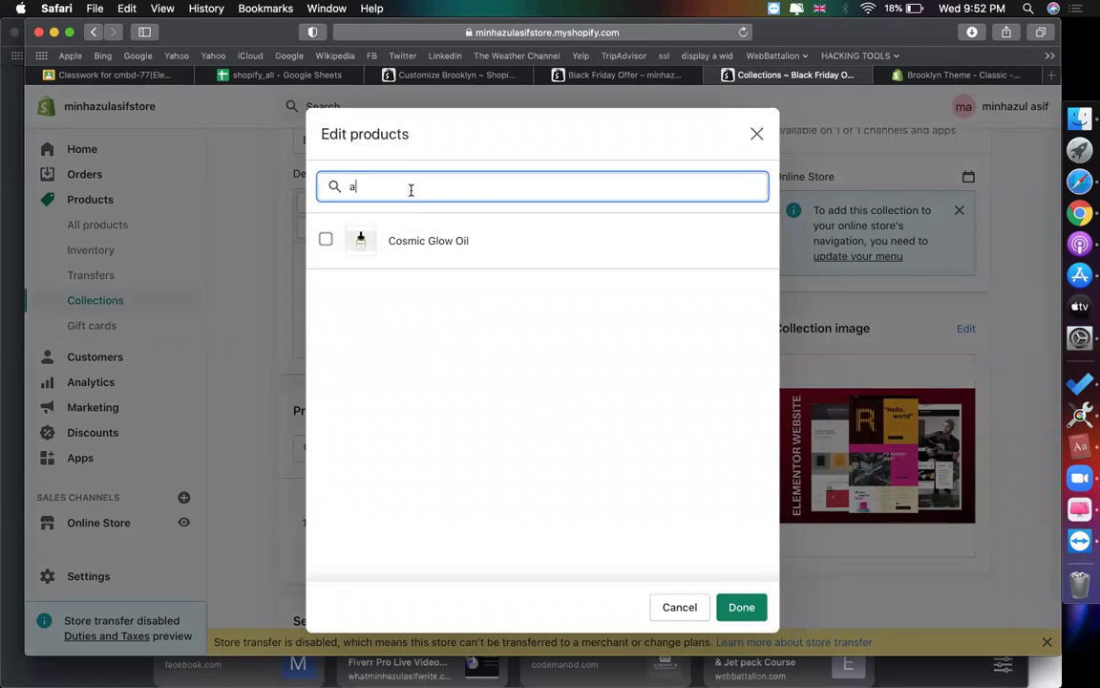
key("BackSpace")
left_click(424, 240)
left_click(427, 297)
left_click(444, 346)
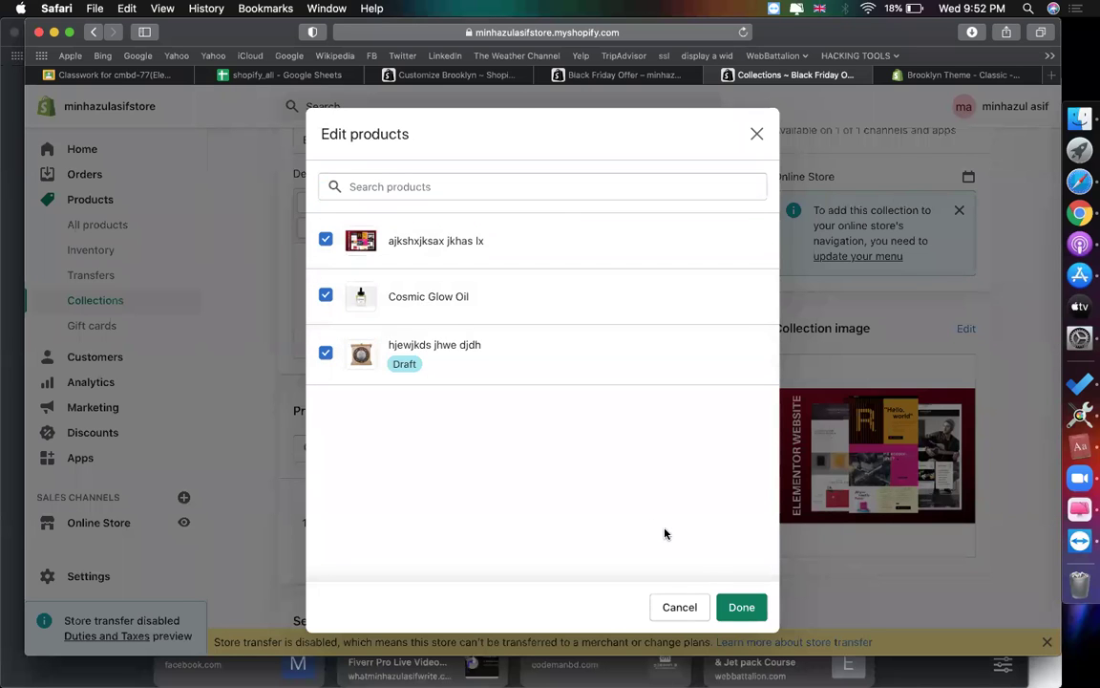
left_click(742, 607)
scroll(401, 344, "up", 2)
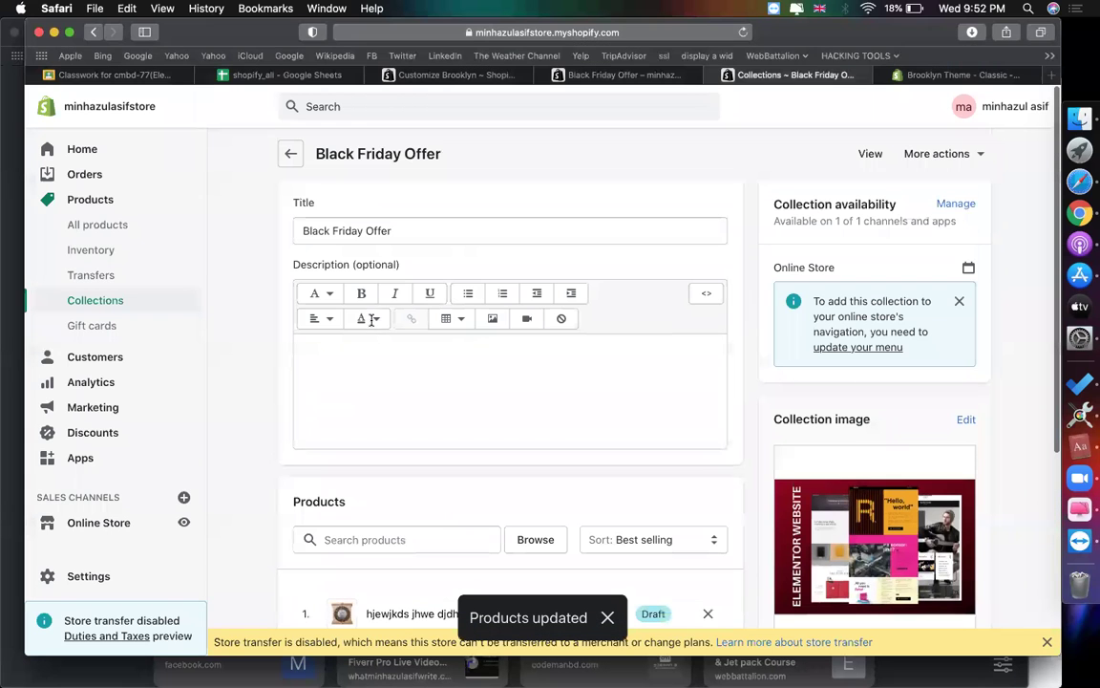
Step: Add the product ajkshxjksax jkhas lx to the eid offer collection, keeping Cosmic Glow Oil included
left_click(140, 300)
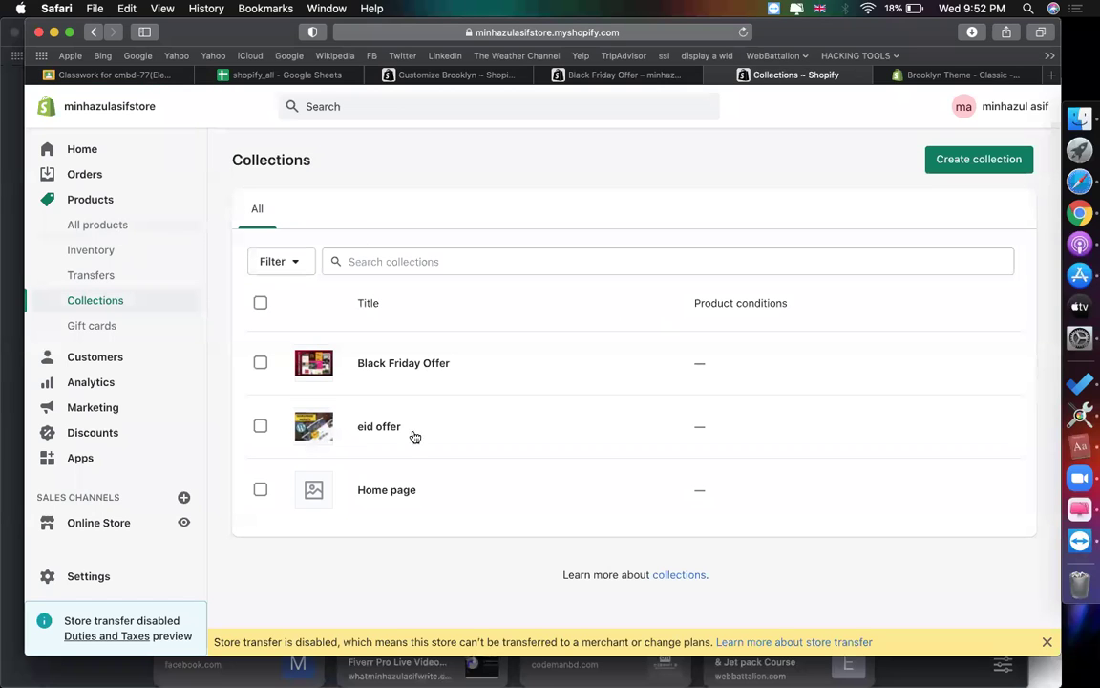
left_click(414, 432)
scroll(458, 391, "down", 4)
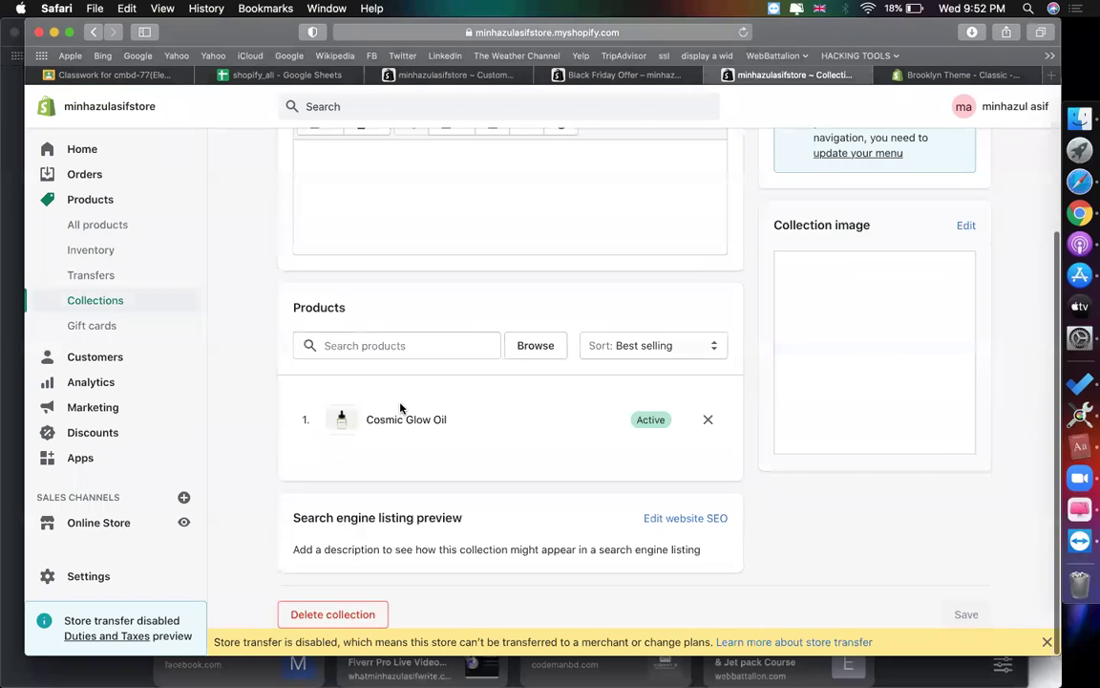
scroll(373, 429, "up", 3)
scroll(366, 441, "down", 2)
left_click(358, 395)
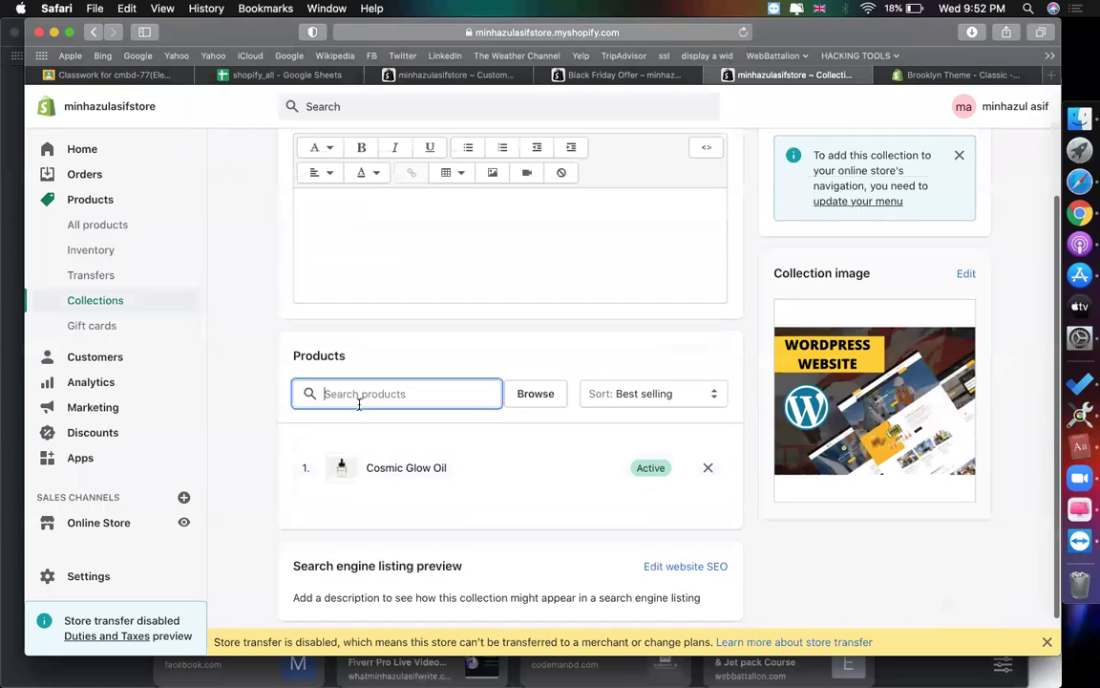
type("a")
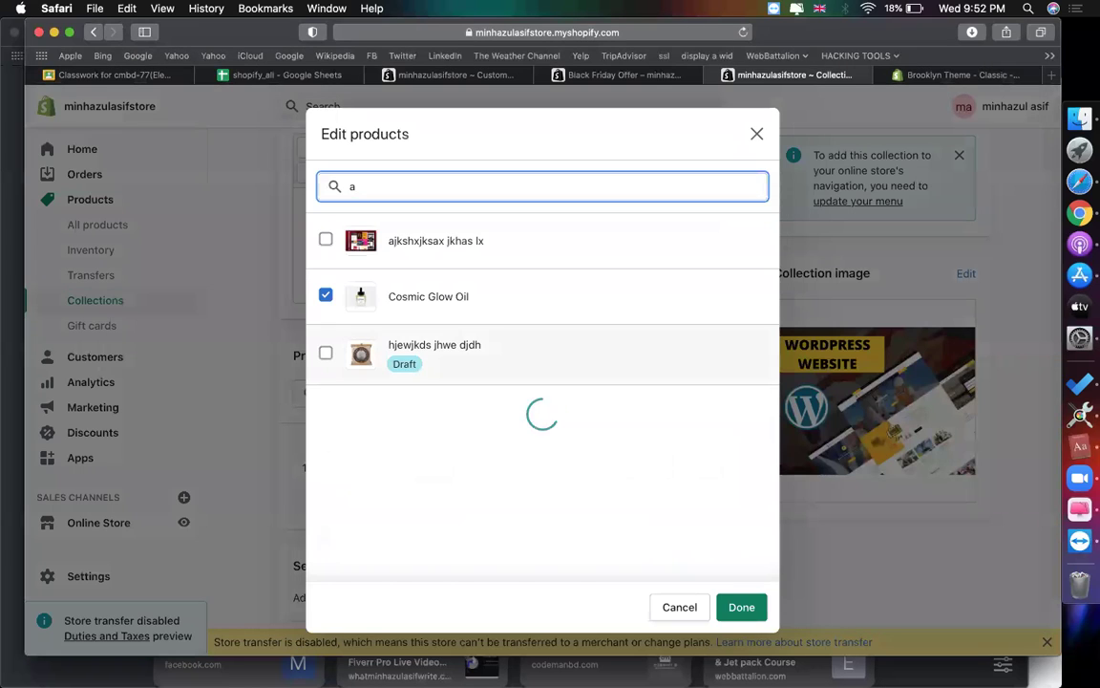
triple_click(395, 267)
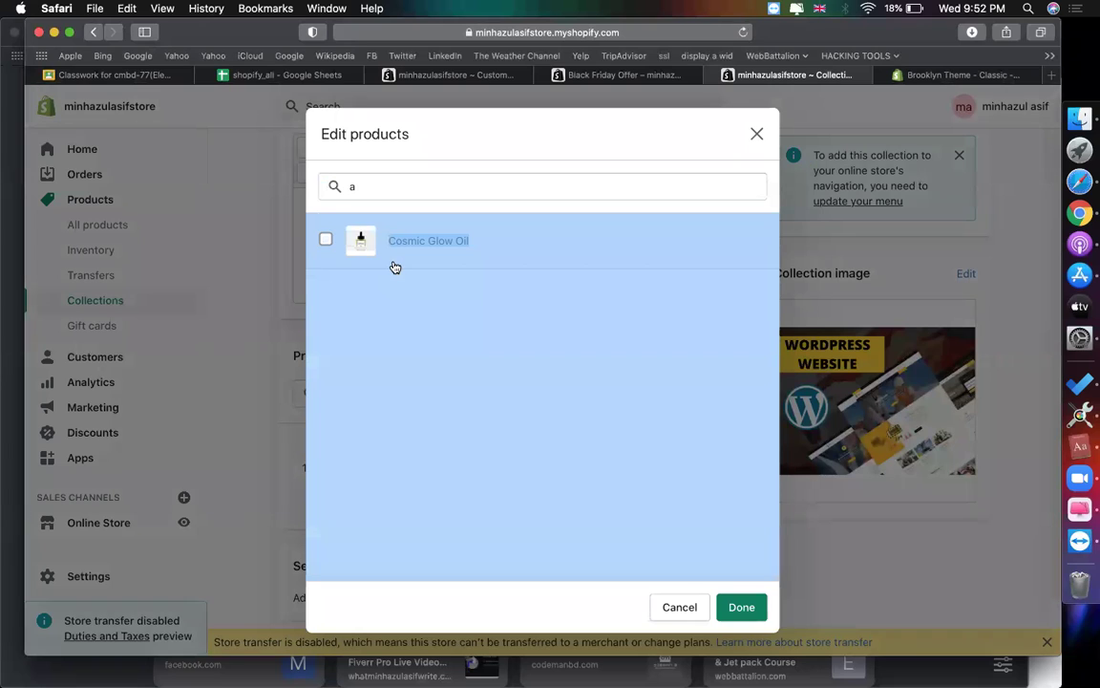
left_click(394, 266)
left_click(463, 191)
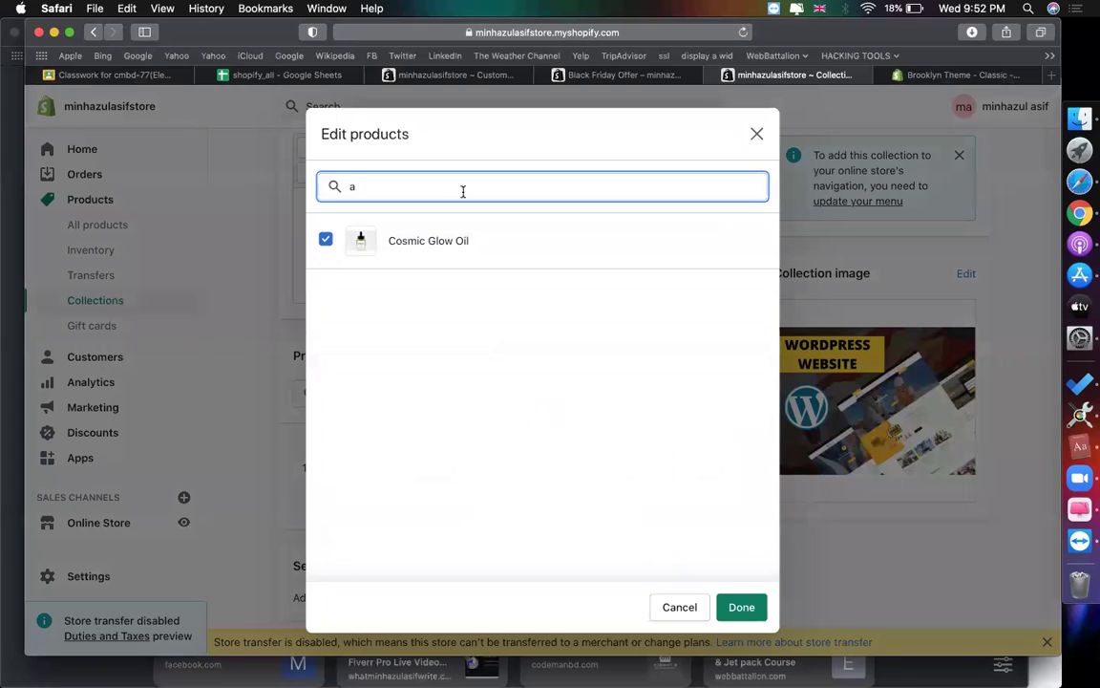
key("BackSpace")
left_click(430, 241)
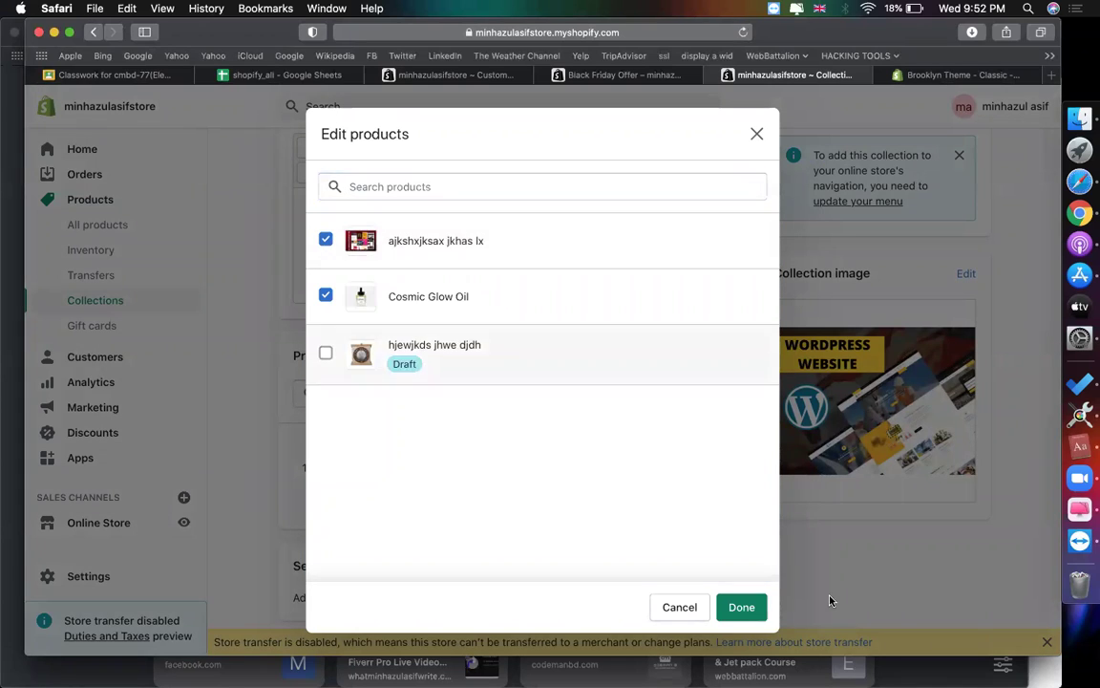
left_click(742, 608)
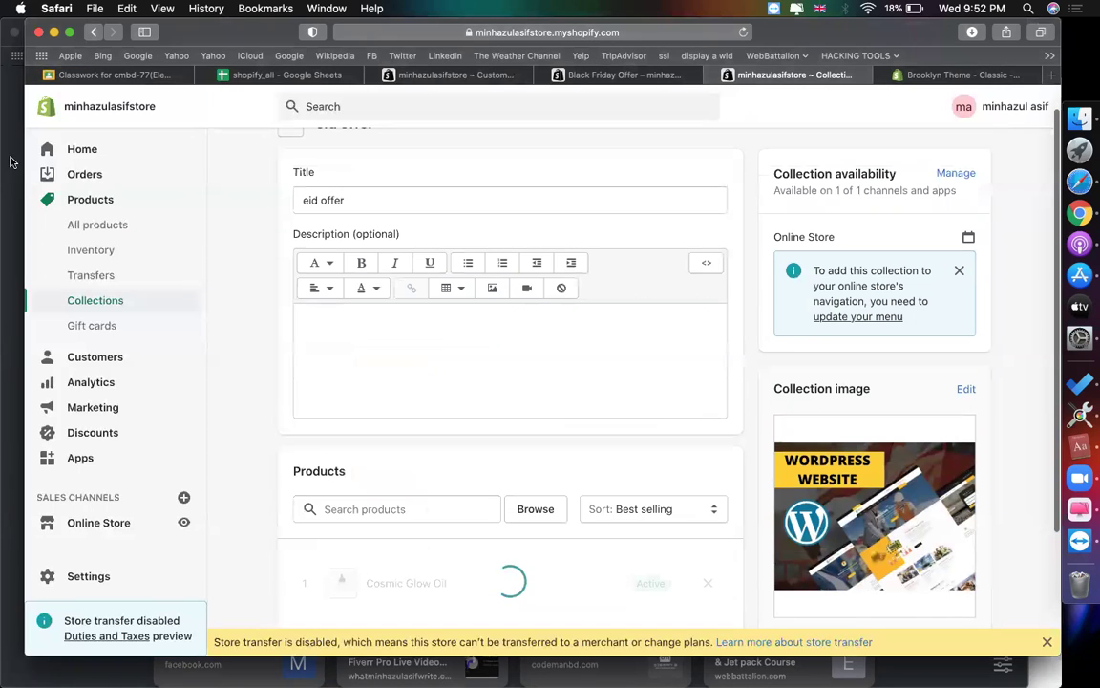
Step: Set the product hjewjkds jhwe djdh to Active status, save it, and check the Black Friday Offer collection page on the storefront
left_click(97, 230)
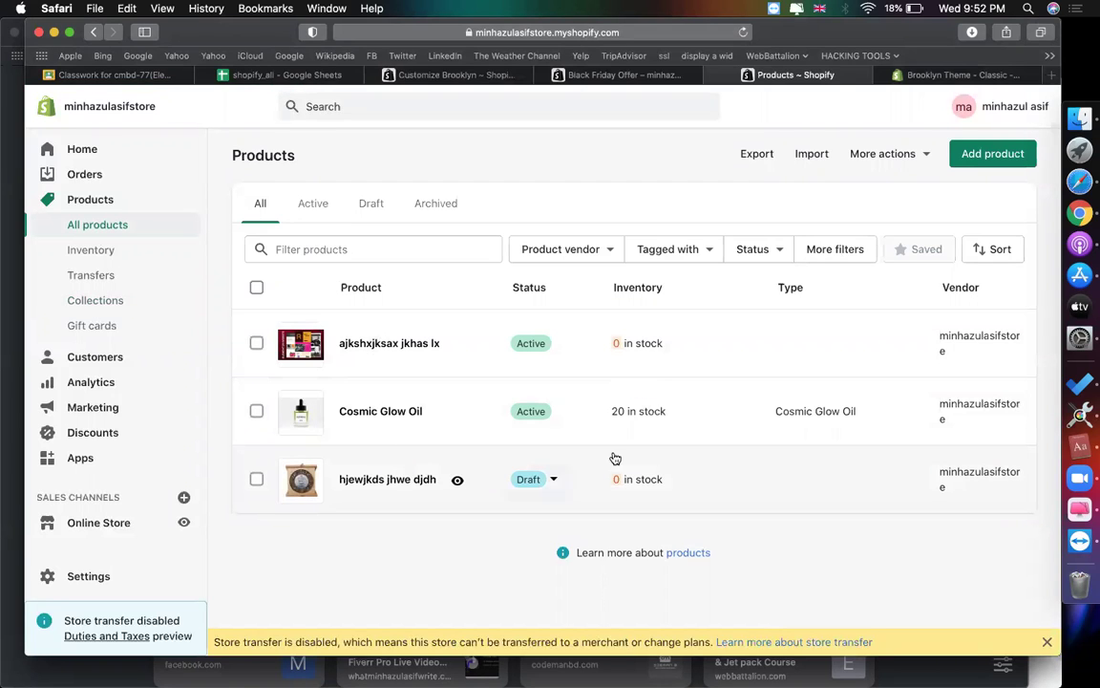
left_click(556, 480)
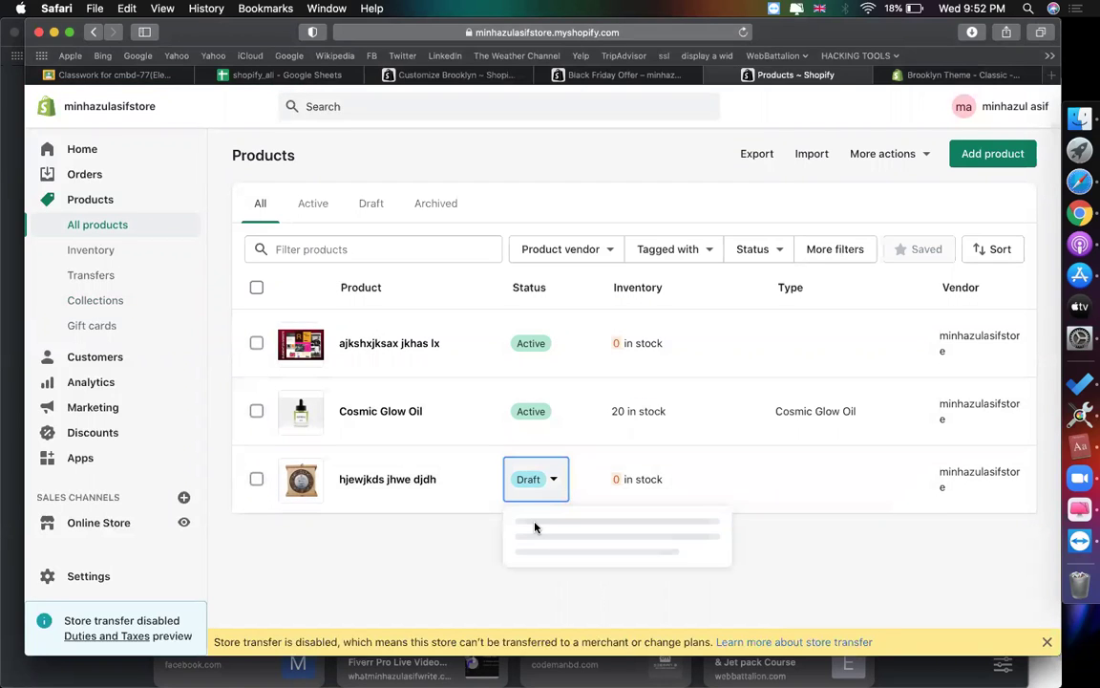
left_click(386, 477)
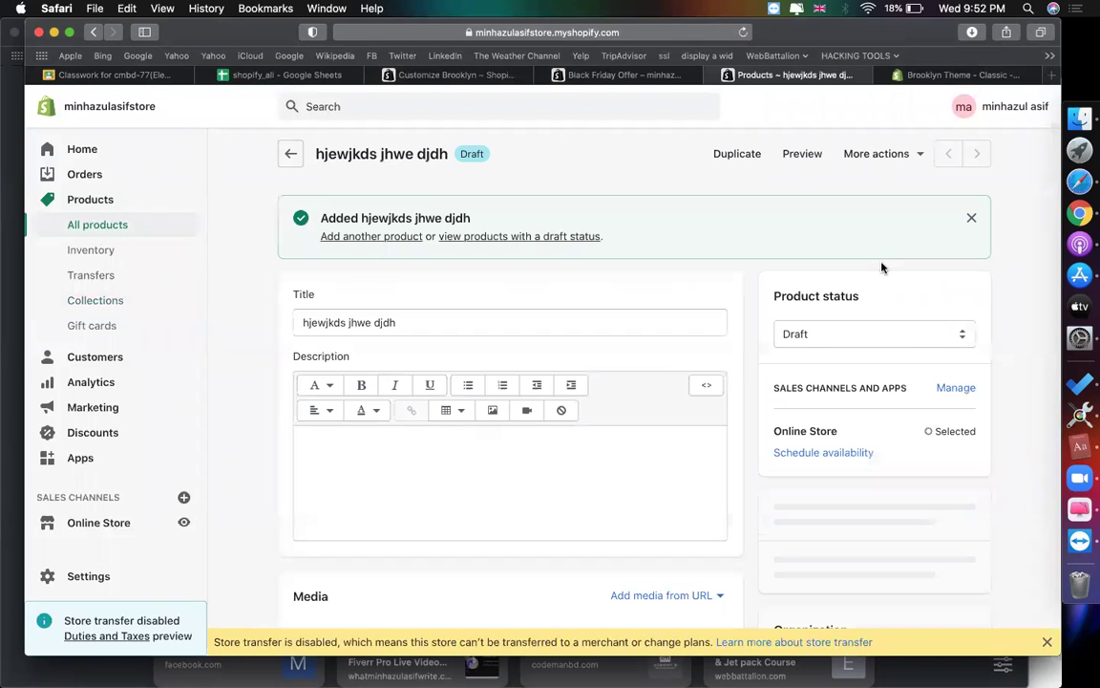
left_click(842, 339)
left_click(832, 335)
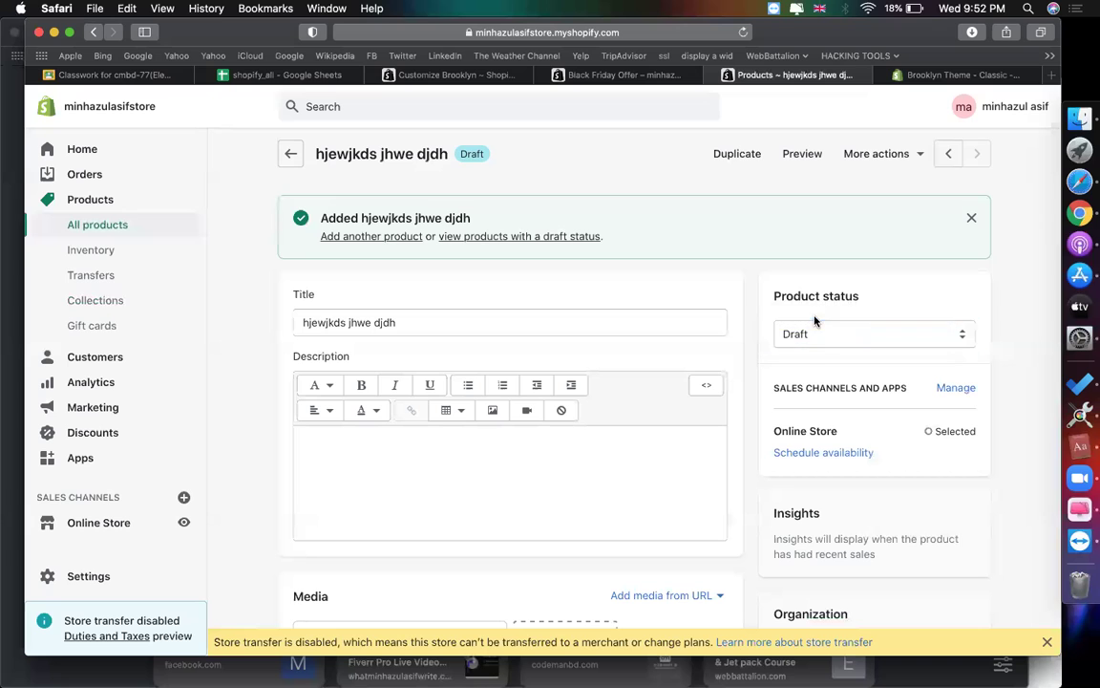
left_click(829, 333)
left_click(819, 318)
left_click(974, 111)
left_click(617, 84)
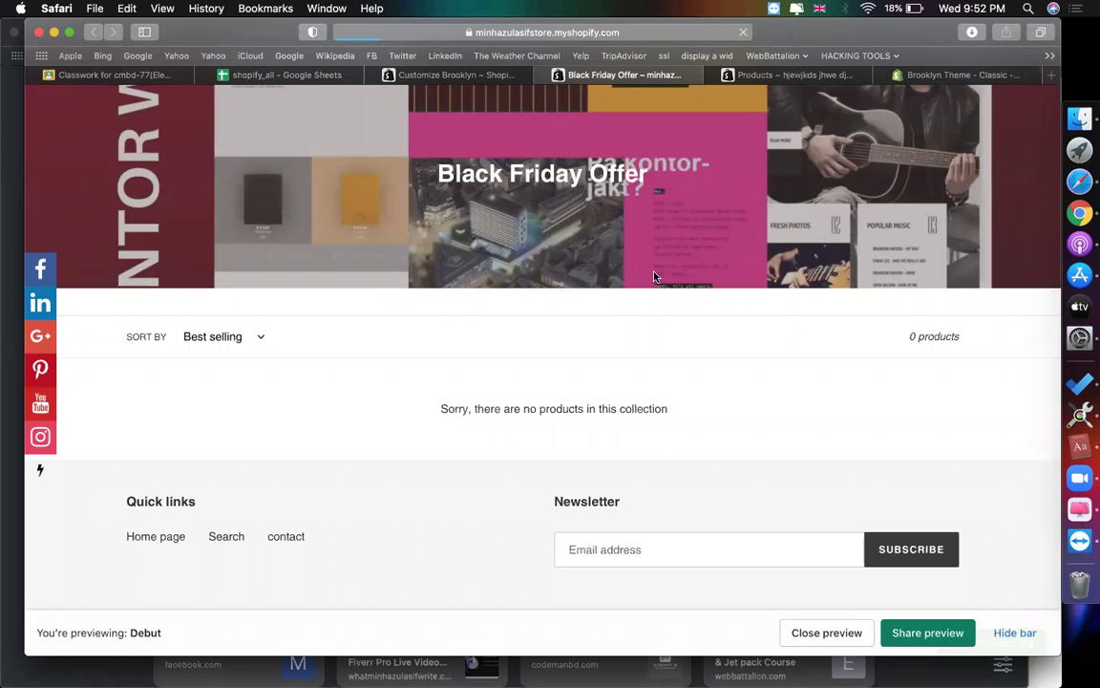
scroll(630, 353, "down", 3)
scroll(626, 326, "up", 2)
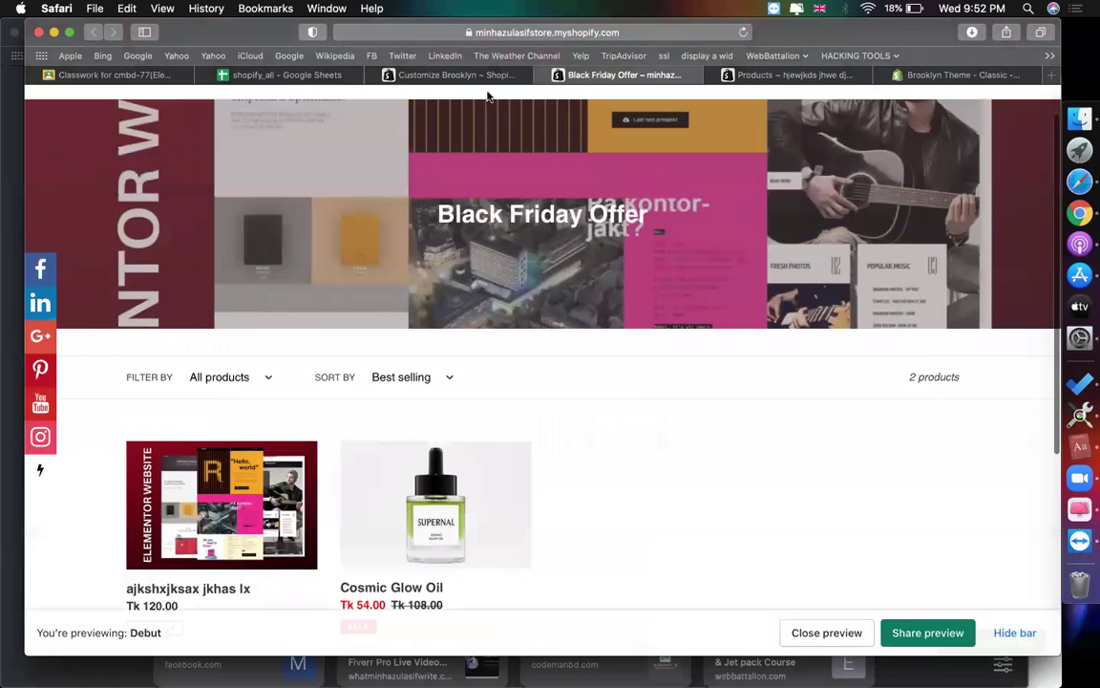
Step: In the Brooklyn theme customizer, assign the Black Friday Offer collection to the home page's Featured collection section and save
left_click(478, 77)
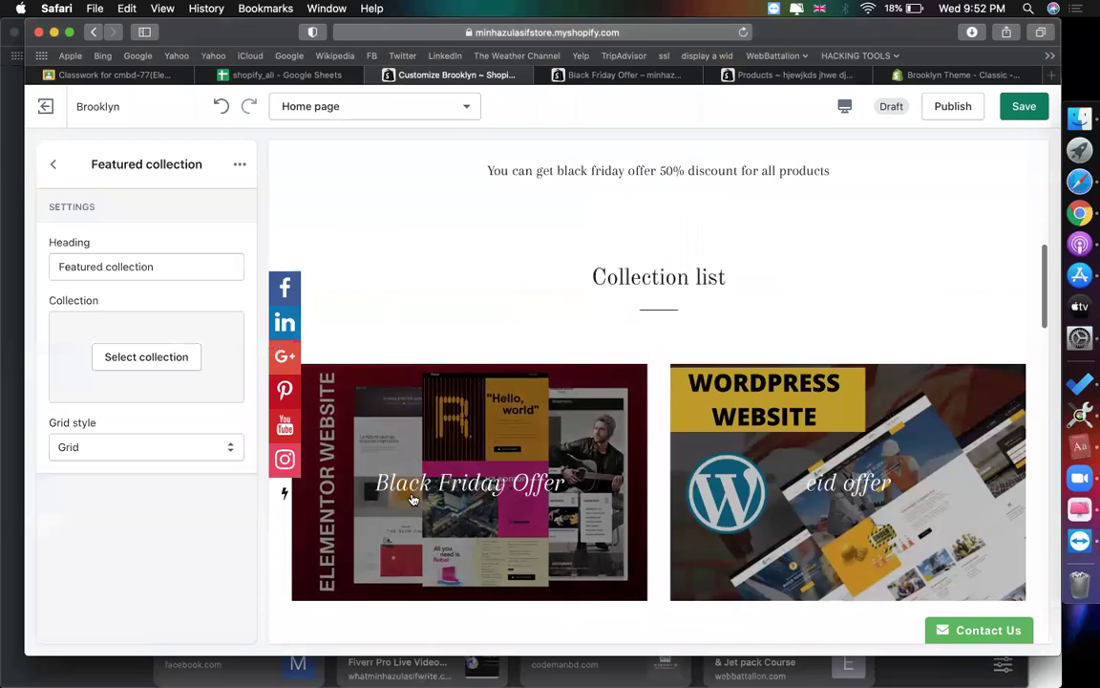
scroll(600, 439, "down", 5)
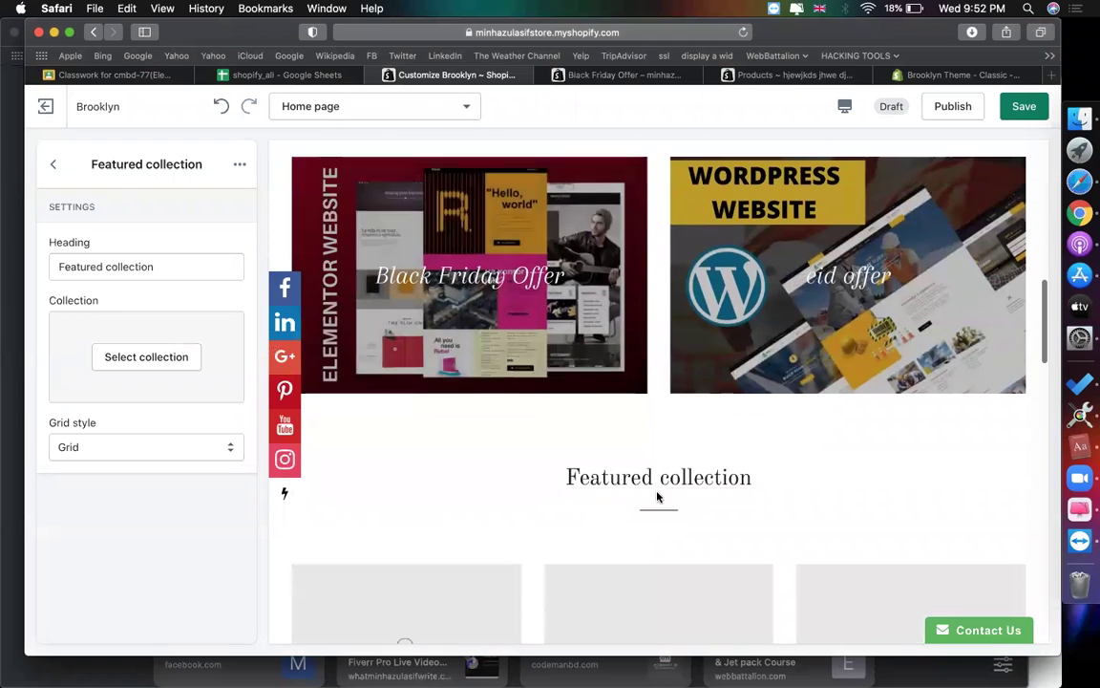
scroll(502, 469, "down", 2)
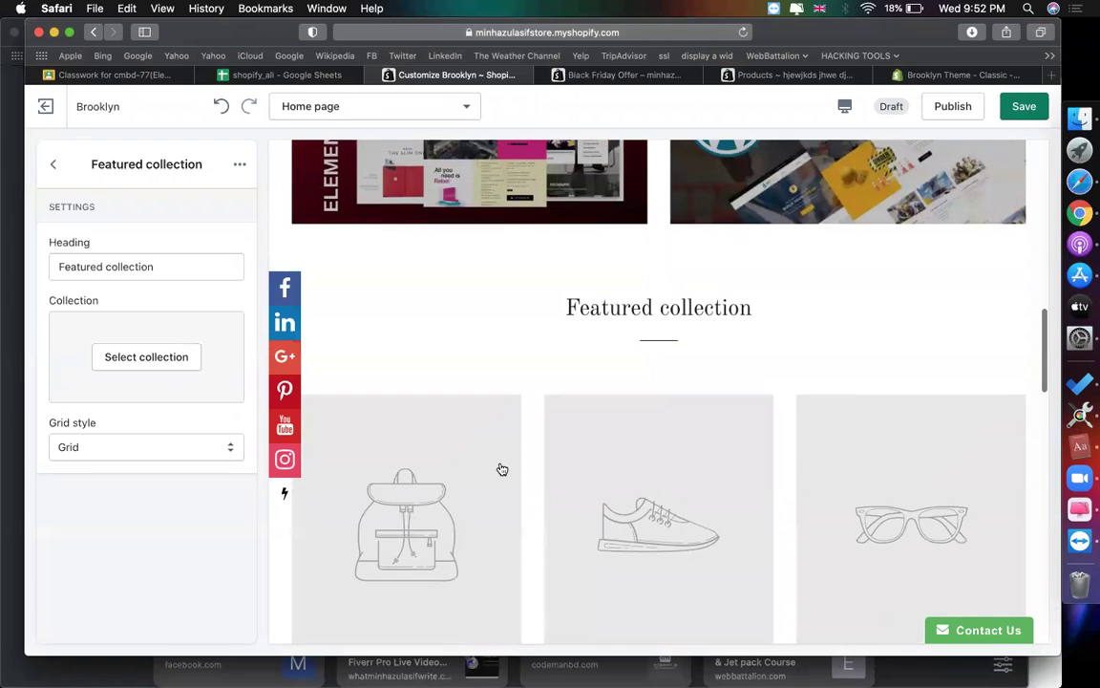
left_click(171, 354)
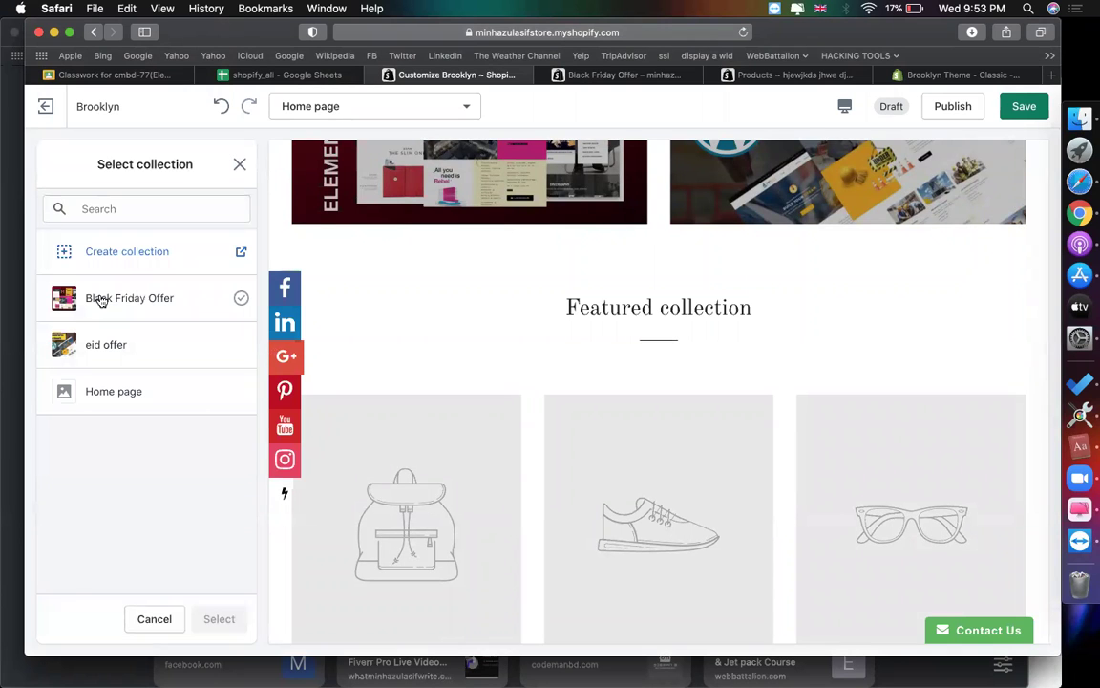
left_click(91, 299)
left_click(215, 616)
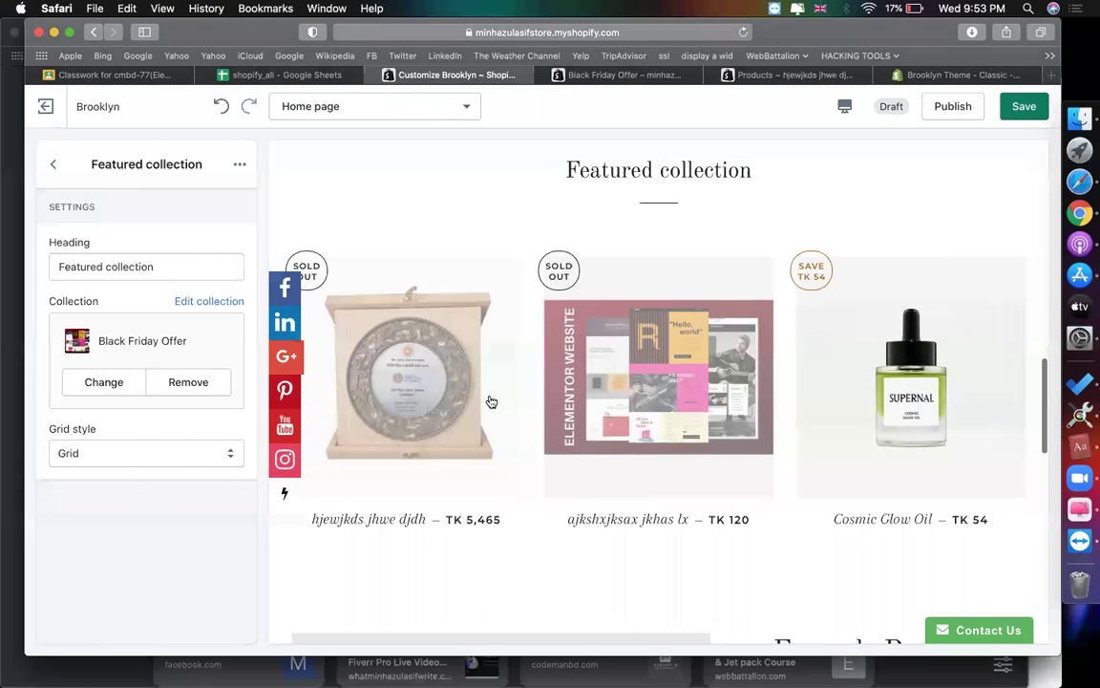
scroll(490, 401, "up", 3)
scroll(491, 401, "down", 1)
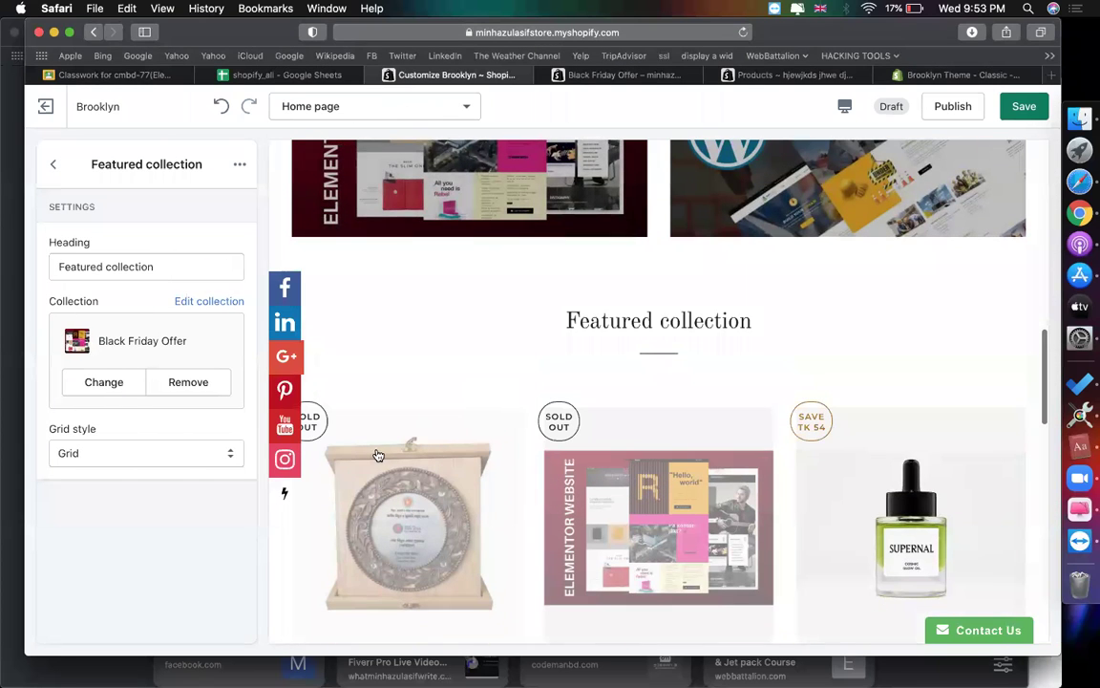
scroll(418, 377, "up", 4)
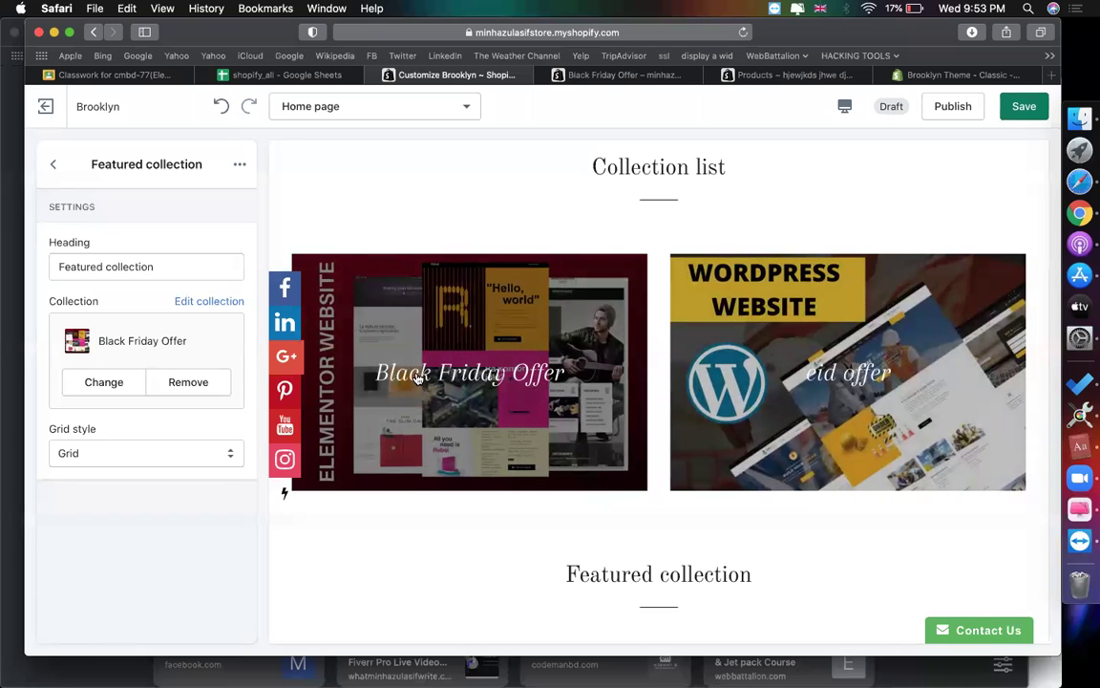
scroll(417, 376, "down", 8)
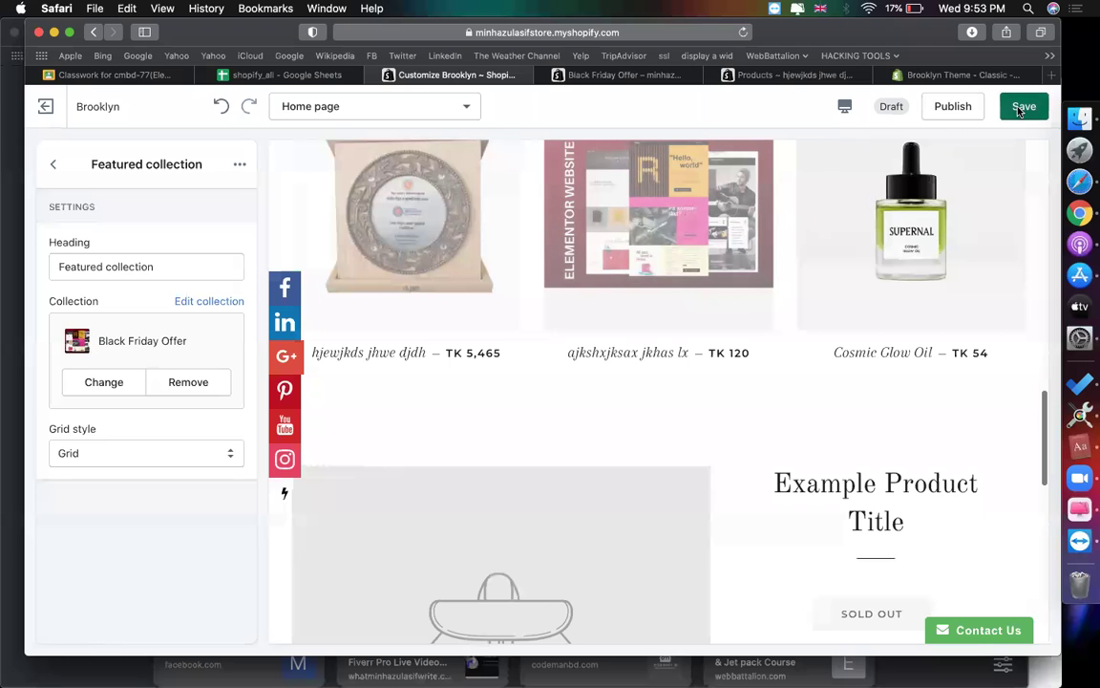
left_click(1023, 106)
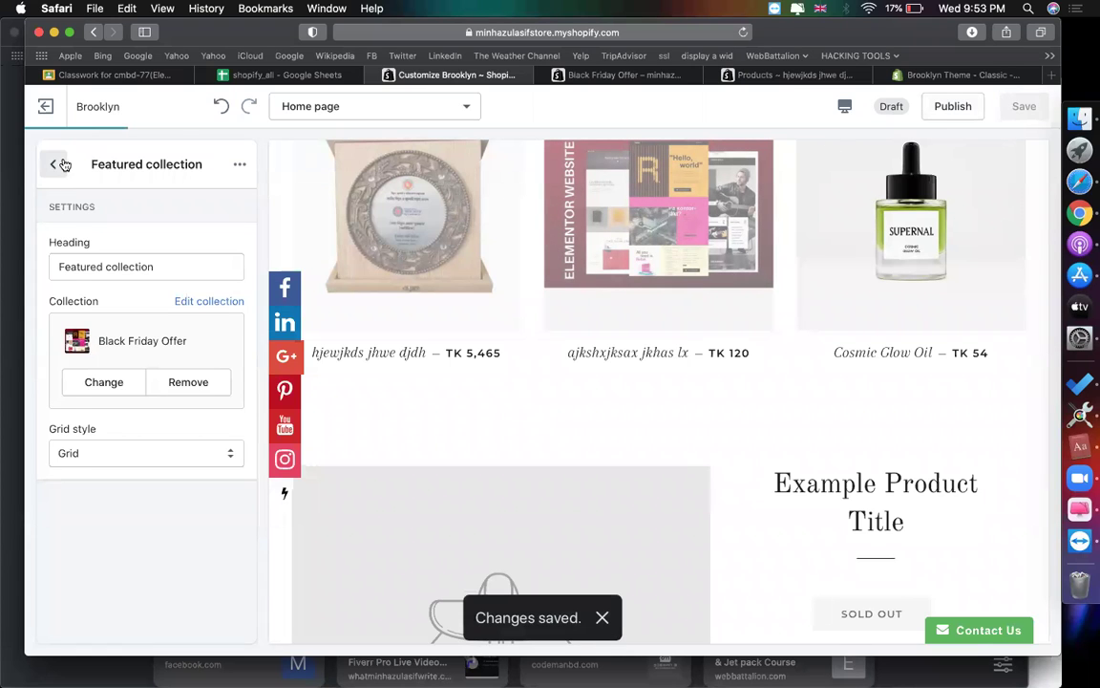
Step: Set Cosmic Glow Oil as the product shown in the home page's Featured product section
left_click(55, 158)
scroll(128, 343, "down", 2)
left_click(130, 377)
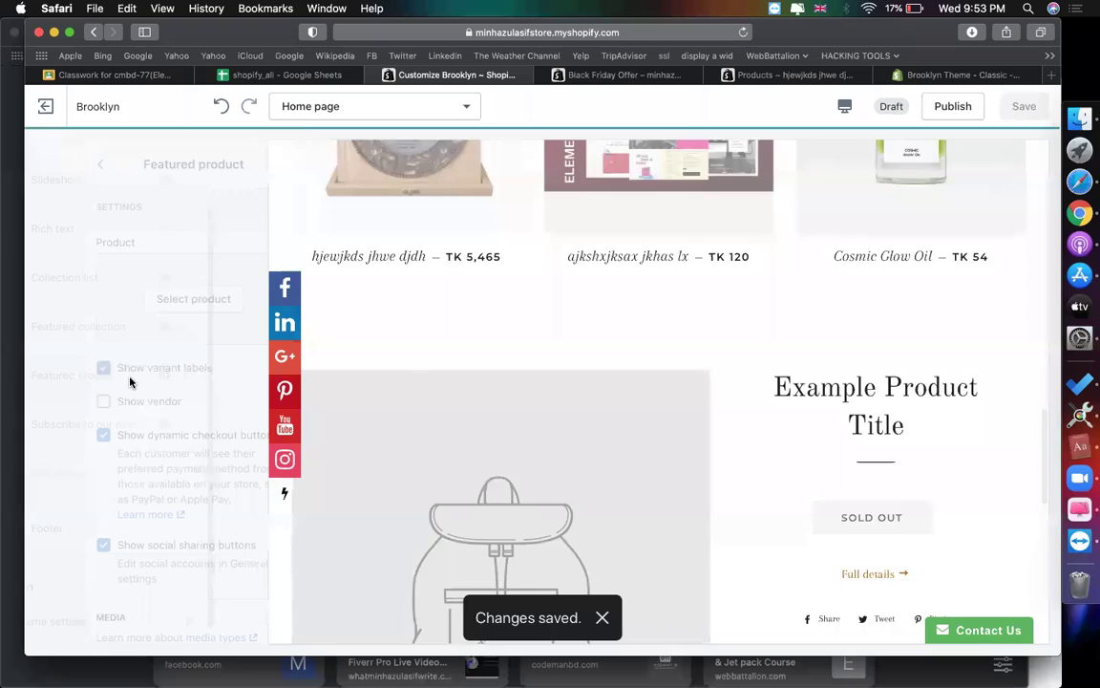
left_click(130, 304)
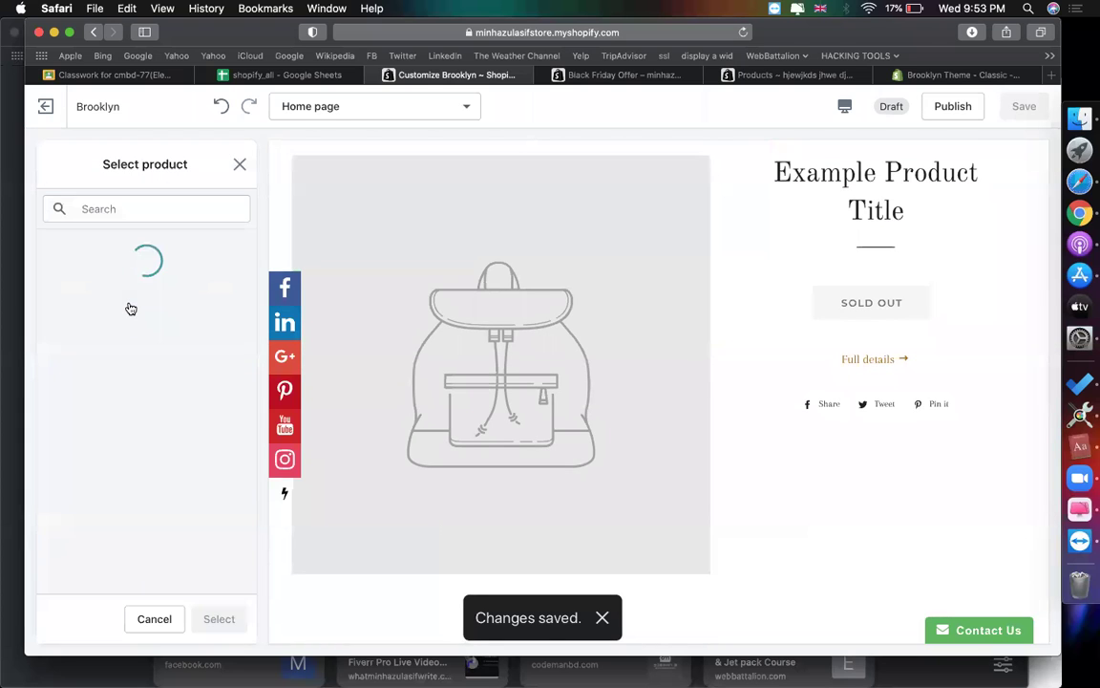
left_click(112, 341)
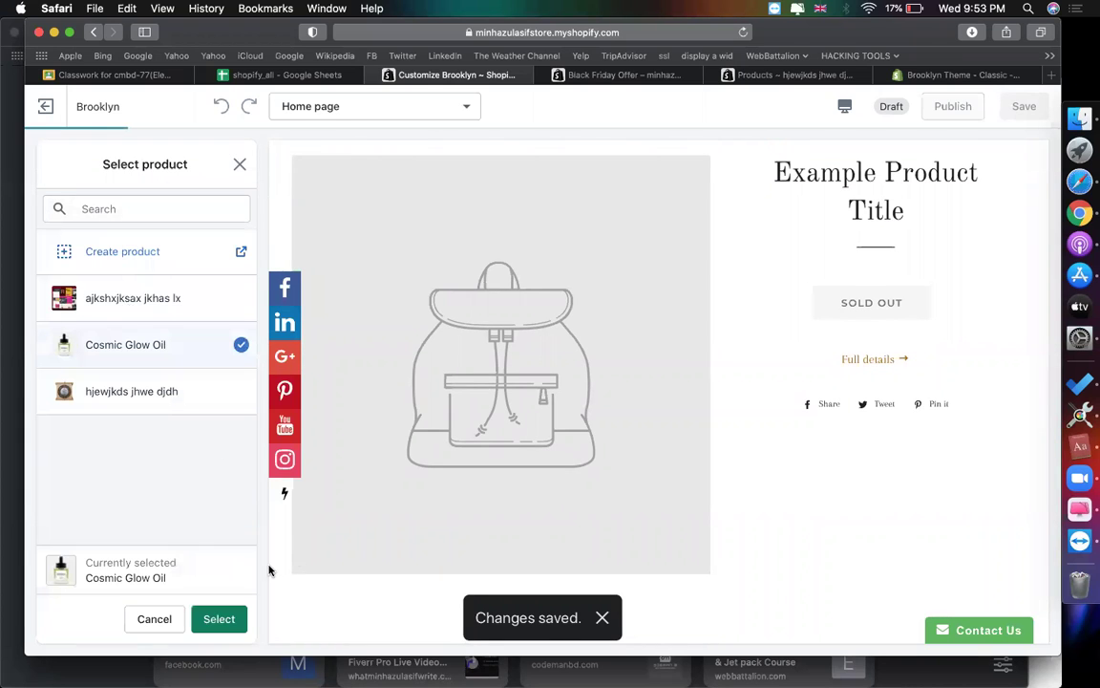
left_click(219, 618)
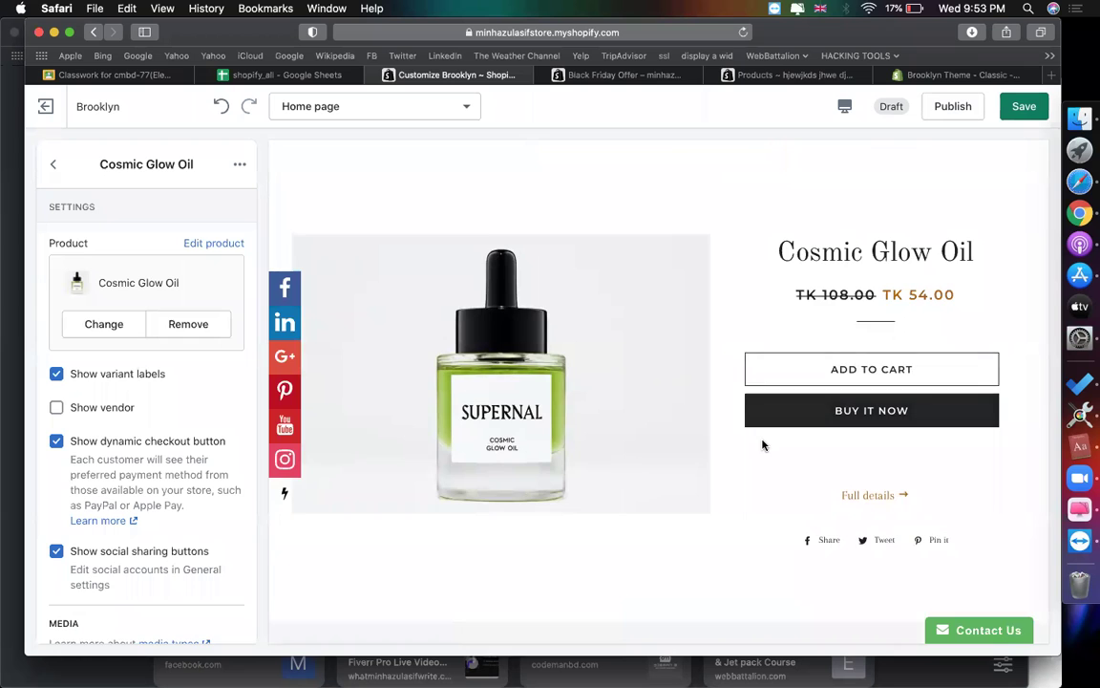
Step: Review the home page preview, from the offer text and collection list through the featured collection to the featured product
scroll(752, 444, "up", 2)
scroll(752, 444, "down", 4)
scroll(753, 445, "down", 1)
scroll(752, 446, "up", 6)
scroll(753, 446, "up", 3)
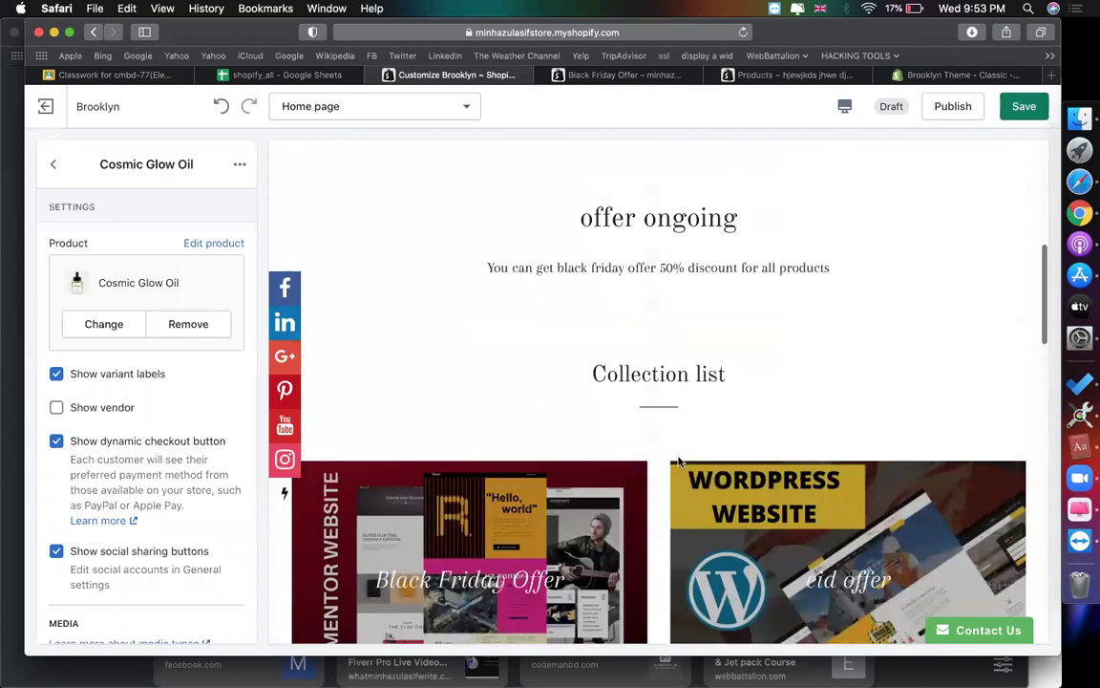
scroll(651, 331, "down", 6)
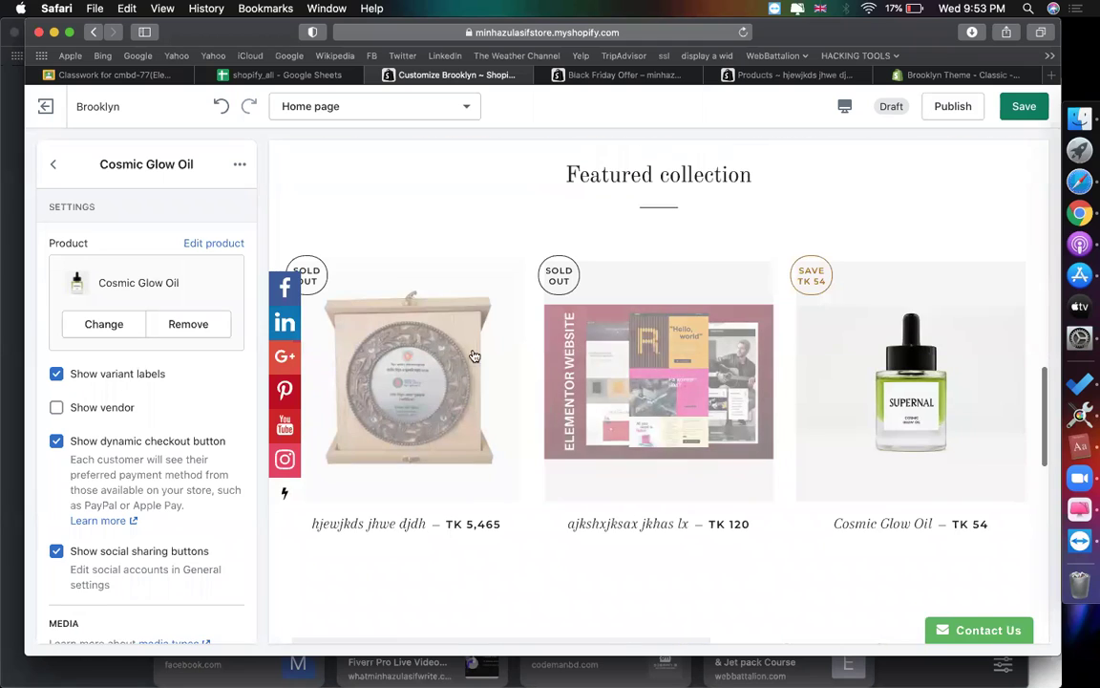
scroll(563, 334, "down", 3)
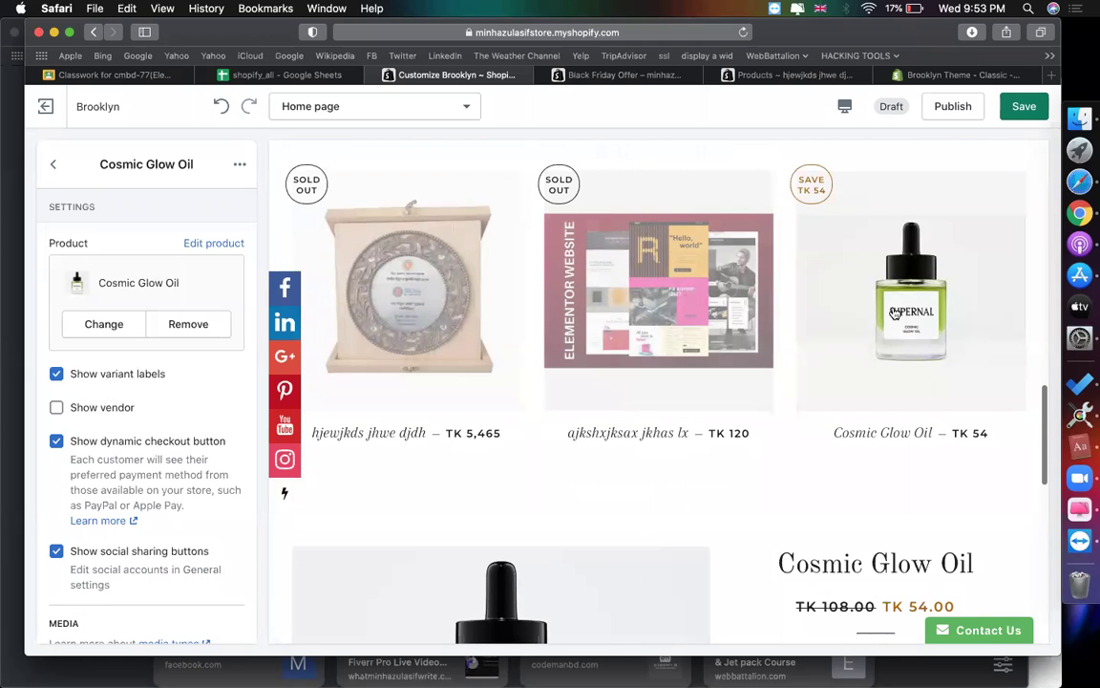
Step: Change the heading of the home page's newsletter signup section to "JOIN US"
scroll(891, 312, "down", 5)
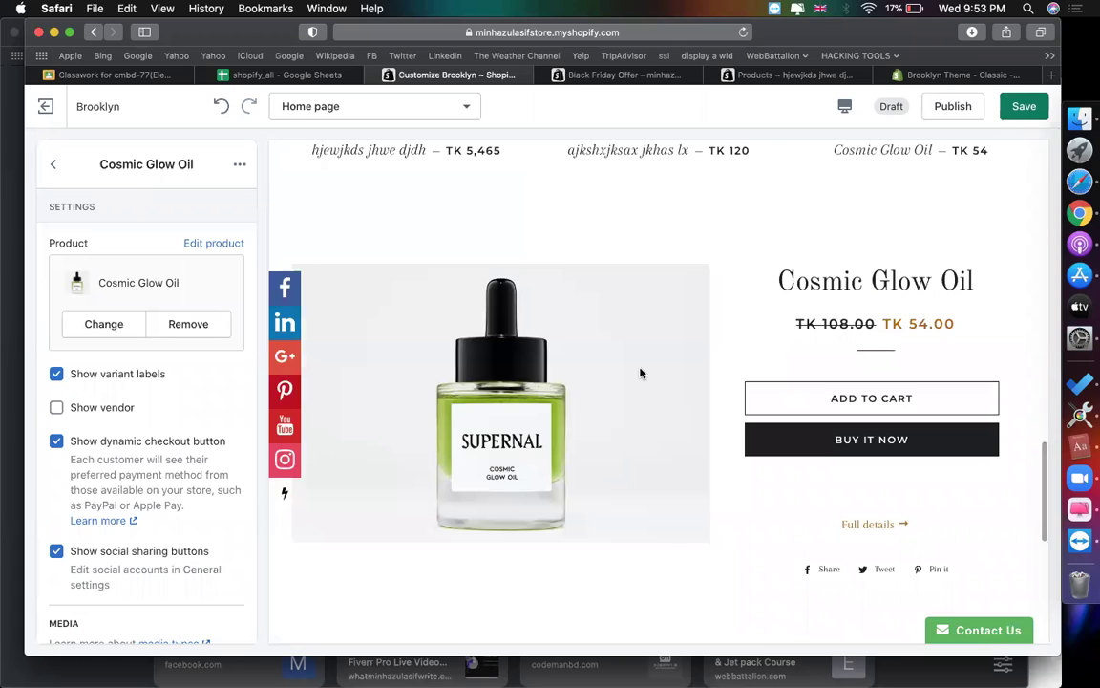
scroll(535, 363, "down", 2)
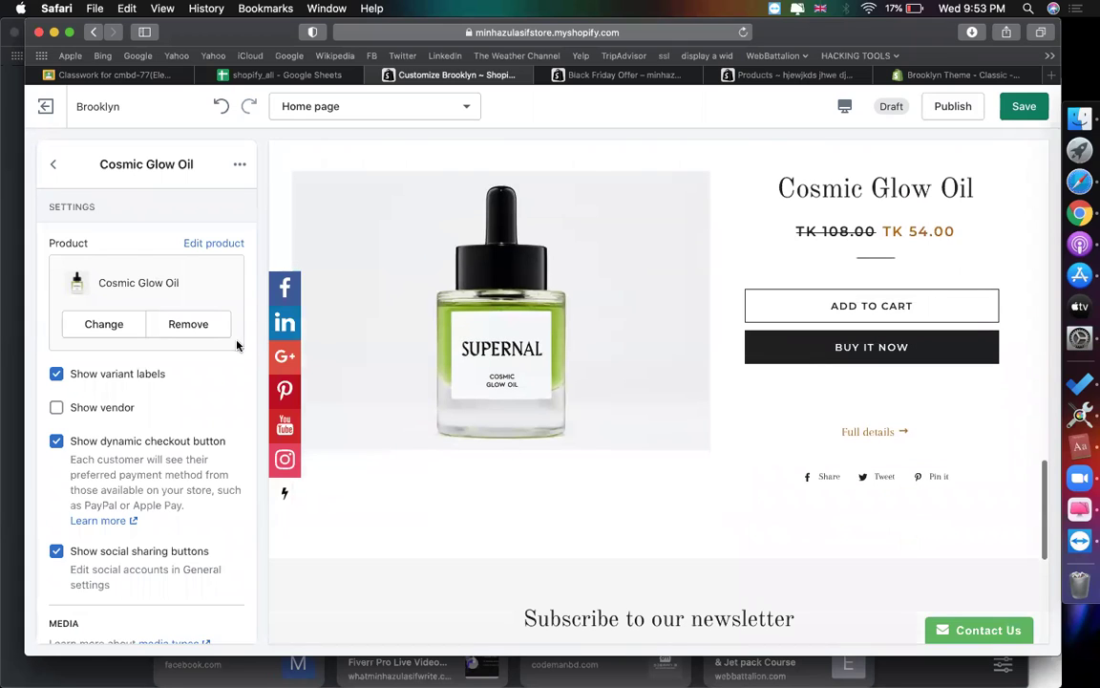
left_click(54, 168)
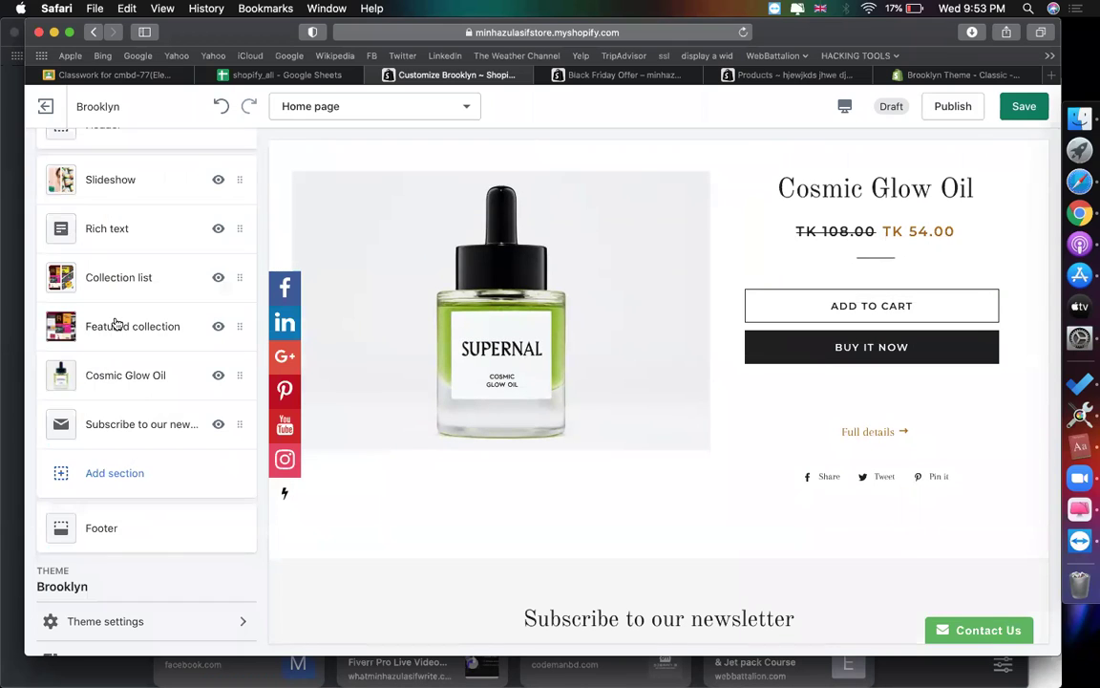
left_click(143, 424)
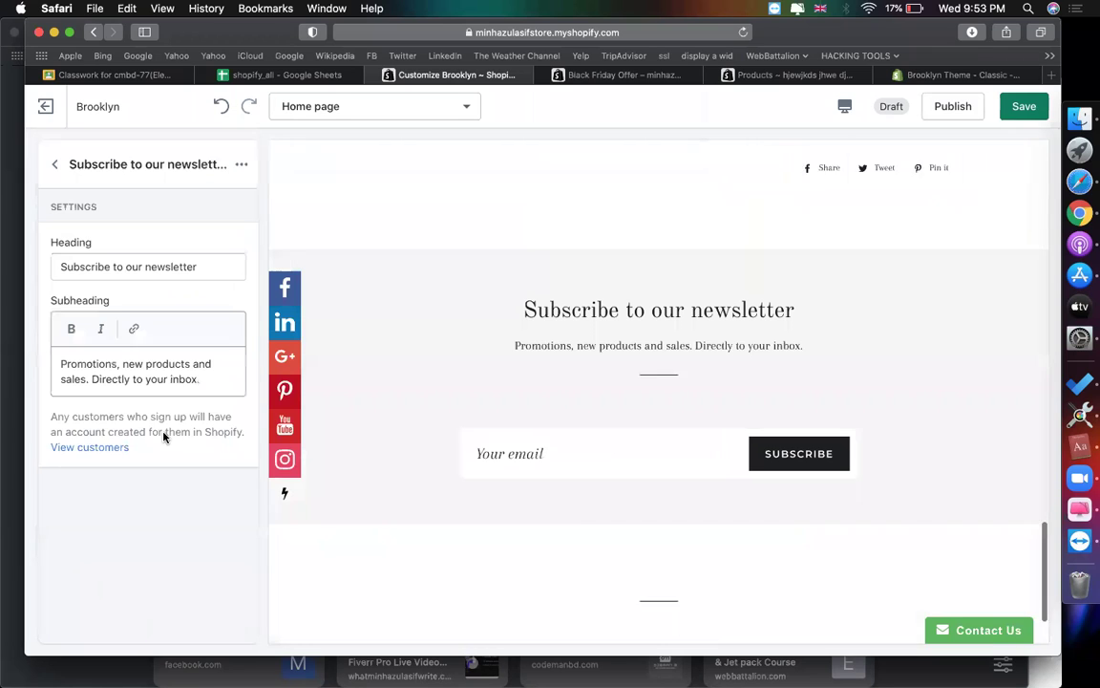
left_click(212, 258)
key("super+a")
type("JON")
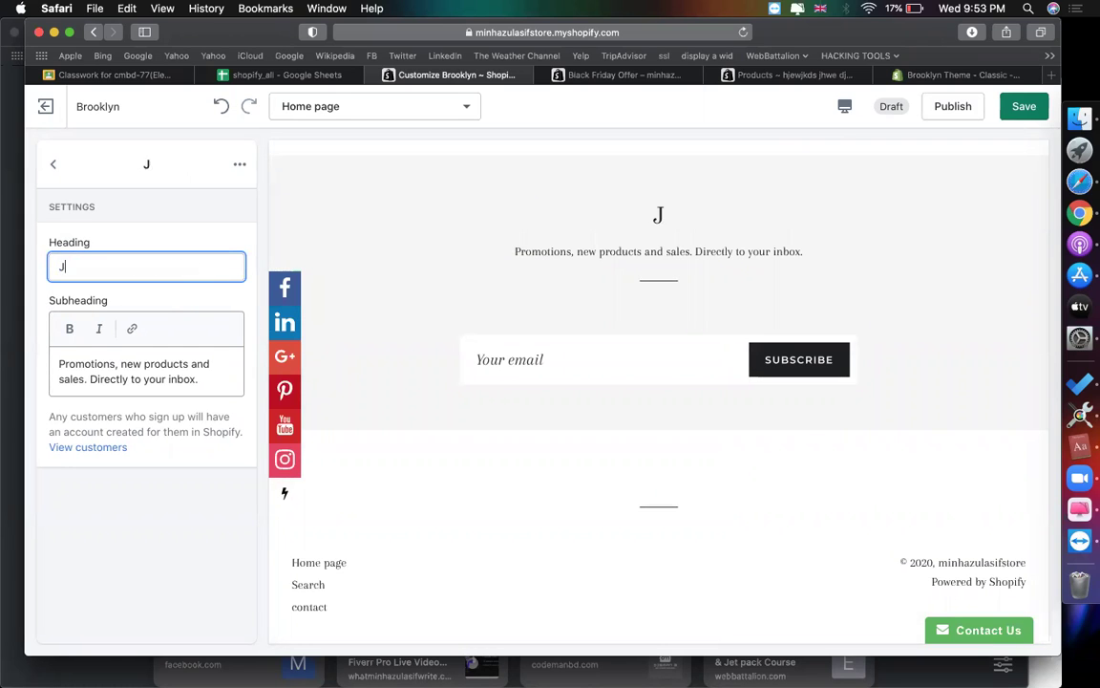
key("BackSpace")
key("BackSpace")
type("IN US")
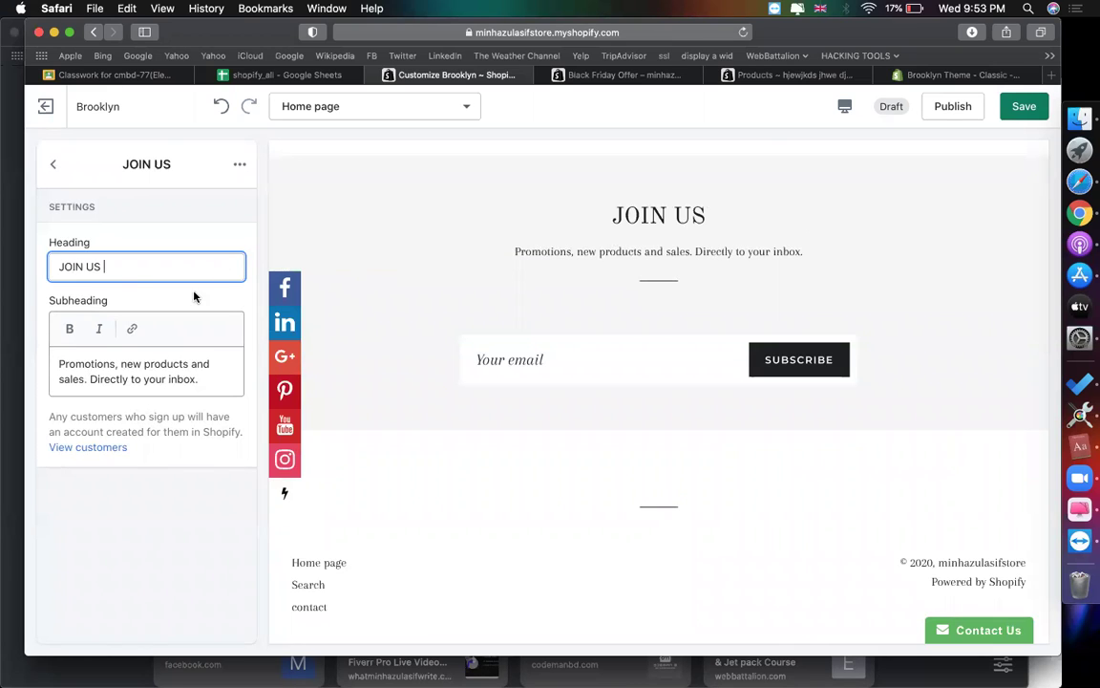
Step: Replace the newsletter section's subheading with "join us to get offers !" and return to the home page's section list
left_click(194, 378)
key("super+a")
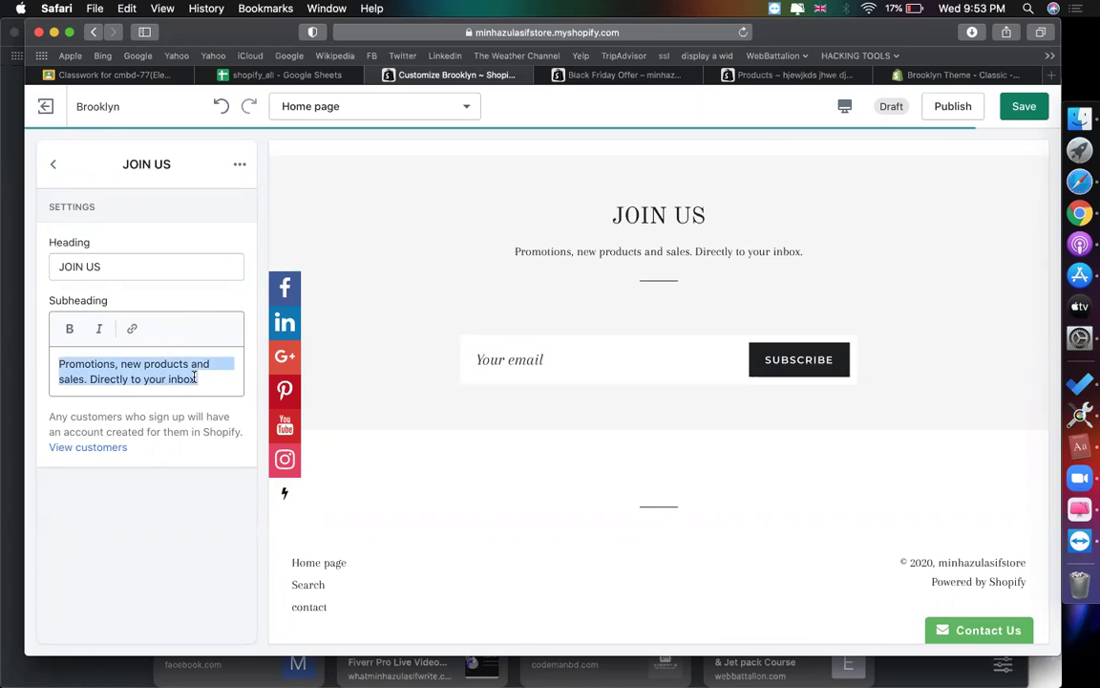
type("join us to get offers !")
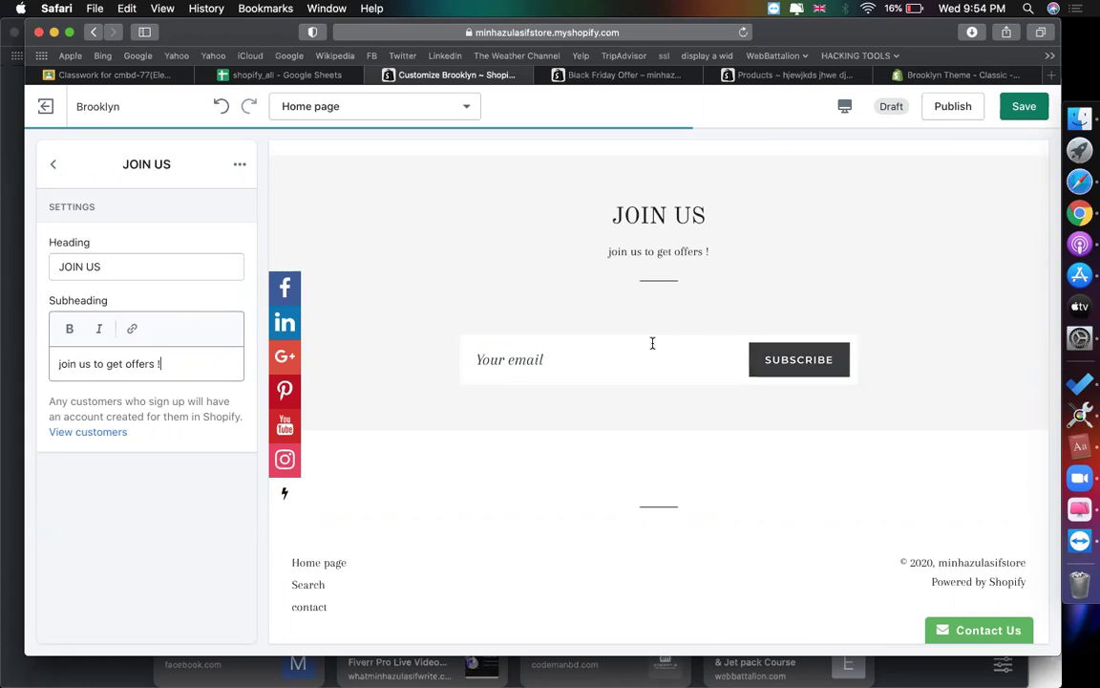
left_click(52, 169)
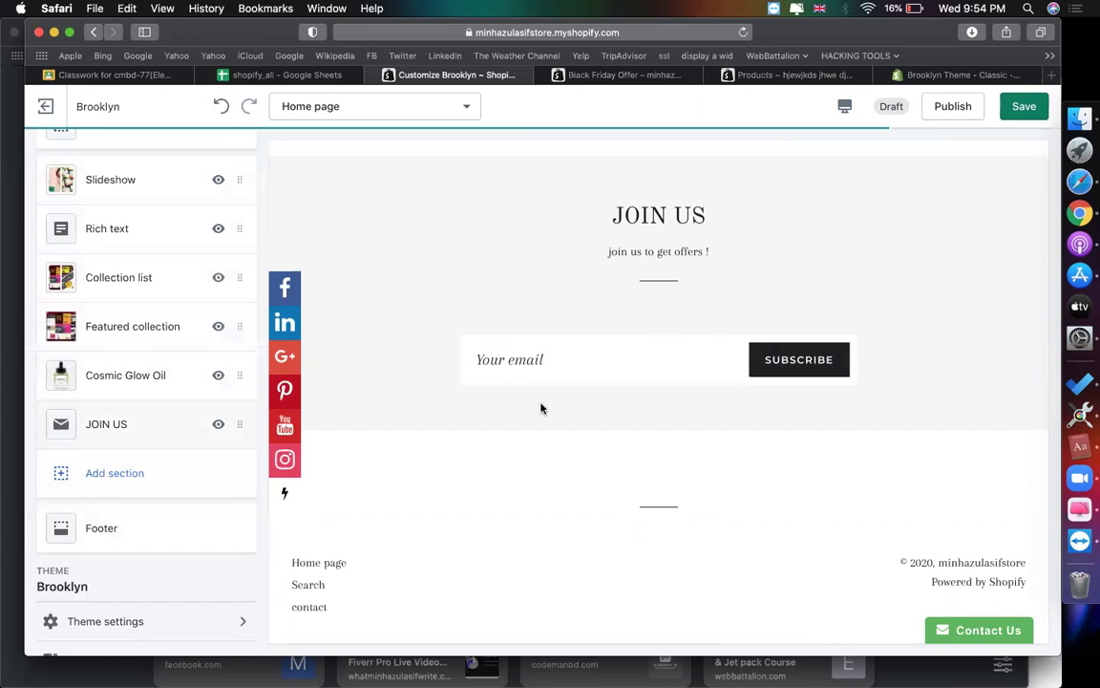
Step: Add a Video section to the home page below the JOIN US newsletter section
scroll(555, 331, "down", 1)
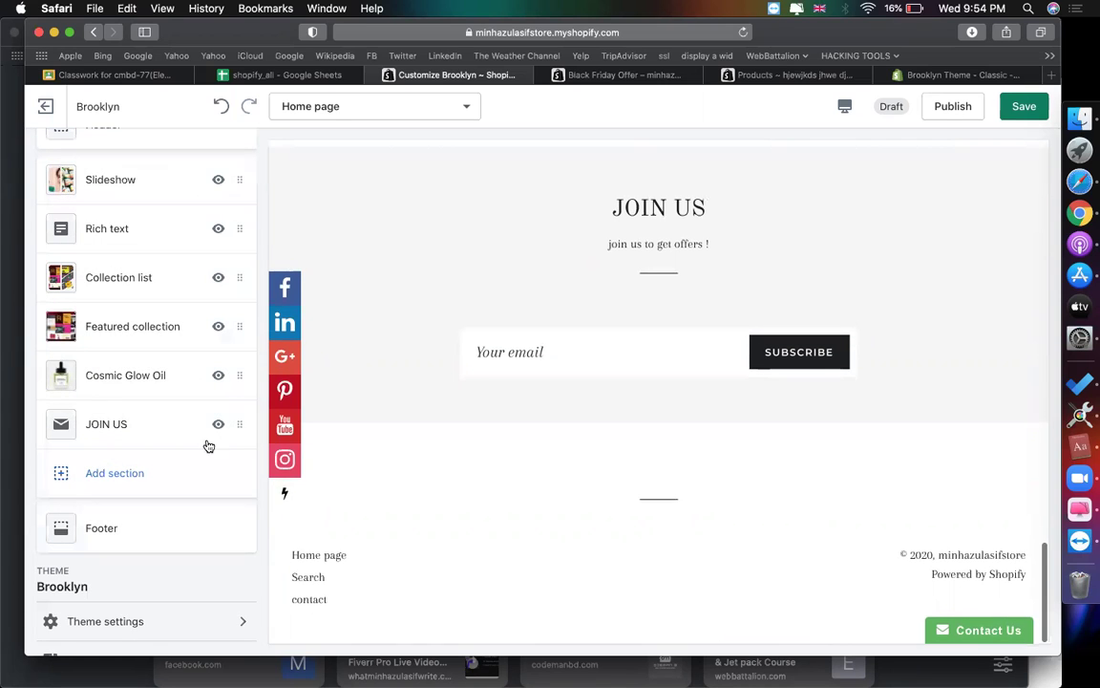
left_click(119, 474)
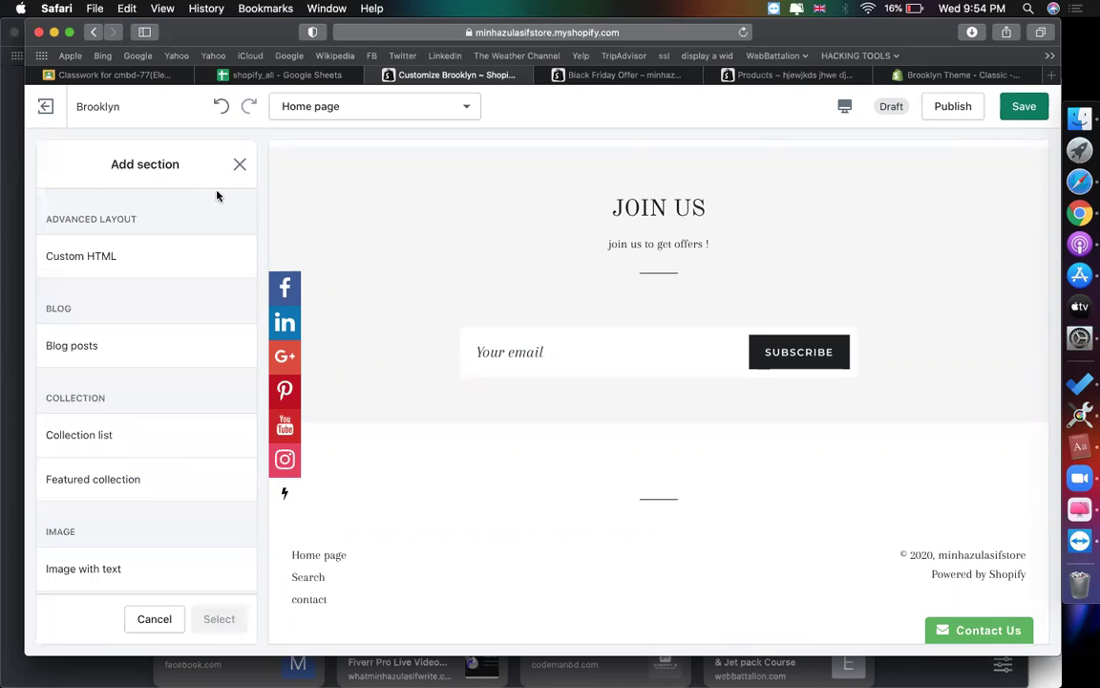
left_click(240, 164)
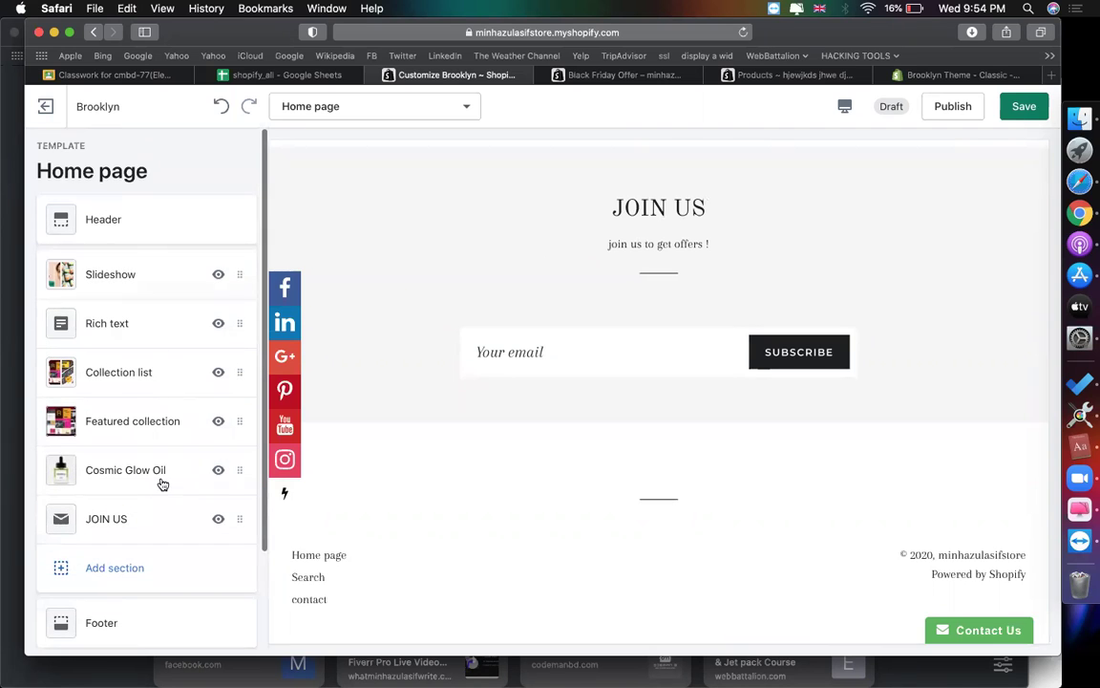
scroll(162, 484, "down", 3)
left_click(104, 445)
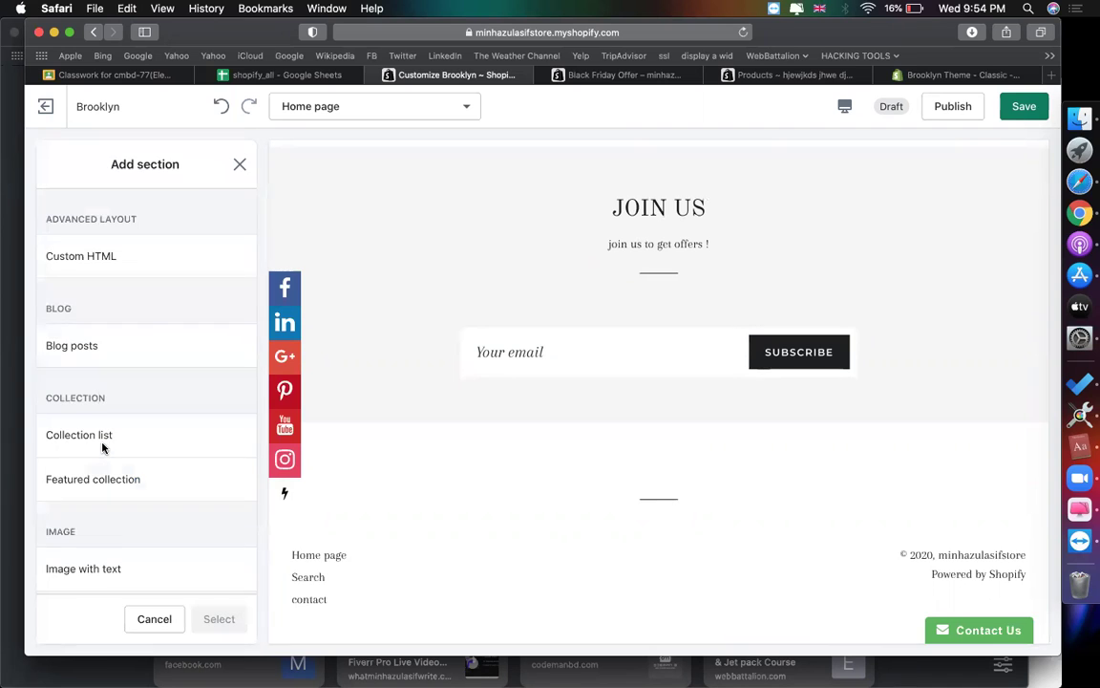
scroll(164, 354, "down", 5)
scroll(165, 353, "down", 5)
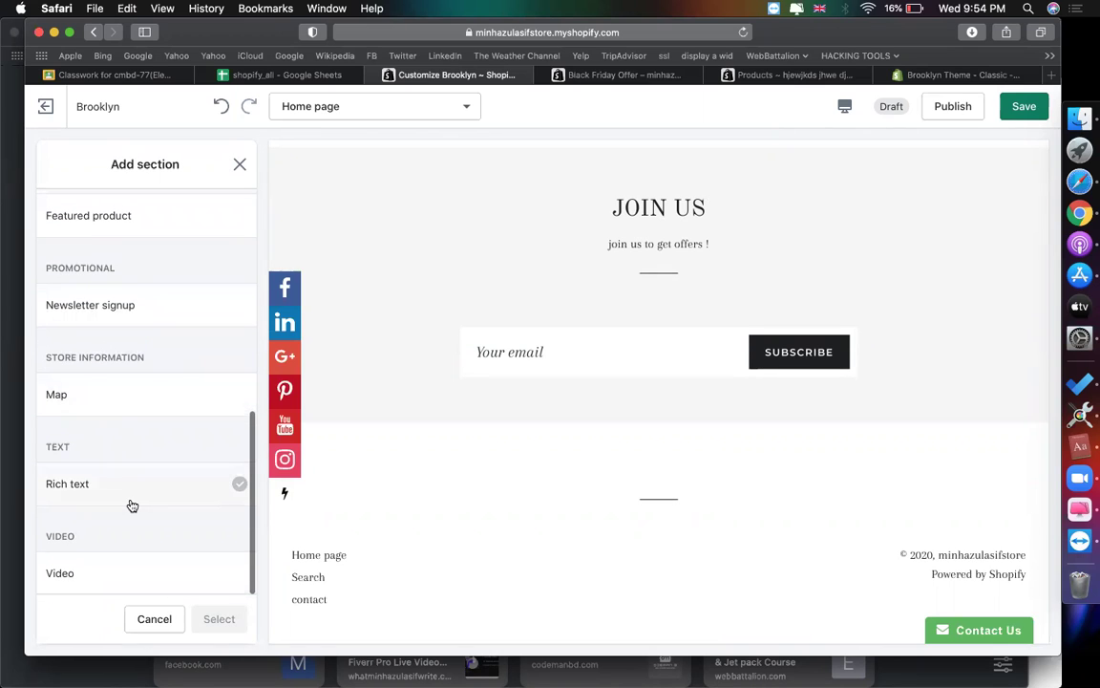
left_click(91, 573)
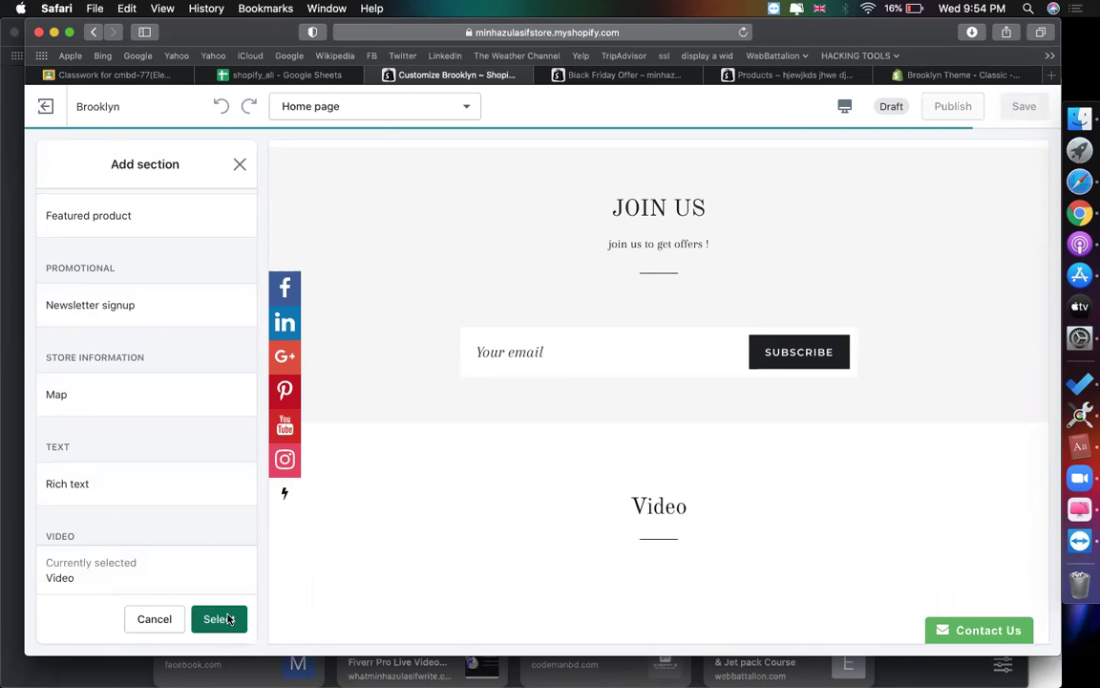
left_click(218, 619)
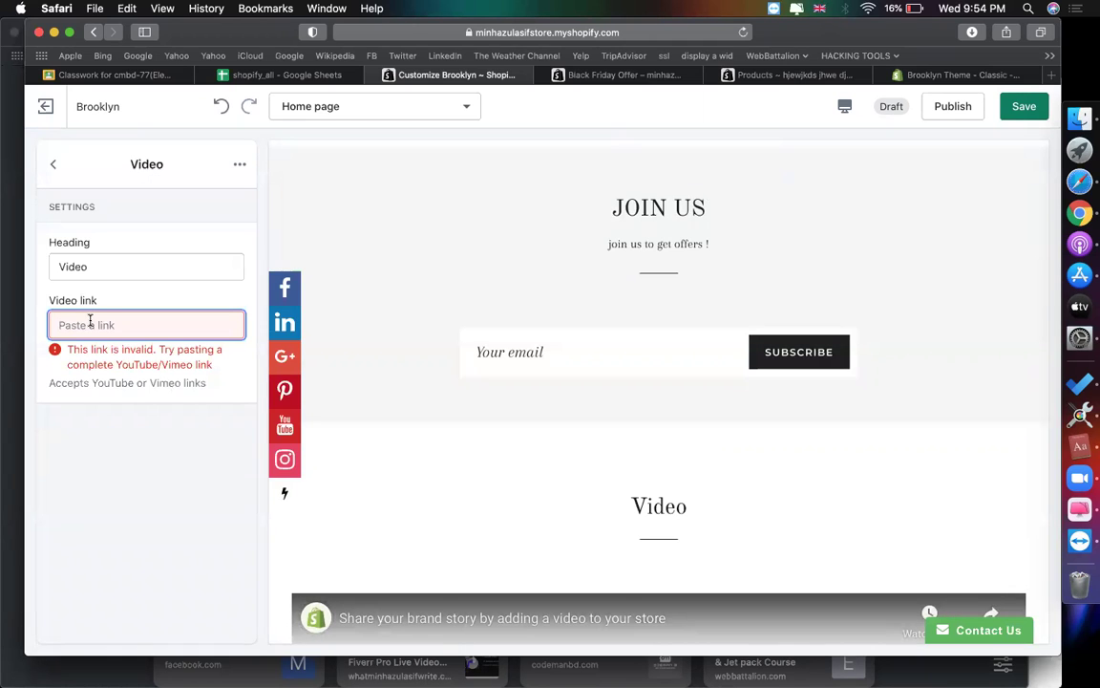
Step: Load YouTube in the browser tab holding the Brooklyn theme store page and browse the suggested videos
left_click(1017, 77)
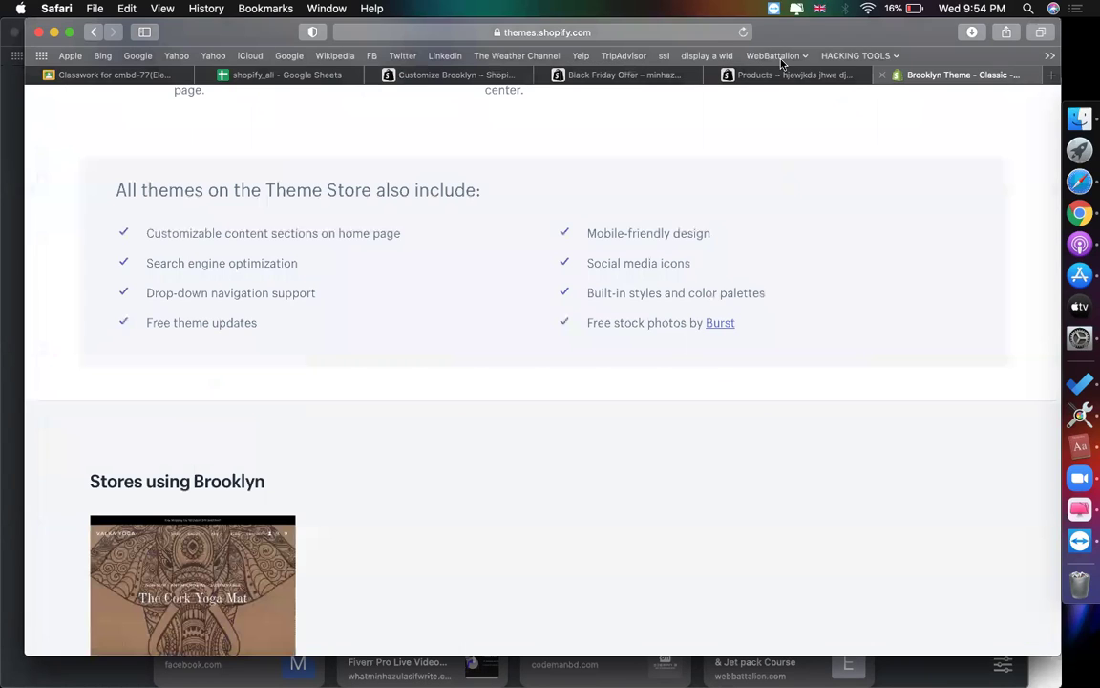
left_click(718, 32)
type("youtube")
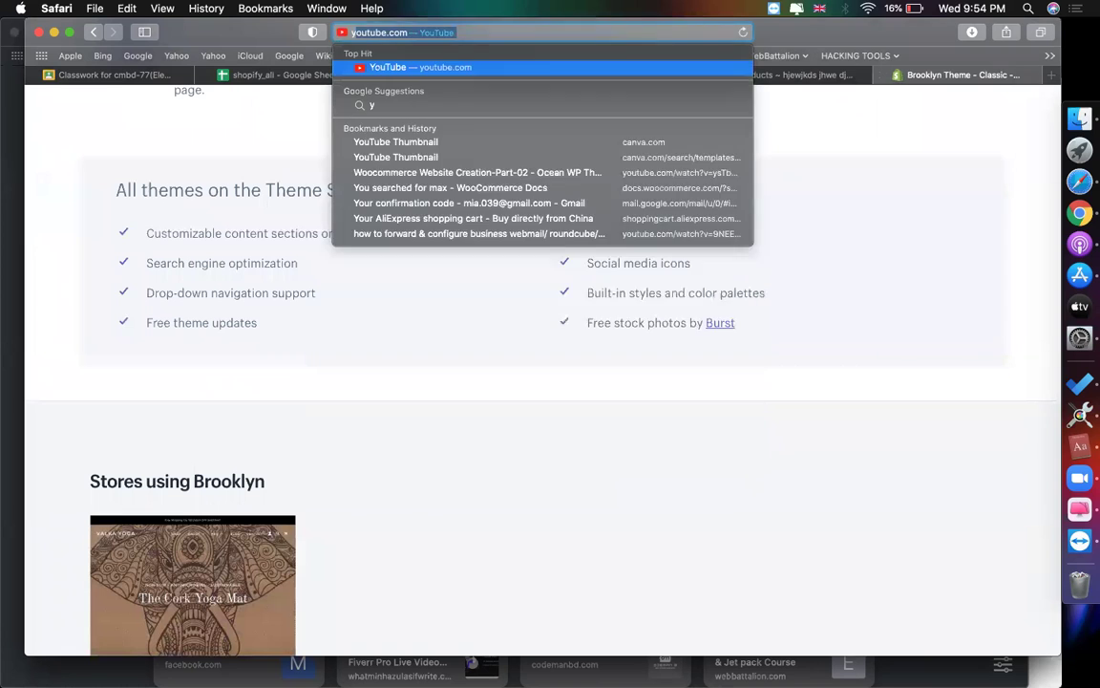
key("Return")
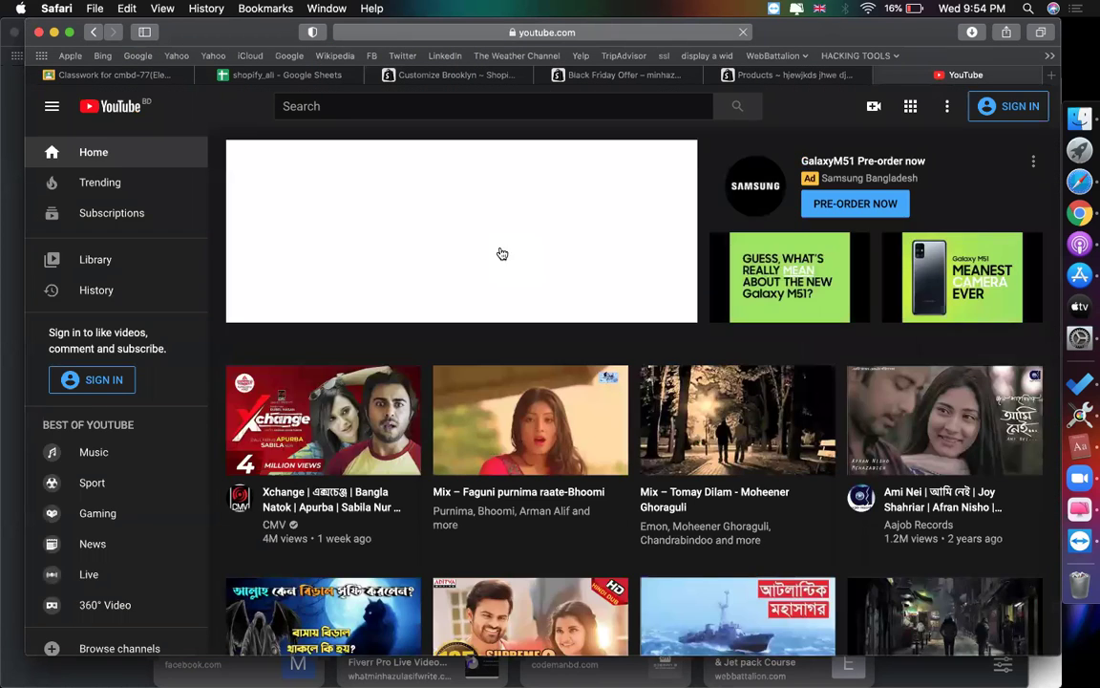
scroll(501, 253, "down", 5)
scroll(501, 253, "down", 3)
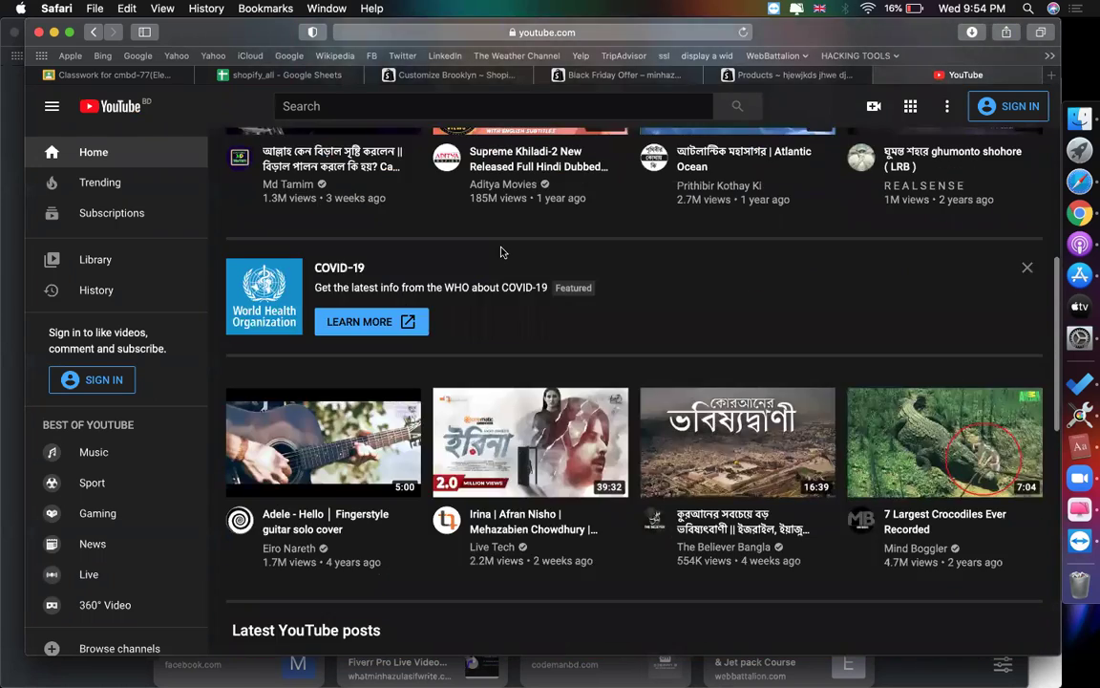
scroll(501, 253, "up", 4)
Step: Search YouTube for "wordpres s" and open the WordPress Bangla Tutorial playlist from the results
left_click(336, 106)
type("wo")
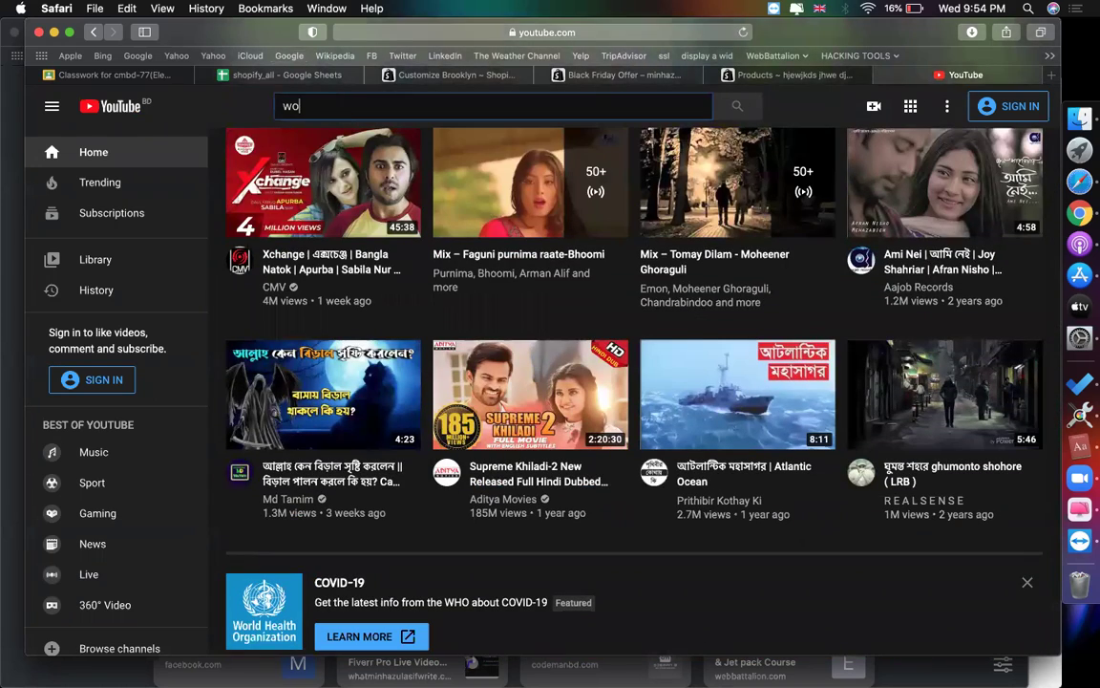
type("rdpres s")
key("Return")
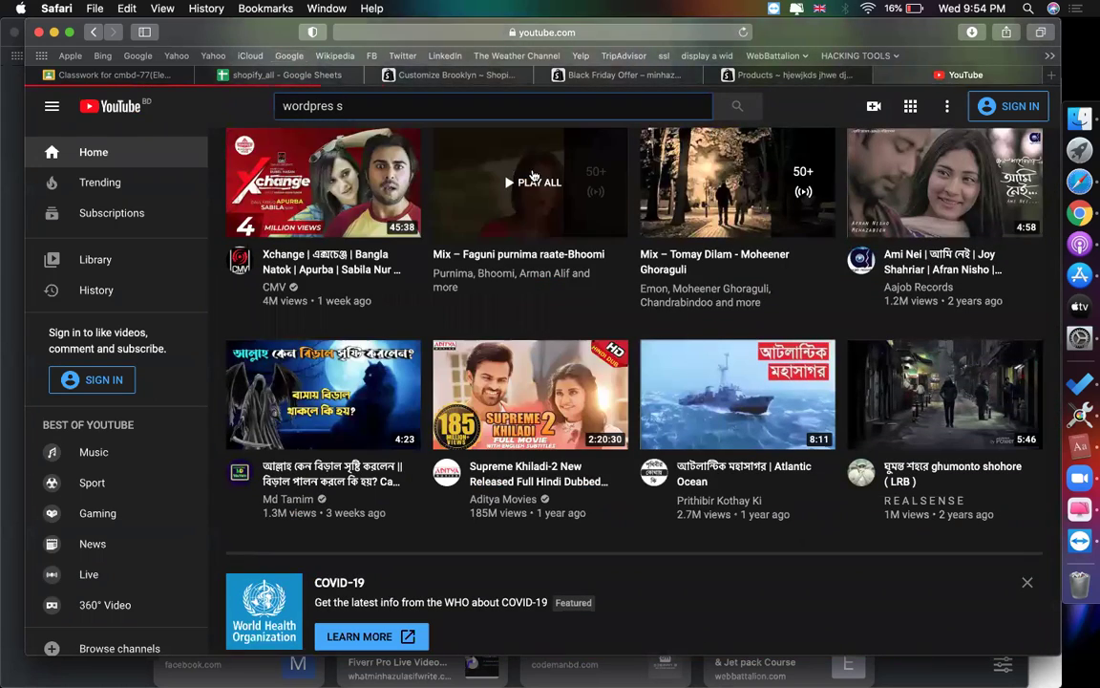
scroll(400, 375, "down", 1)
scroll(399, 375, "down", 2)
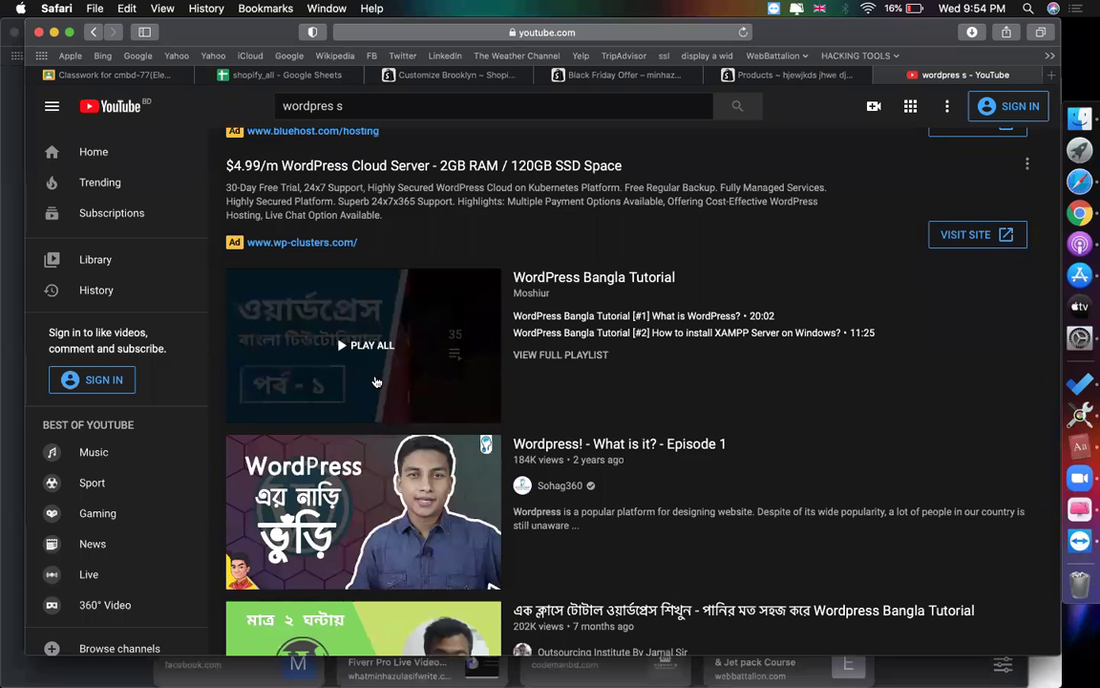
left_click(461, 315)
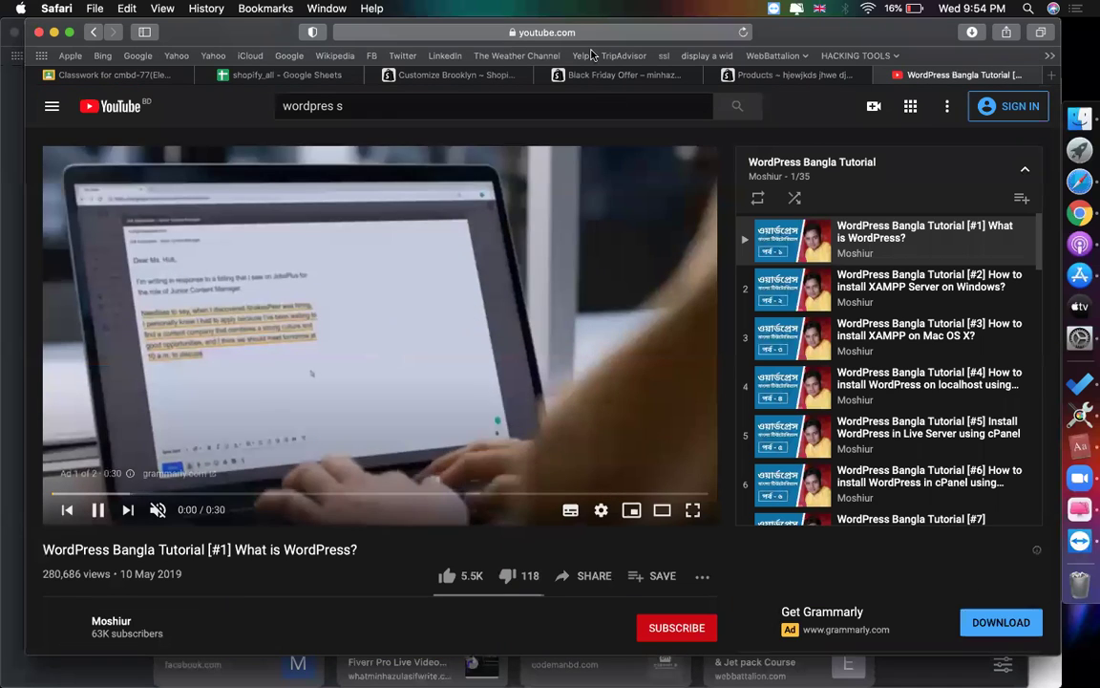
Step: Pause the "WordPress Bangla Tutorial [#1] What is WordPress?" video and copy its short share link
left_click(463, 318)
left_click(569, 35)
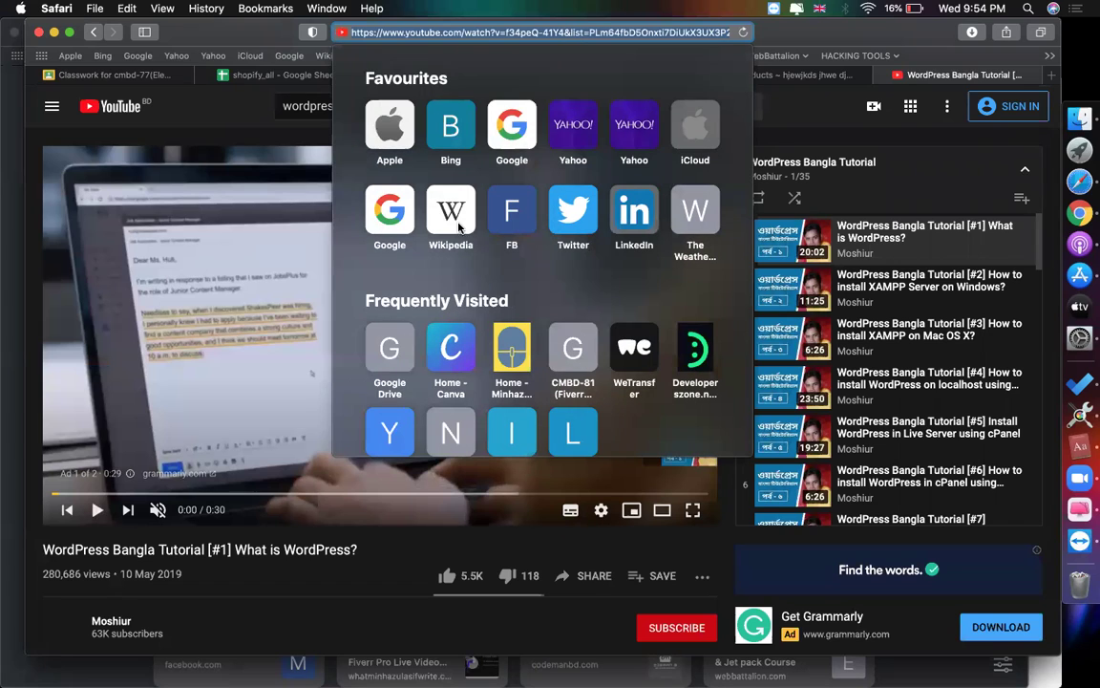
left_click(594, 577)
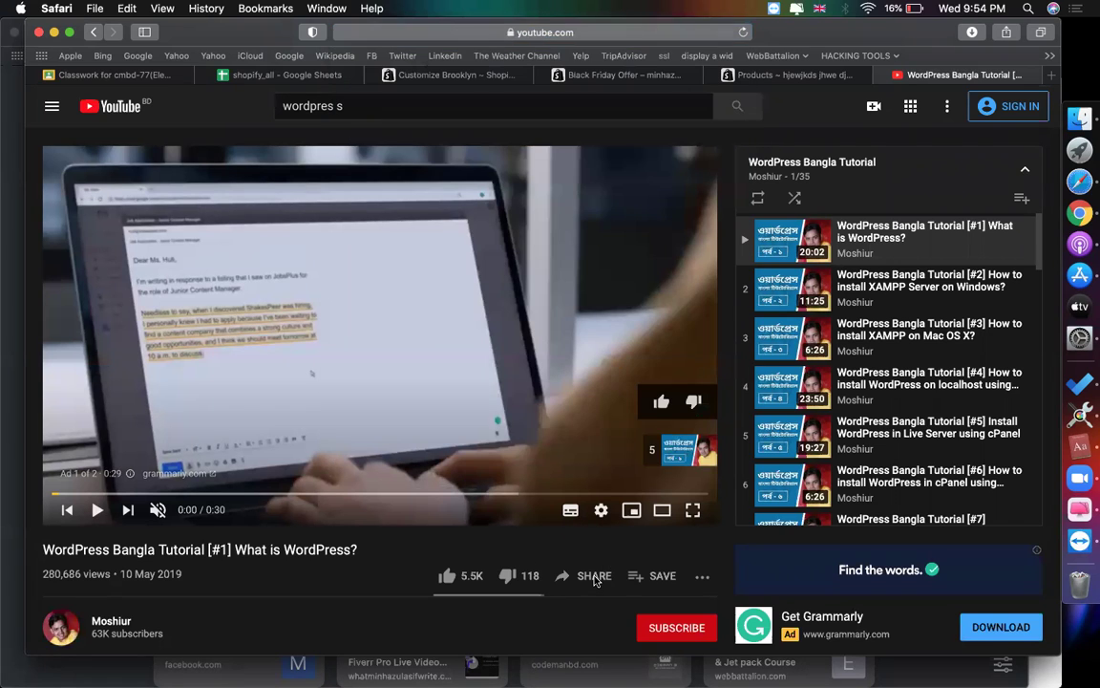
left_click(594, 577)
left_click(694, 402)
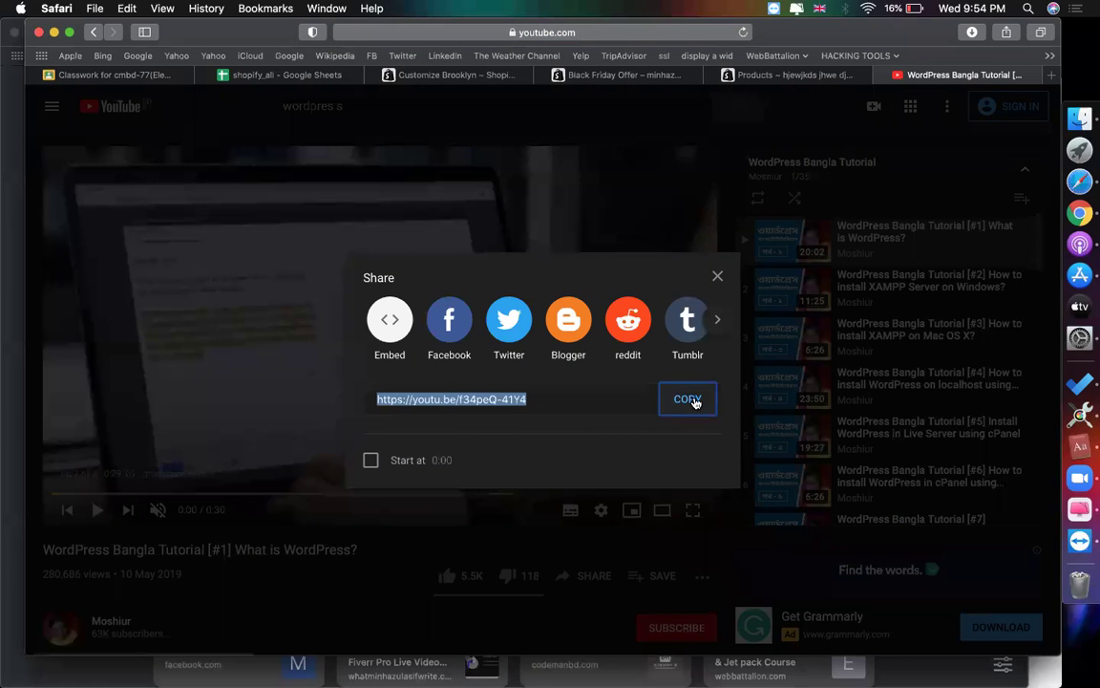
left_click(563, 76)
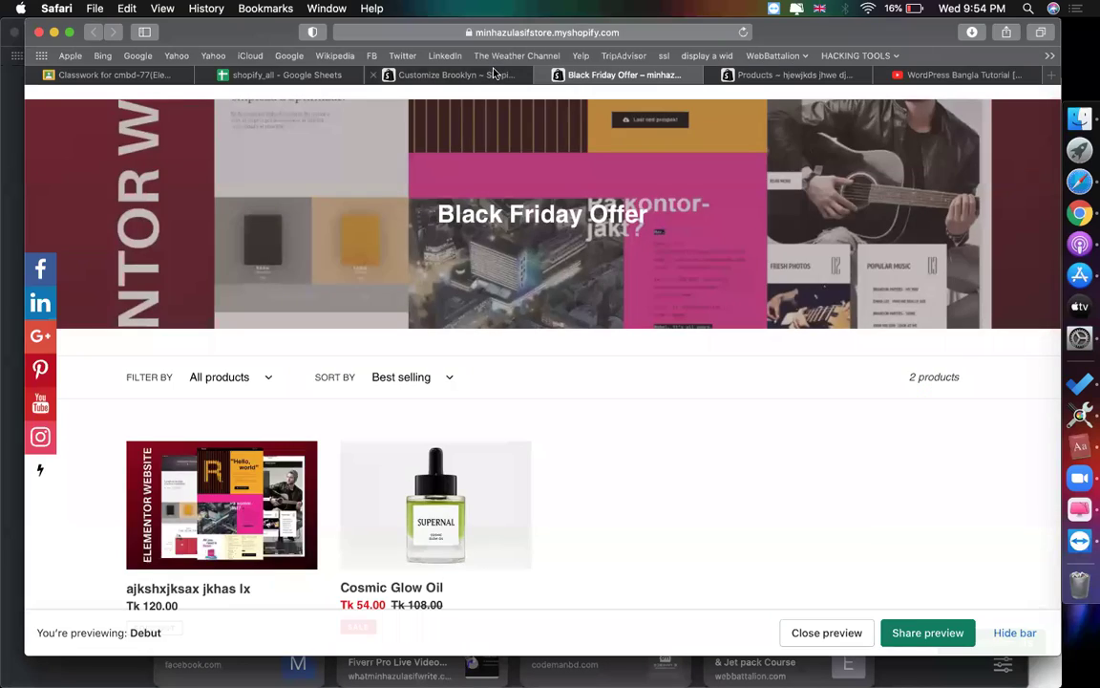
left_click(494, 73)
left_click(112, 325)
key("super+v")
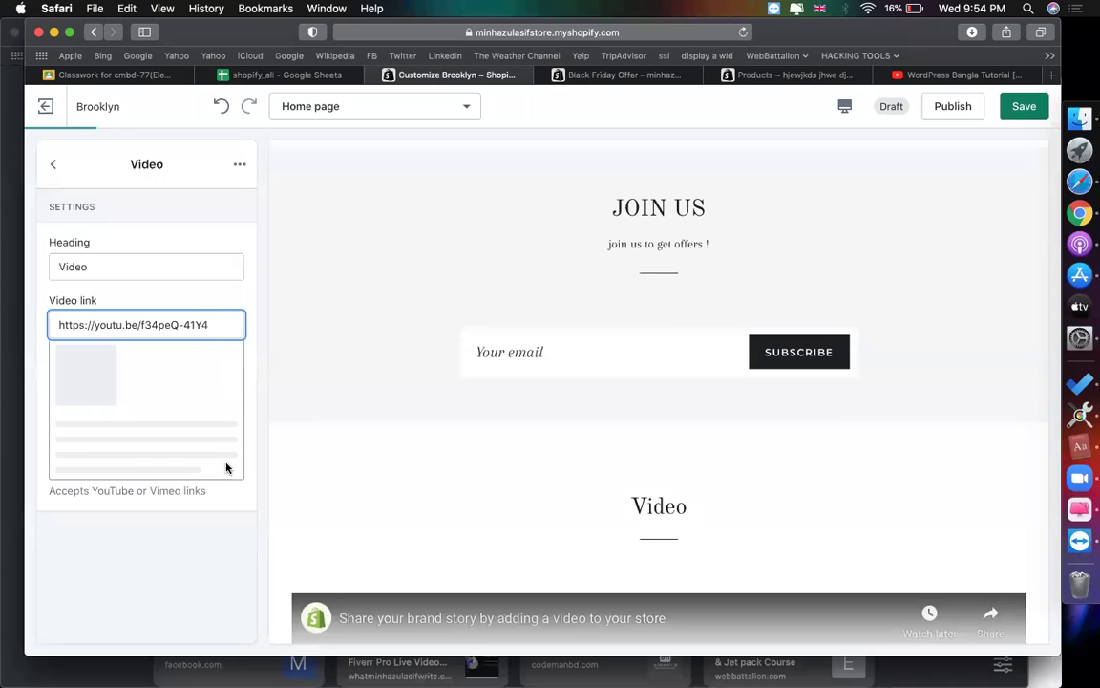
scroll(451, 477, "down", 5)
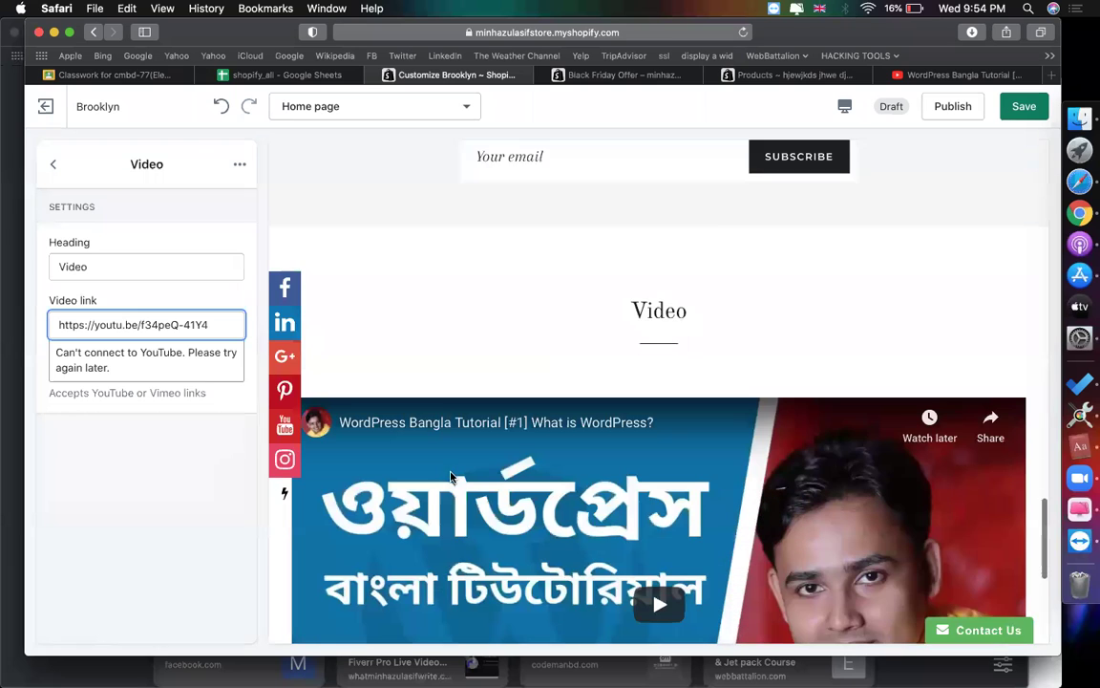
scroll(325, 276, "up", 1)
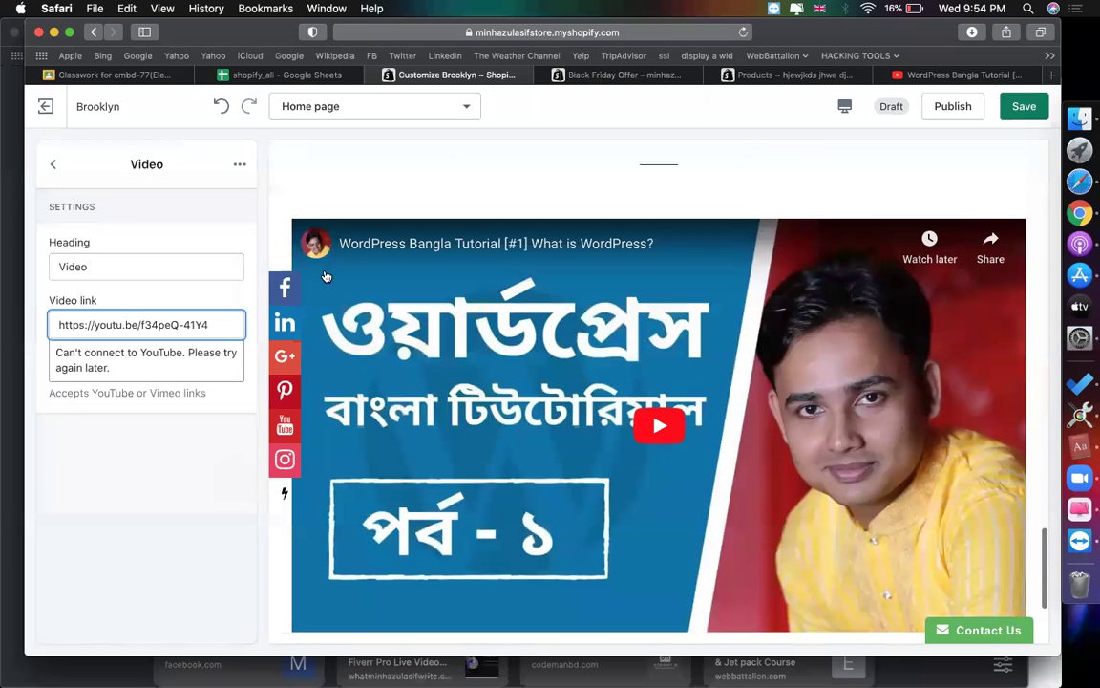
Step: Set the Video section's heading to "How to use products" and return to the home page's section list
left_click(129, 498)
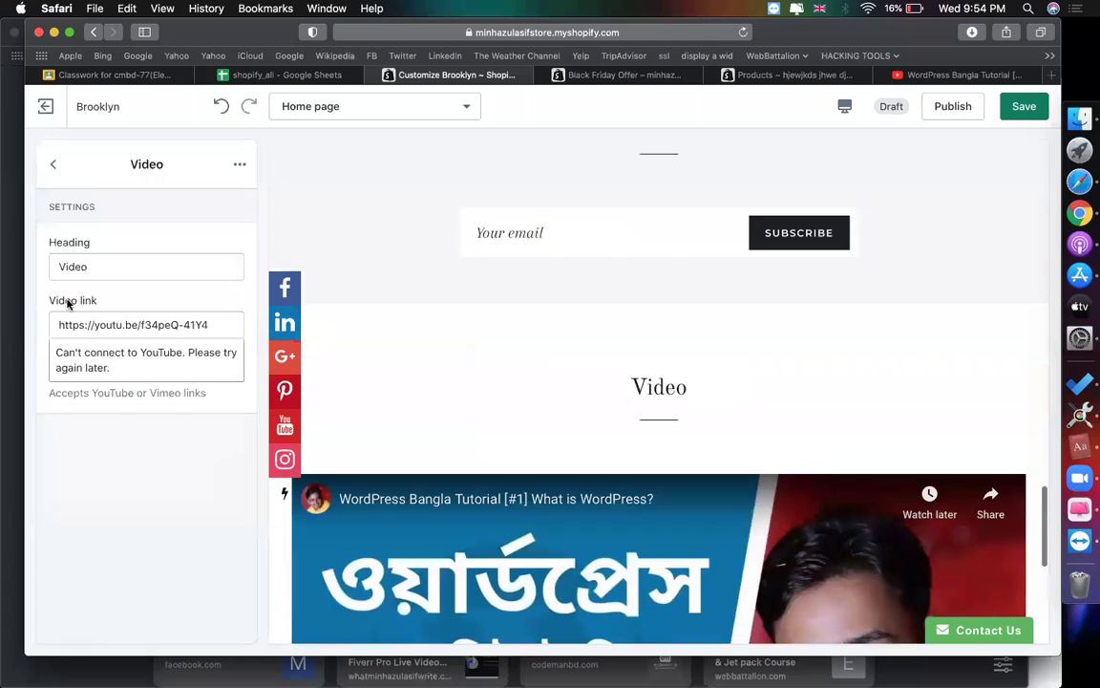
left_click(115, 271)
type("FeatureHow to use pro")
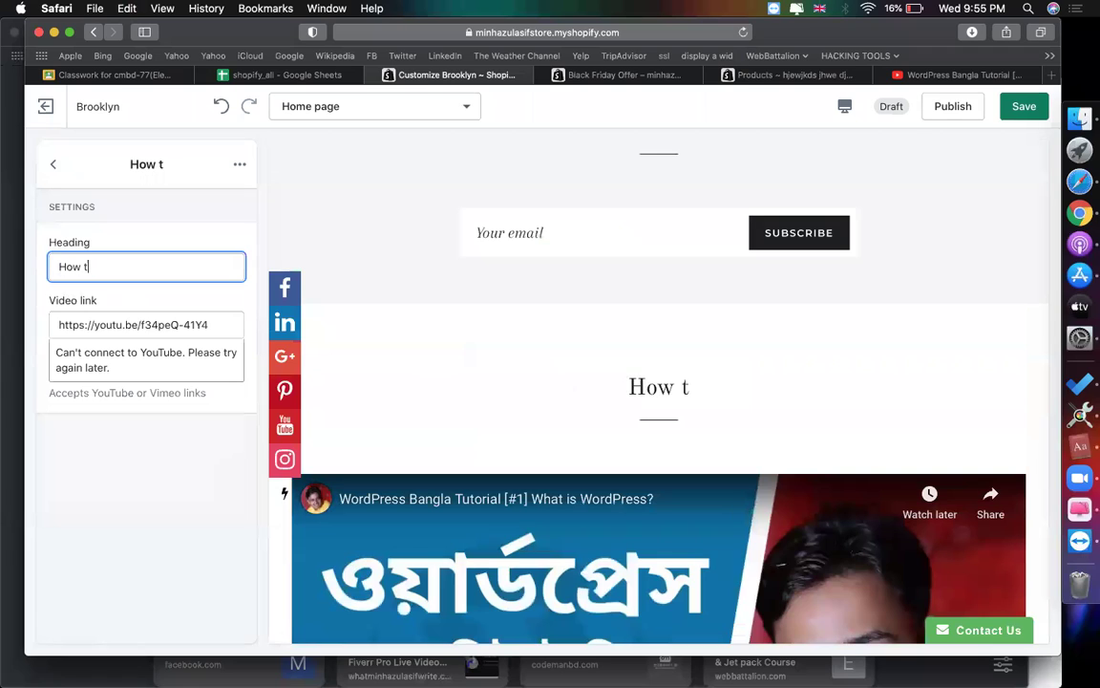
type("ducts")
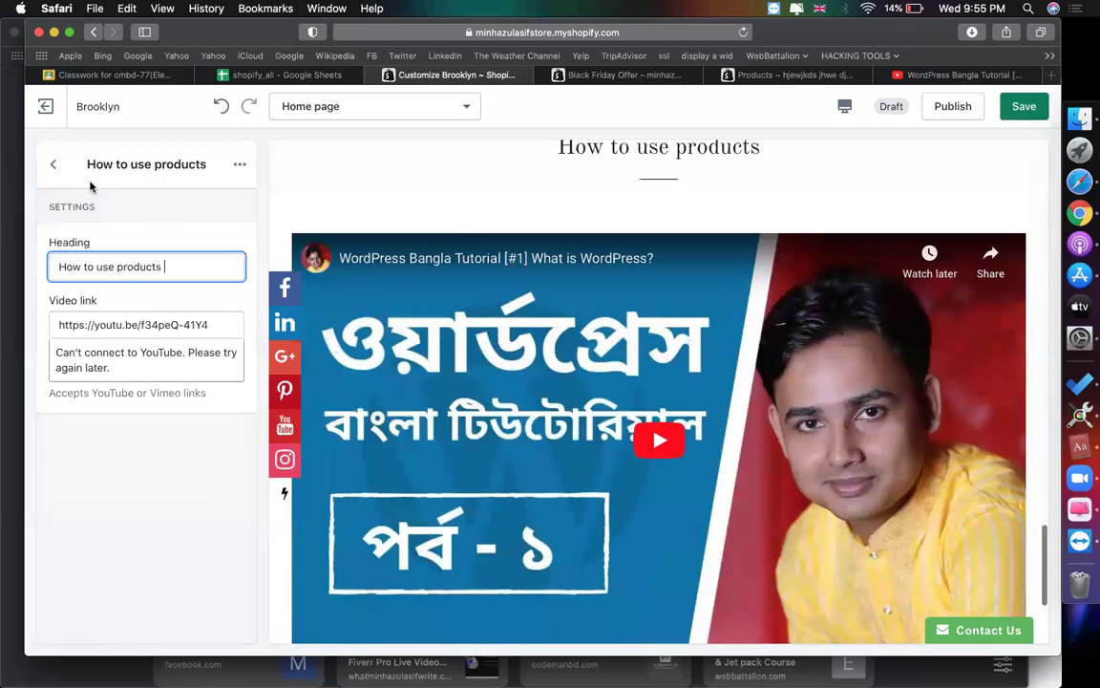
left_click(55, 164)
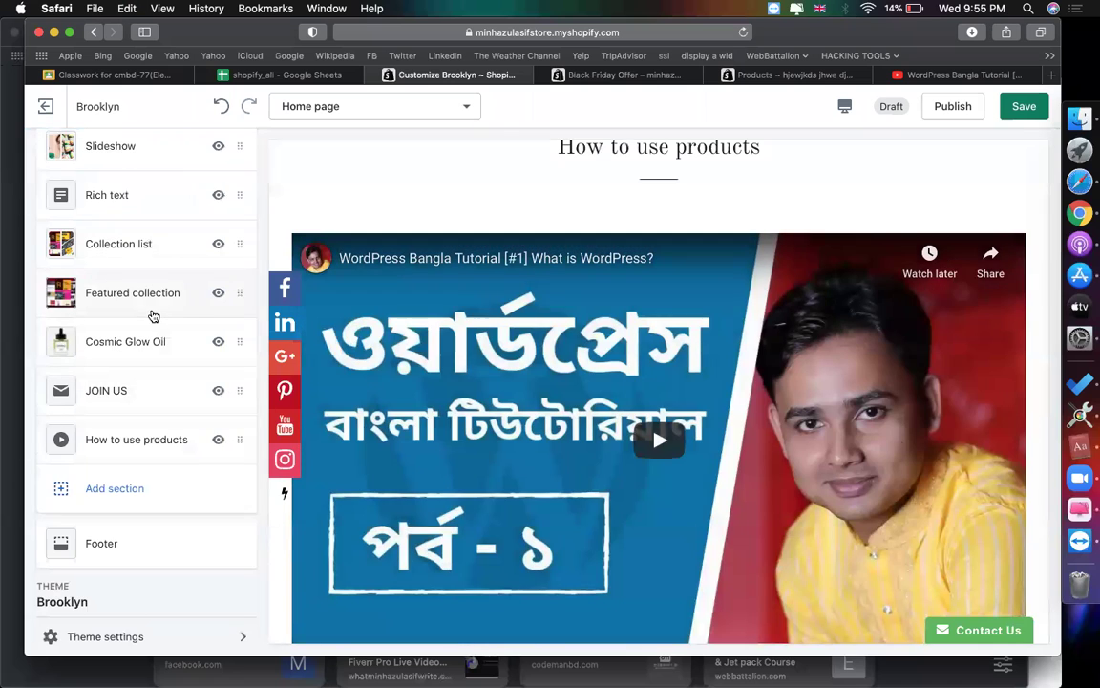
Step: Add an Image with text section below the How to use products video section on the home page
scroll(143, 382, "down", 1)
left_click(215, 409)
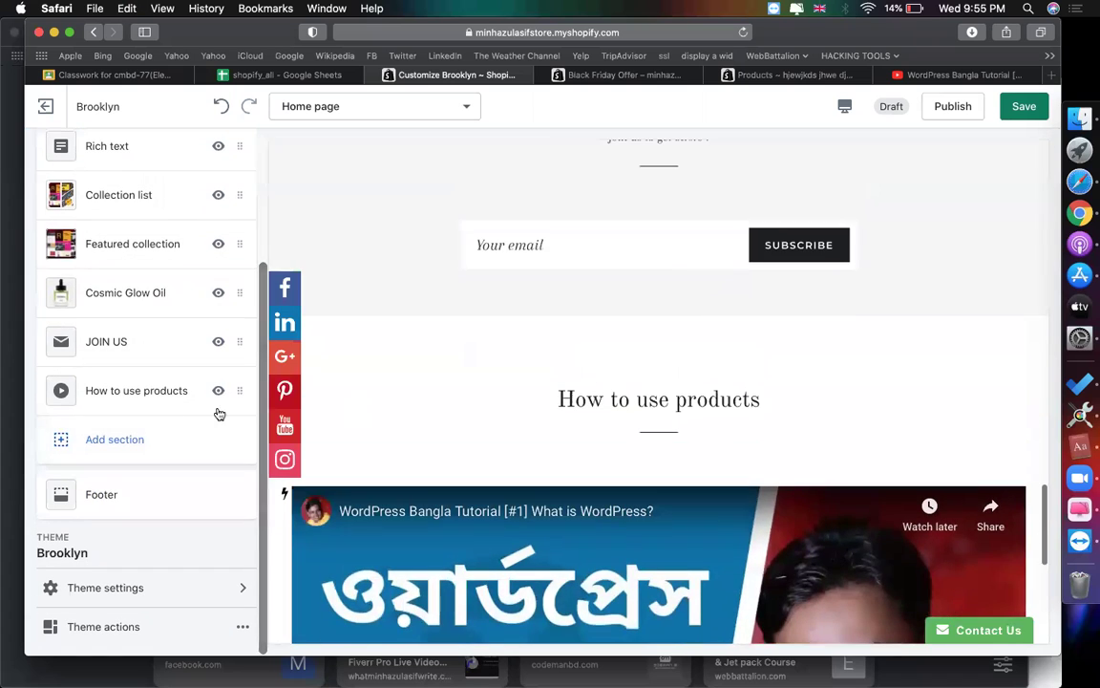
left_click(53, 165)
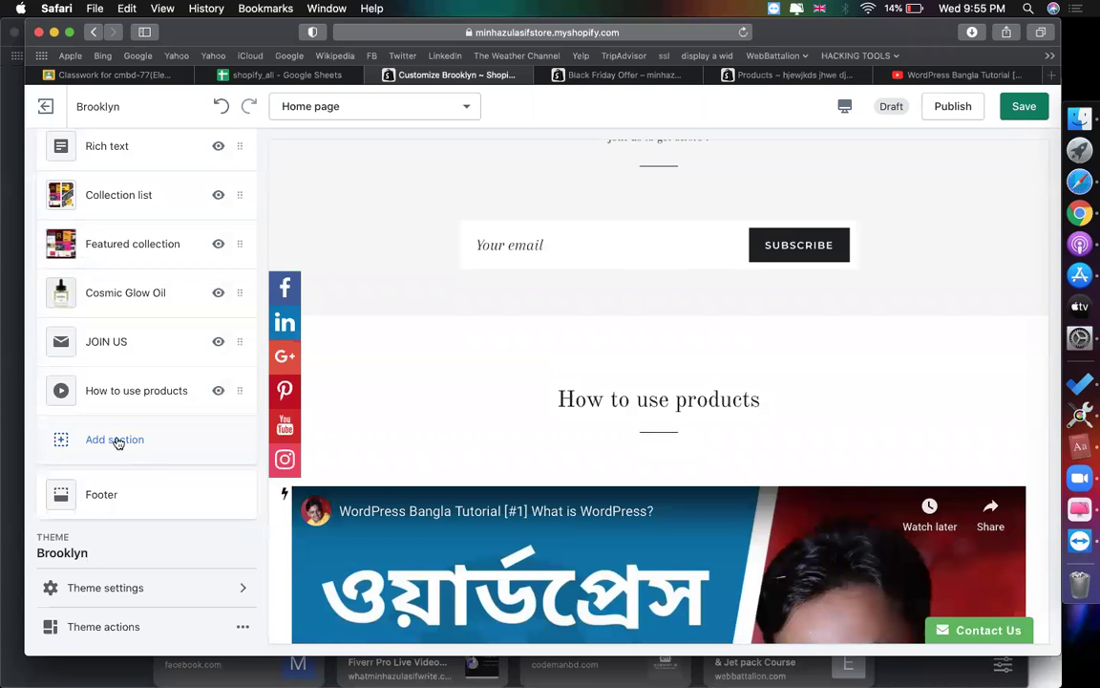
left_click(115, 439)
scroll(170, 477, "down", 5)
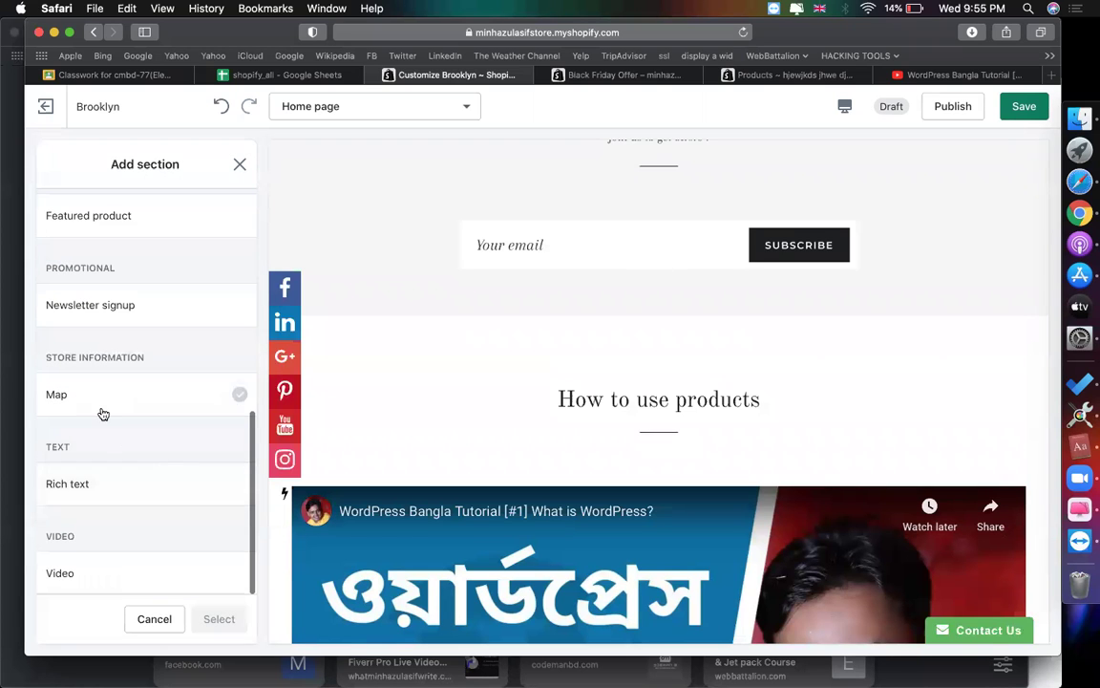
scroll(103, 414, "up", 5)
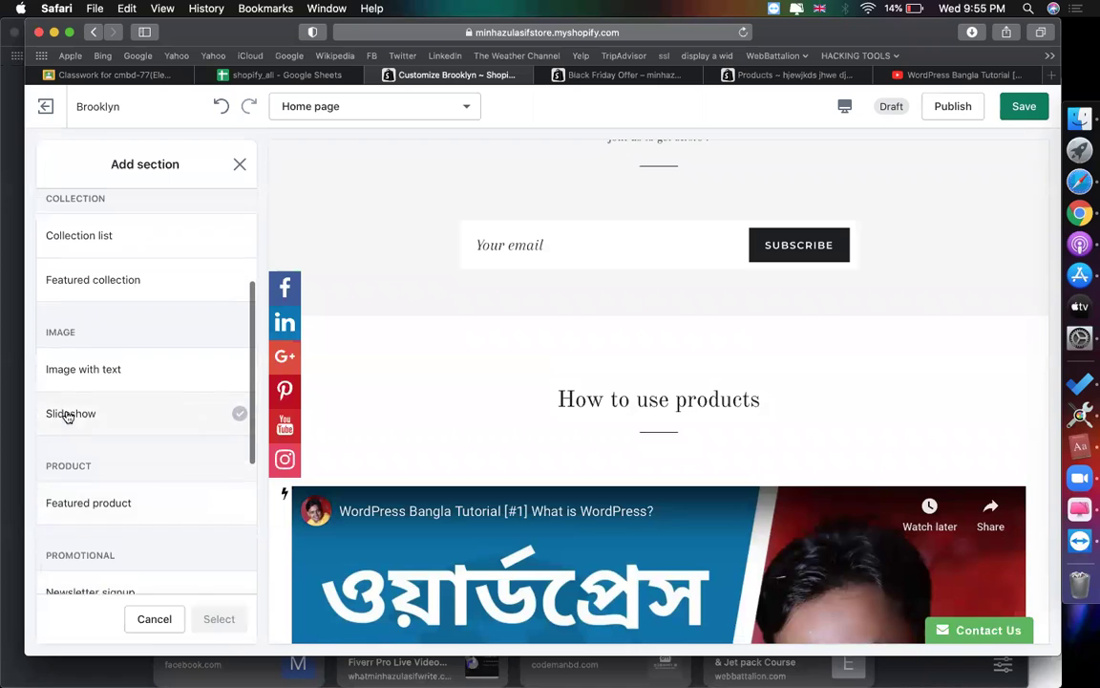
scroll(68, 416, "up", 1)
left_click(180, 409)
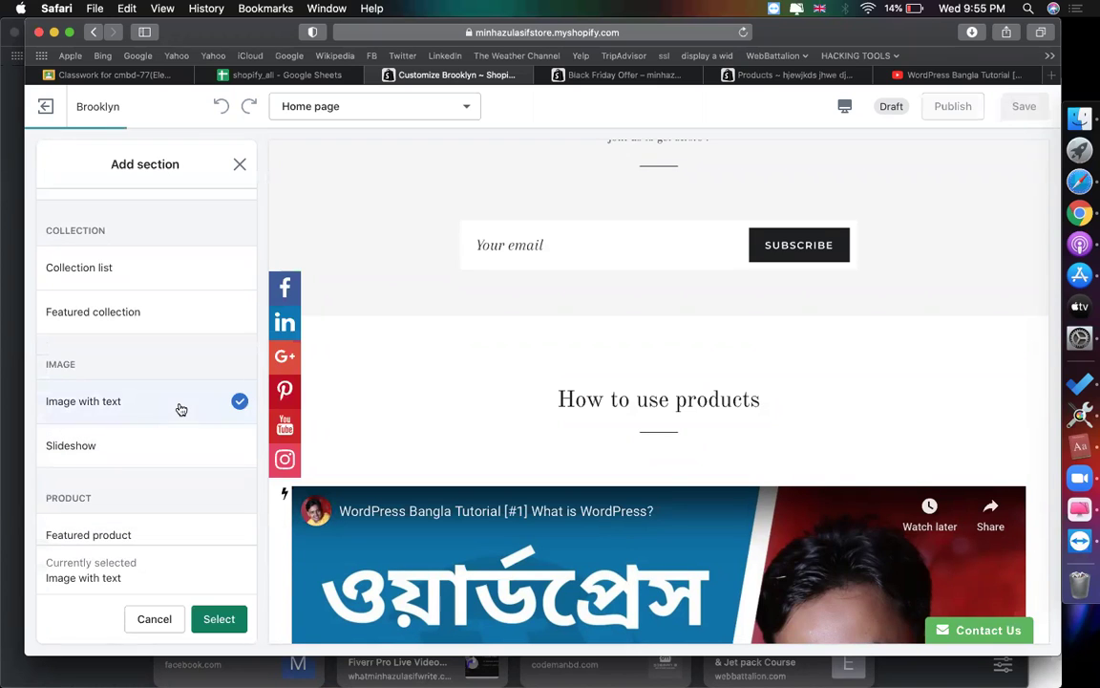
left_click(220, 619)
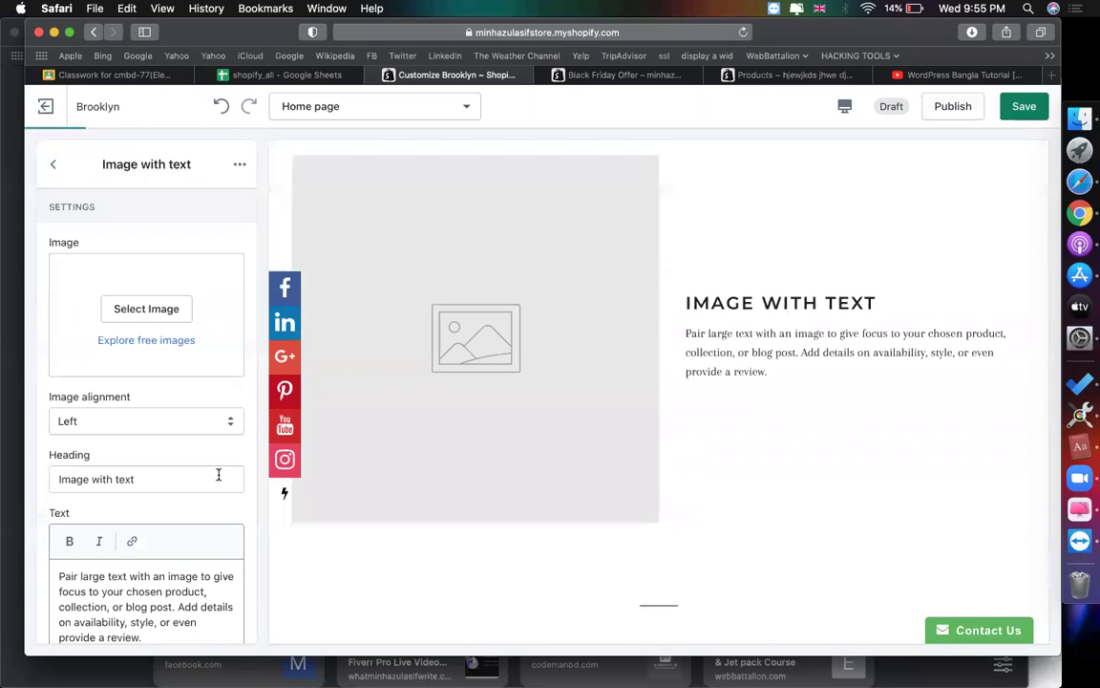
Step: Set the Image with text section's image to the Supernal Cosmic Glow Oil bottle photo from the image library
left_click(183, 311)
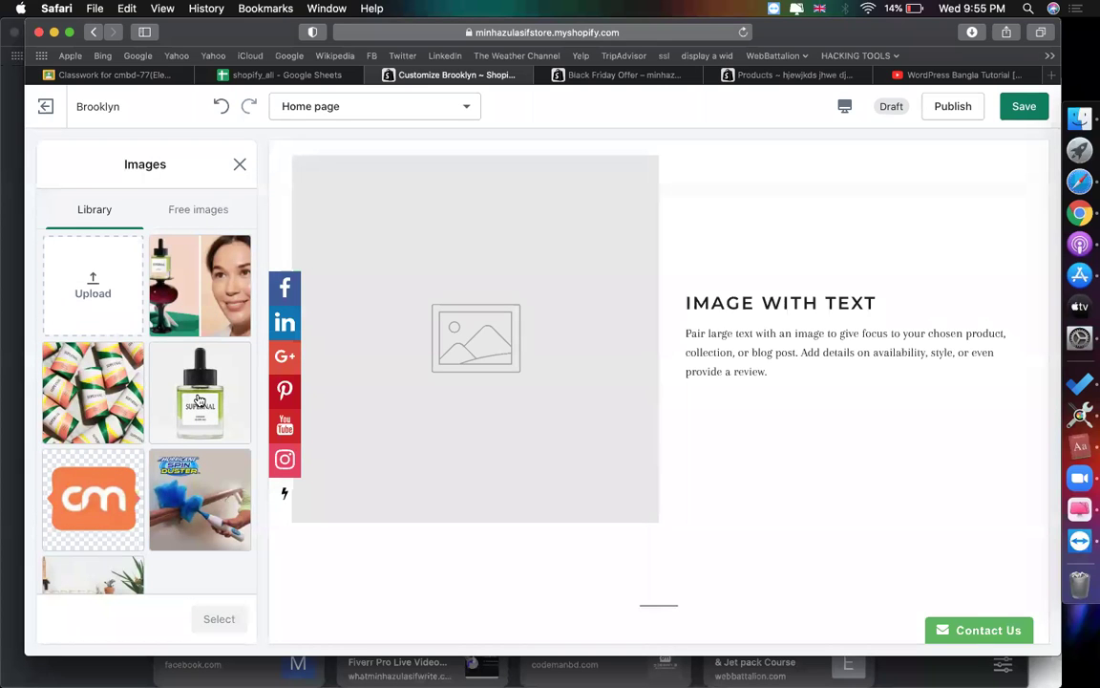
left_click(177, 361)
left_click(218, 619)
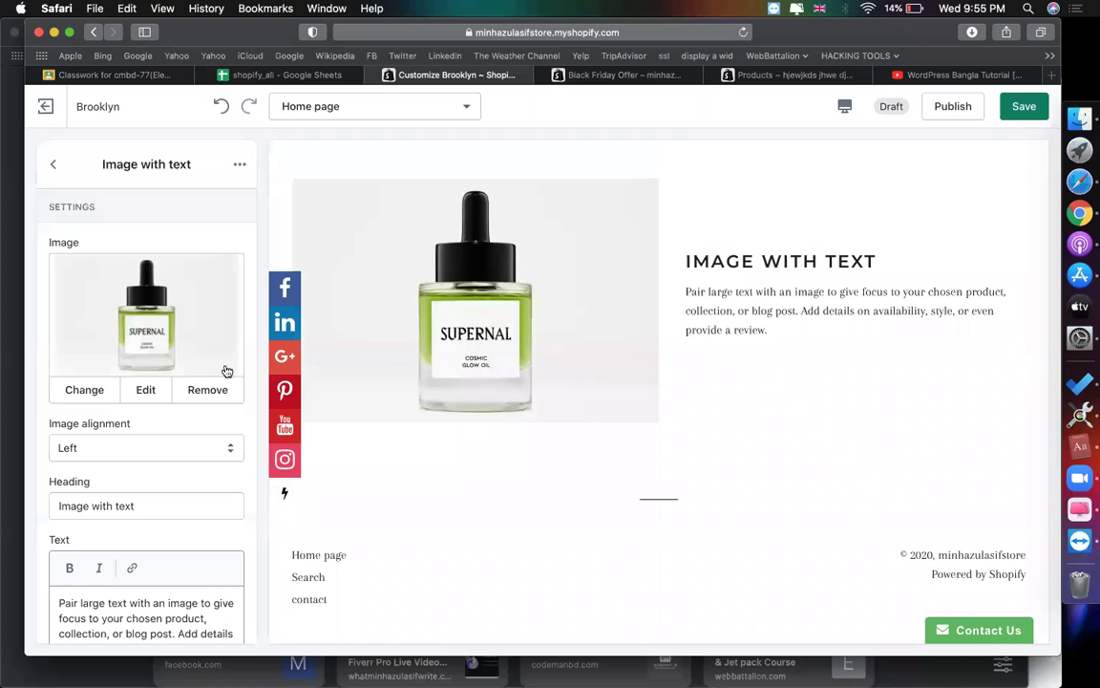
Step: Open the Cosmic Glow Oil page in the store preview and copy its description from "A silky and easily absorbed face oil" through the ingredients paragraph
left_click(624, 76)
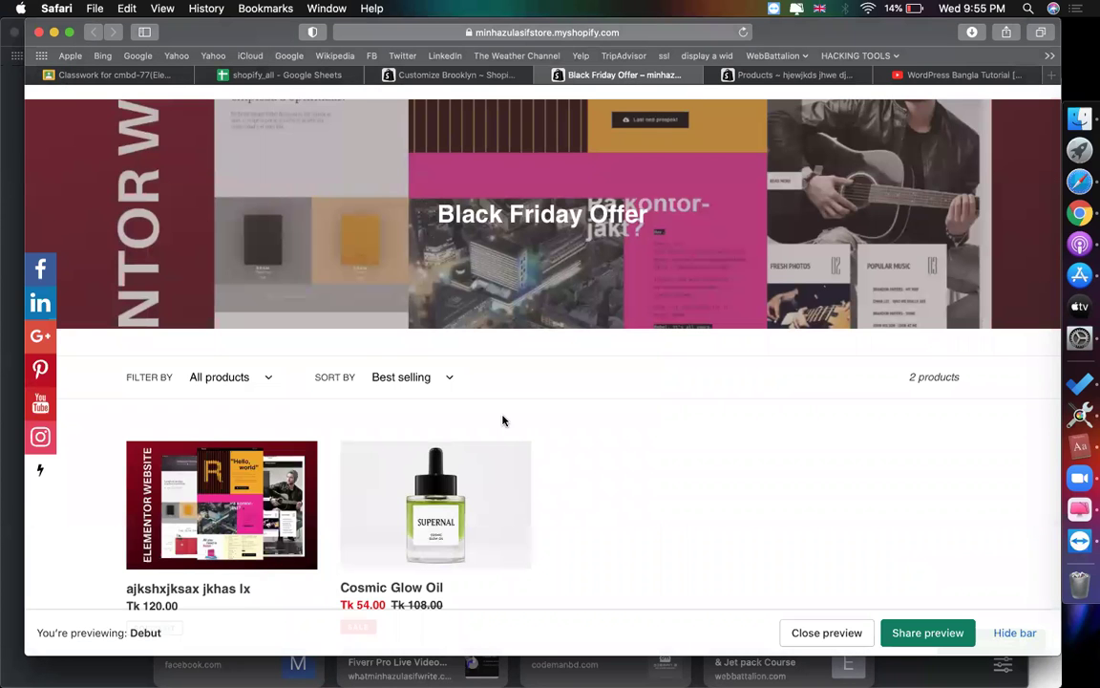
scroll(515, 415, "down", 2)
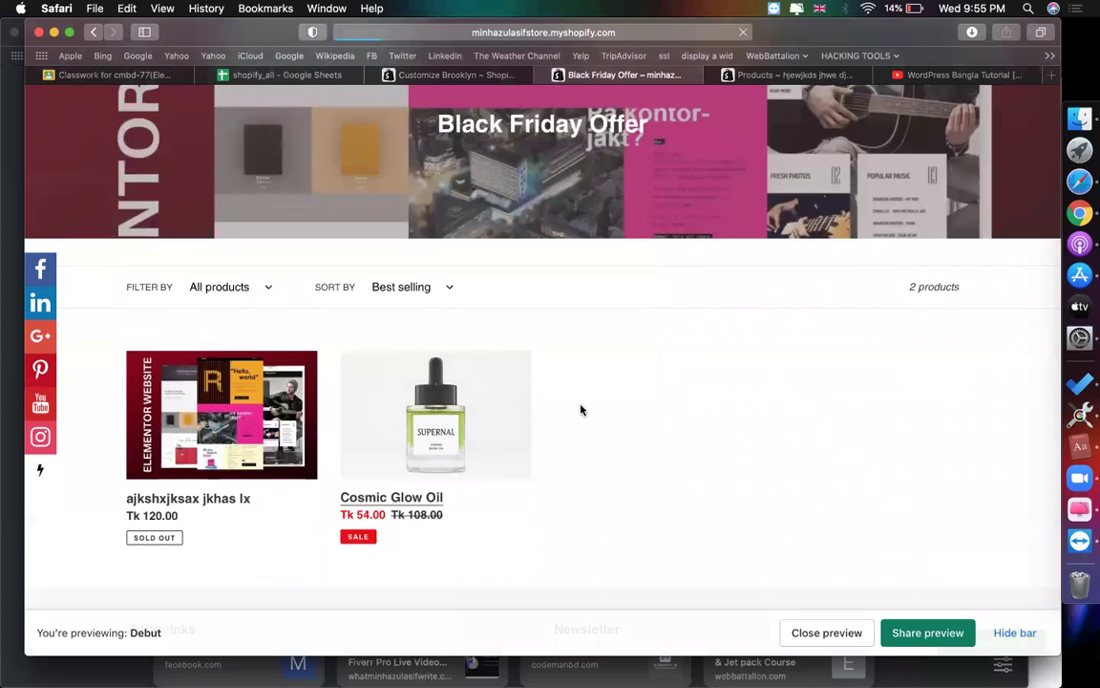
scroll(678, 408, "down", 5)
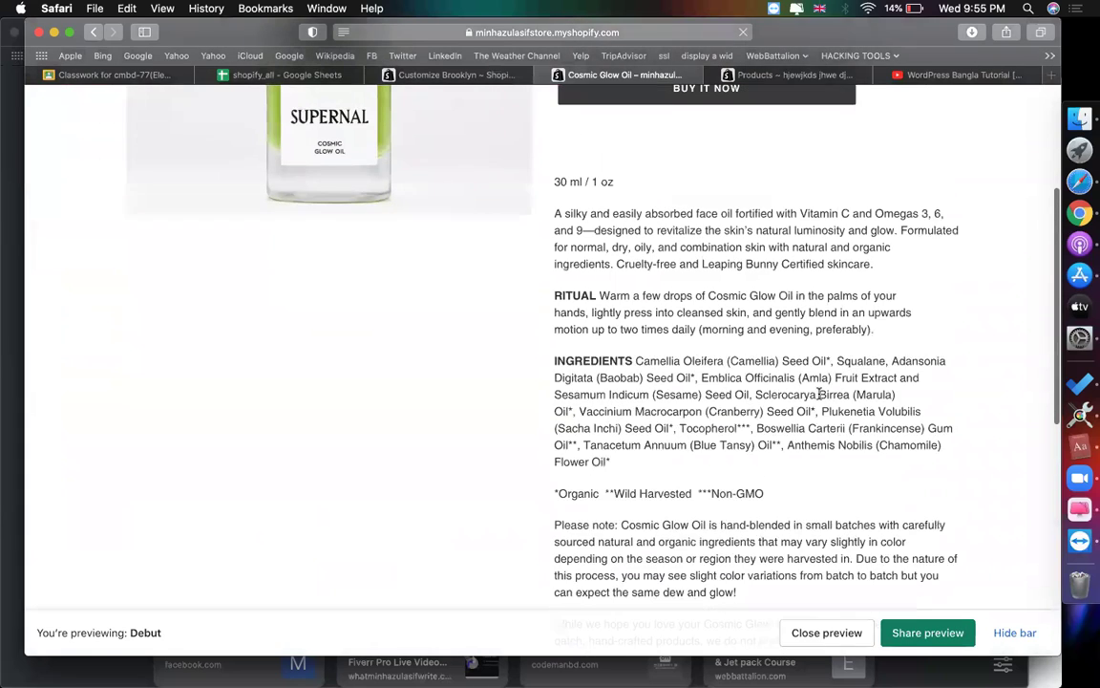
left_click_drag(617, 484, 553, 230)
key("super+c")
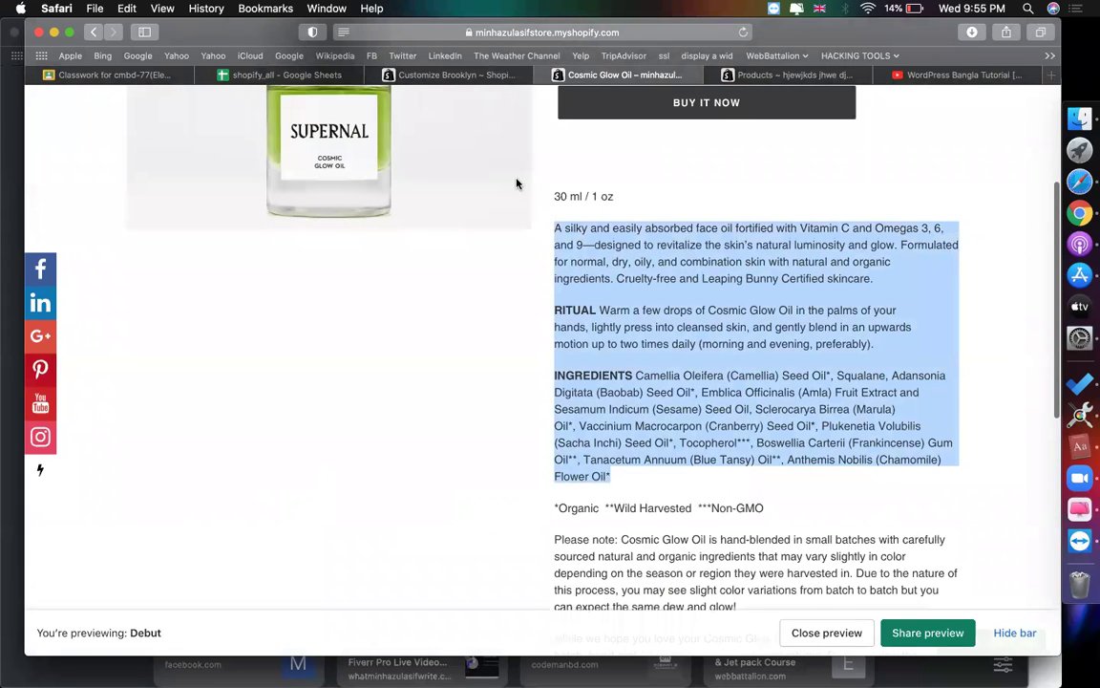
Step: Back in the Brooklyn customizer, replace the Image with text section's placeholder text with the copied Cosmic Glow Oil description
left_click(432, 75)
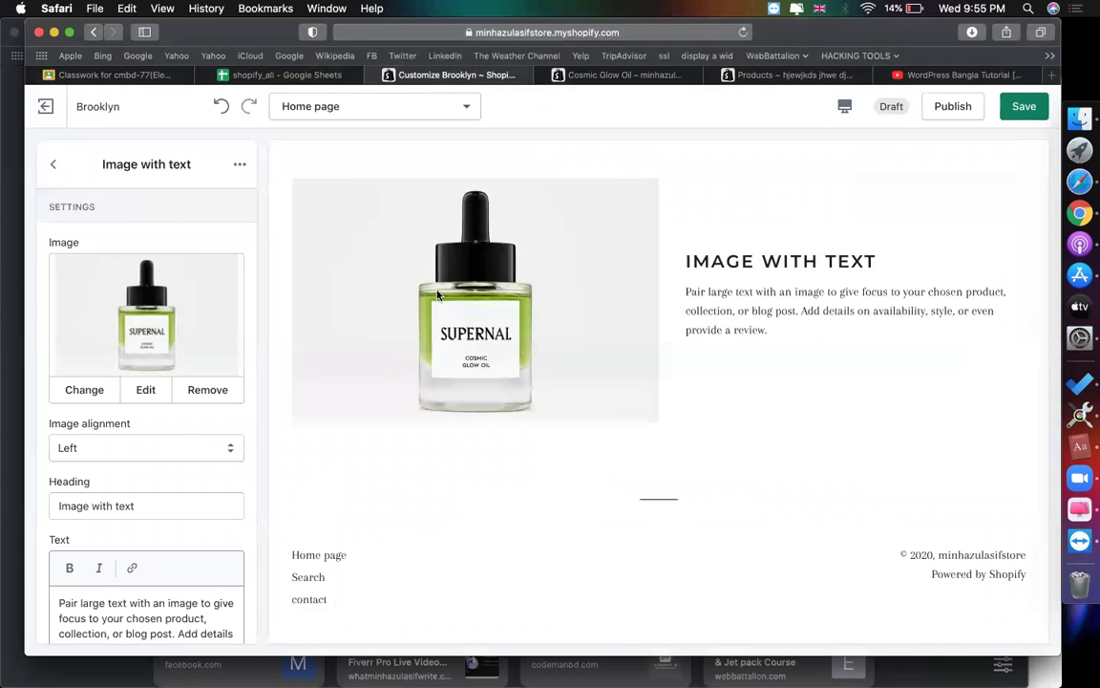
scroll(226, 462, "down", 4)
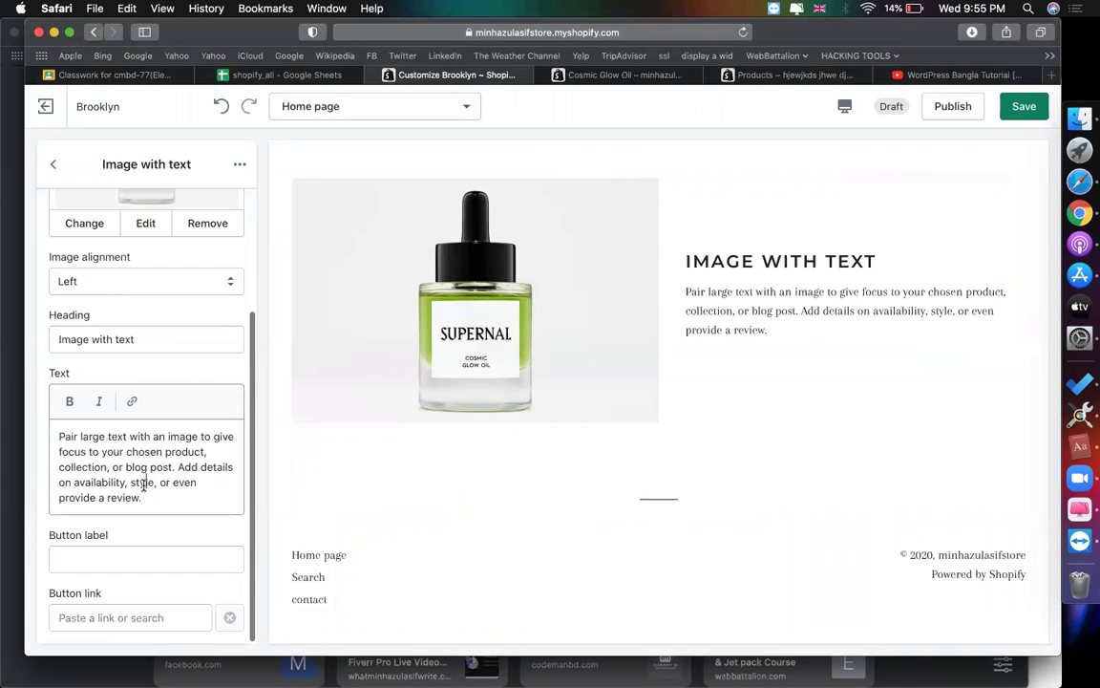
left_click(144, 484)
key("super+a")
key("super+v")
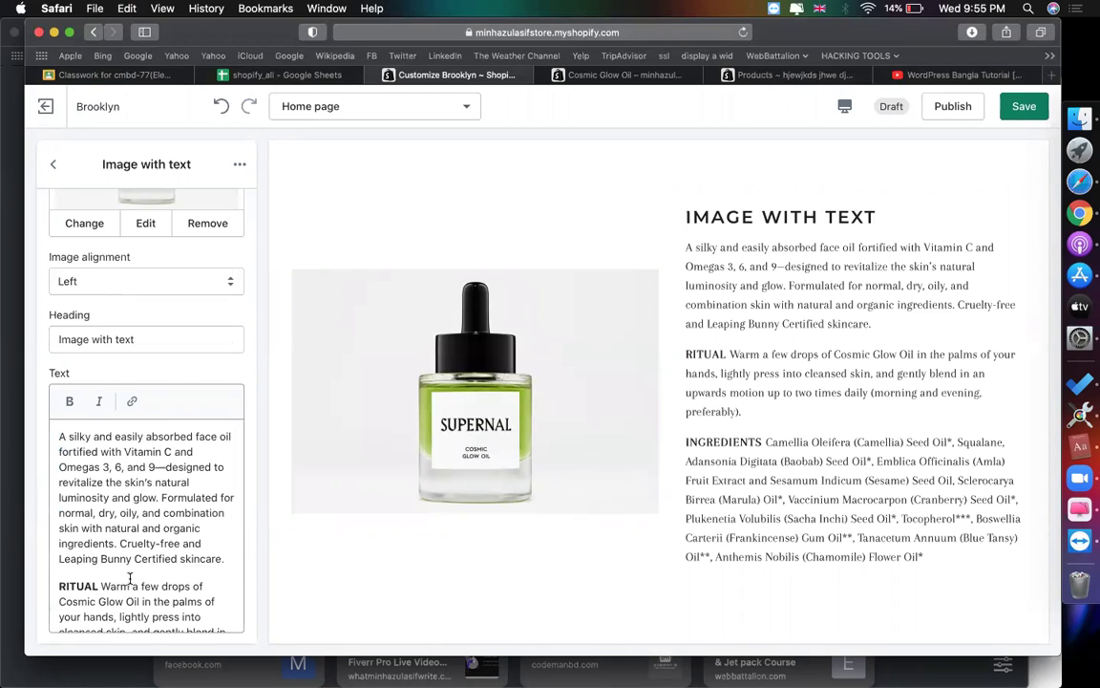
Step: Cut the end of the pasted ingredients so the text ends at "Vaccinium Macrocarpon (Cranberry) Seed Oil", and return to the section list
scroll(130, 577, "down", 6)
left_click_drag(72, 538, 265, 640)
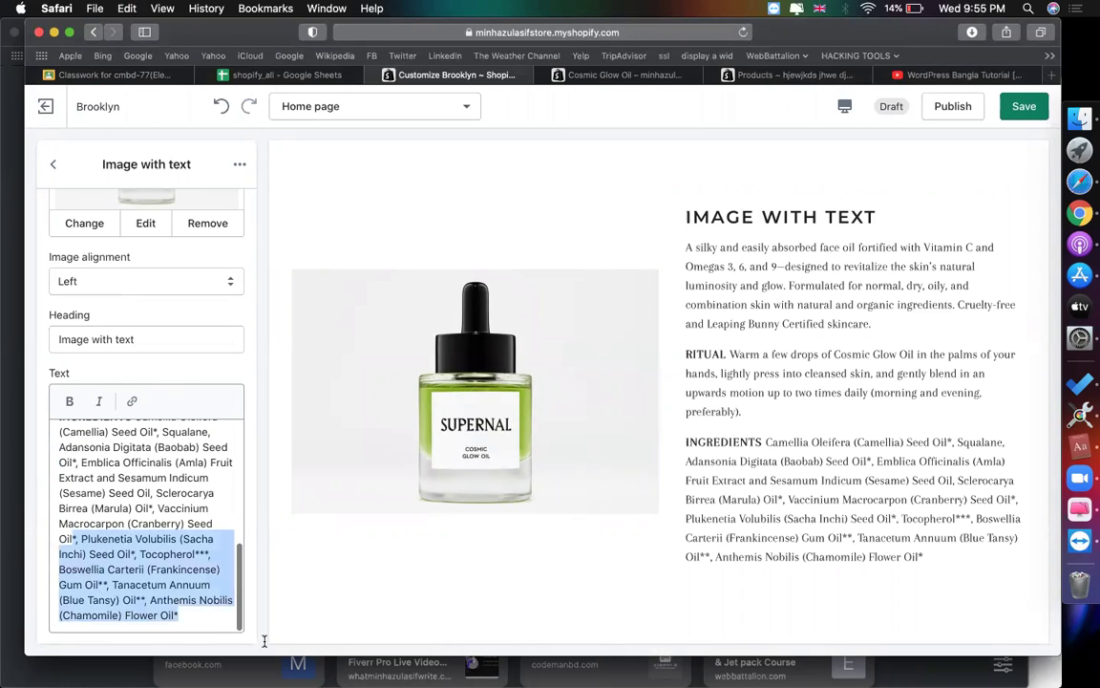
key("BackSpace")
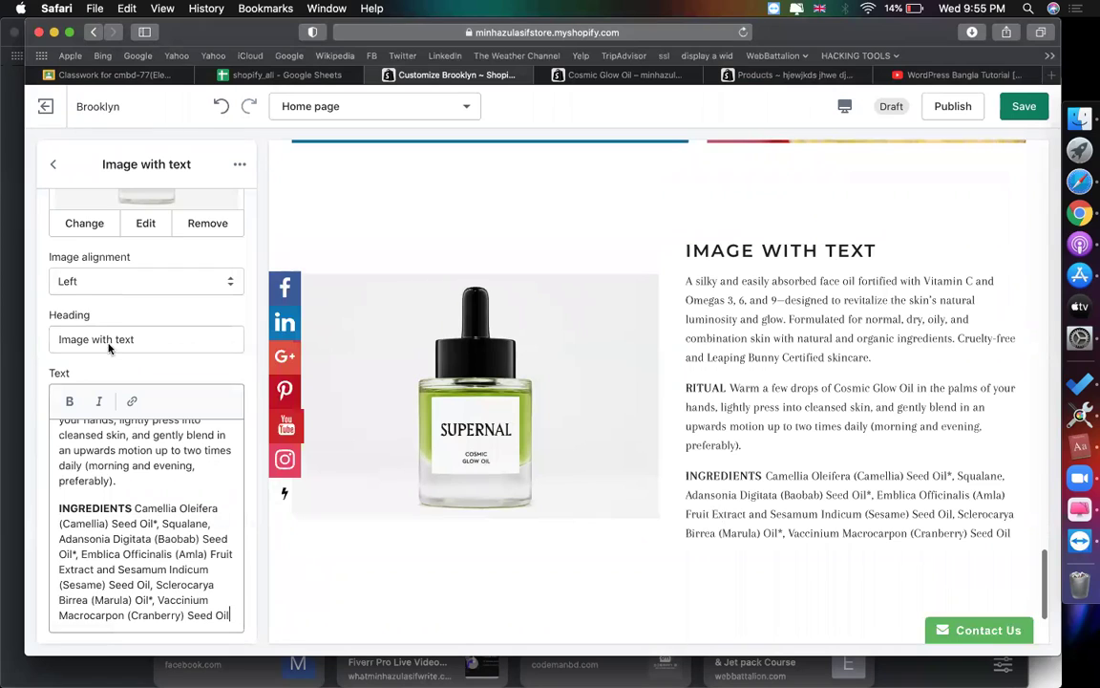
scroll(96, 285, "up", 3)
left_click(53, 163)
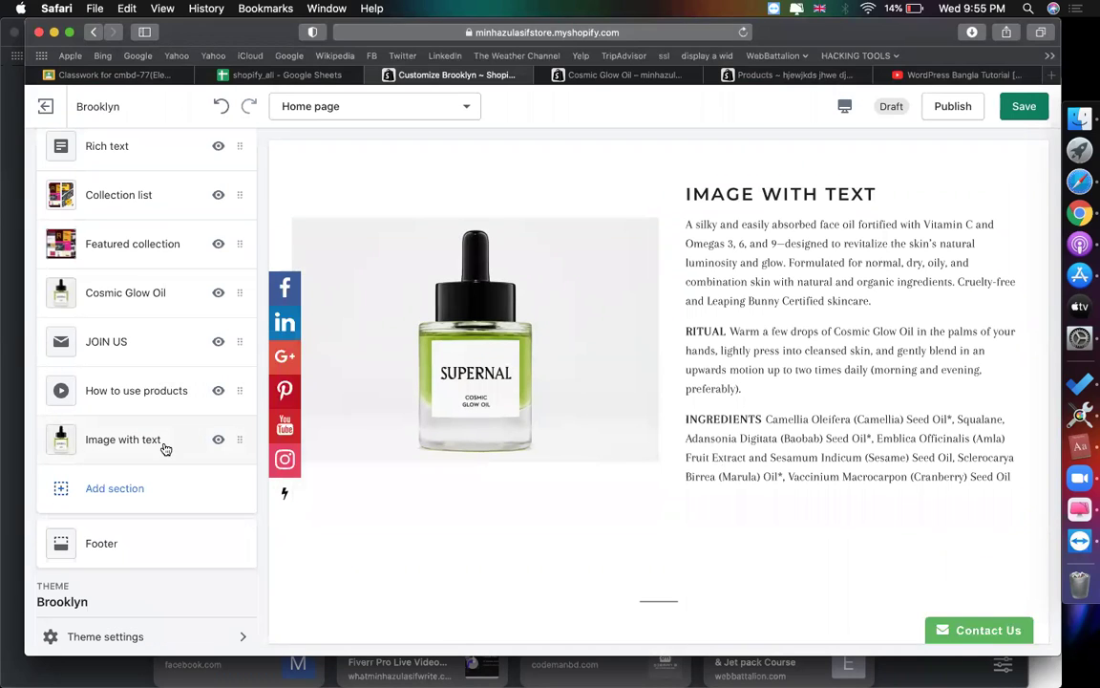
left_click(165, 448)
left_click(238, 164)
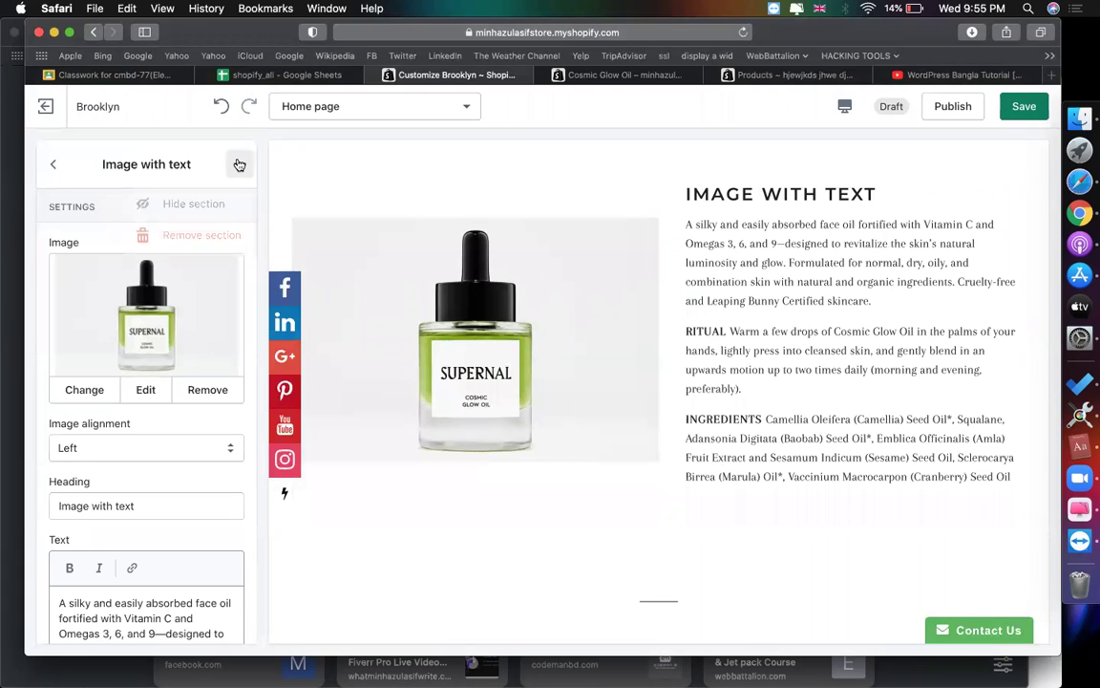
left_click(53, 164)
Step: Add a second Image with text section below the Cosmic Glow Oil one on the home page
scroll(86, 429, "down", 2)
left_click(92, 441)
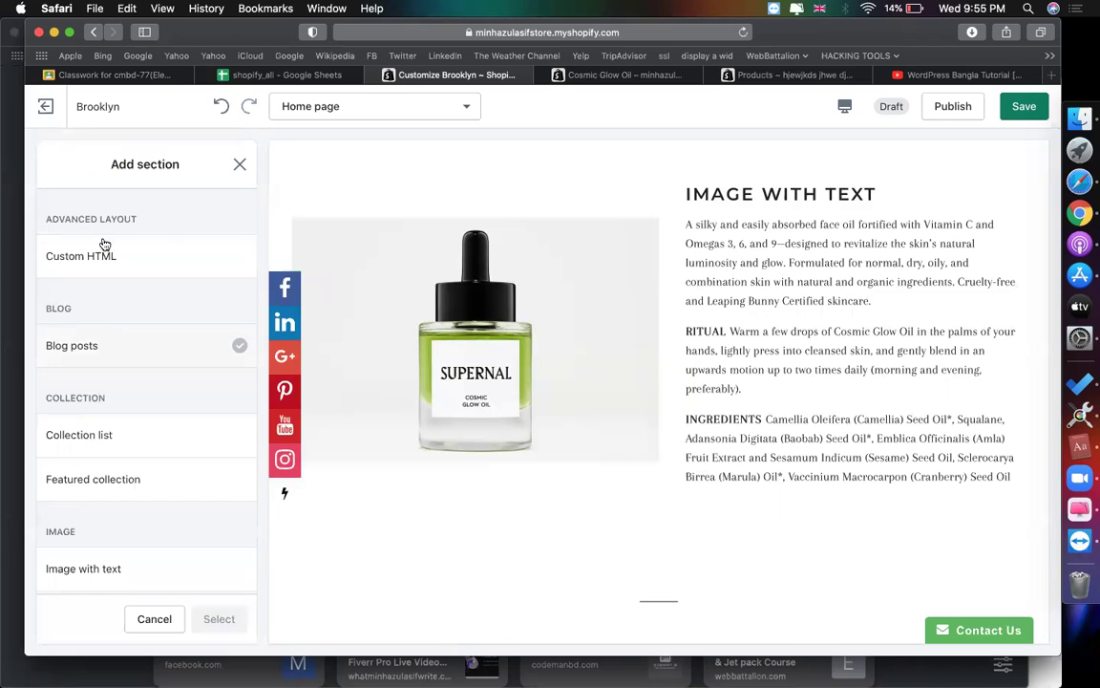
scroll(113, 354, "down", 4)
left_click(115, 361)
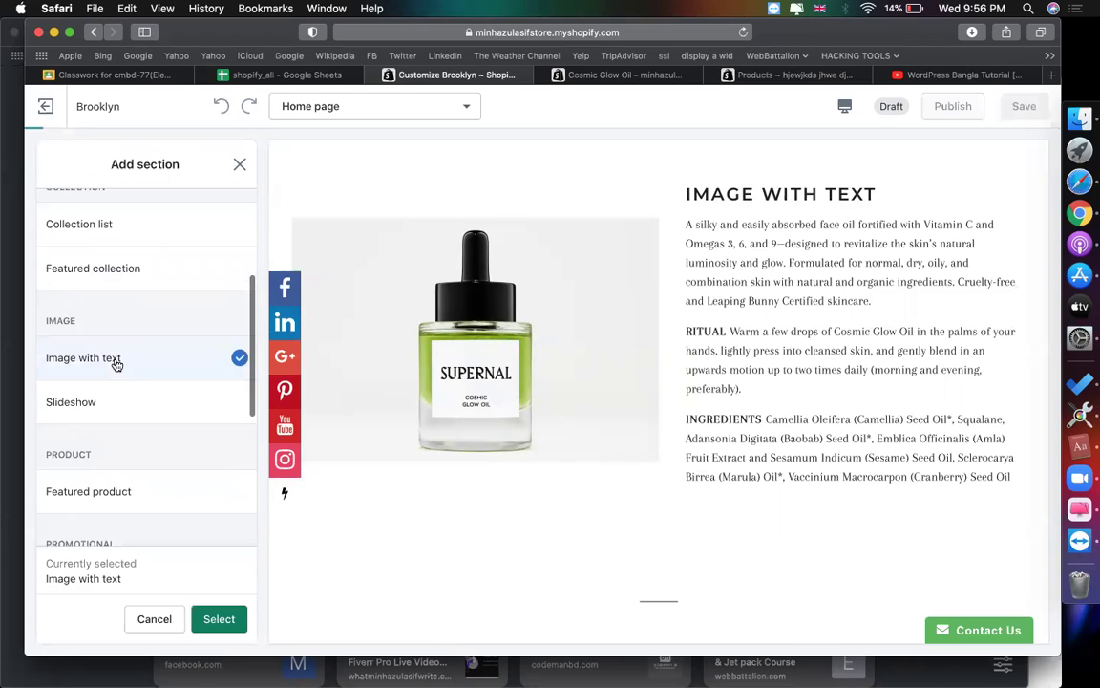
left_click(219, 618)
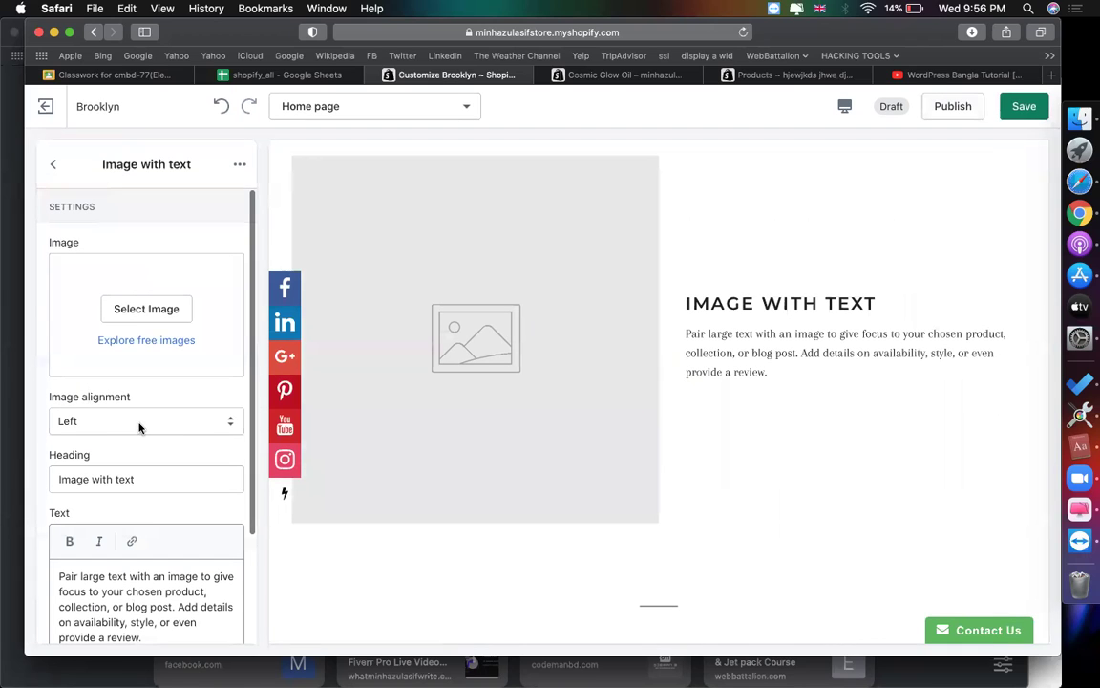
Step: Set the second Image with text section's image alignment to Right and check the layout in the preview
left_click(143, 428)
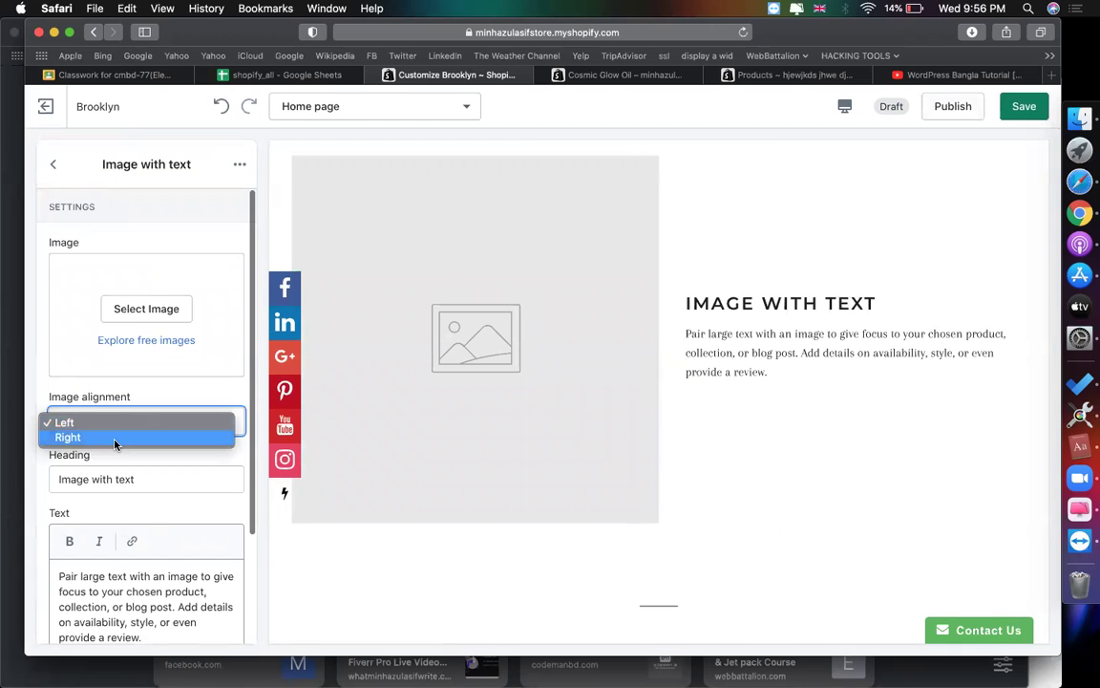
key("Escape")
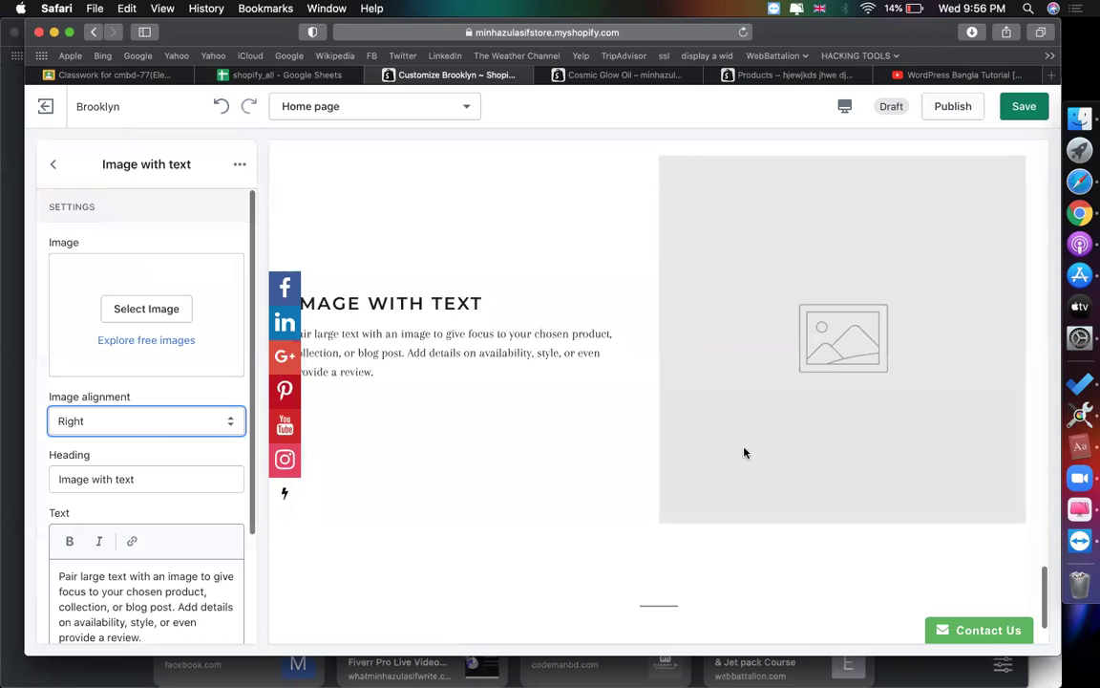
scroll(744, 452, "up", 5)
scroll(501, 291, "down", 4)
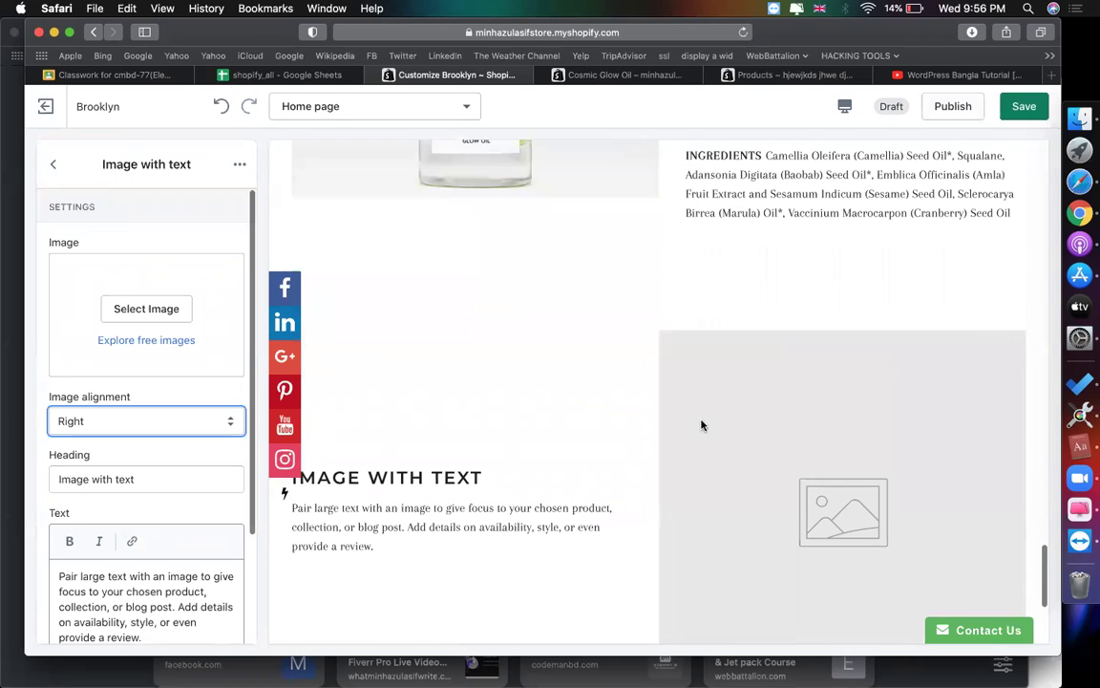
Step: Set the second section's image to the library photo of wall shelves and a plant, and compare both Image with text sections in the preview
left_click(147, 307)
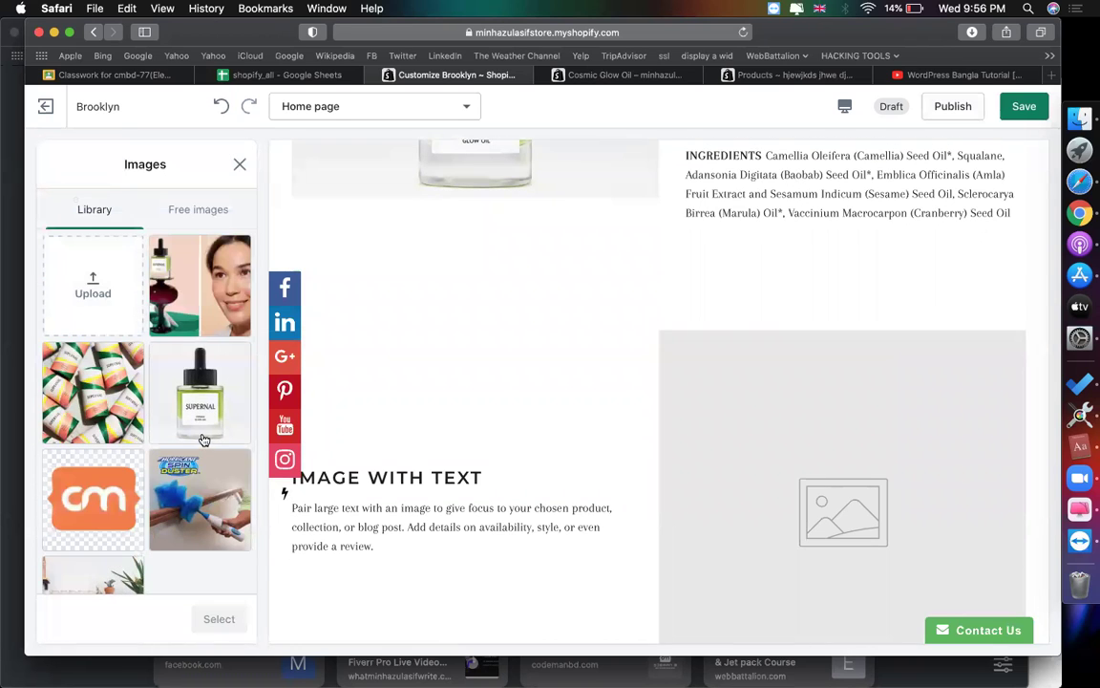
scroll(203, 439, "down", 2)
left_click(70, 543)
left_click(219, 619)
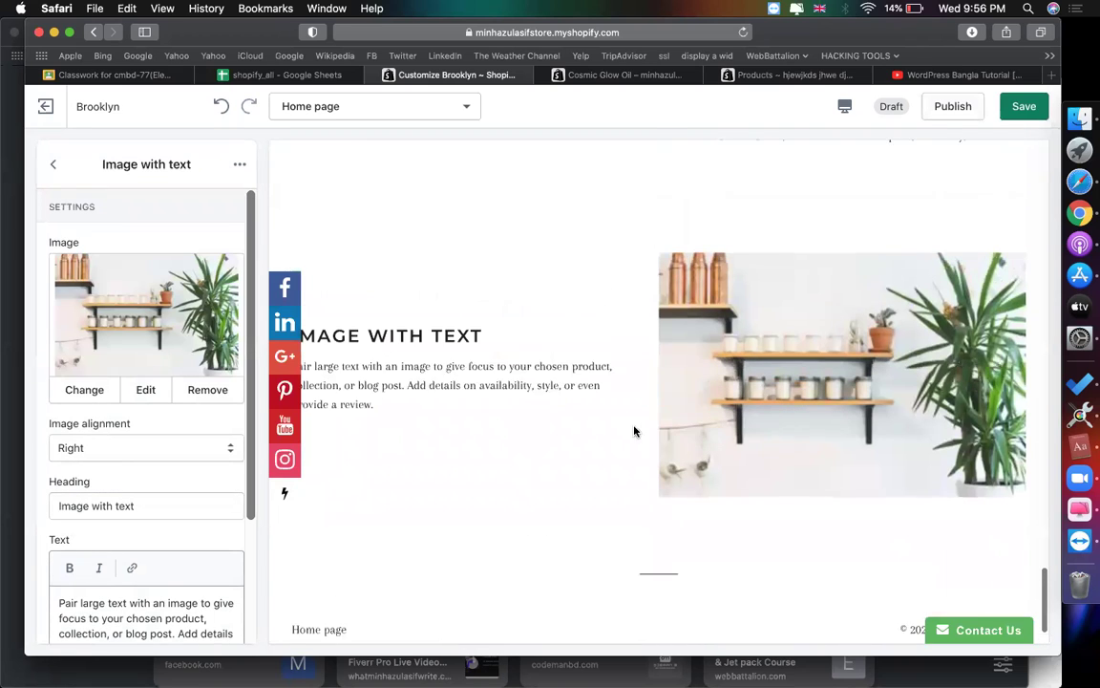
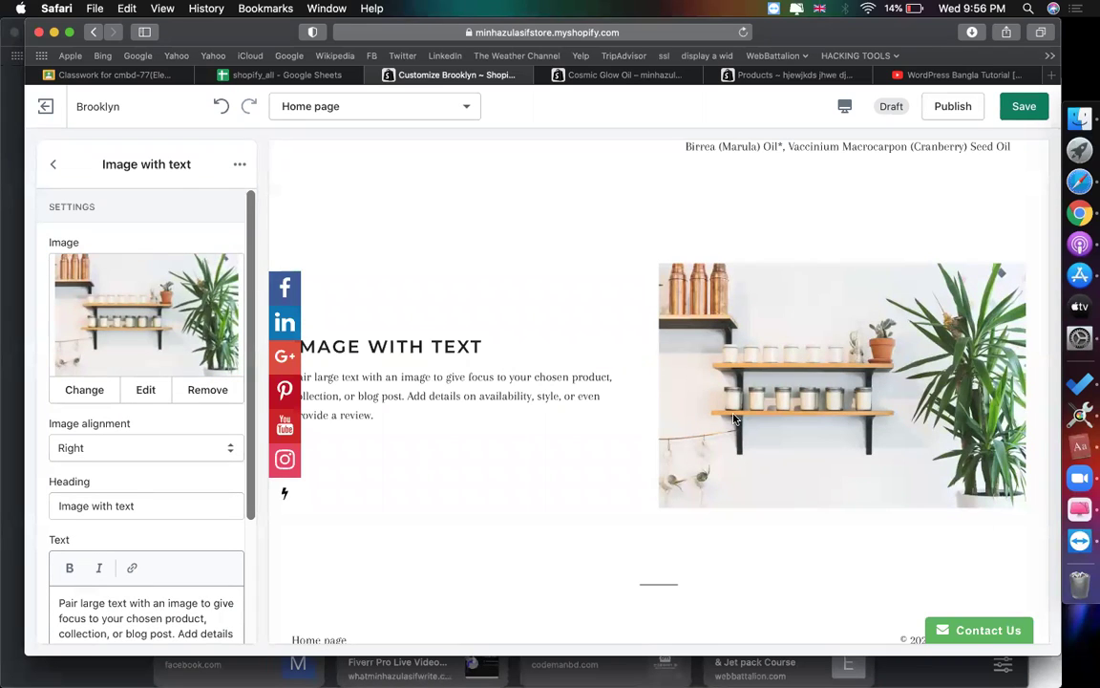
scroll(734, 417, "up", 6)
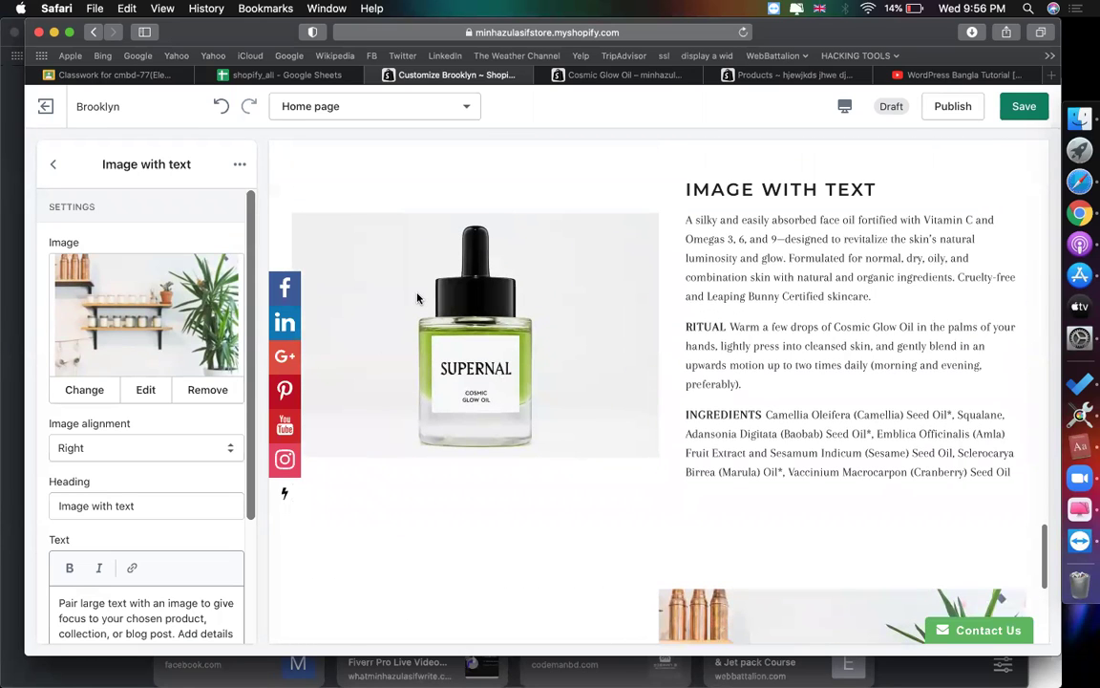
scroll(416, 299, "up", 5)
scroll(416, 299, "down", 8)
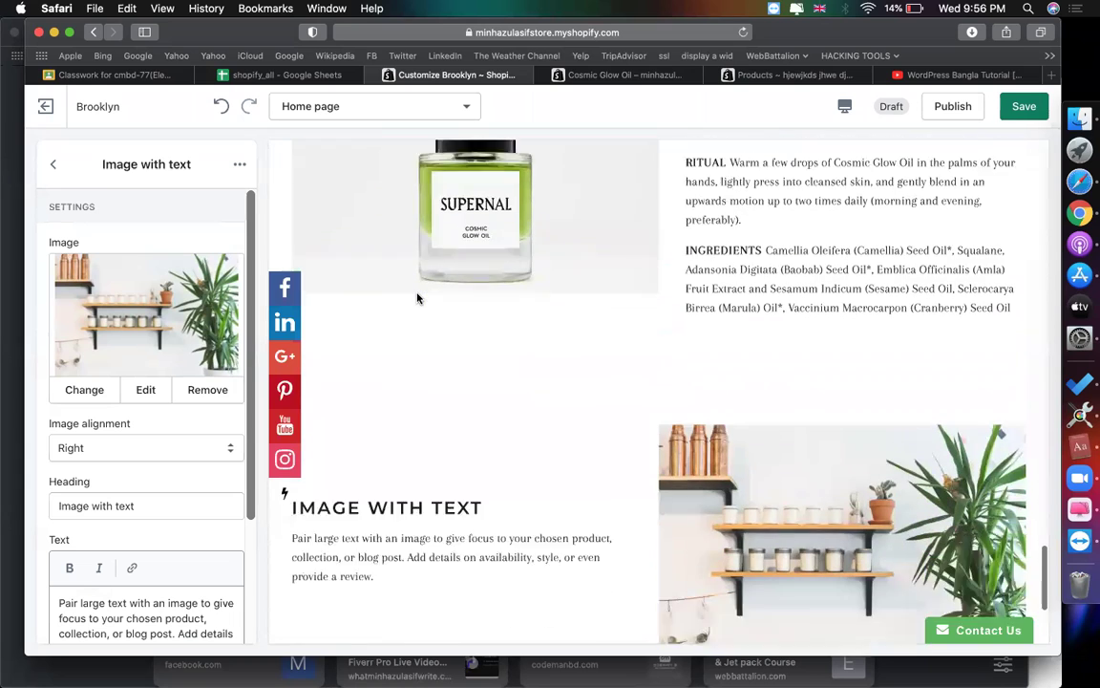
scroll(417, 299, "down", 3)
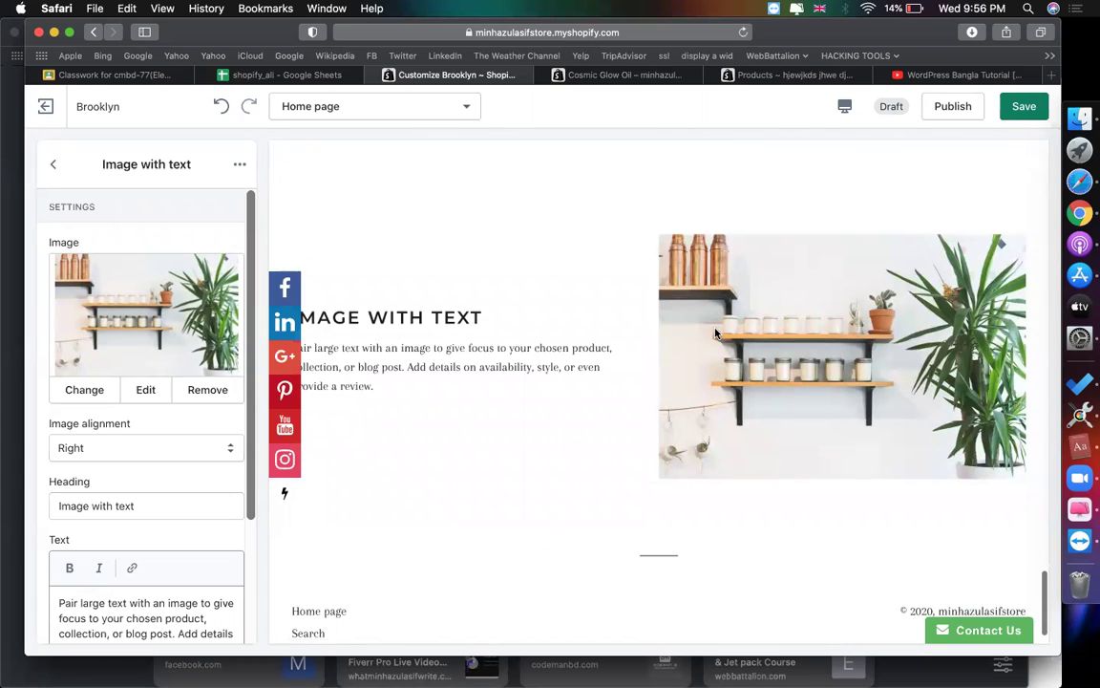
Step: On the Cosmic Glow Oil page, select the description paragraphs from "Please note" through "questions you may have." for the second section's text
scroll(137, 364, "down", 3)
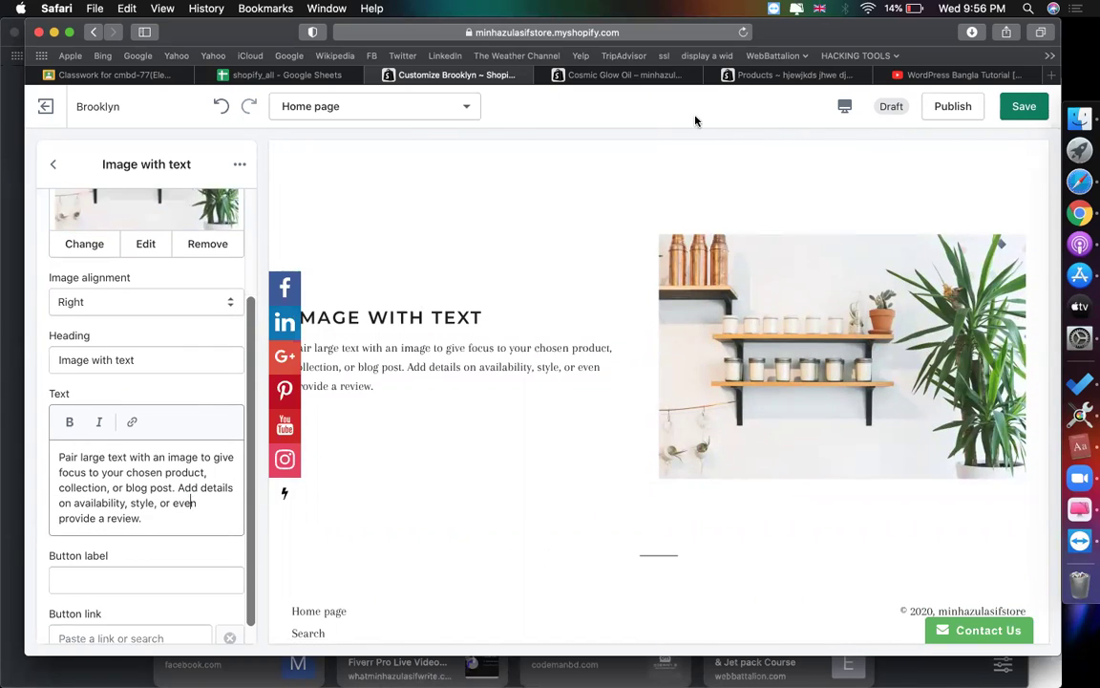
left_click(789, 75)
left_click(648, 75)
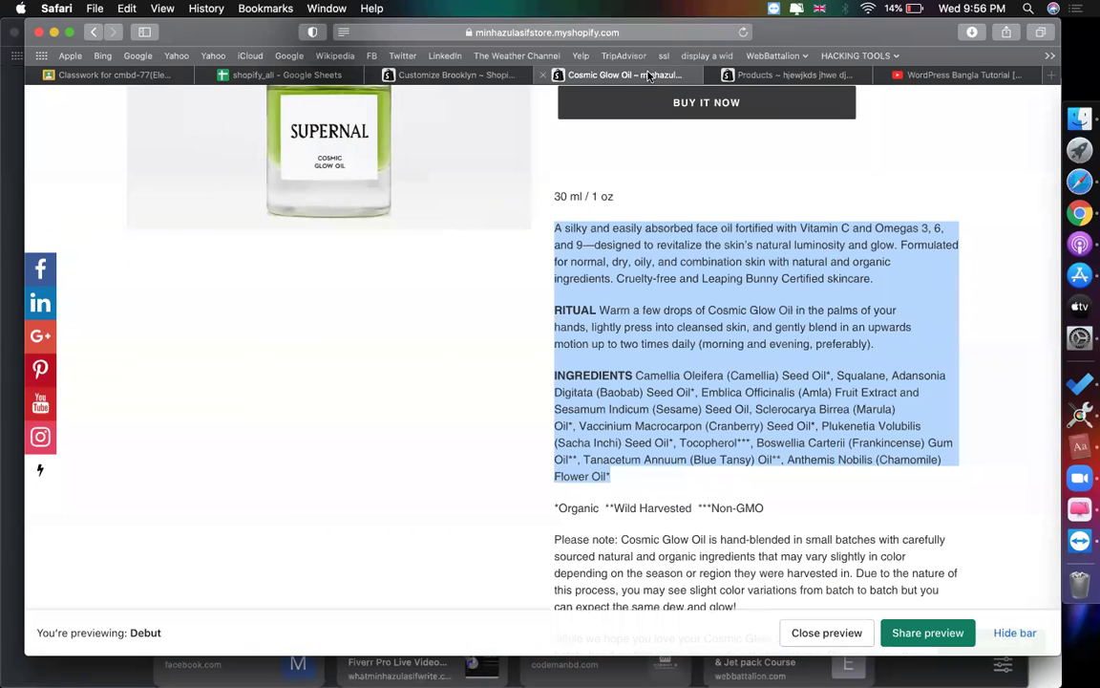
scroll(640, 369, "down", 5)
left_click_drag(775, 388, 539, 232)
Step: Replace the second Image with text section's placeholder text with the "Please note" paragraphs from the Cosmic Glow Oil page
left_click(451, 77)
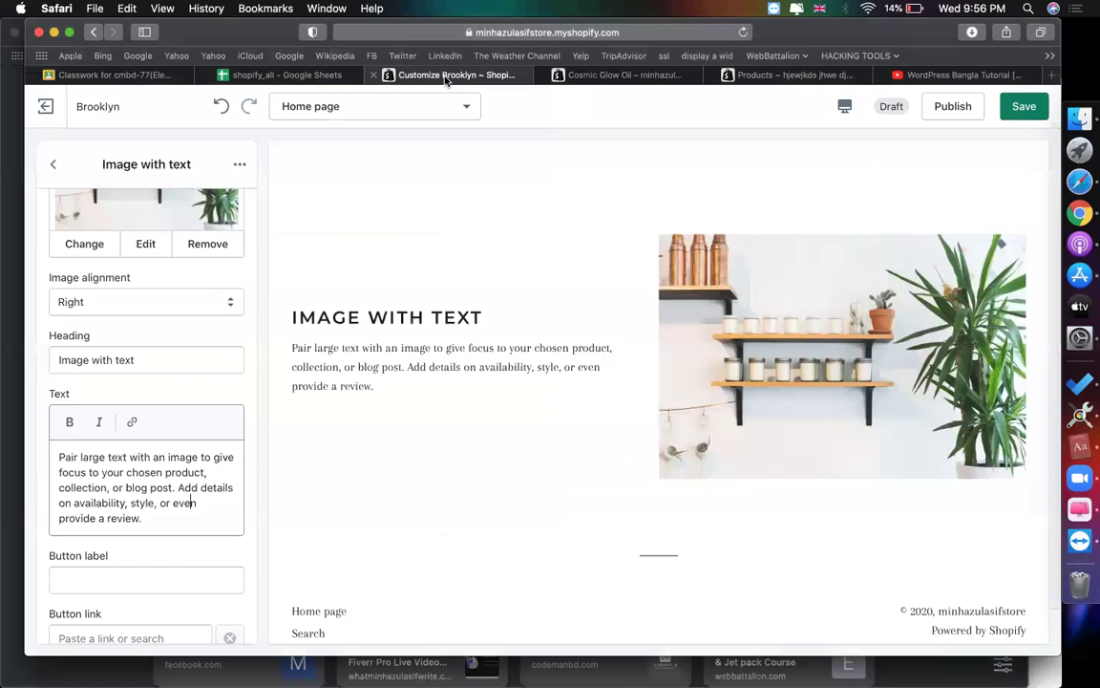
key("super+a")
key("super+c")
key("Right")
left_click(635, 81)
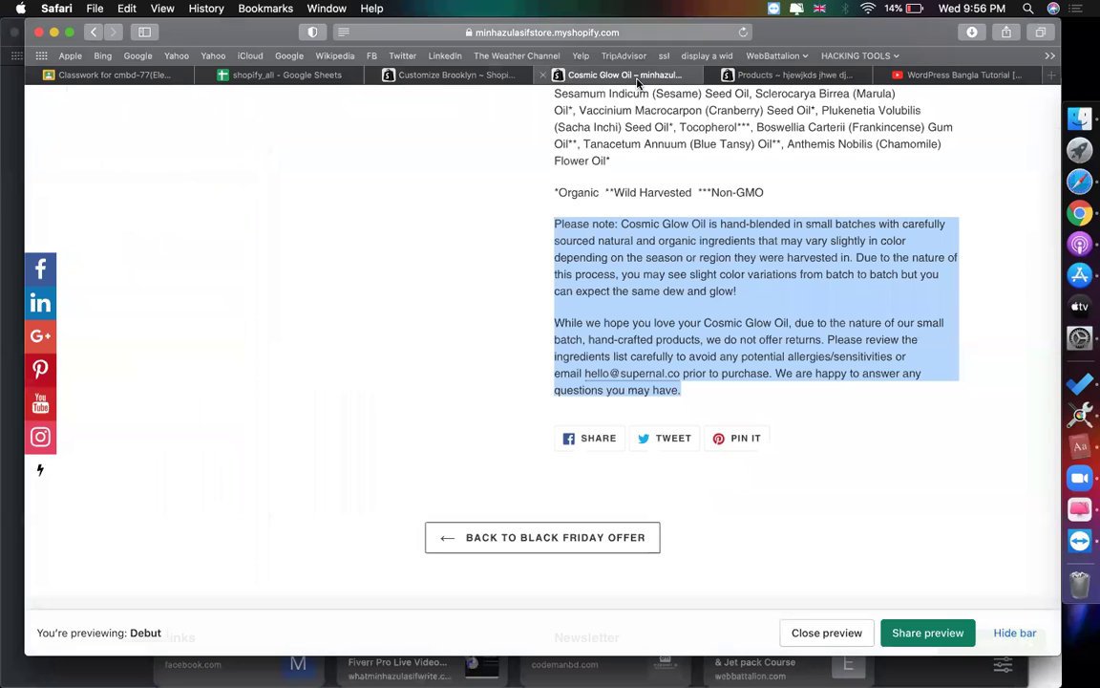
left_click(457, 75)
key("super+a")
key("super+v")
scroll(431, 443, "up", 5)
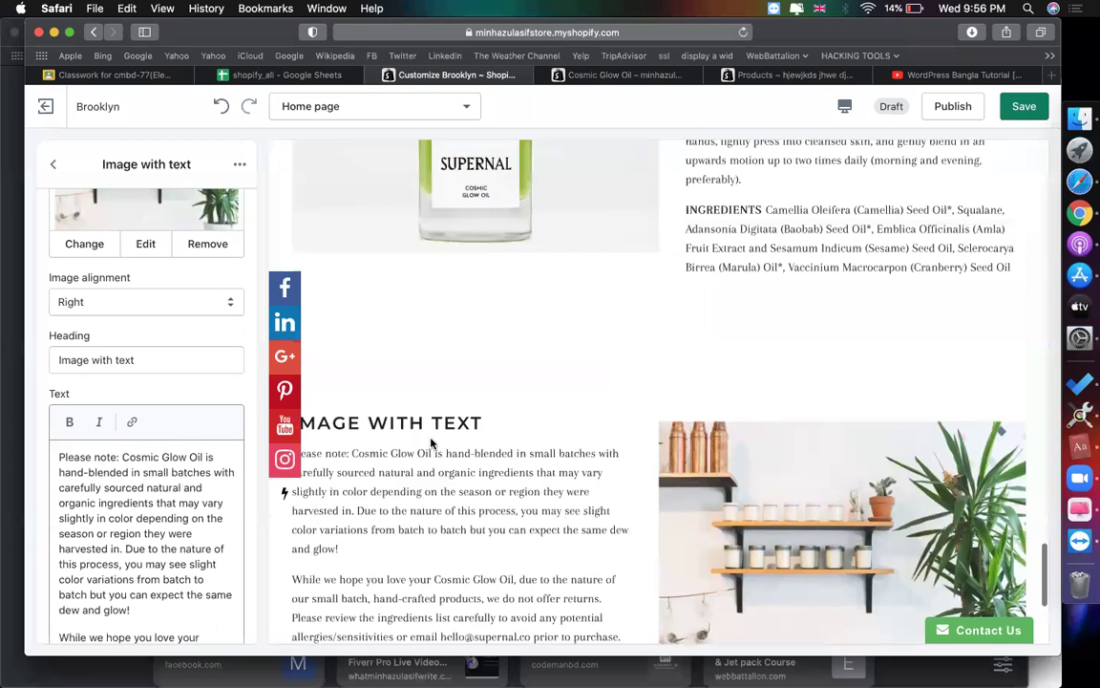
scroll(166, 525, "up", 1)
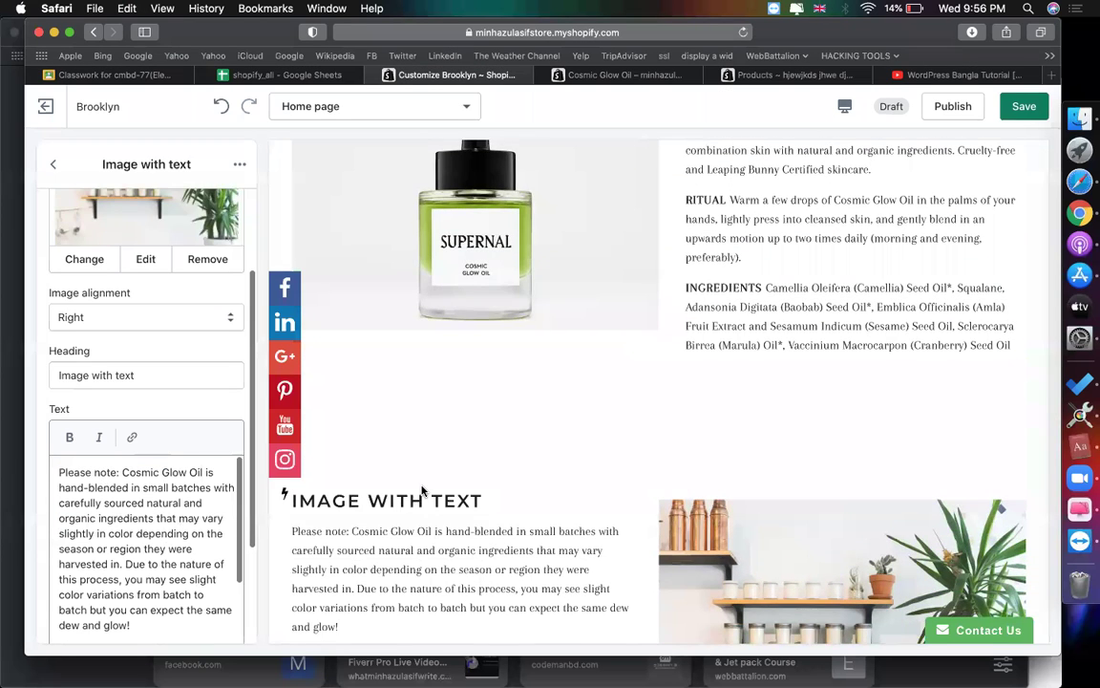
Step: Set the heading of the second Image with text section, with the wall shelves photo, to "Product features"
triple_click(168, 381)
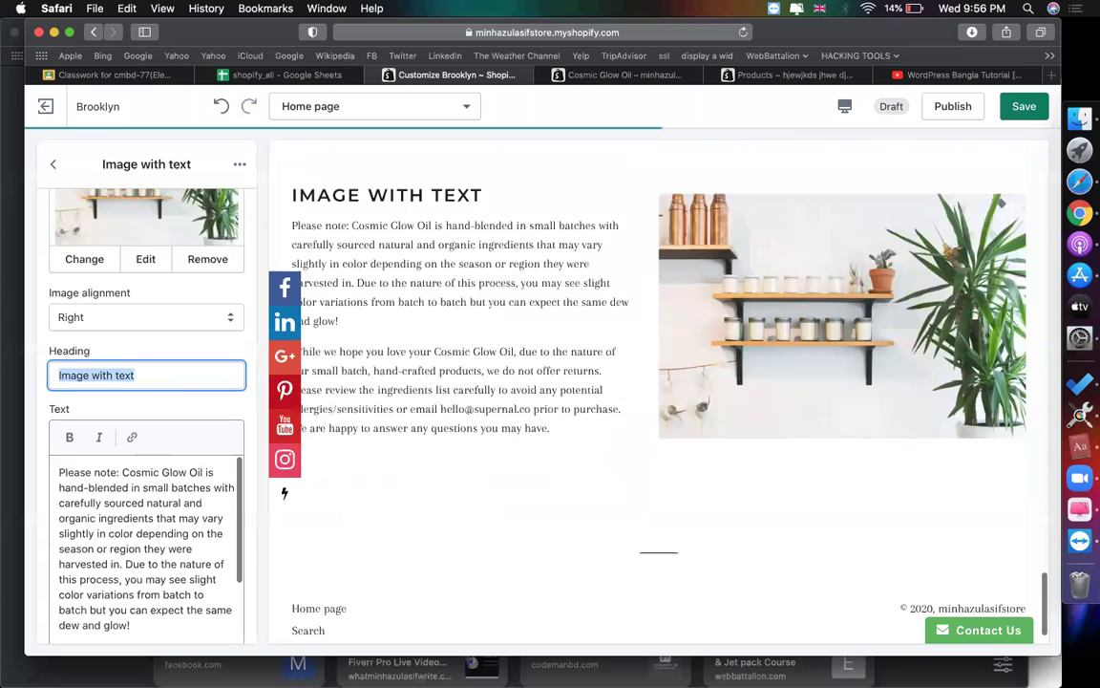
type("Por")
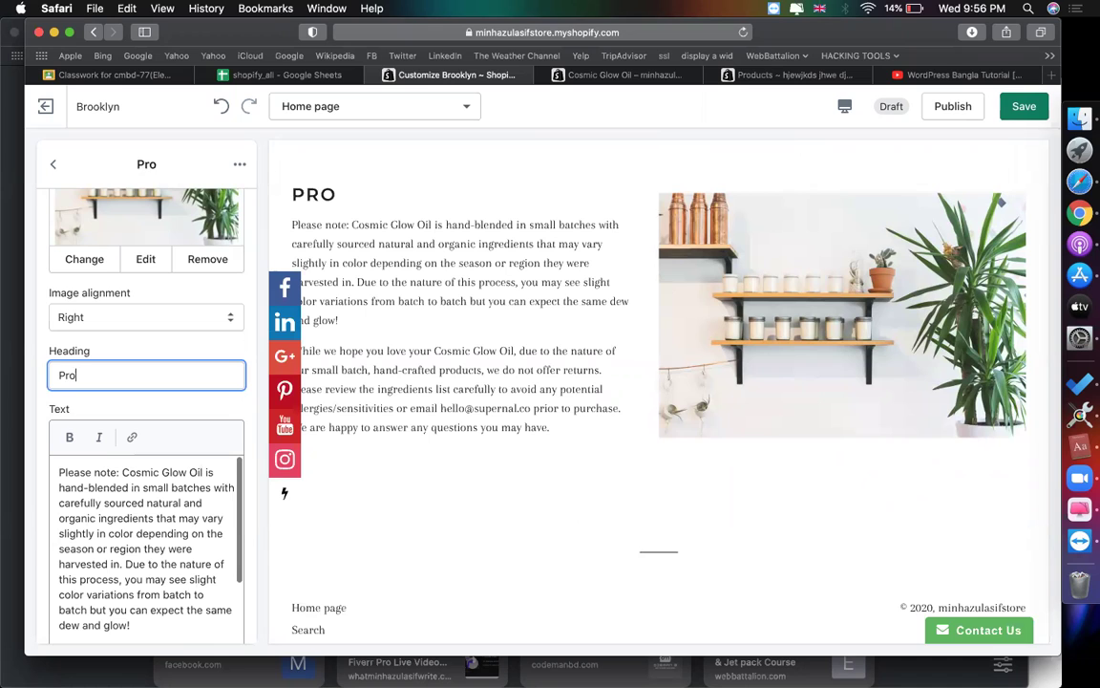
type("duct featut")
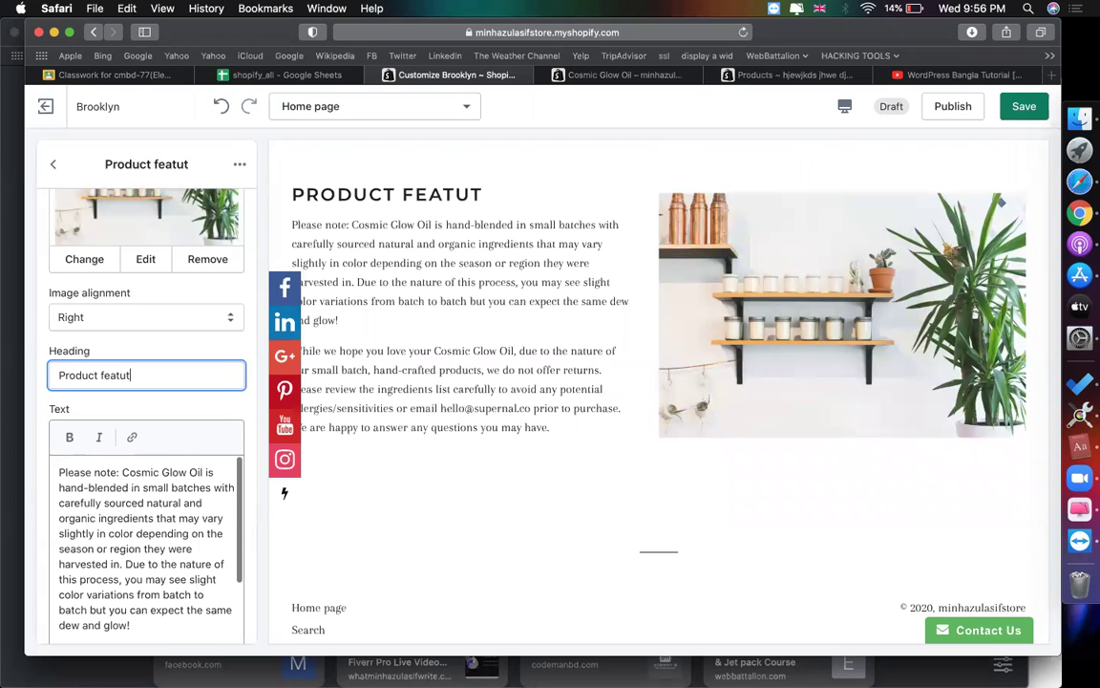
key("BackSpace")
type("res")
scroll(180, 439, "up", 3)
scroll(601, 326, "up", 5)
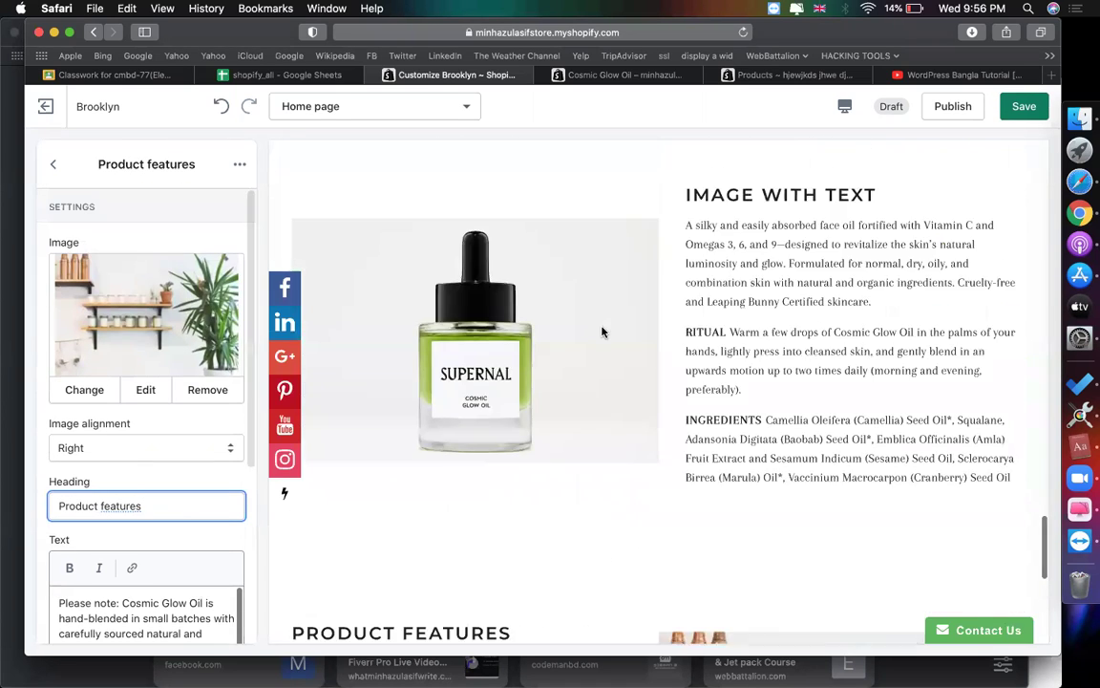
Step: Set the heading of the Image with text section with the Cosmic Glow Oil image to "Product features"
left_click(58, 168)
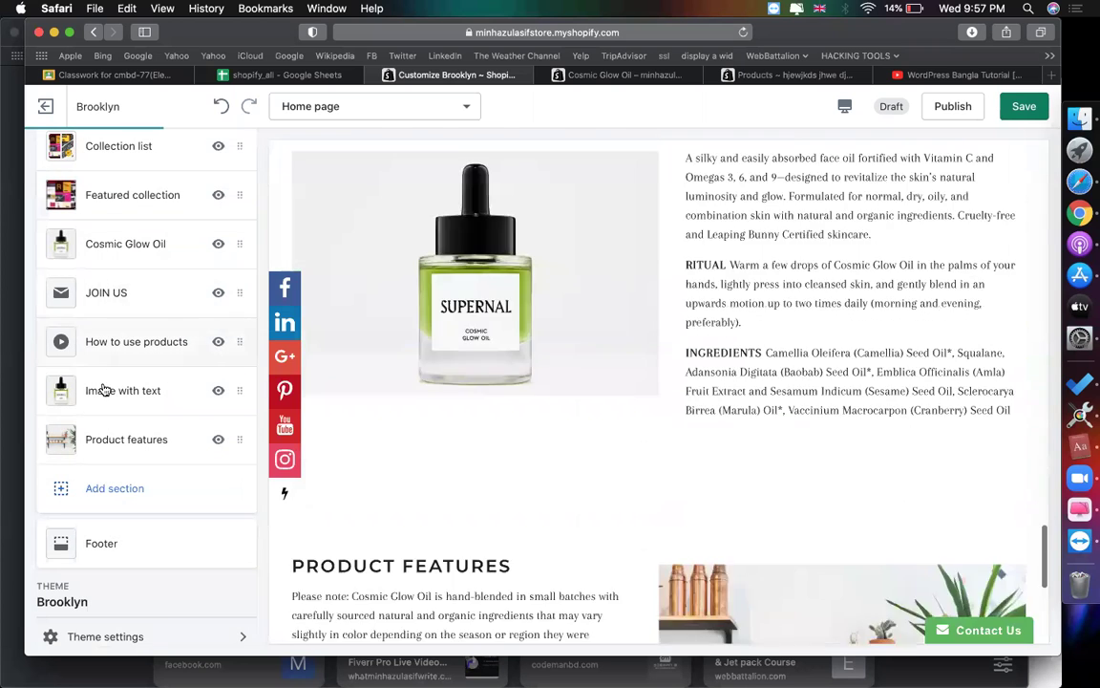
left_click(99, 388)
triple_click(202, 505)
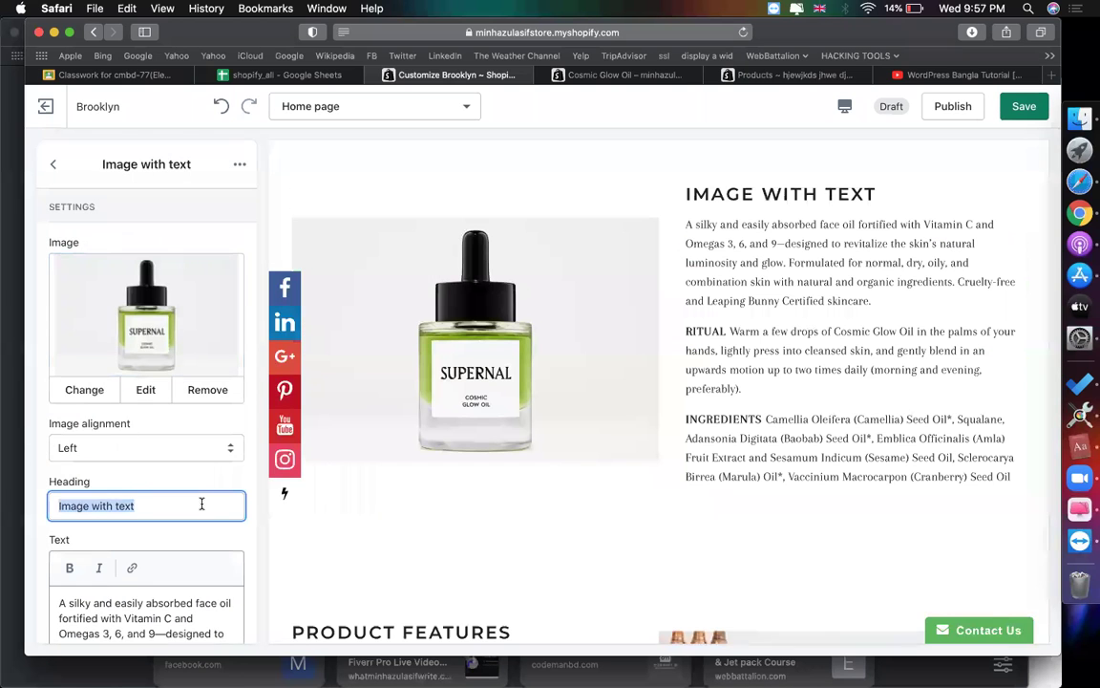
type("Product ")
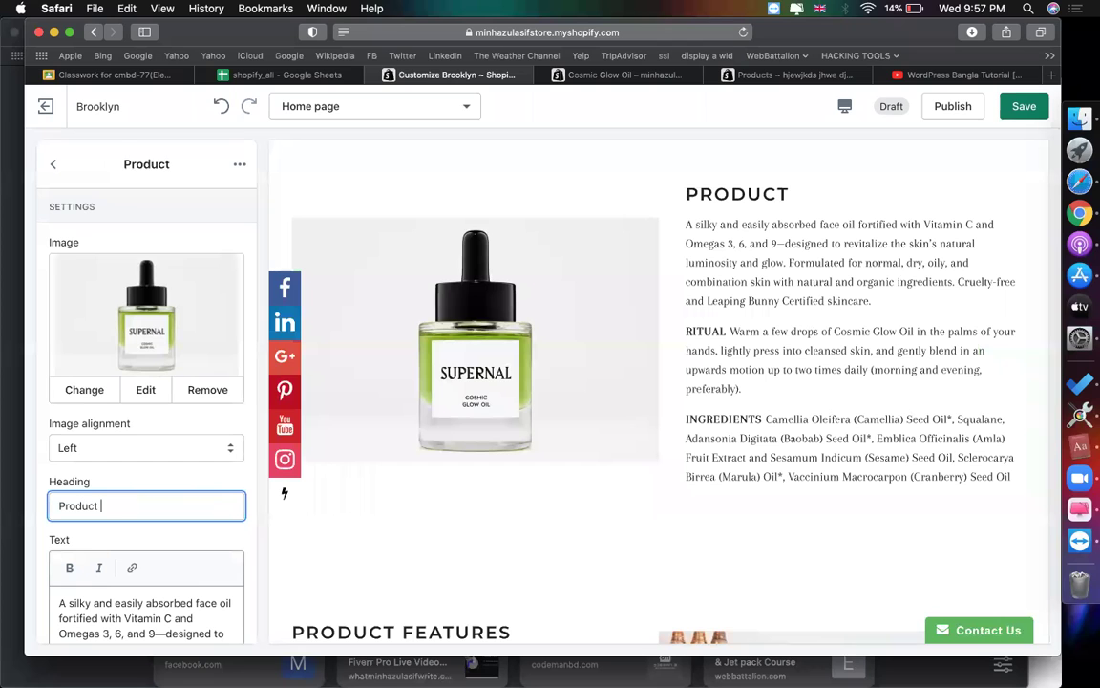
type("features")
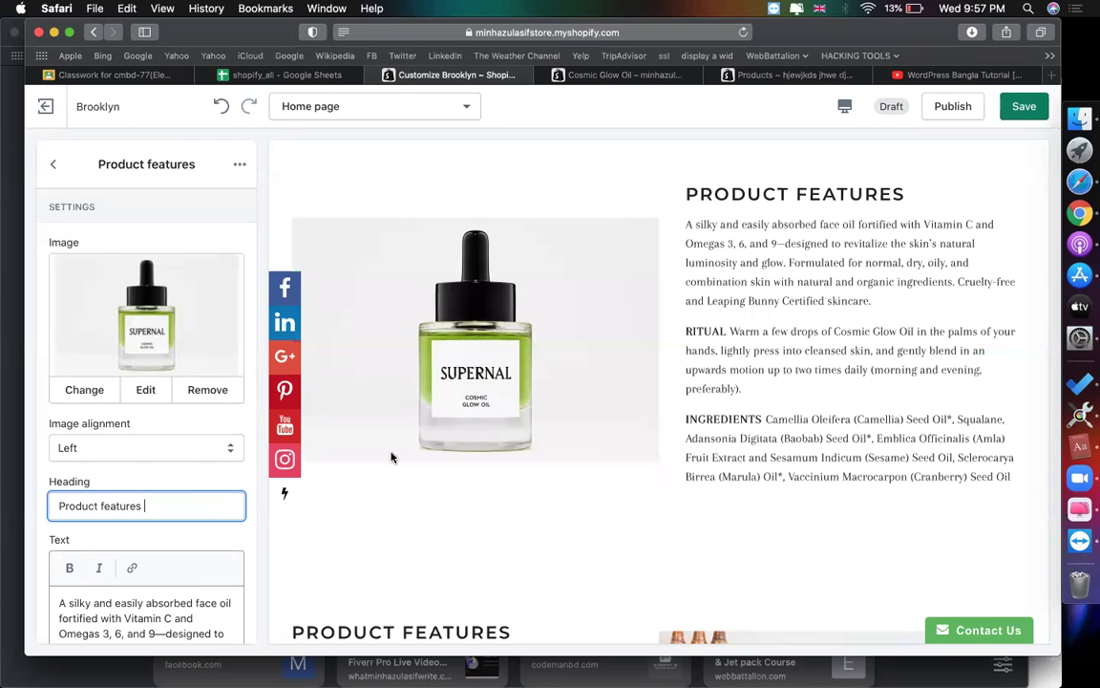
scroll(528, 514, "down", 5)
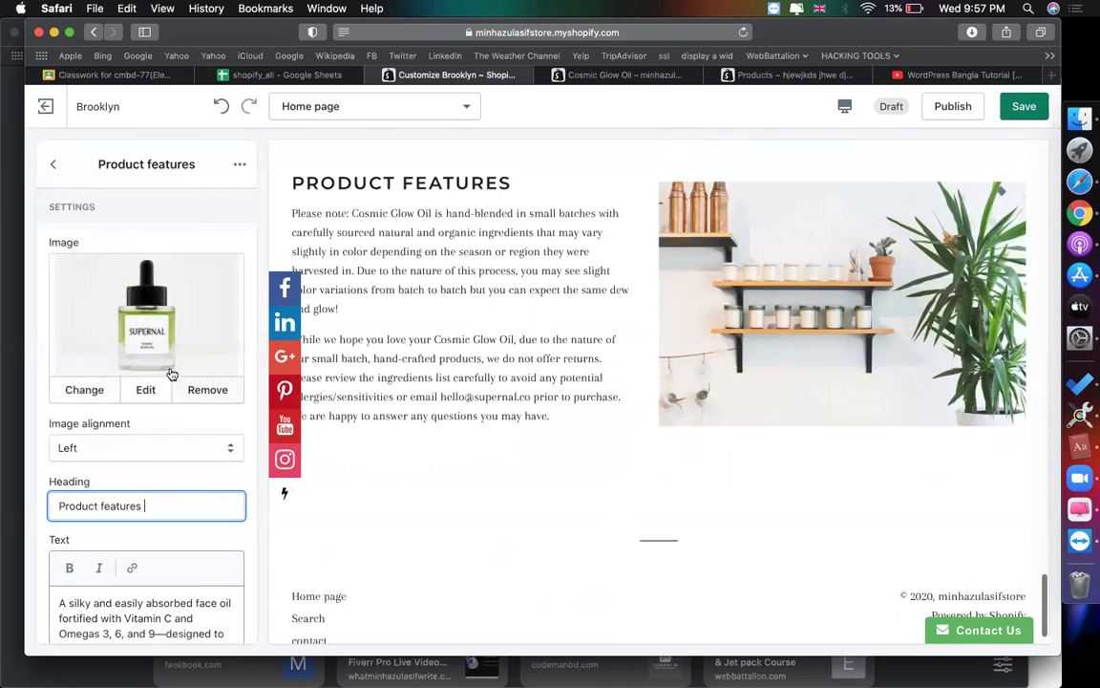
Step: Review the section types that can be added to the home page, and close the list without adding one
left_click(55, 167)
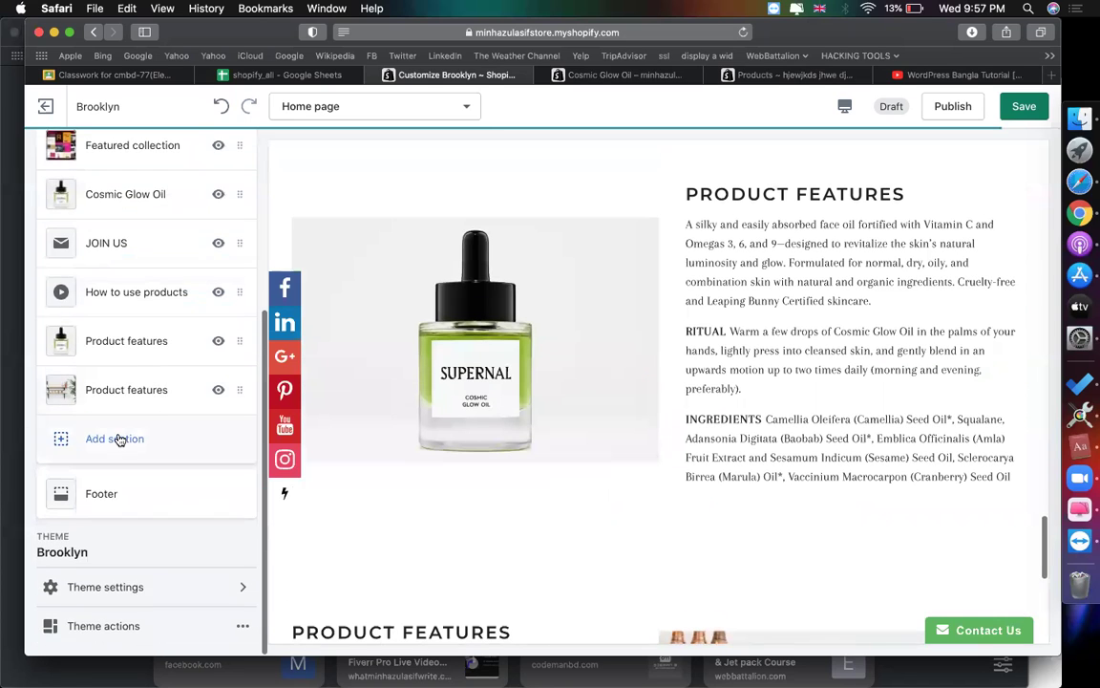
left_click(118, 437)
scroll(119, 466, "down", 1)
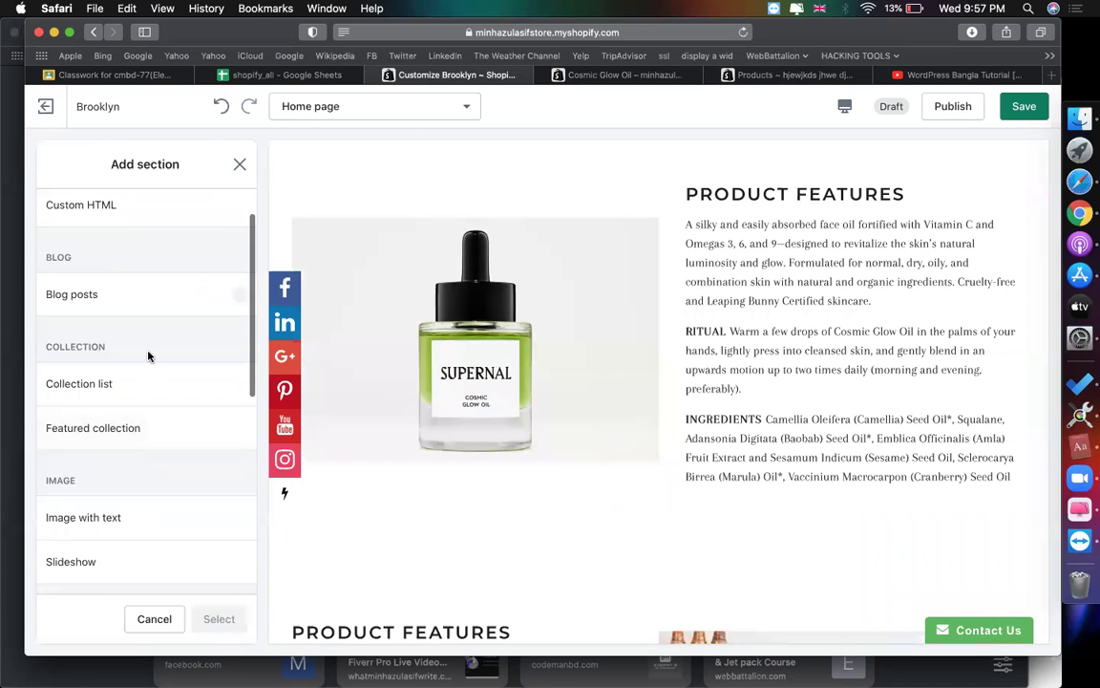
scroll(148, 355, "down", 2)
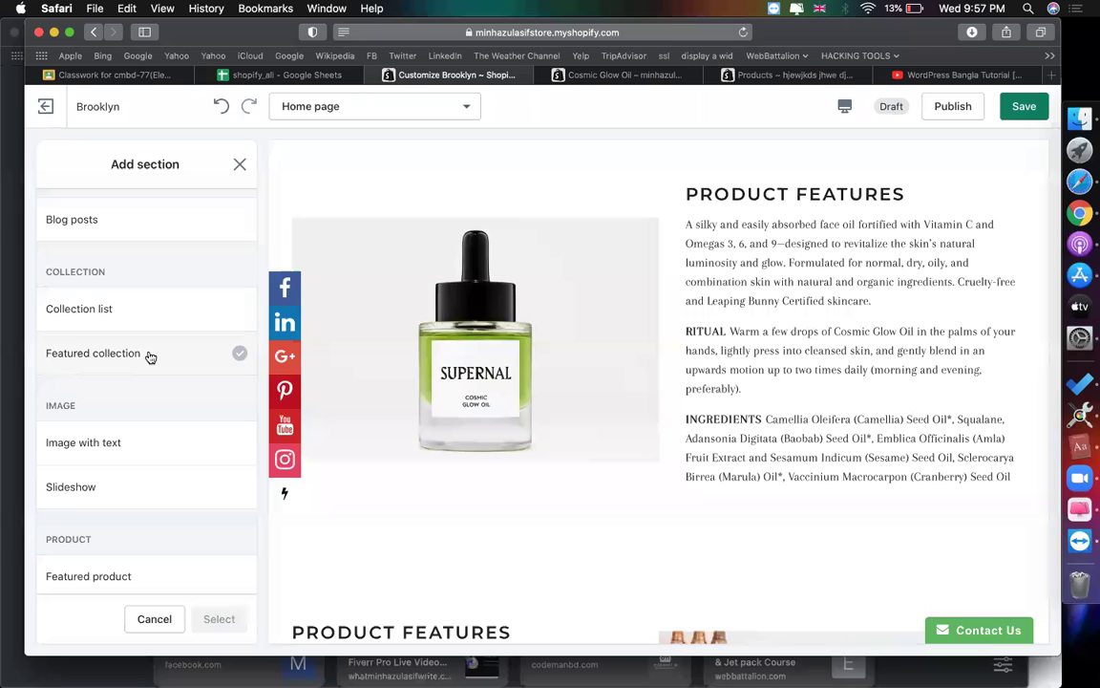
scroll(150, 356, "down", 7)
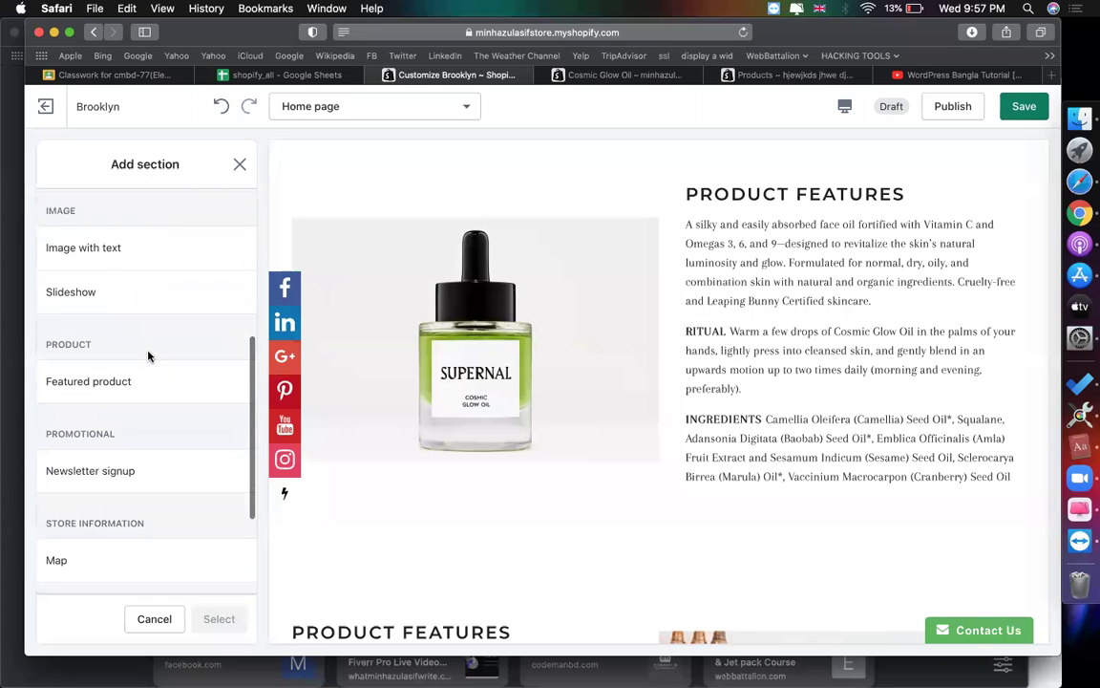
scroll(148, 356, "up", 10)
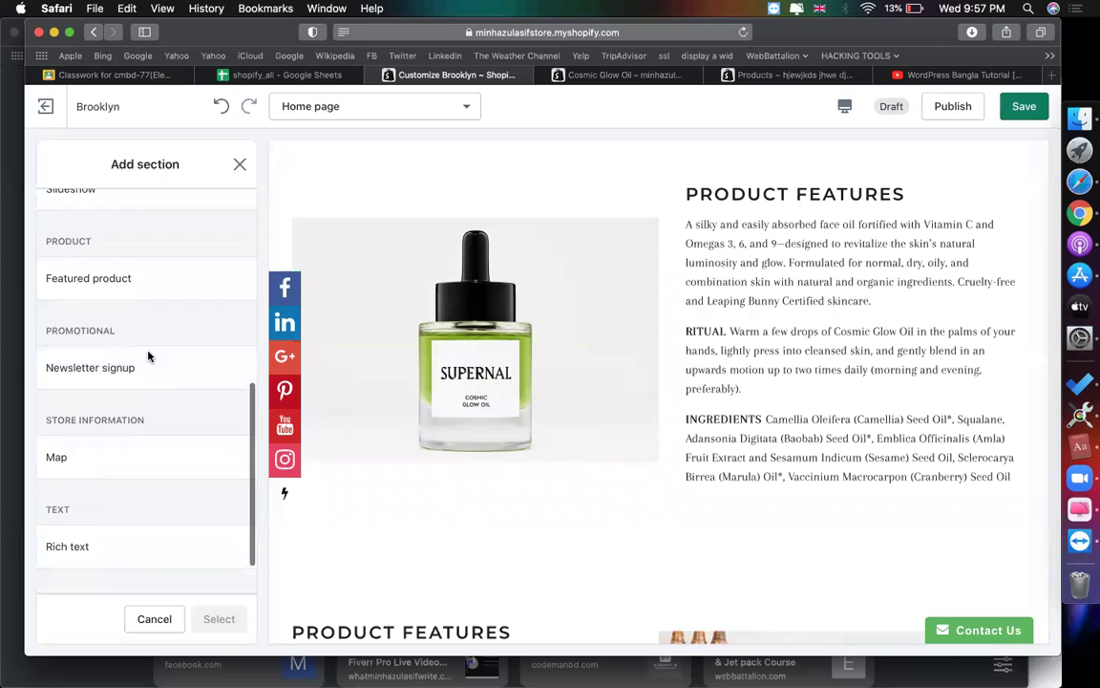
left_click(154, 619)
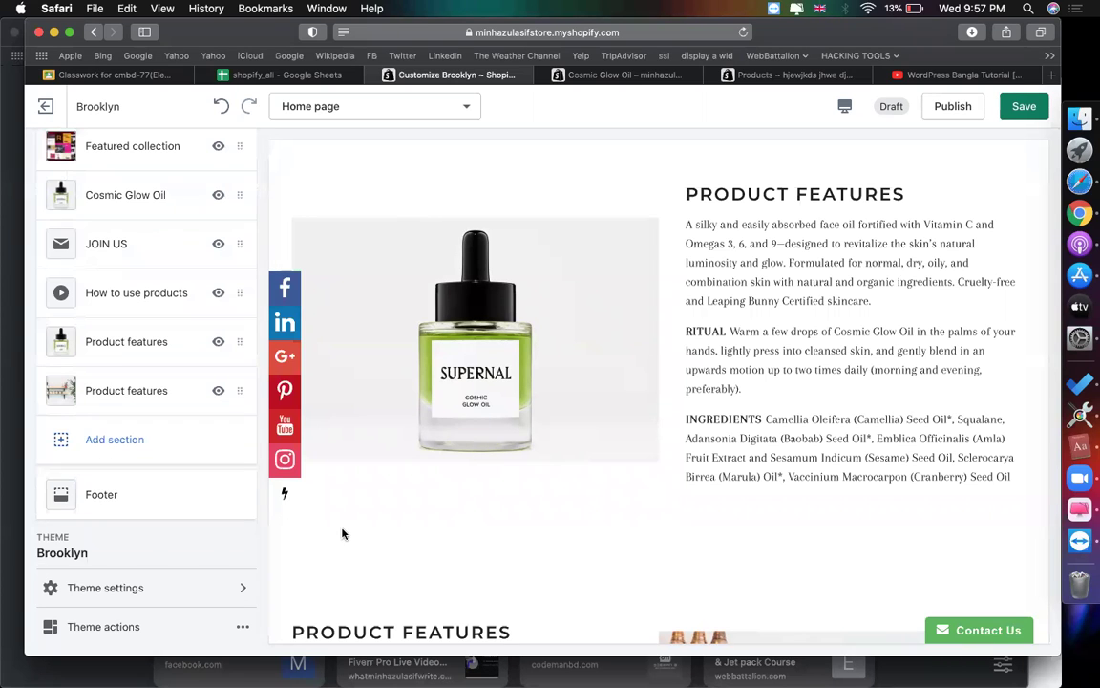
Step: Save the Brooklyn theme's home page changes
scroll(577, 381, "up", 3)
left_click(1018, 108)
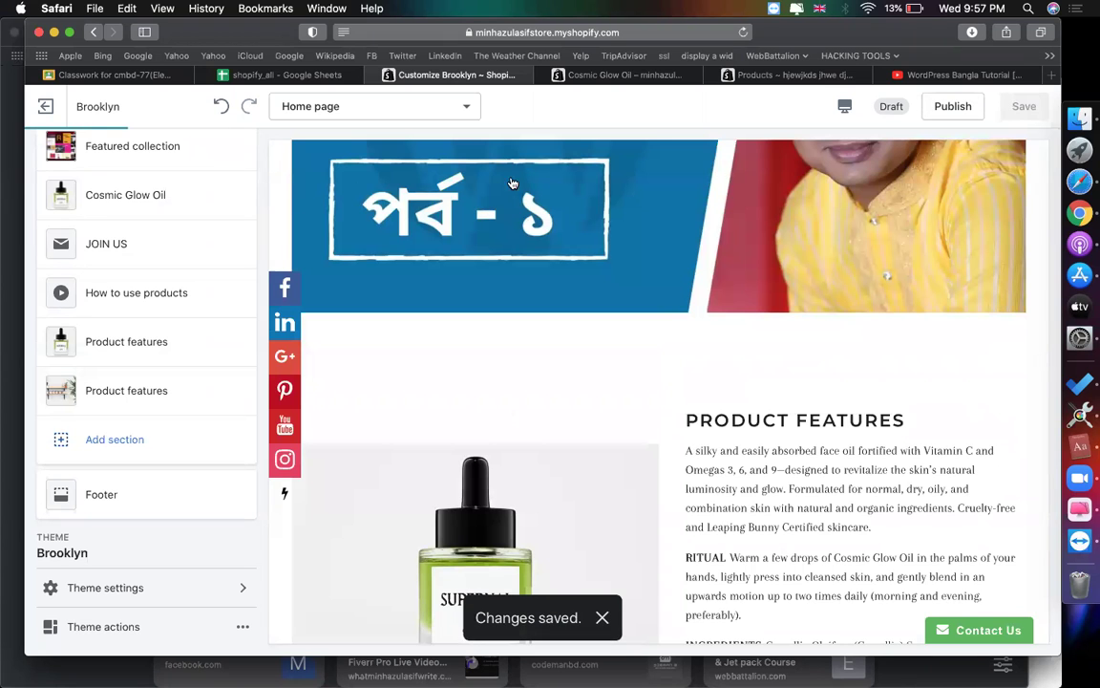
scroll(162, 335, "up", 5)
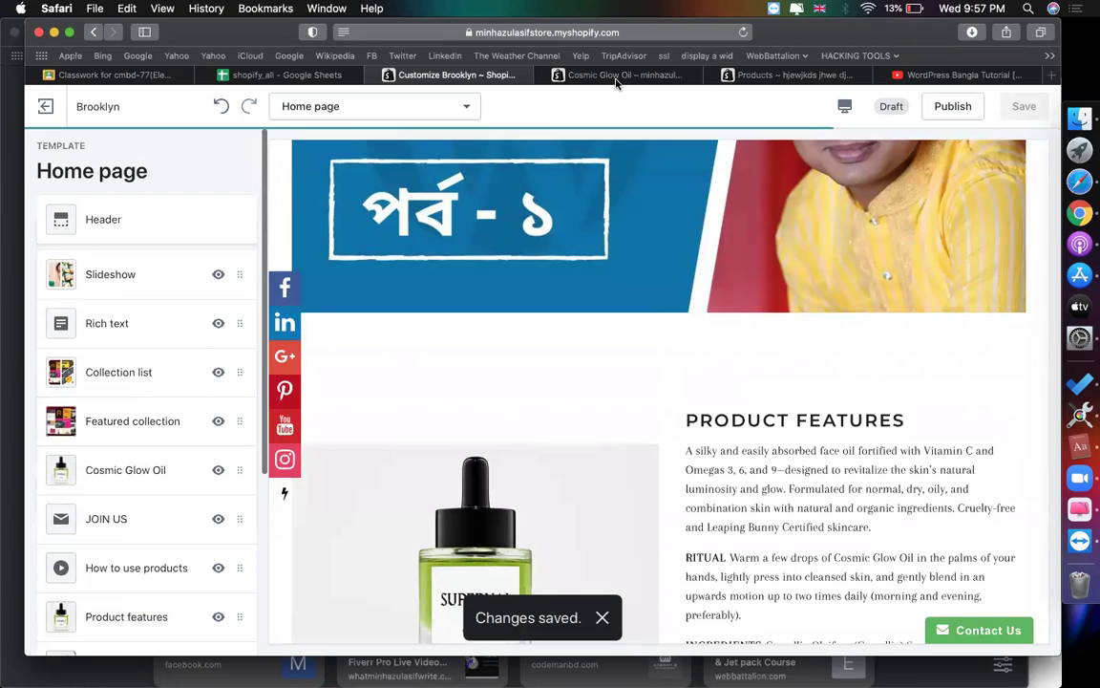
Step: Load the store's root address in place of the Cosmic Glow Oil page and examine the home page down to the footer
left_click(616, 75)
scroll(510, 248, "up", 15)
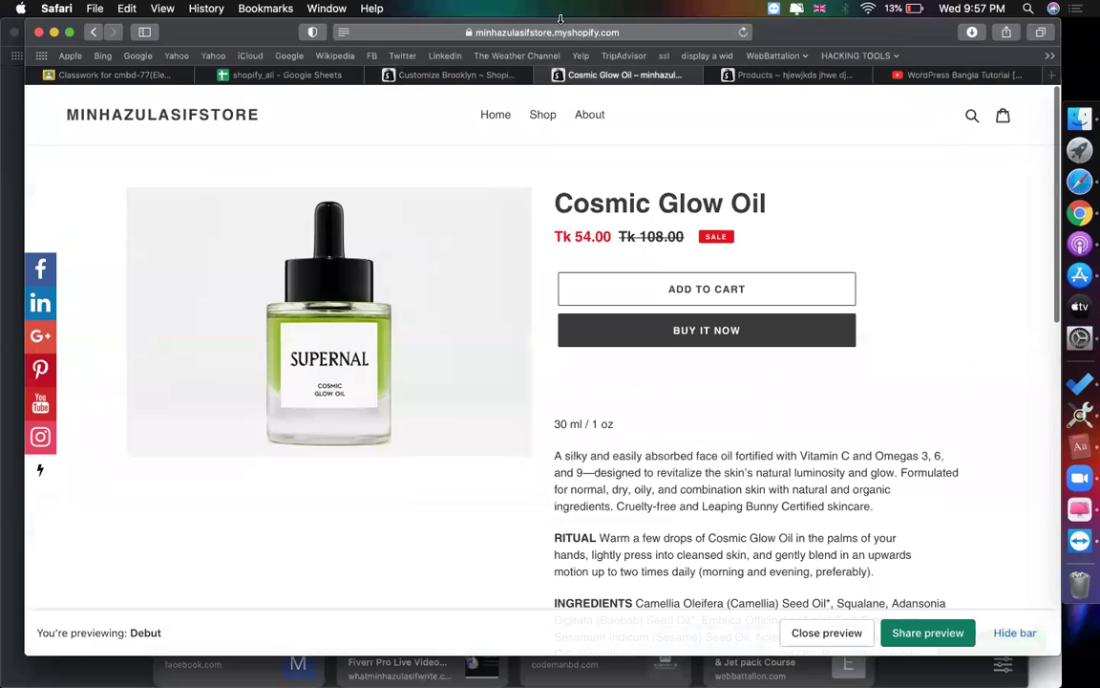
left_click(541, 32)
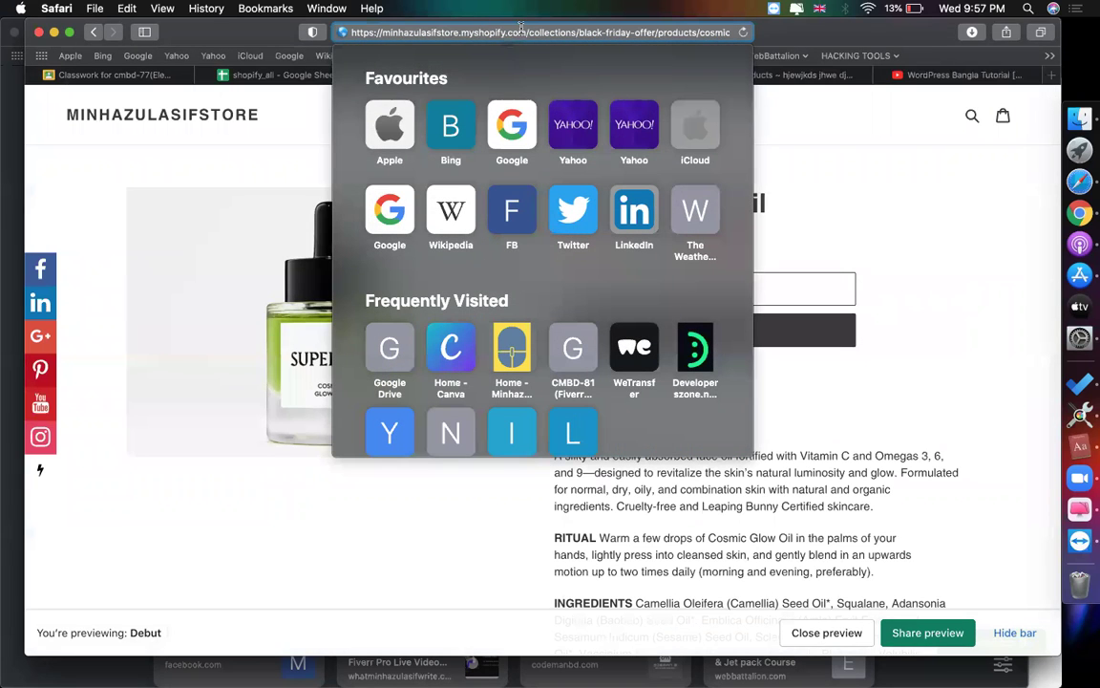
key("Escape")
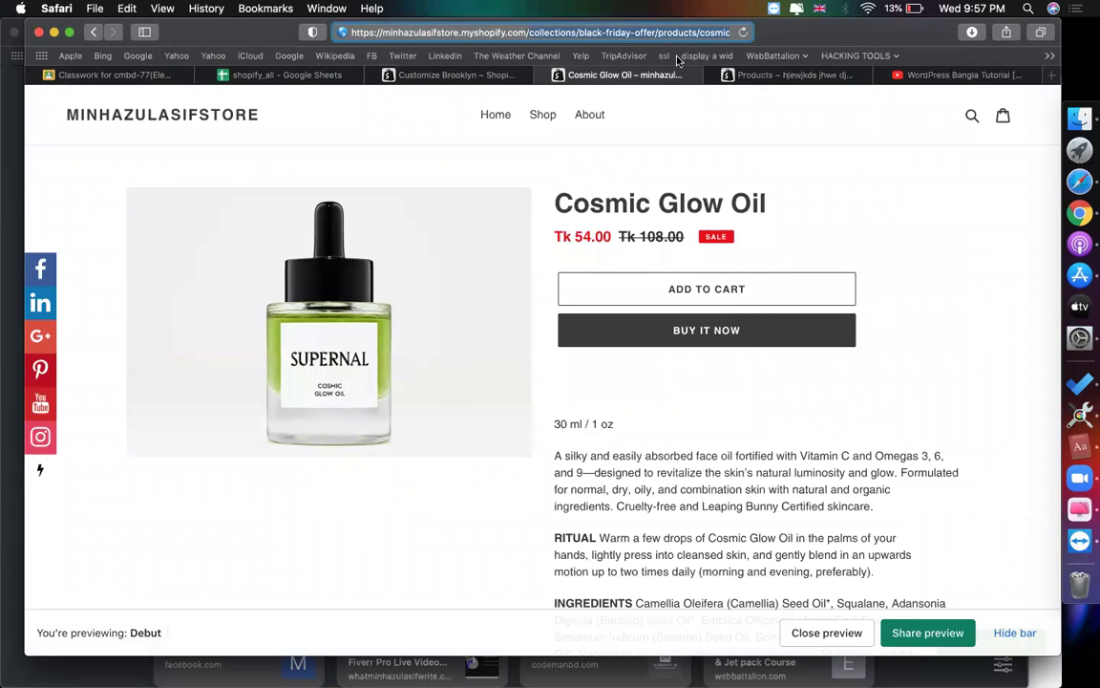
left_click(544, 32)
key("shift+super+Right")
key("BackSpace")
key("Return")
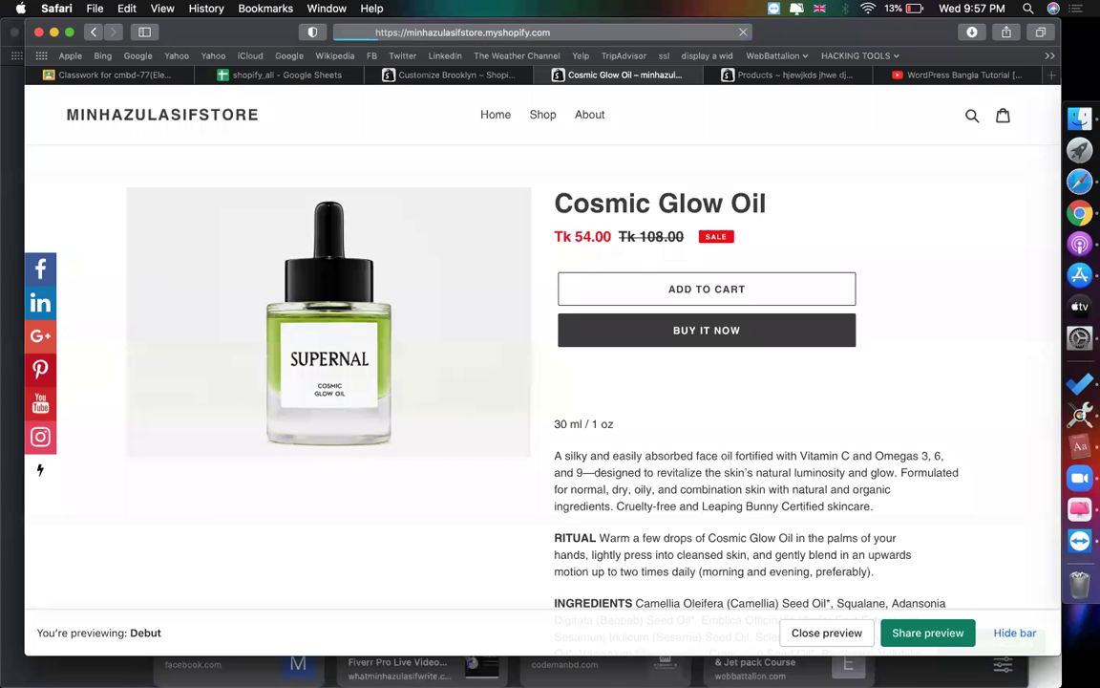
scroll(521, 375, "down", 20)
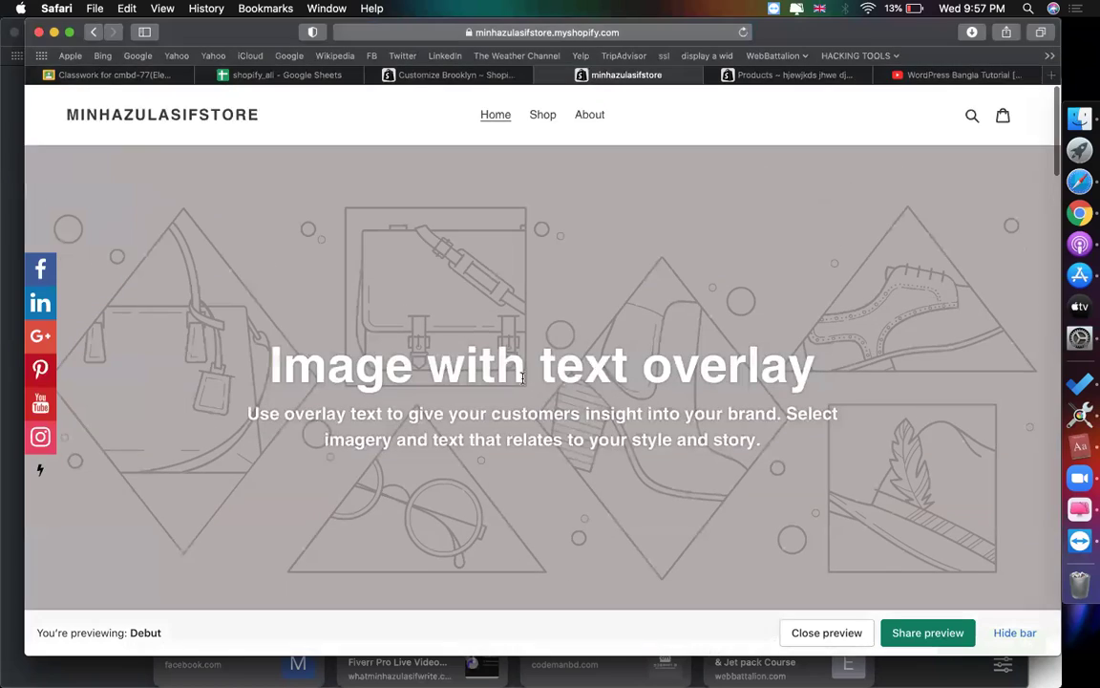
scroll(523, 378, "down", 20)
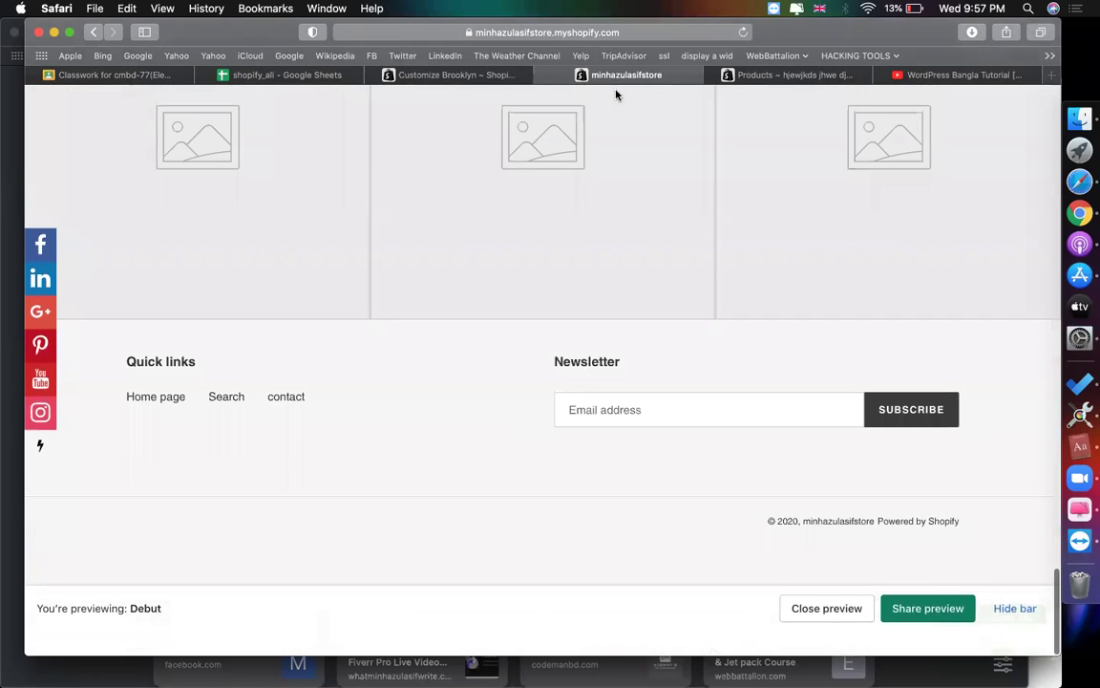
left_click(616, 31)
left_click(784, 221)
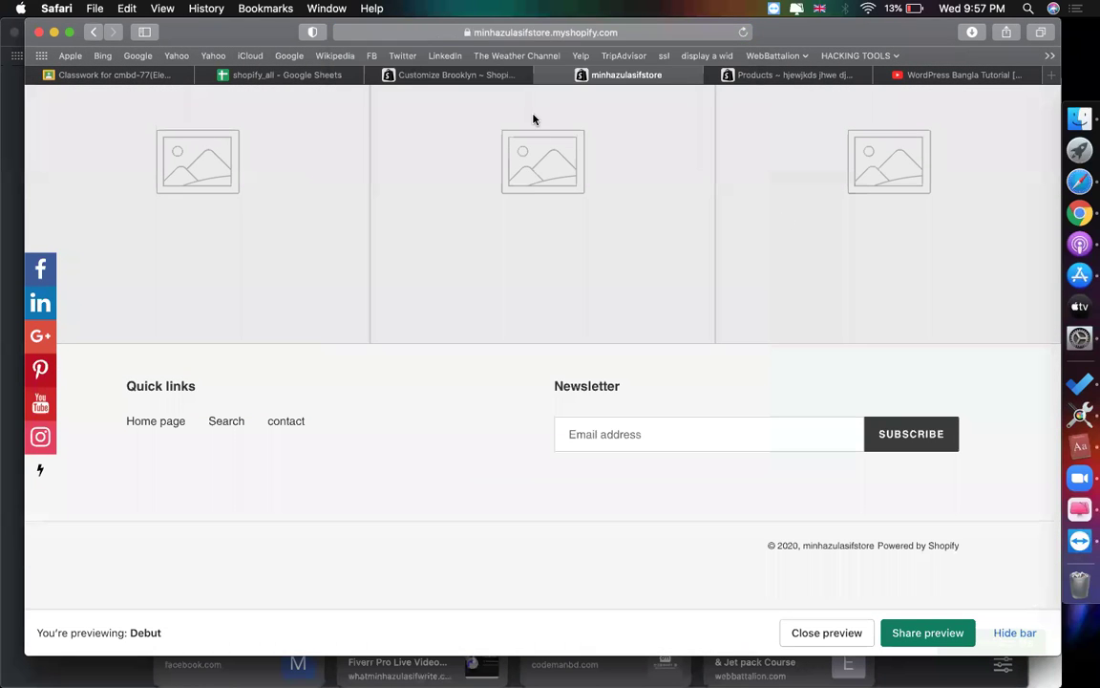
Step: Publish the Brooklyn theme from the theme editor to replace the current Debut theme
left_click(457, 74)
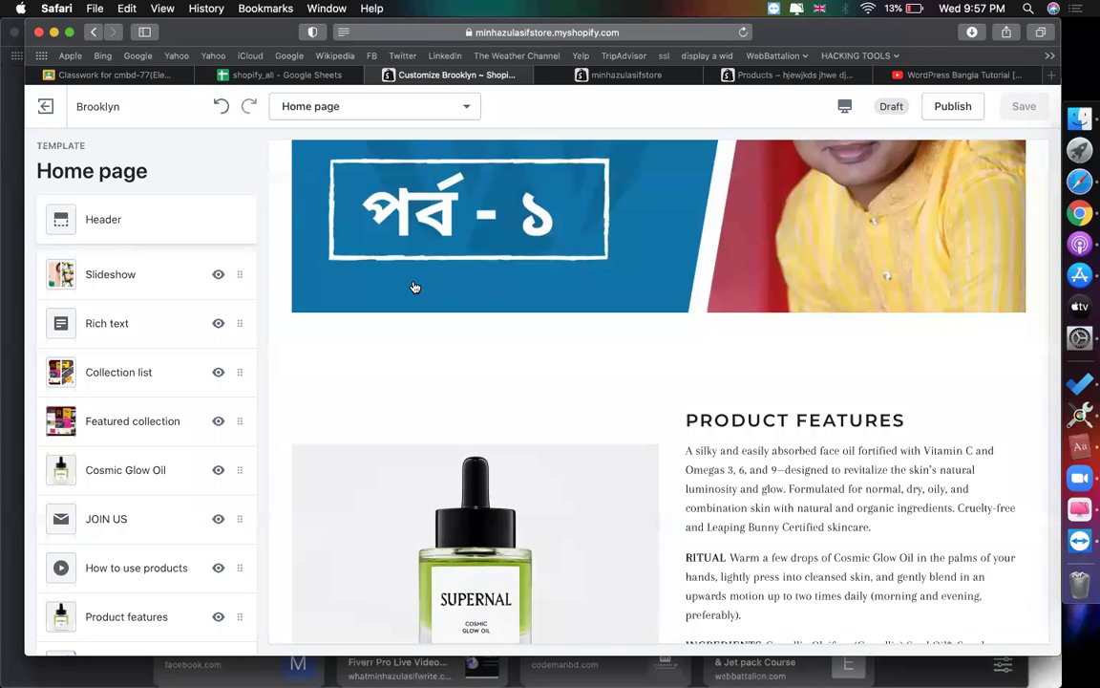
scroll(414, 286, "down", 15)
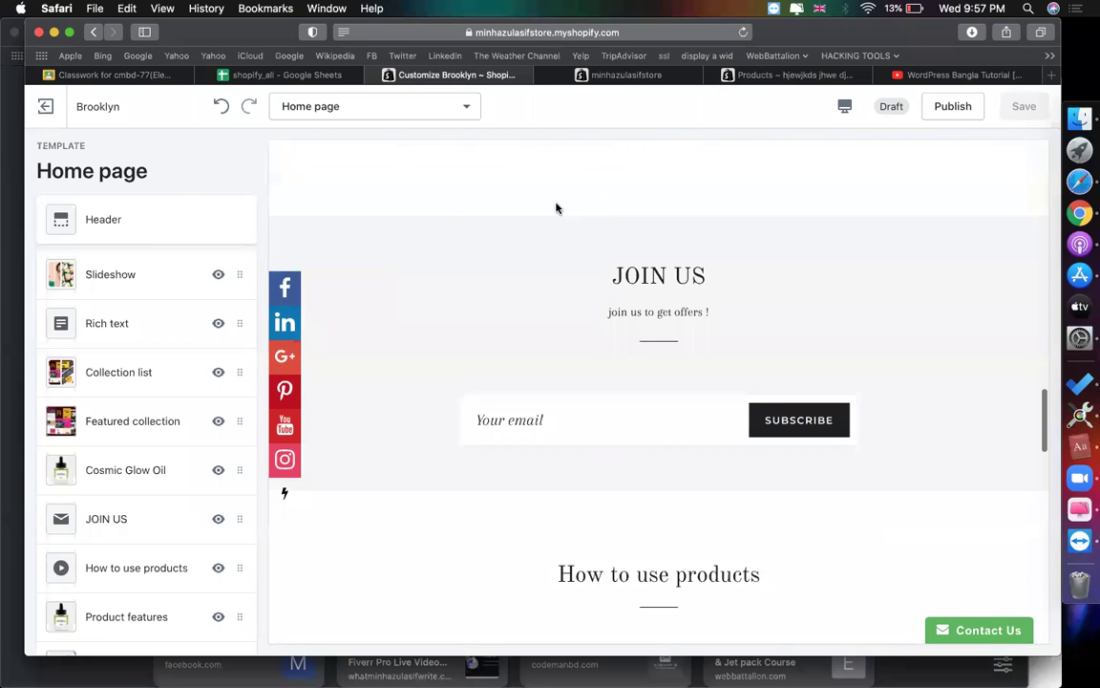
left_click(952, 109)
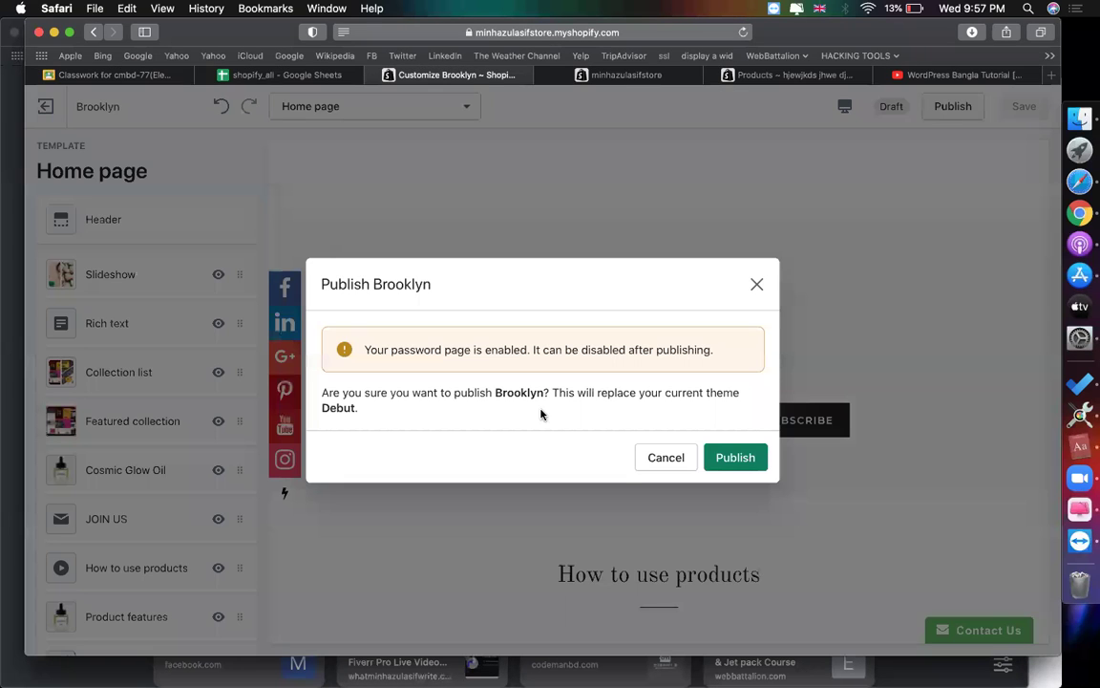
left_click(740, 452)
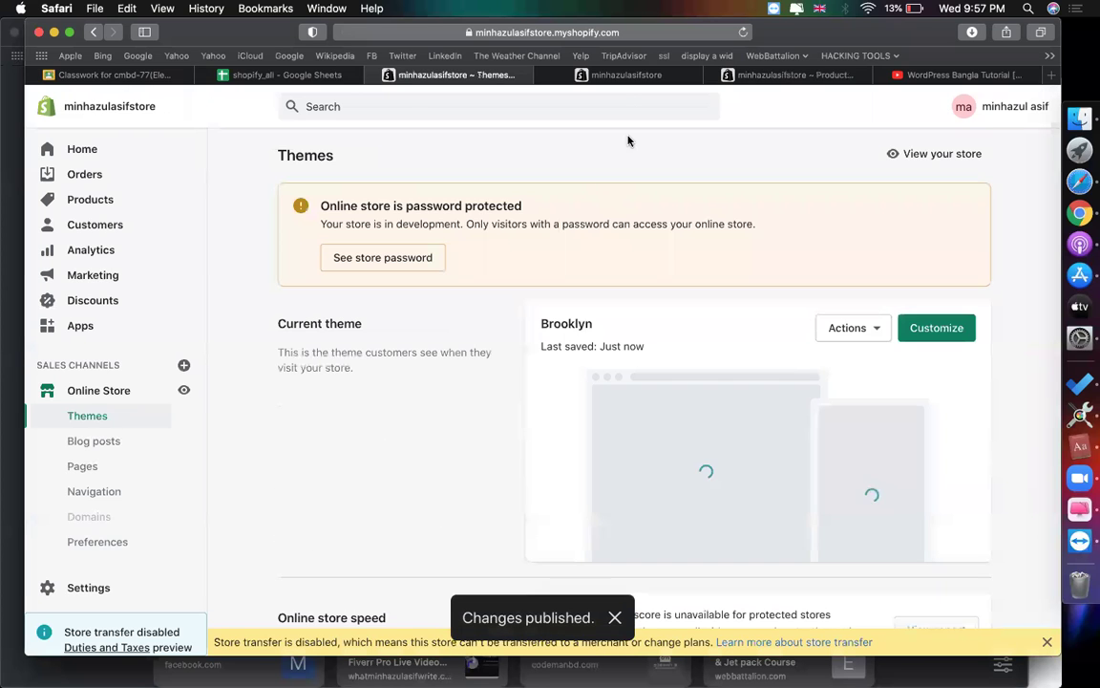
Step: Switch to the storefront and look through the published home page down to the footer
left_click(618, 76)
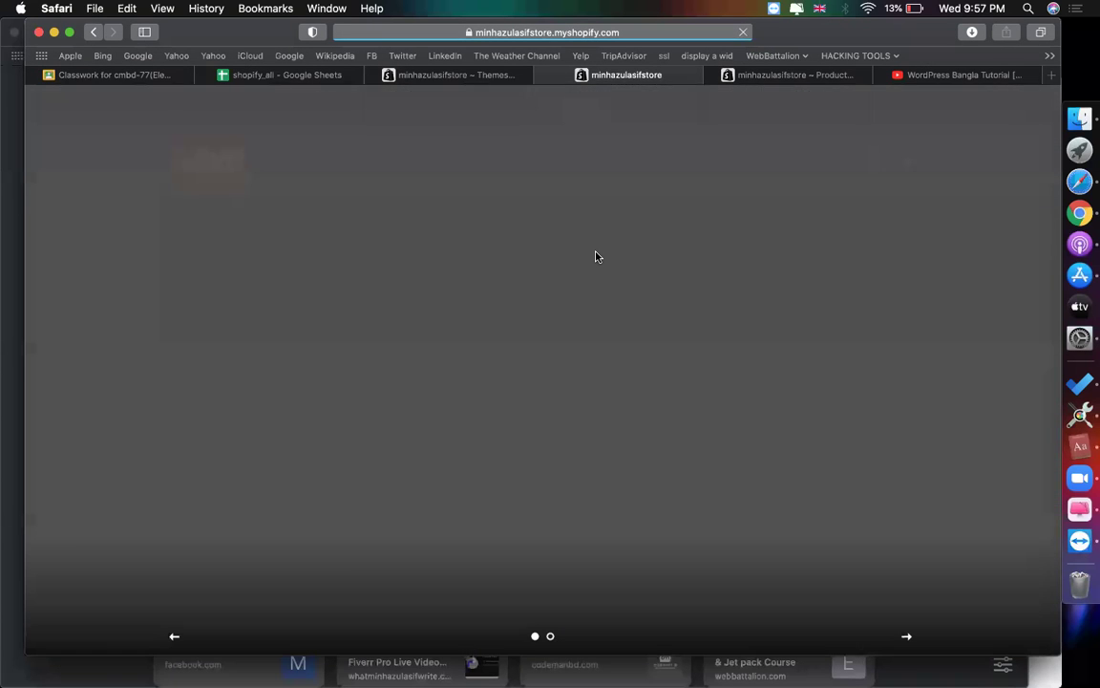
scroll(759, 365, "down", 5)
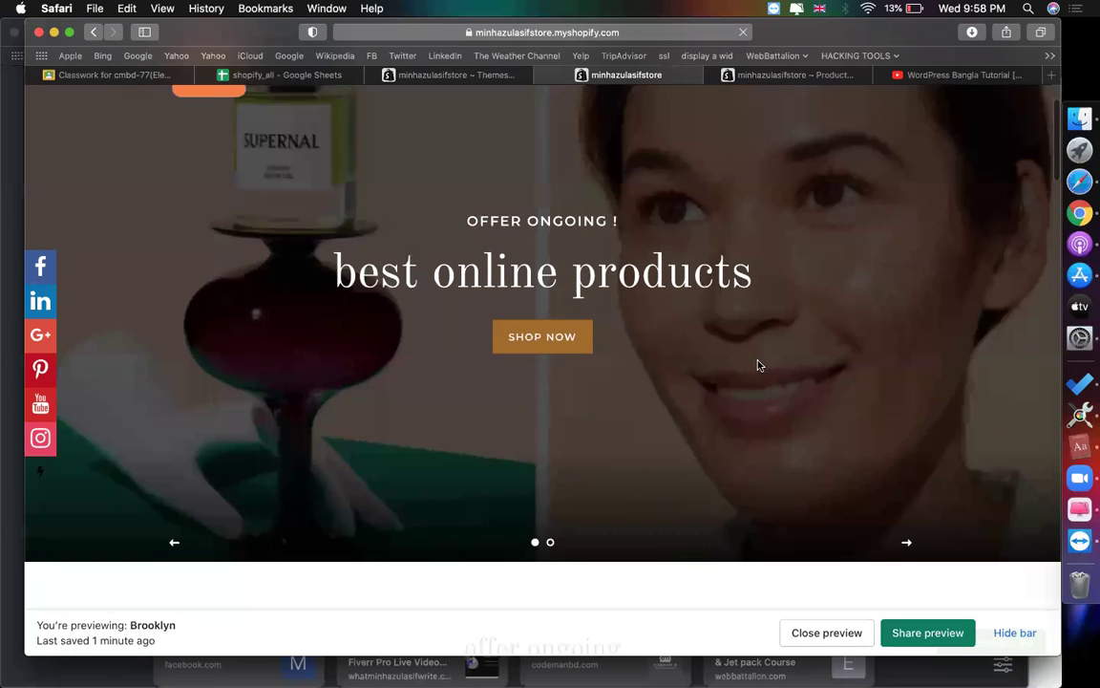
scroll(760, 364, "down", 20)
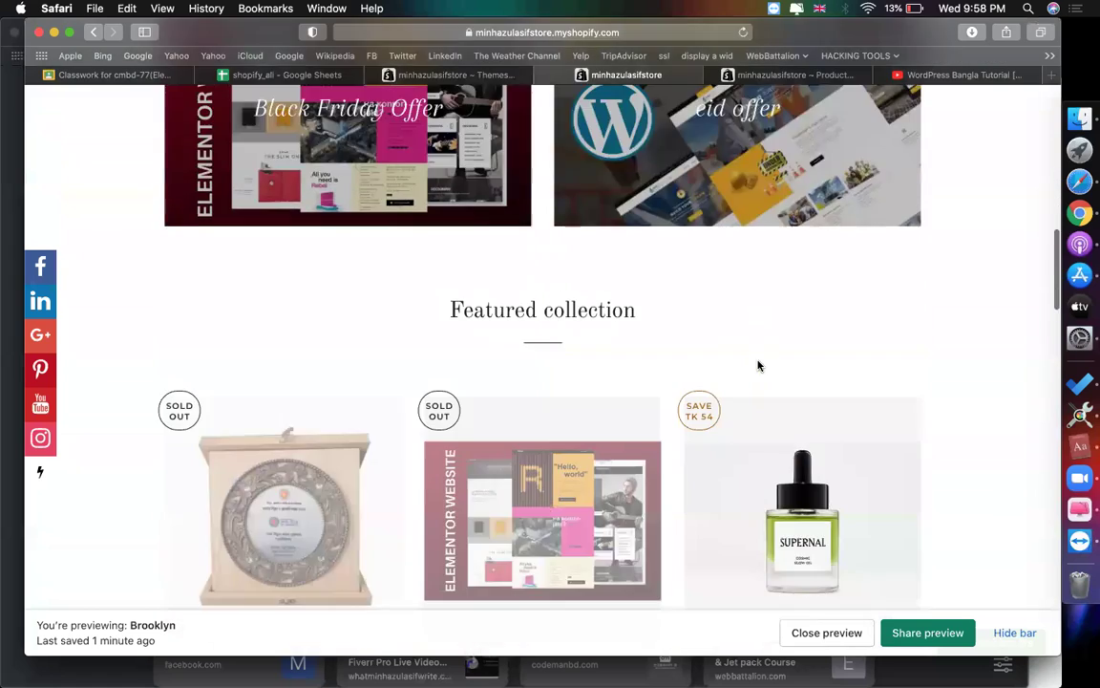
scroll(760, 365, "down", 10)
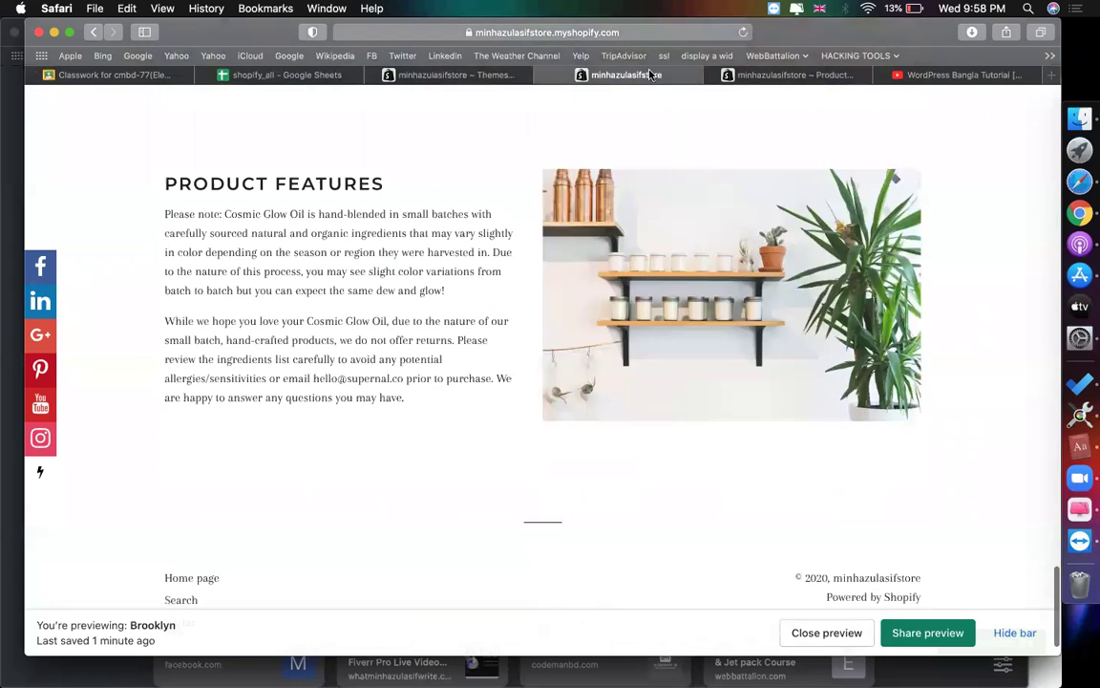
Step: Copy the storefront's address from Safari and load it in Chrome
left_click(572, 32)
key("super+c")
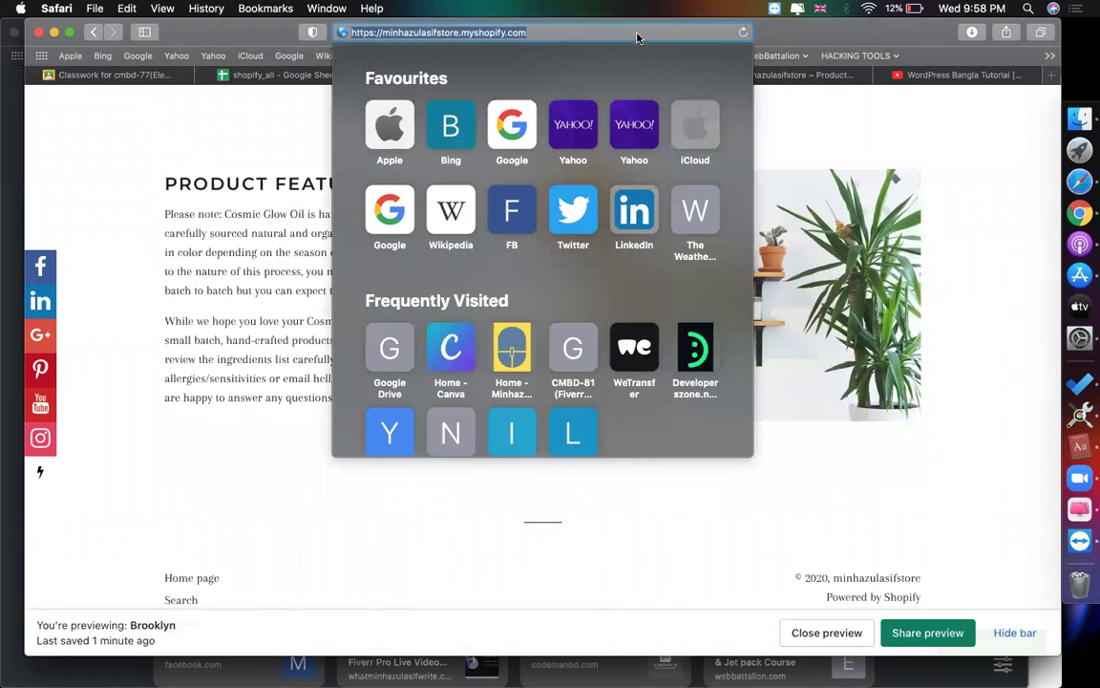
key("super+Tab")
left_click(446, 60)
key("super+v")
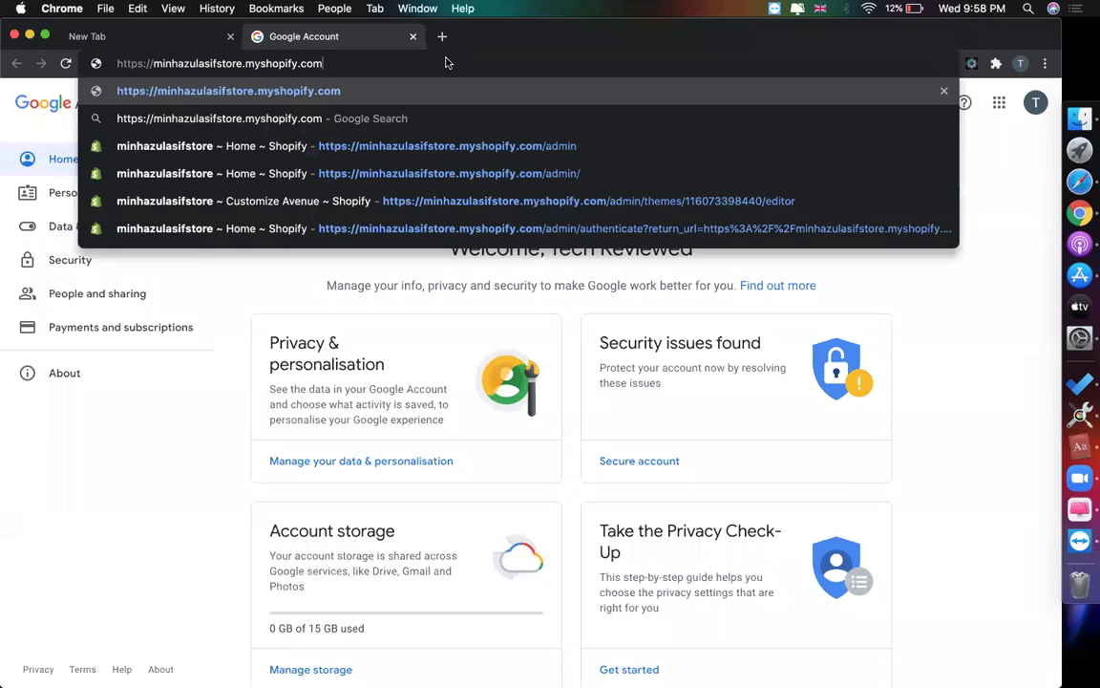
key("Return")
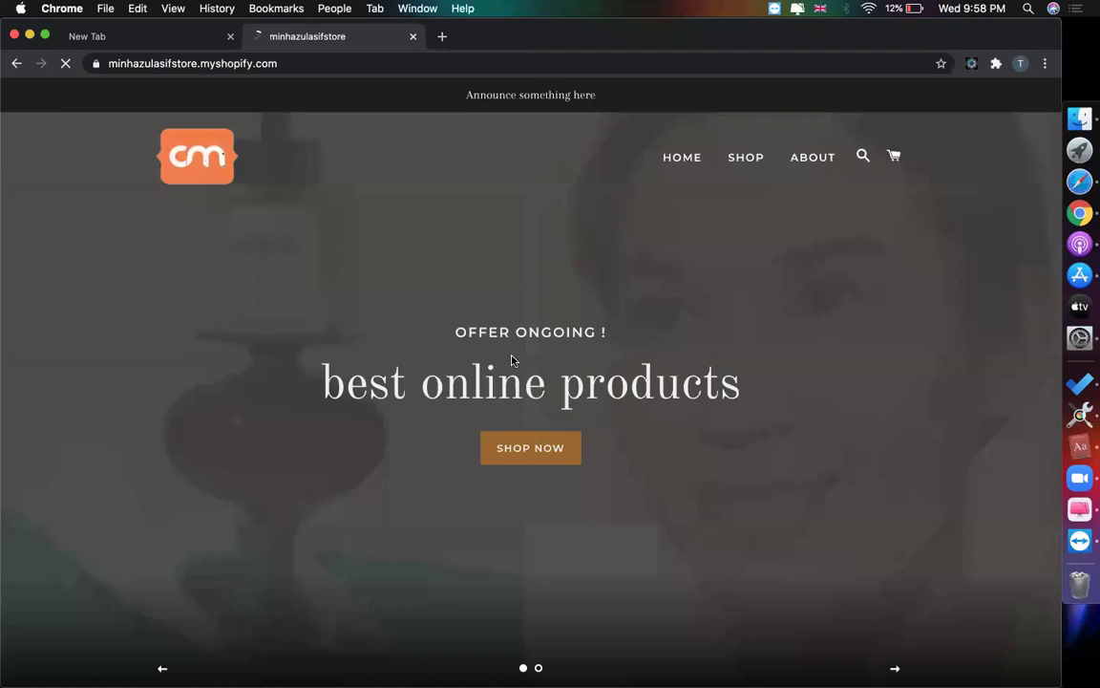
Step: Return to Safari and review the storefront's slideshow, collection list and the text about the 50% Black Friday discount
key("super+Tab")
scroll(606, 378, "up", 20)
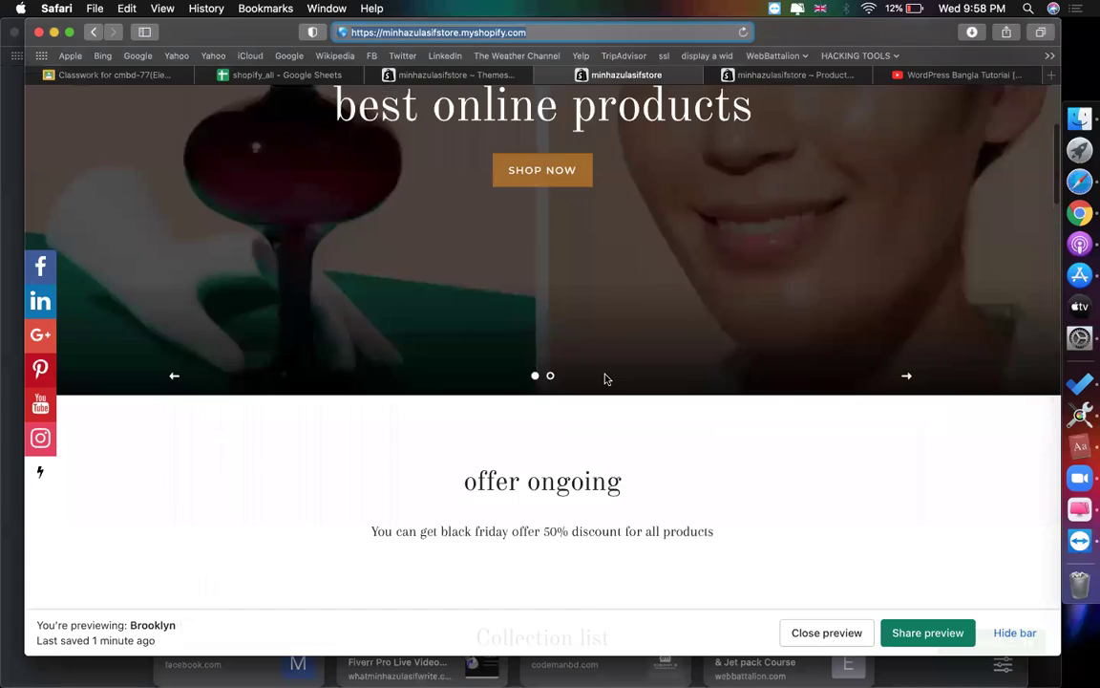
scroll(607, 378, "down", 8)
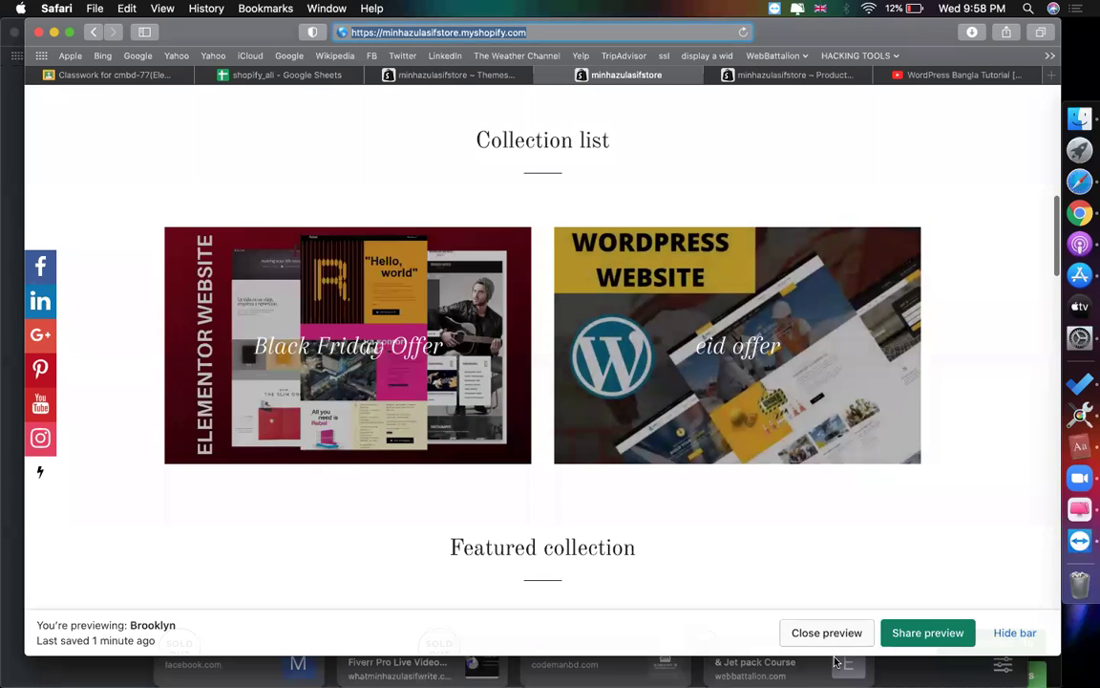
scroll(293, 489, "up", 5)
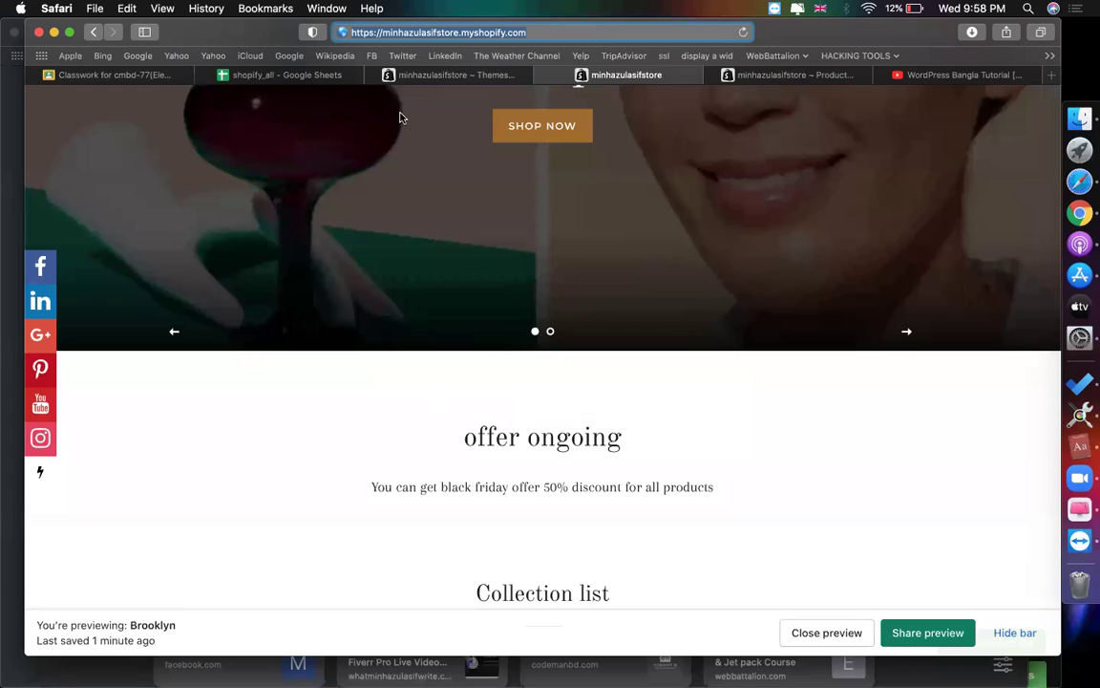
scroll(386, 229, "up", 4)
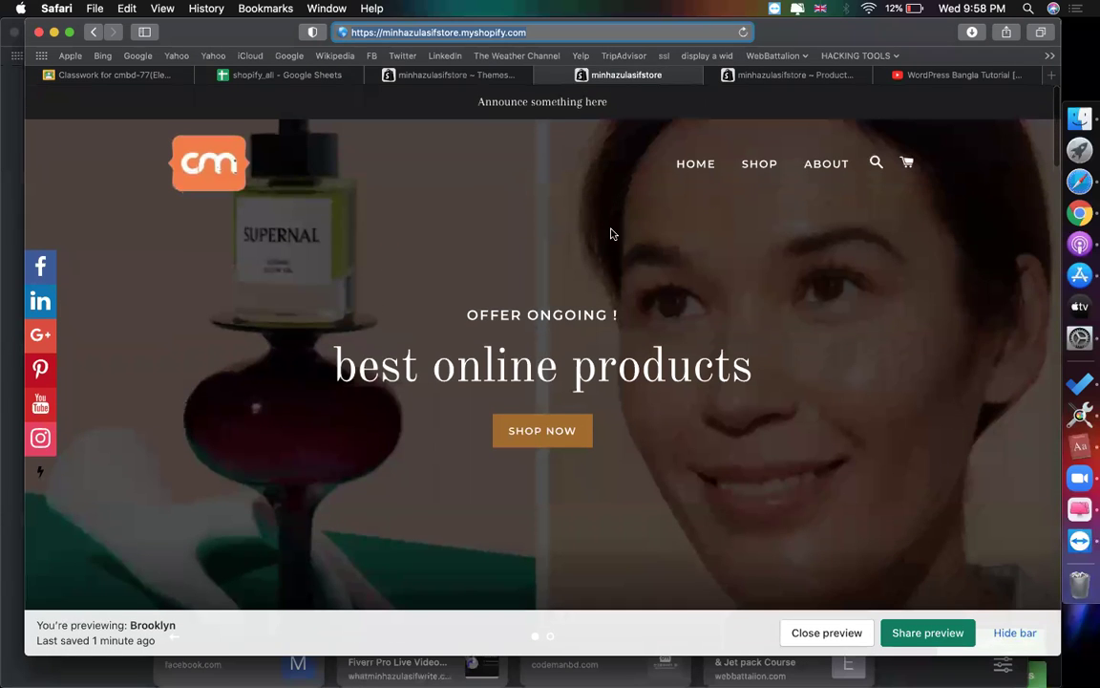
scroll(635, 354, "down", 5)
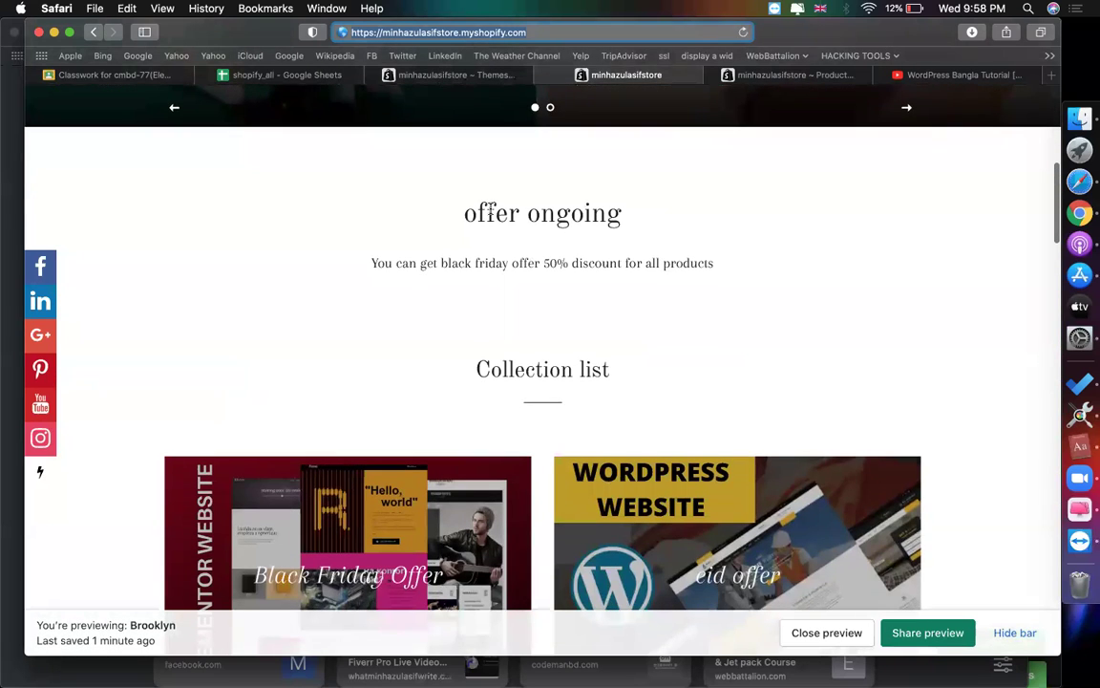
scroll(495, 213, "down", 3)
scroll(766, 305, "up", 4)
left_click_drag(766, 305, 199, 303)
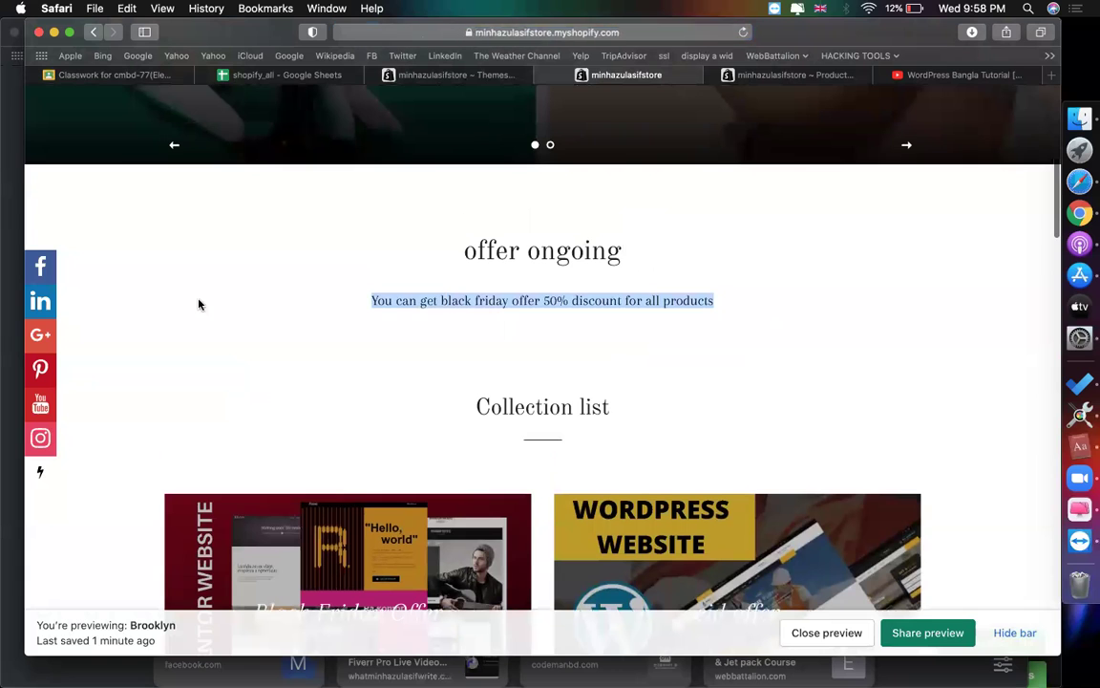
Step: Examine the storefront's collection list, featured collection and Cosmic Glow Oil product sections
scroll(659, 277, "down", 5)
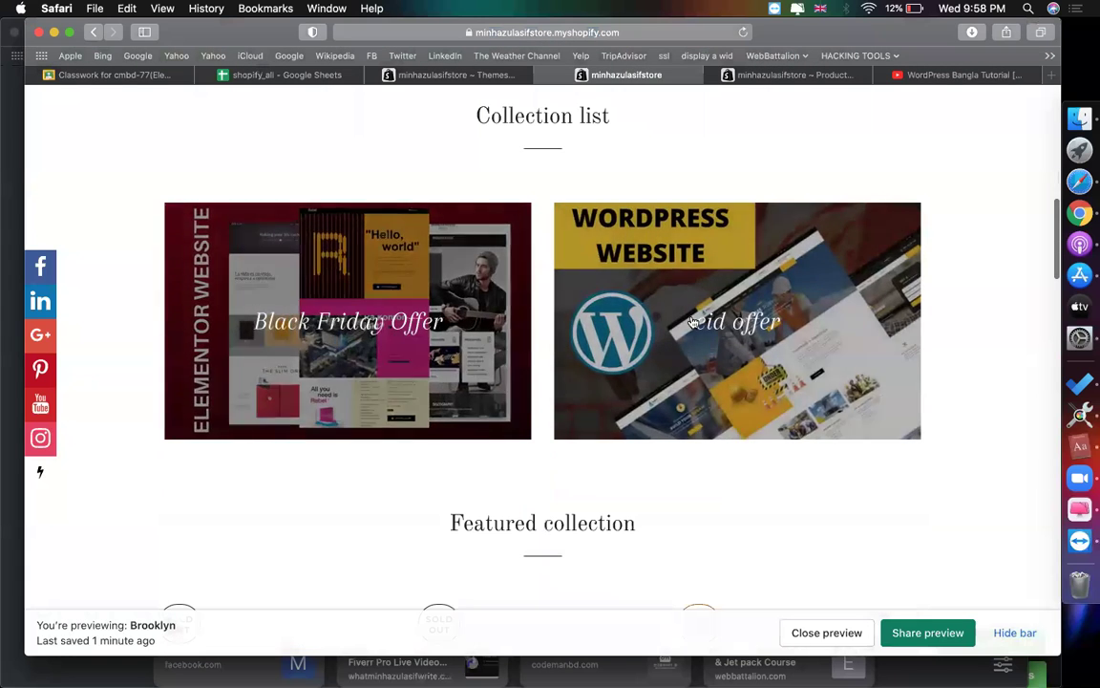
scroll(688, 315, "down", 1)
scroll(691, 320, "down", 5)
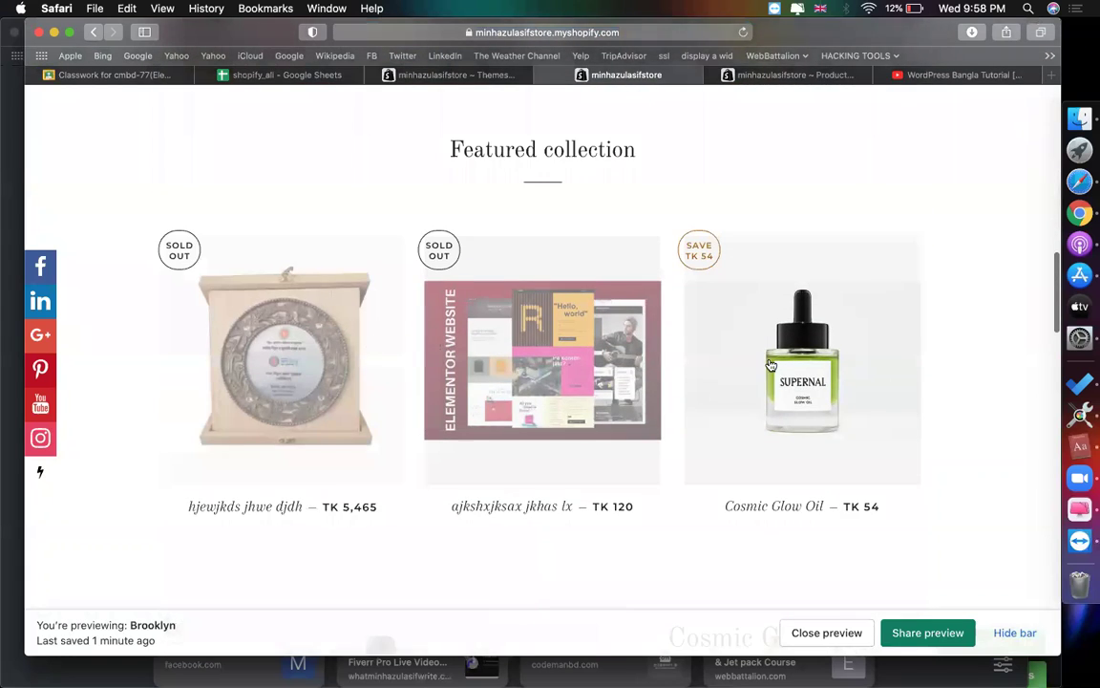
scroll(726, 339, "down", 3)
scroll(770, 364, "down", 2)
scroll(771, 364, "down", 3)
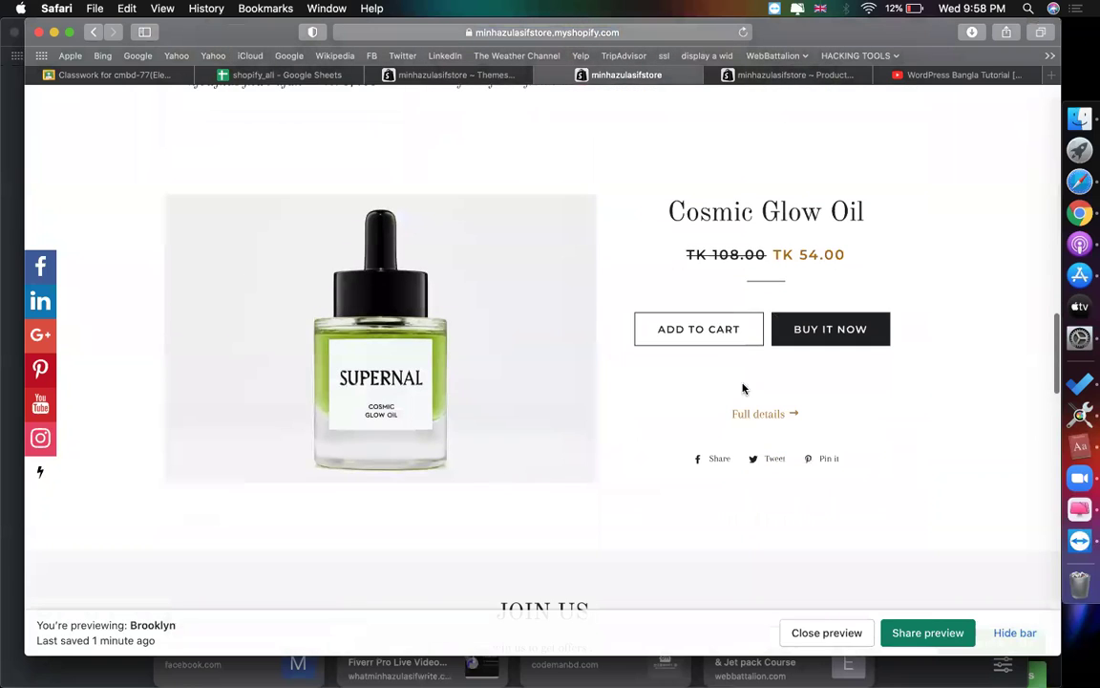
scroll(515, 358, "down", 5)
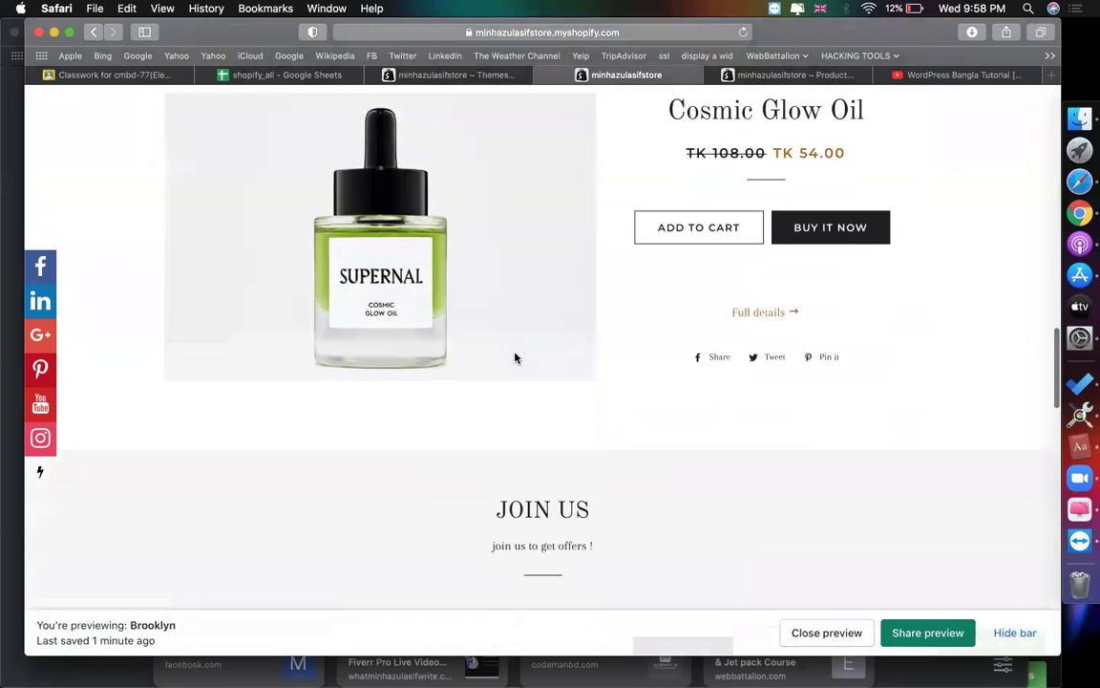
scroll(337, 351, "up", 5)
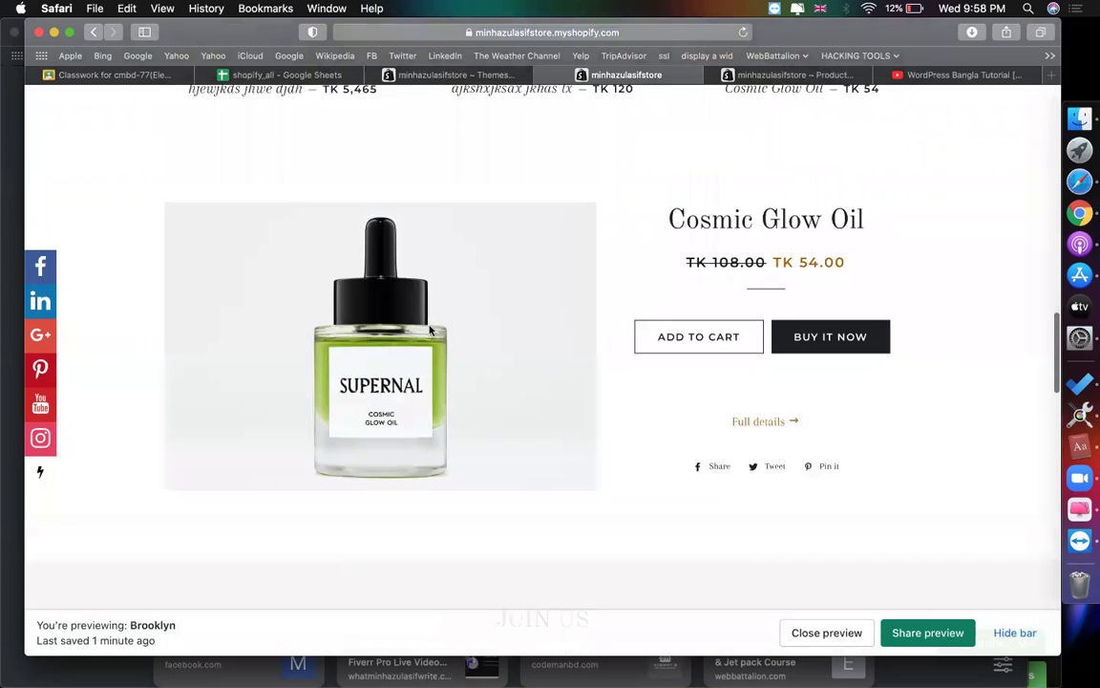
Step: Go back up to the slideshow and highlight the "offer ongoing" heading with its discount text
scroll(429, 329, "up", 15)
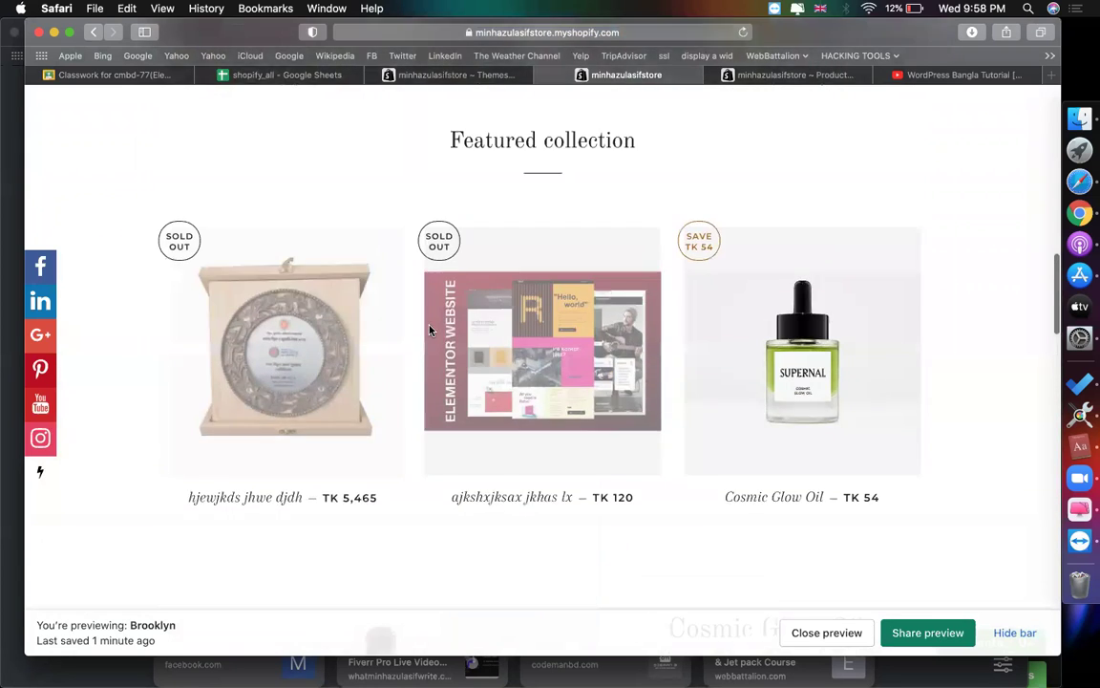
scroll(429, 329, "down", 2)
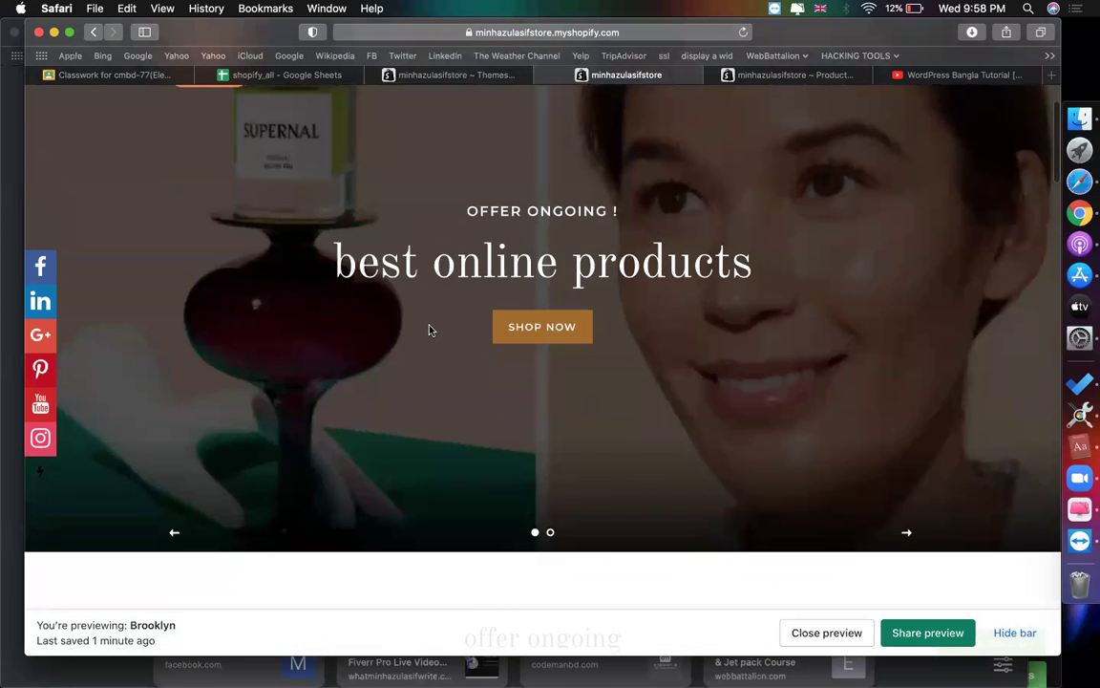
scroll(429, 330, "down", 7)
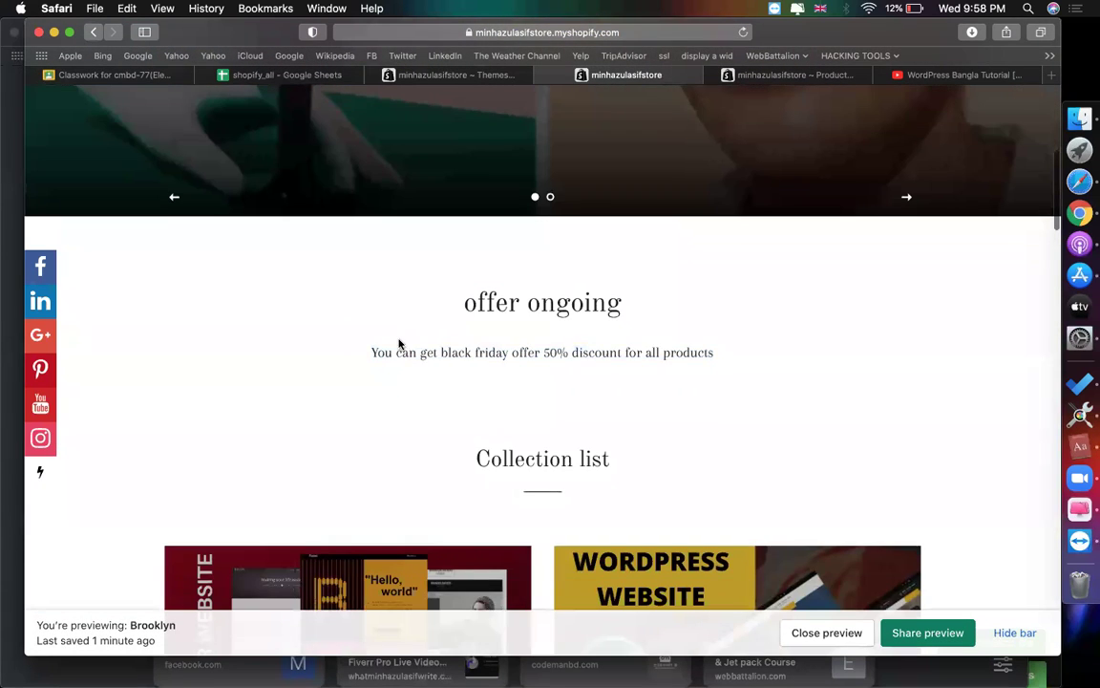
left_click_drag(616, 346, 443, 299)
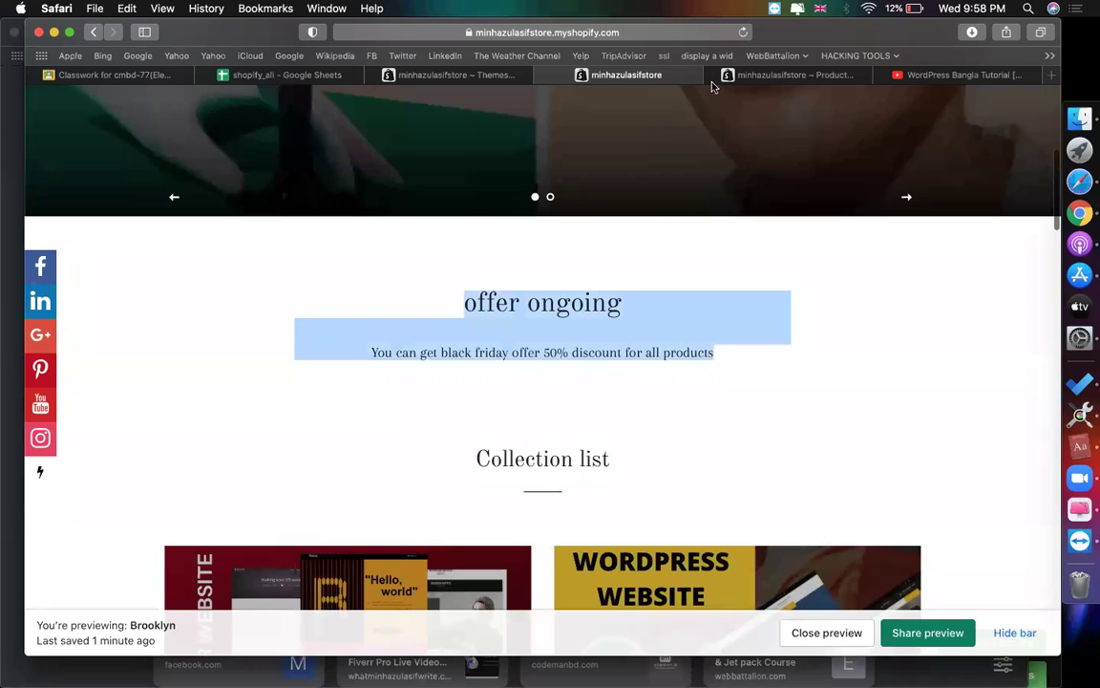
Step: Return to the store's Themes page and open the live Brooklyn theme for customizing
left_click(510, 76)
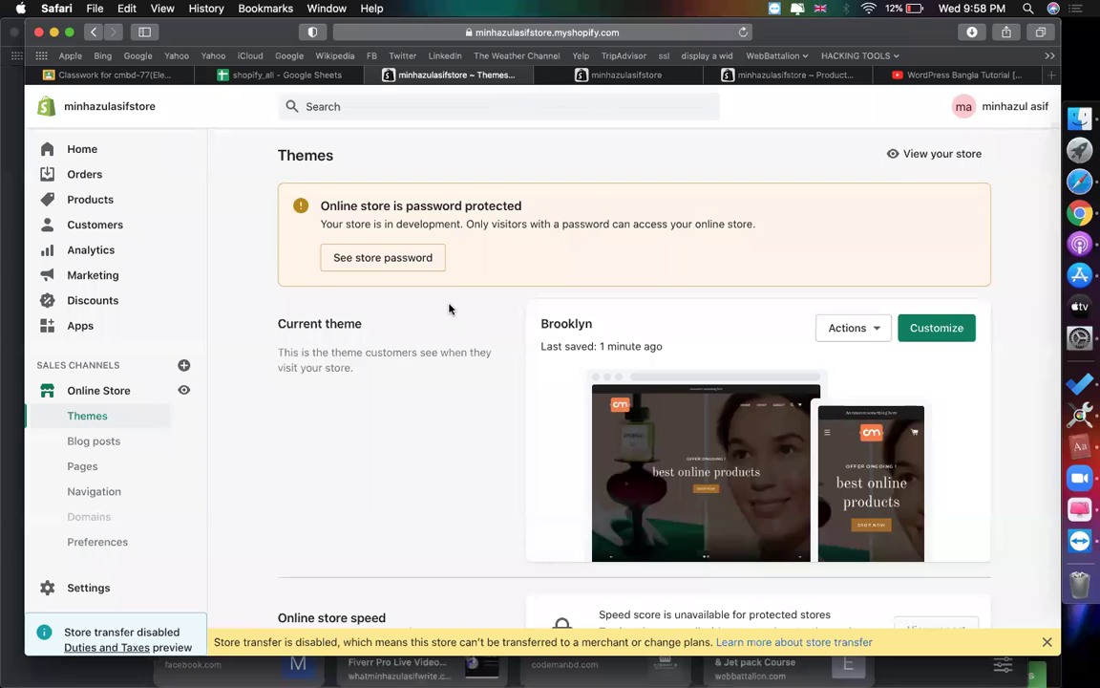
scroll(449, 308, "down", 2)
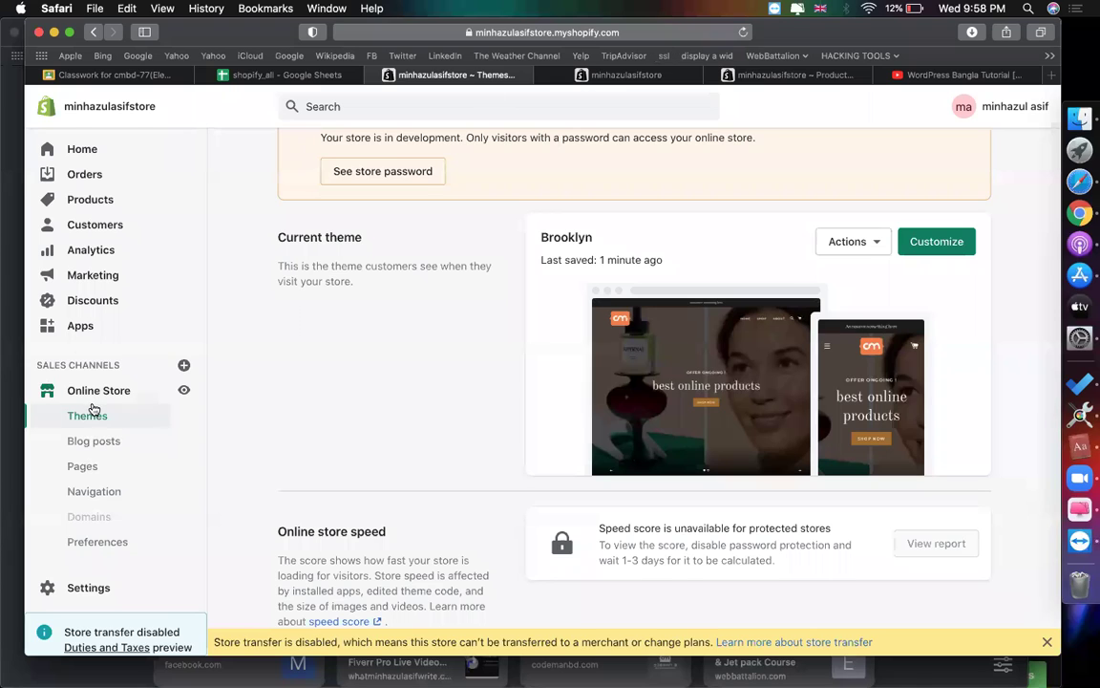
left_click(913, 250)
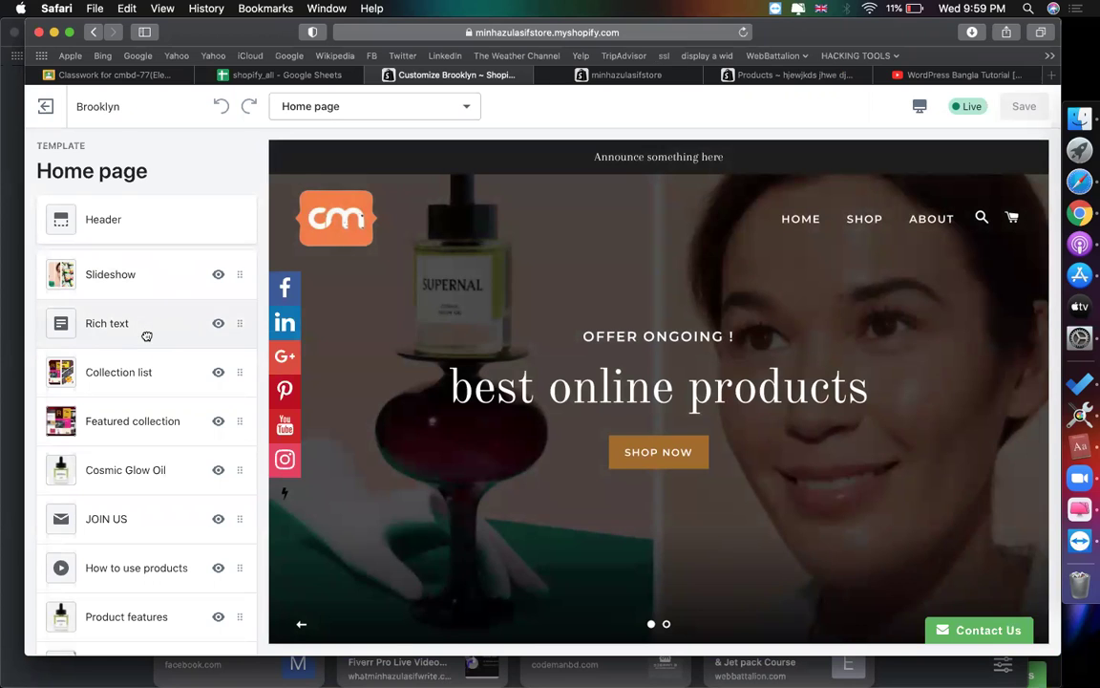
Step: Move the home page's Rich text section to between Cosmic Glow Oil and JOIN US, and check its placement in the preview
left_click_drag(146, 336, 140, 483)
scroll(634, 470, "down", 2)
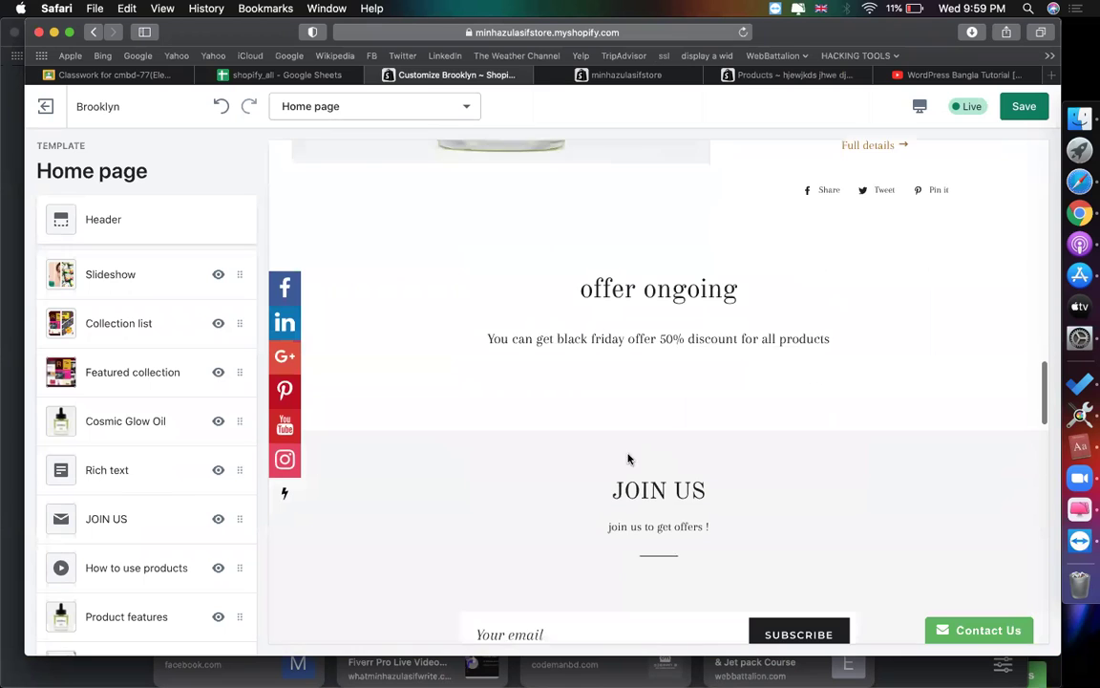
scroll(509, 330, "up", 15)
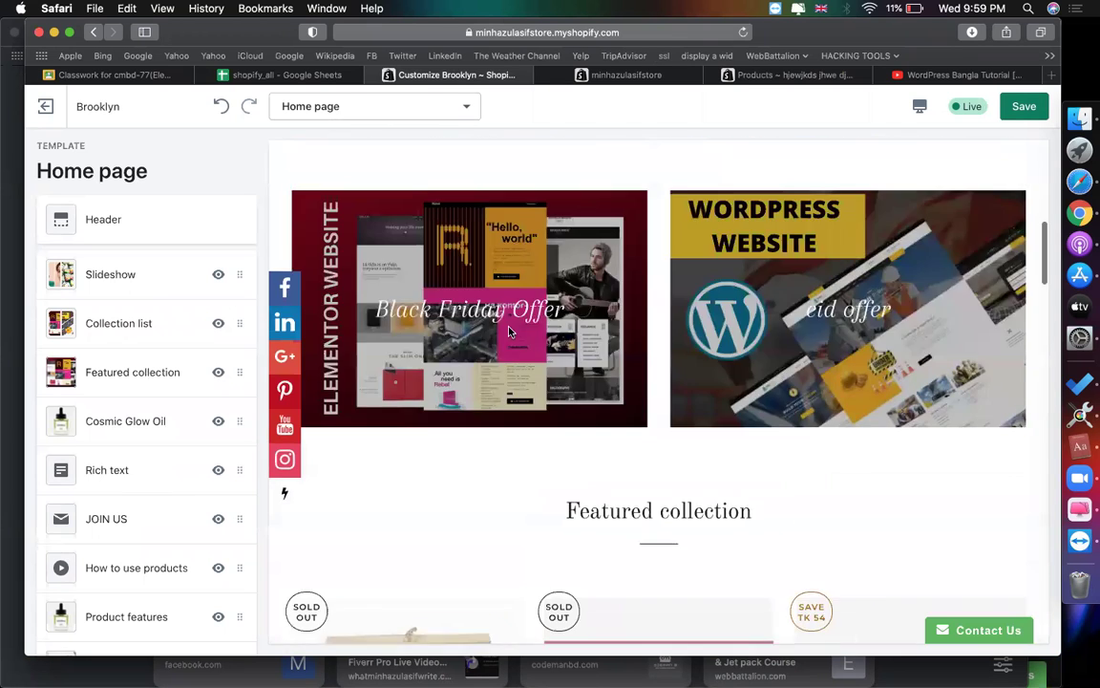
scroll(570, 365, "down", 10)
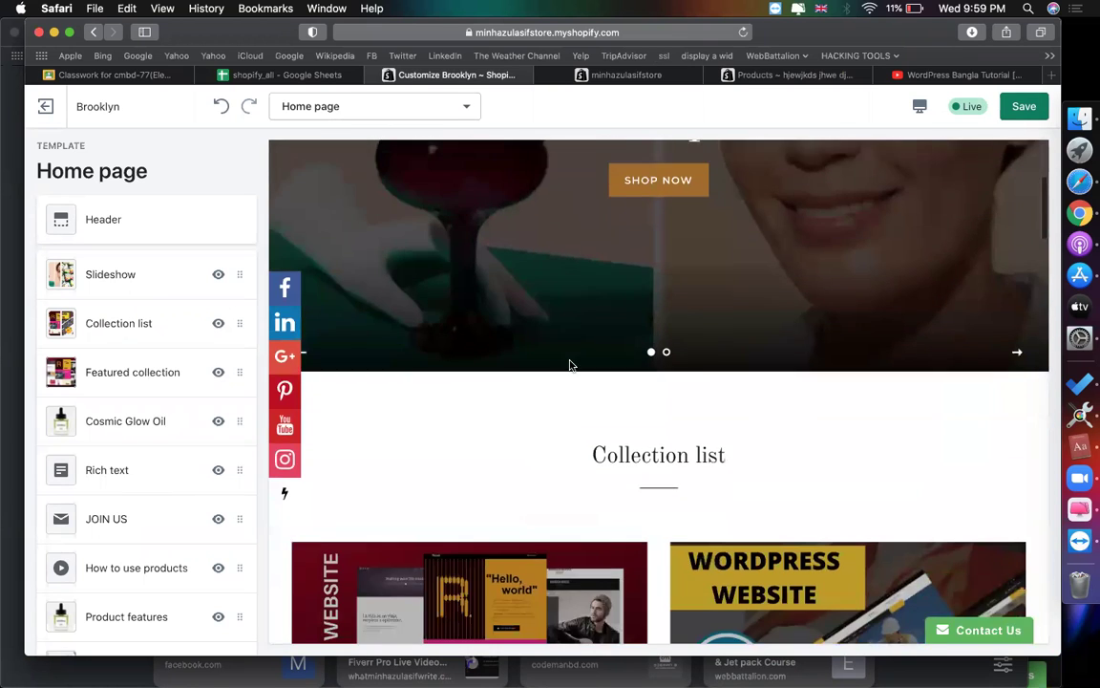
scroll(570, 365, "down", 8)
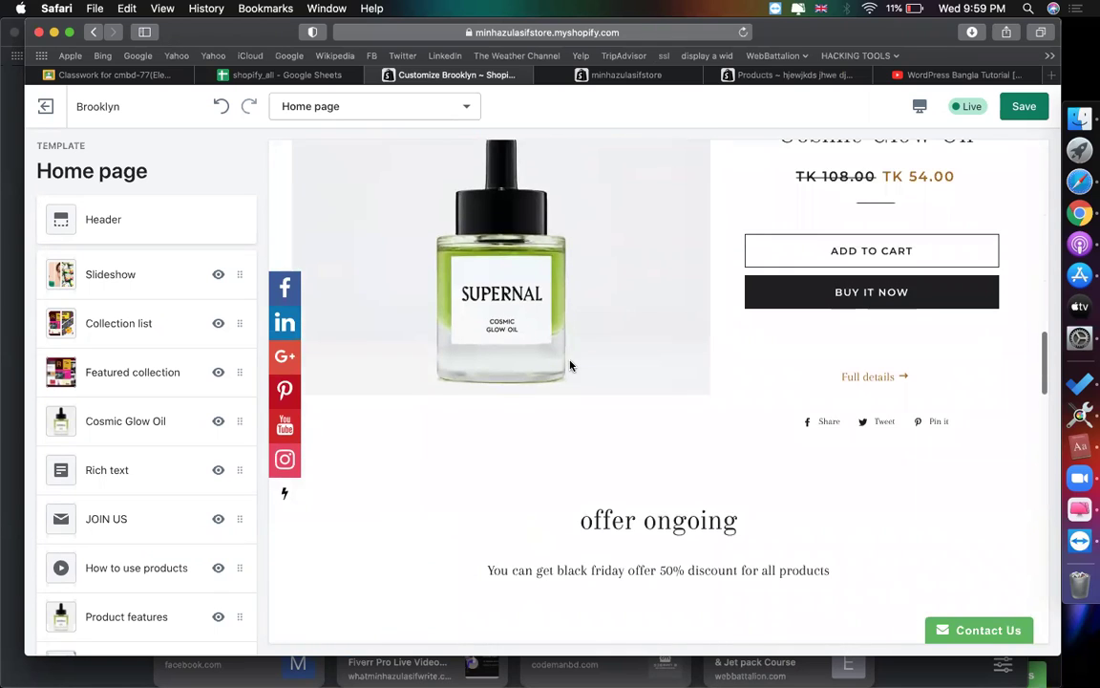
Step: Examine the lower part of the home page preview, from the offer text through the video to the product features
scroll(570, 365, "down", 4)
scroll(570, 364, "up", 2)
scroll(570, 364, "down", 5)
scroll(571, 361, "down", 10)
scroll(570, 363, "up", 7)
scroll(572, 367, "down", 4)
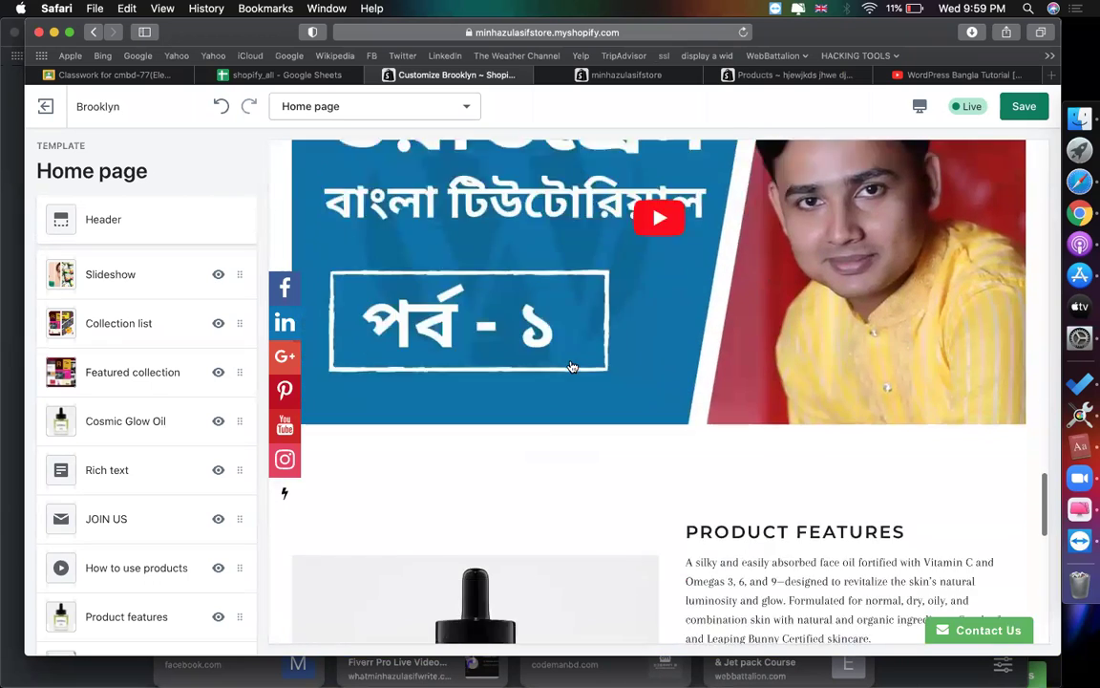
scroll(571, 367, "down", 6)
scroll(570, 364, "up", 4)
scroll(570, 363, "up", 3)
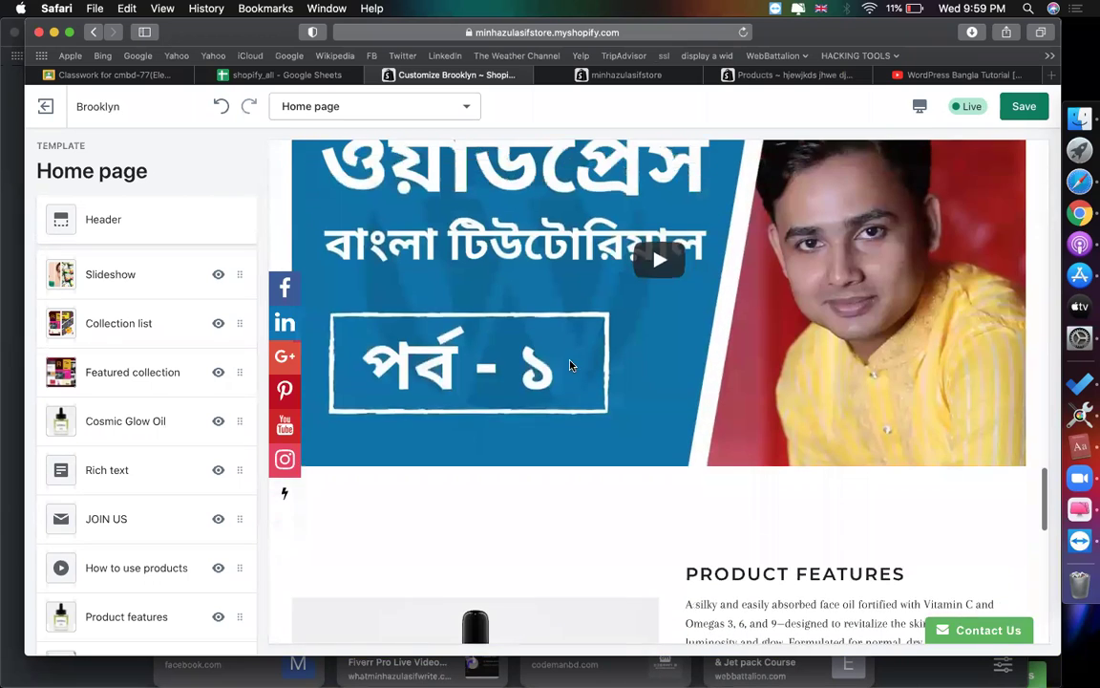
Step: Move the "How to use products" video section below both Product features sections, and review the resulting home page order
scroll(155, 462, "down", 6)
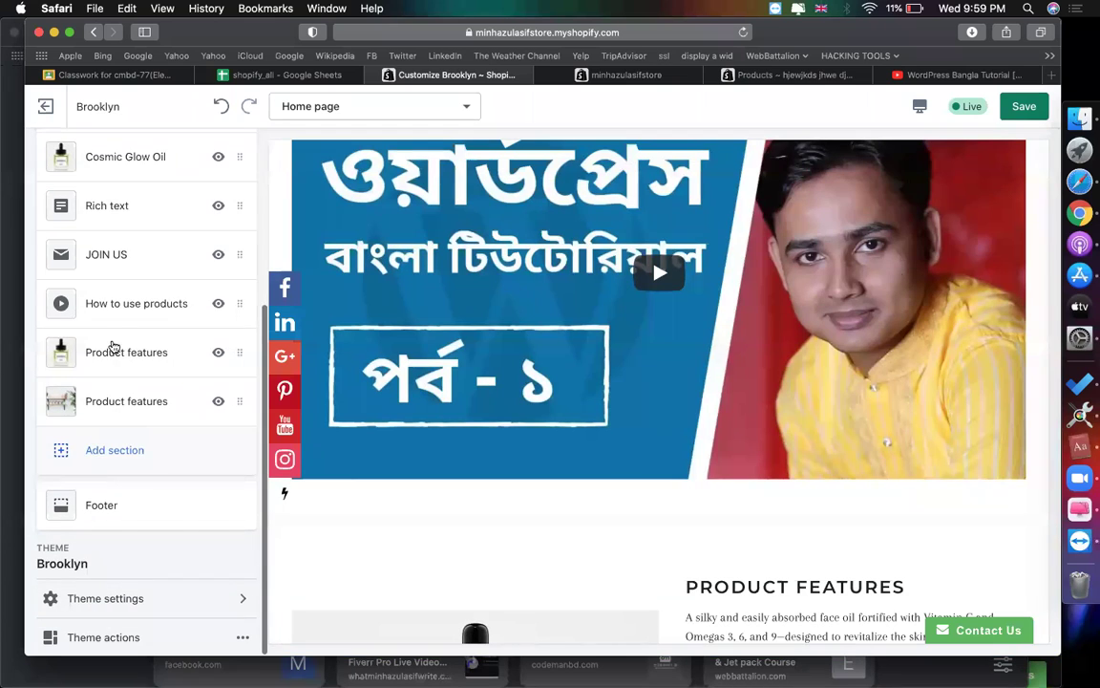
left_click_drag(129, 315, 142, 422)
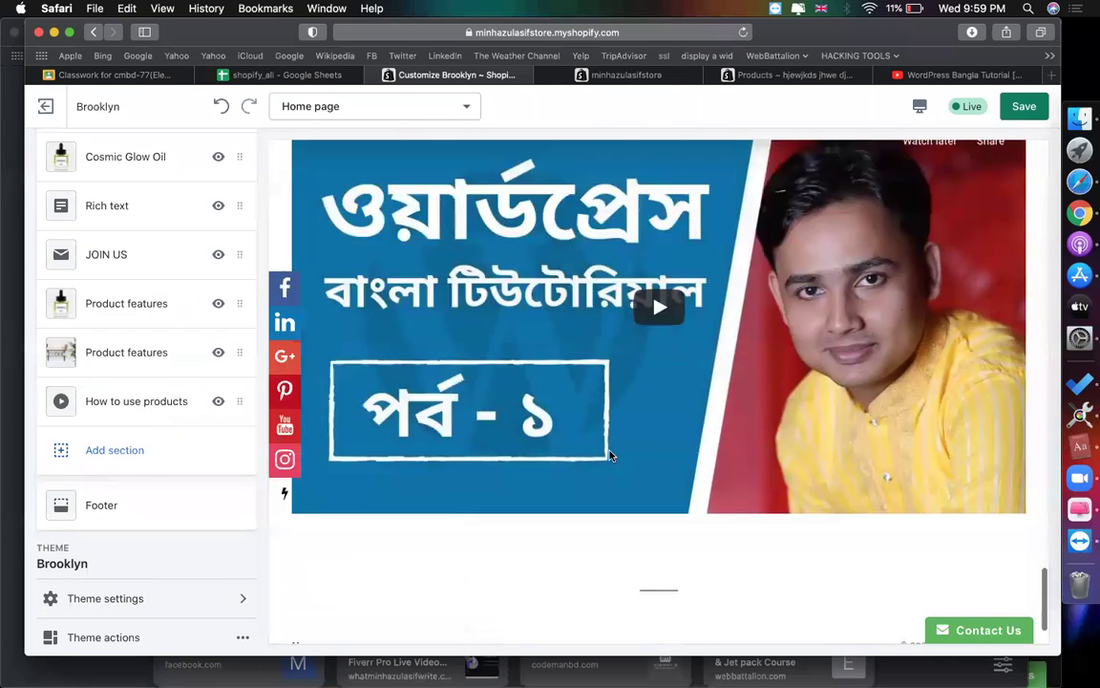
scroll(611, 455, "up", 10)
scroll(611, 455, "up", 10)
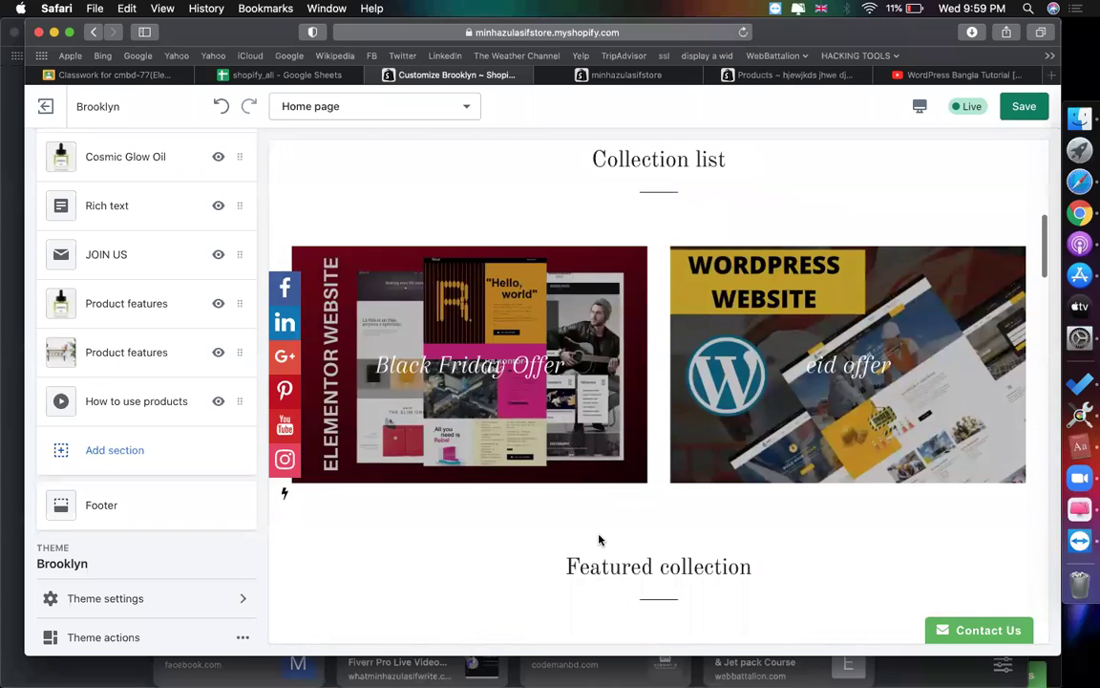
scroll(506, 401, "down", 5)
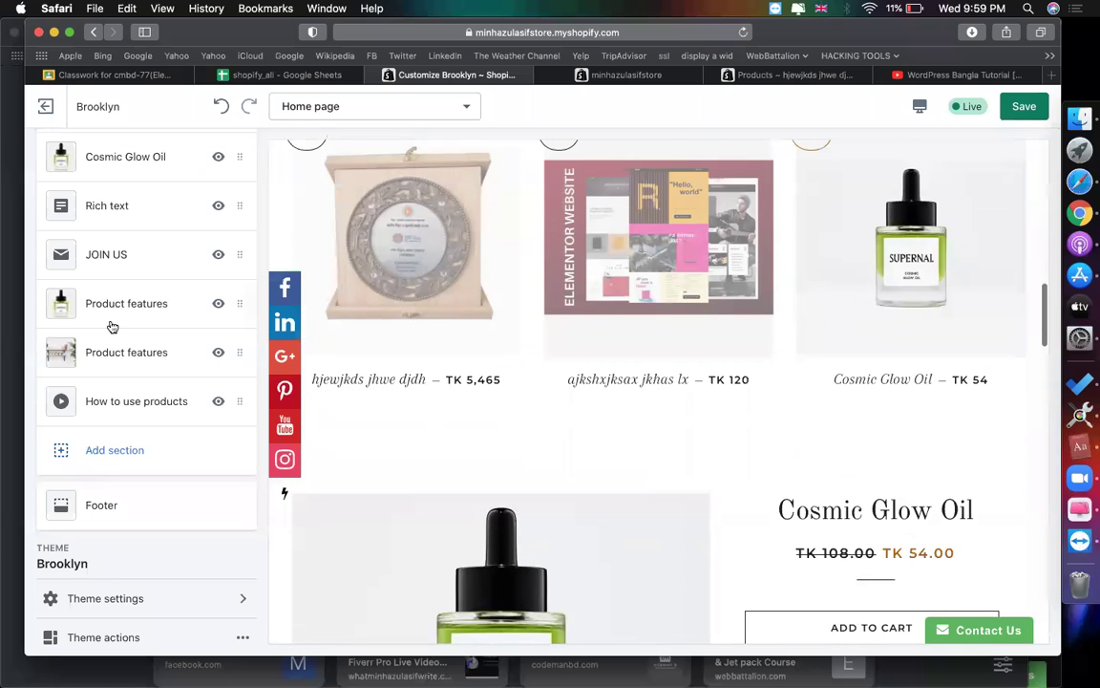
Step: Move both Product features sections to between Collection list and Featured collection, and check the new order in the preview
scroll(133, 355, "up", 3)
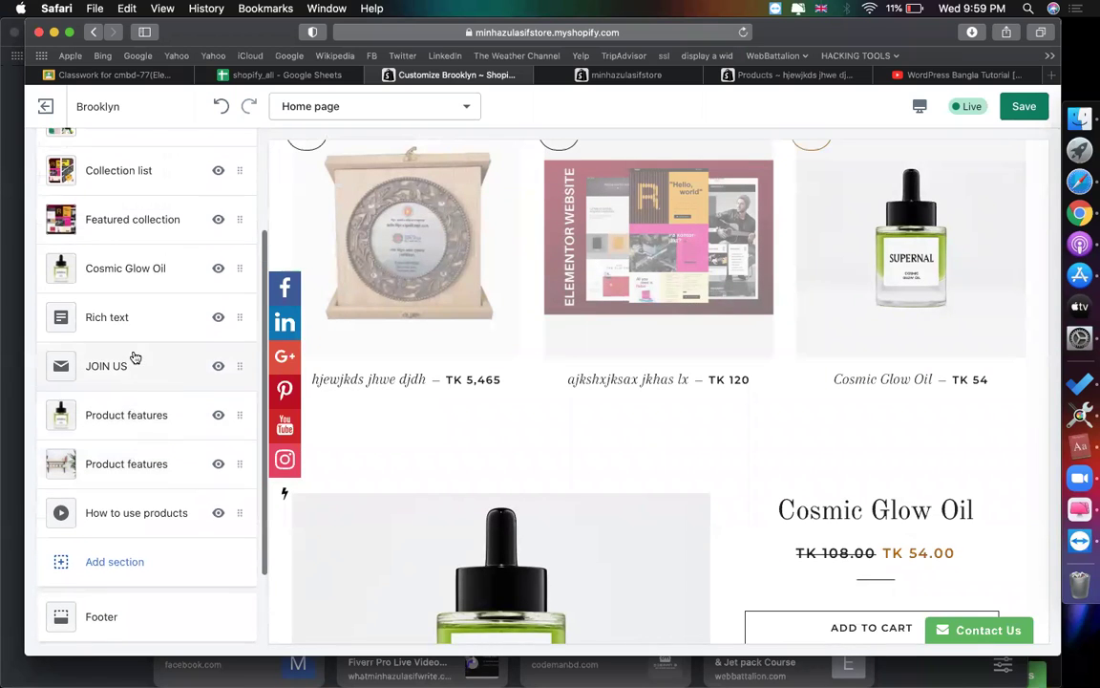
left_click_drag(138, 424, 138, 218)
left_click_drag(141, 461, 130, 244)
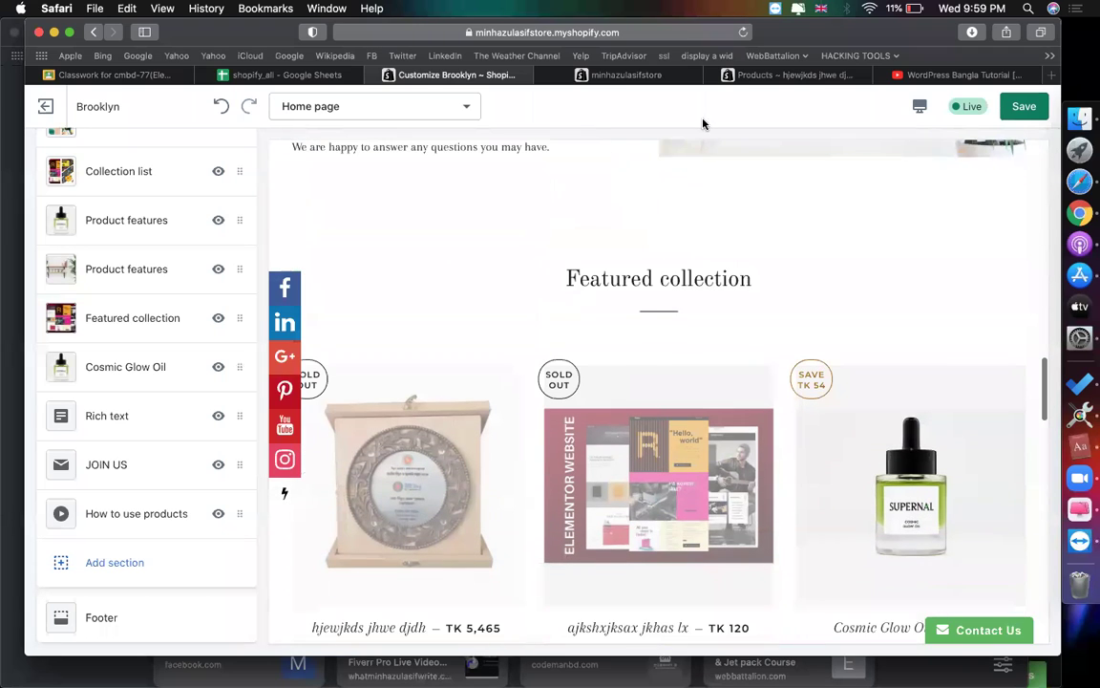
scroll(528, 278, "down", 6)
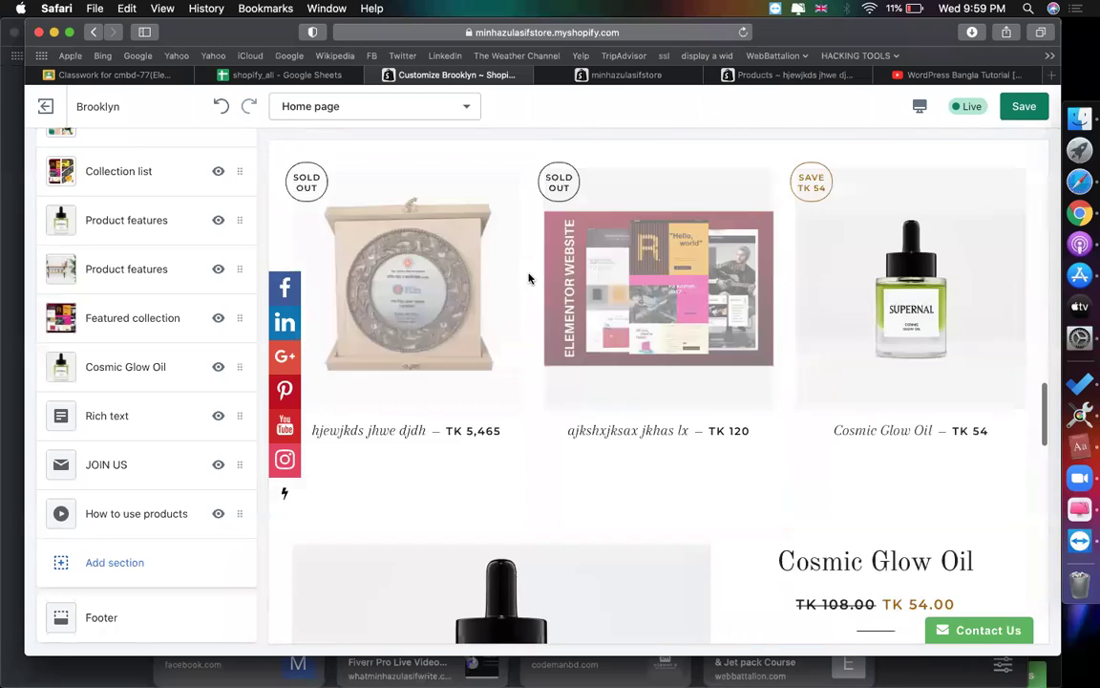
scroll(530, 278, "down", 1)
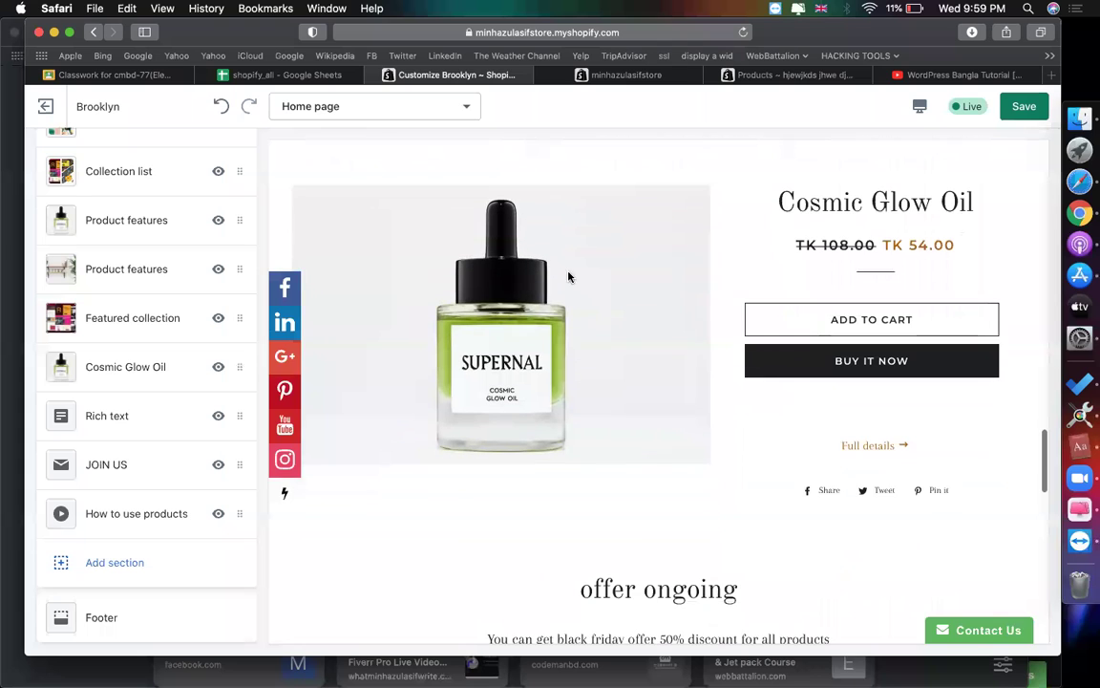
scroll(619, 335, "up", 6)
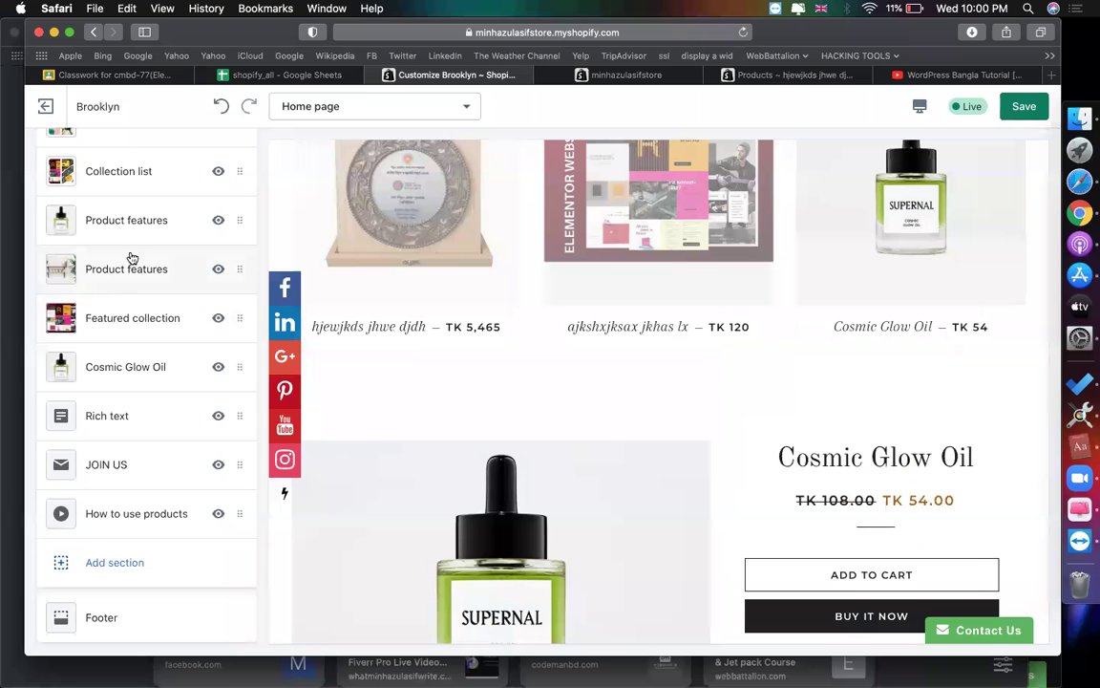
scroll(130, 245, "up", 1)
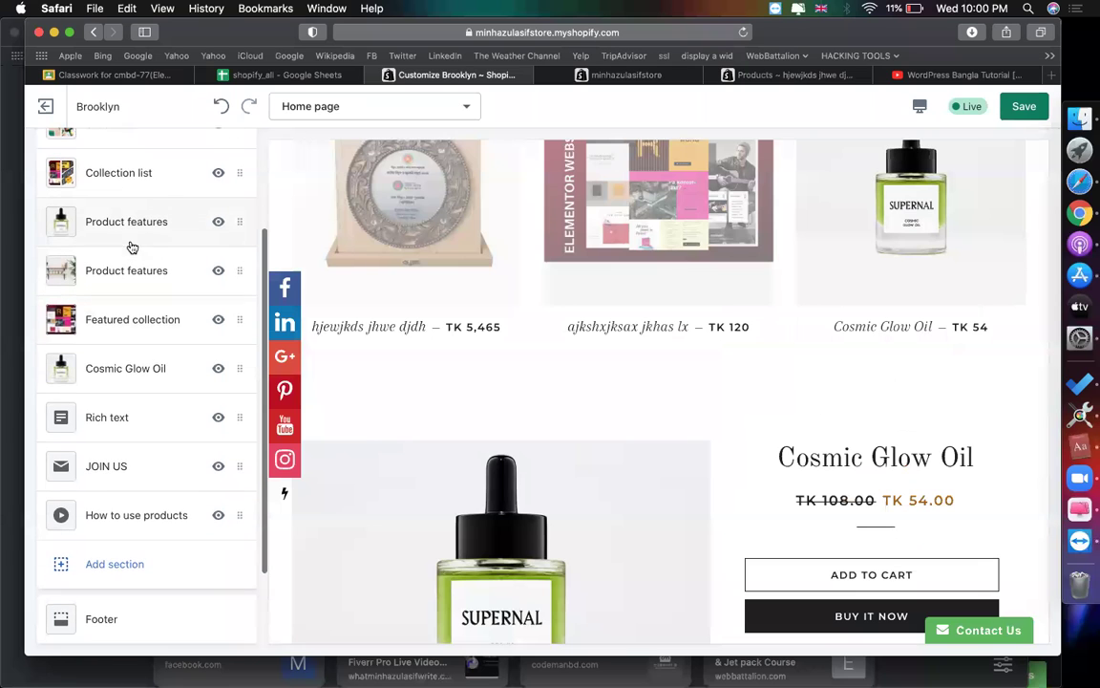
Step: Examine the Cosmic Glow Oil section's settings, return to the section list, and look through the home page preview
left_click(124, 363)
scroll(158, 322, "down", 3)
scroll(159, 327, "up", 3)
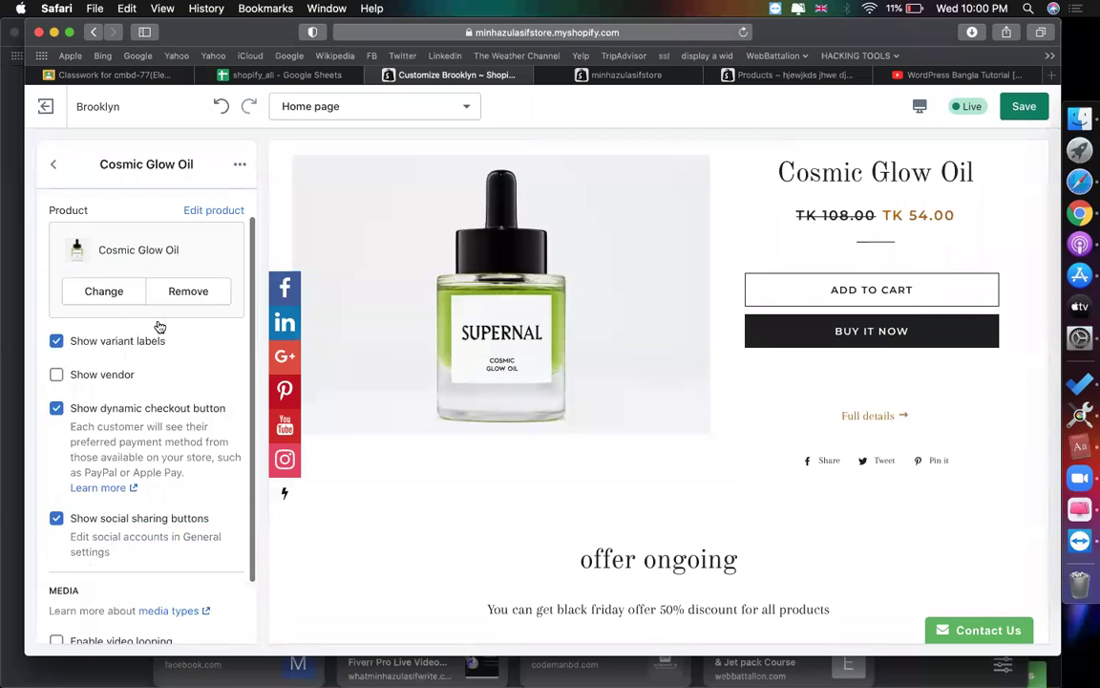
left_click(54, 166)
scroll(653, 474, "down", 10)
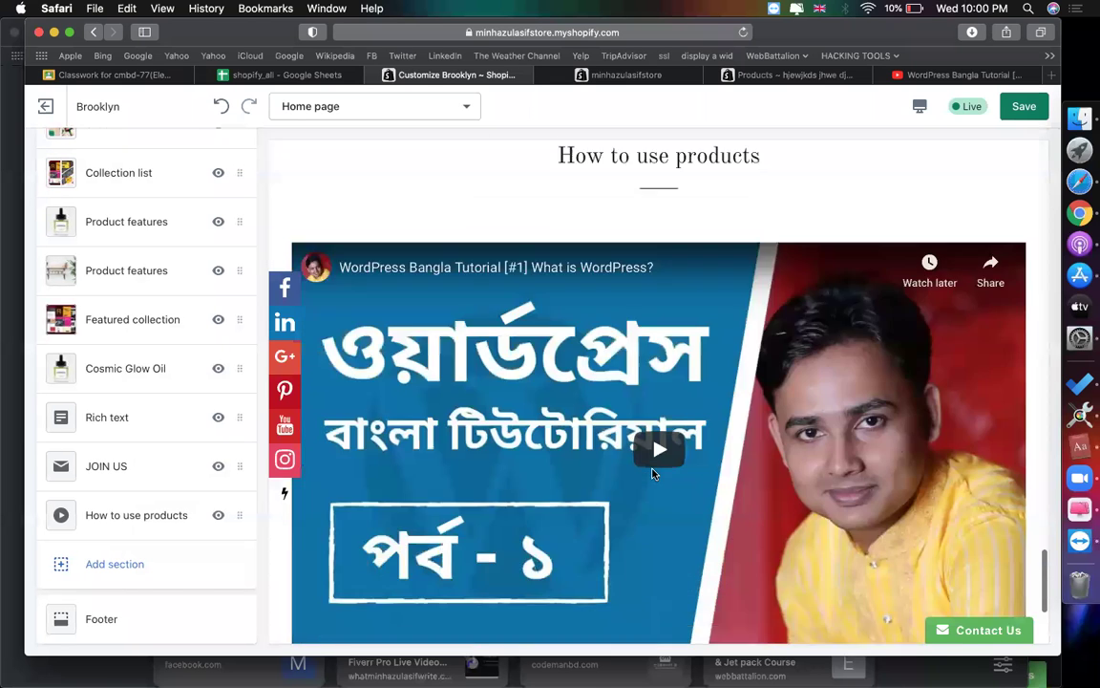
scroll(653, 474, "up", 7)
scroll(653, 474, "up", 15)
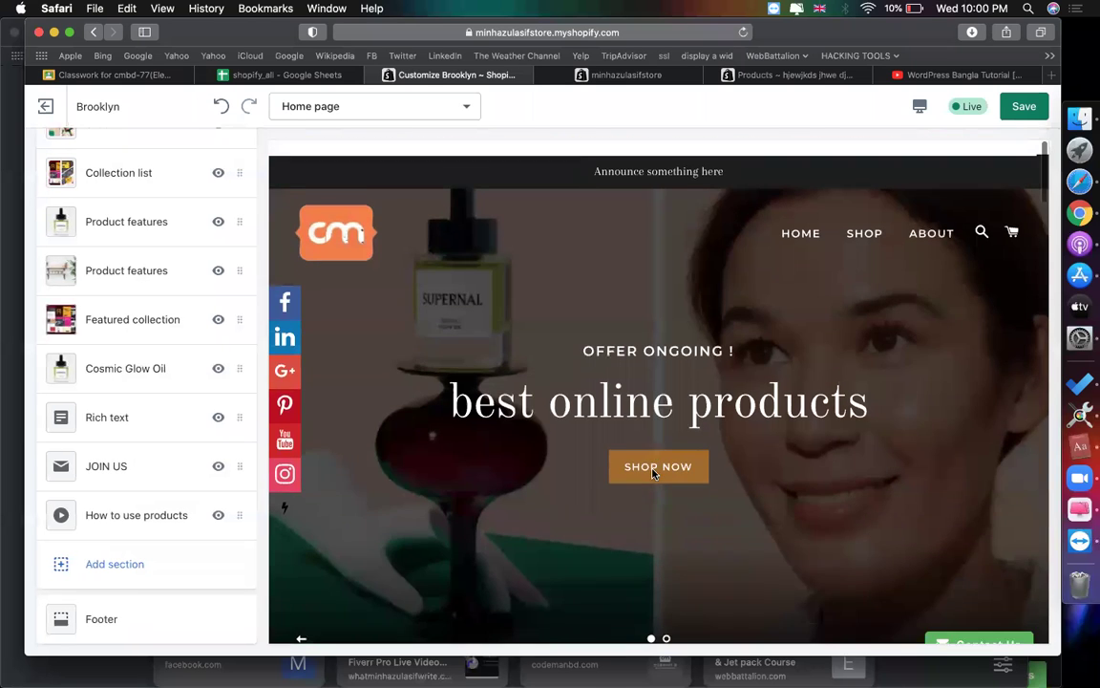
Step: Save the theme changes and review the home page preview from the slideshow through to the "How to use products" video
left_click(1013, 117)
scroll(572, 364, "down", 5)
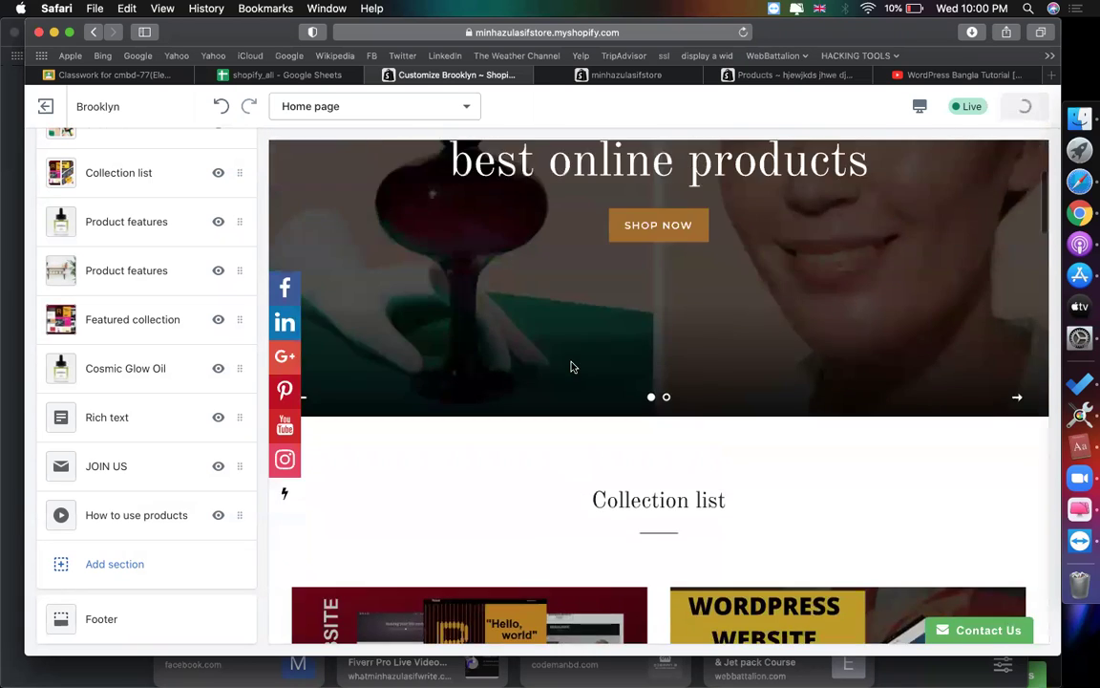
scroll(573, 368, "down", 10)
scroll(571, 369, "down", 6)
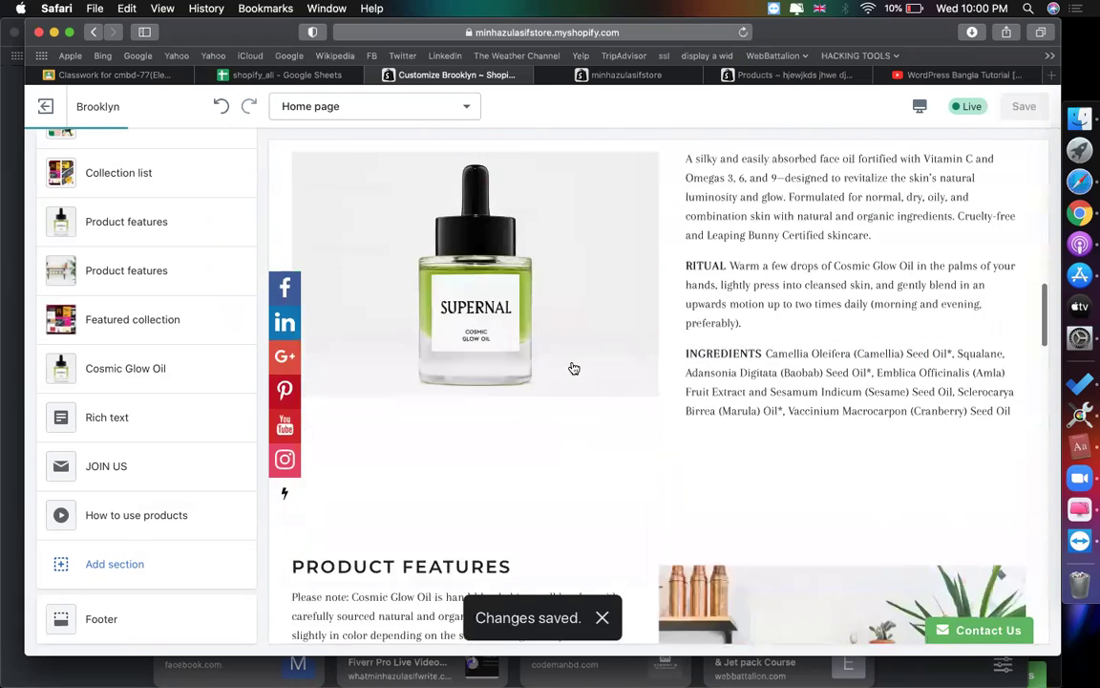
scroll(471, 343, "up", 5)
scroll(750, 305, "down", 5)
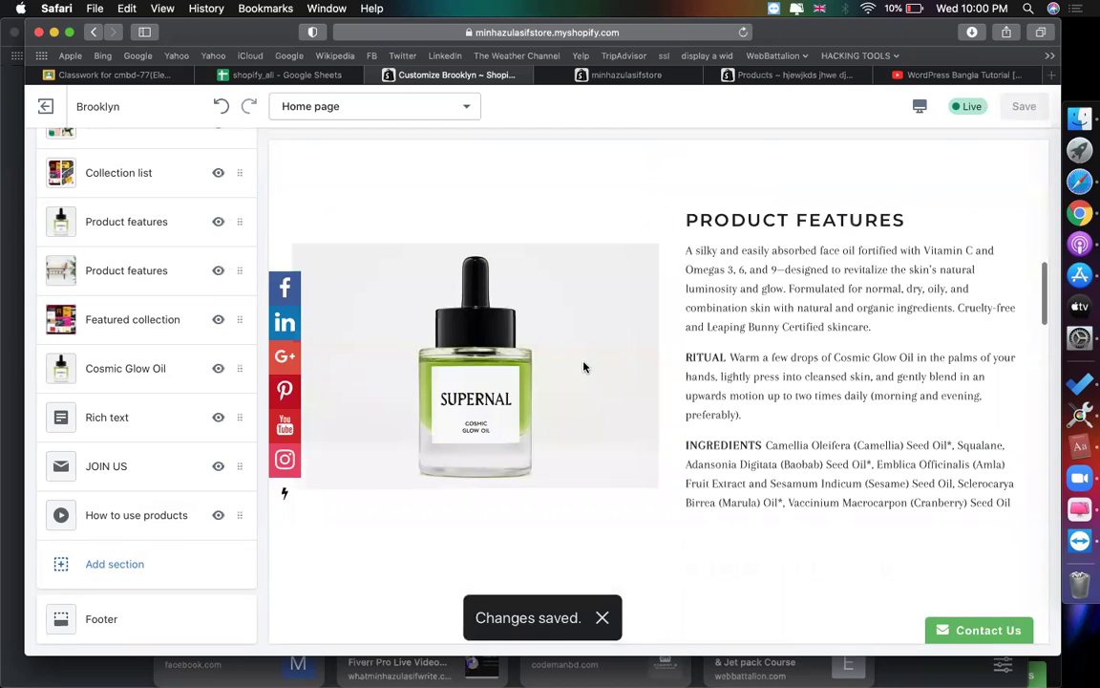
scroll(582, 368, "down", 5)
scroll(585, 368, "down", 5)
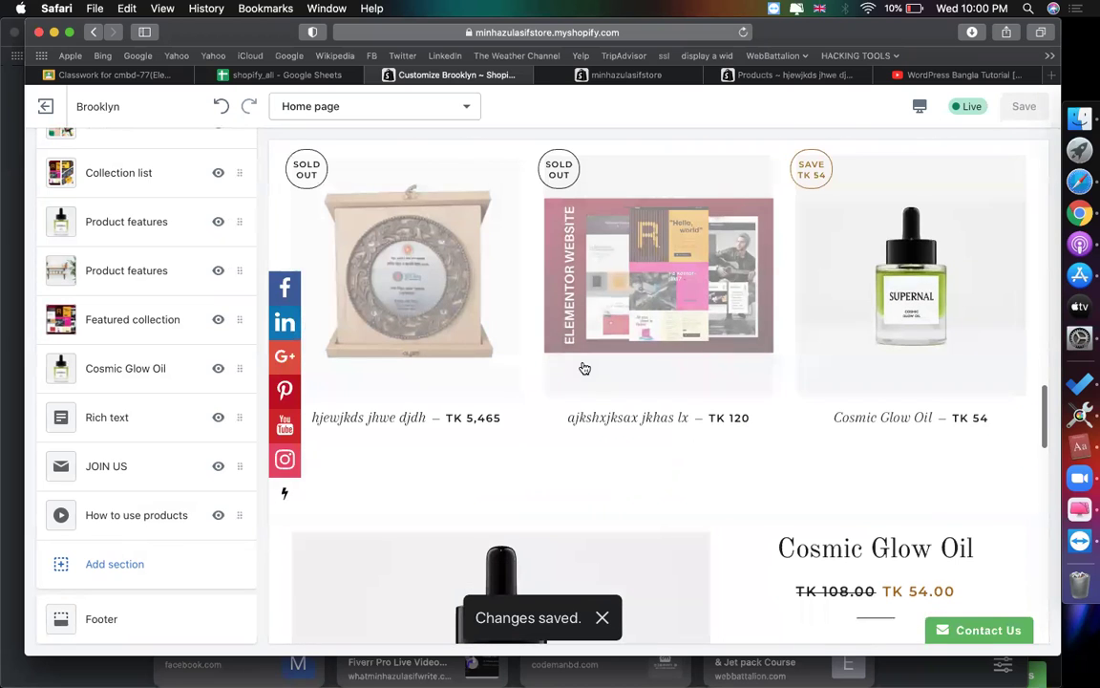
scroll(583, 368, "down", 10)
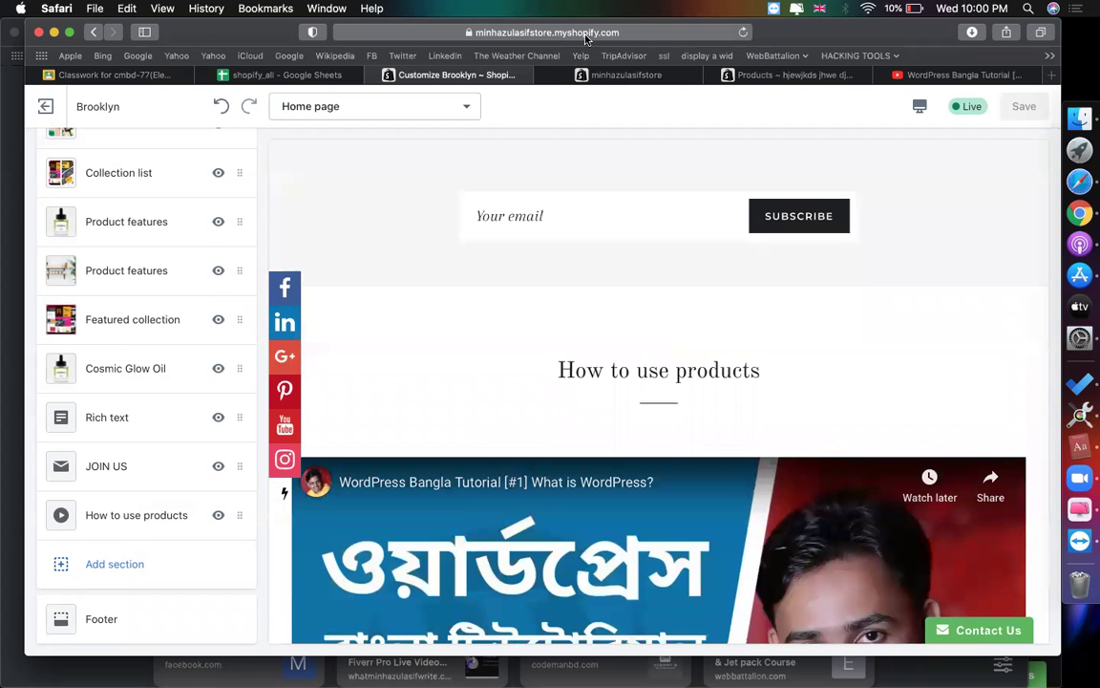
Step: Copy the store's web address and switch to the Google Classroom Classwork page for cmbd-77
left_click(525, 33)
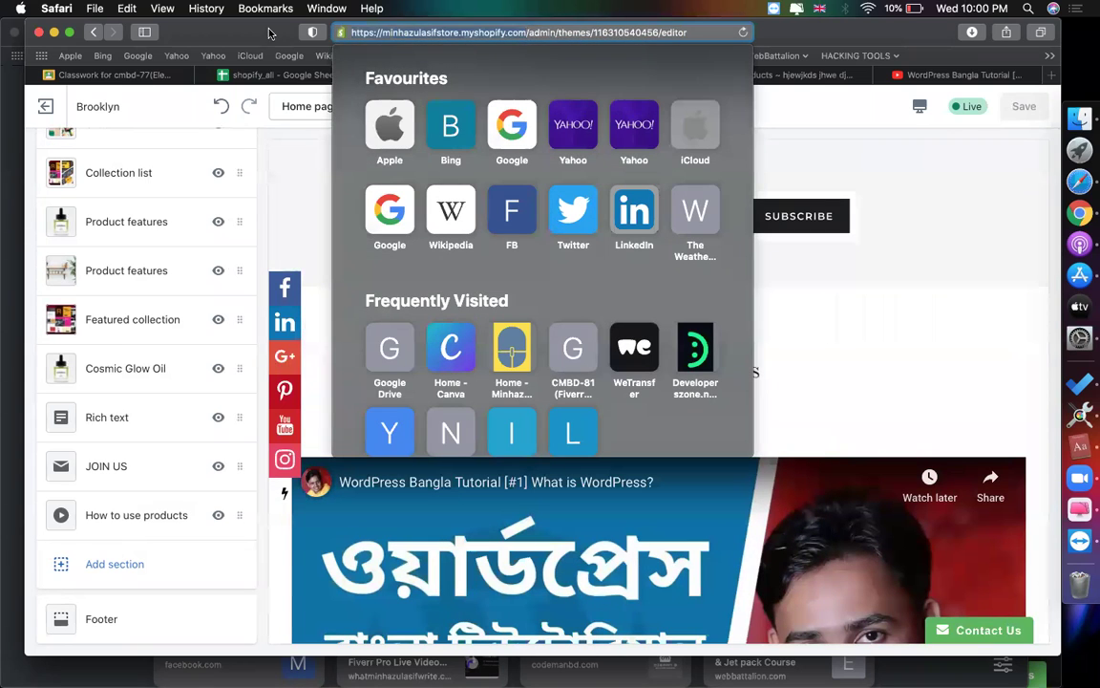
left_click(907, 302)
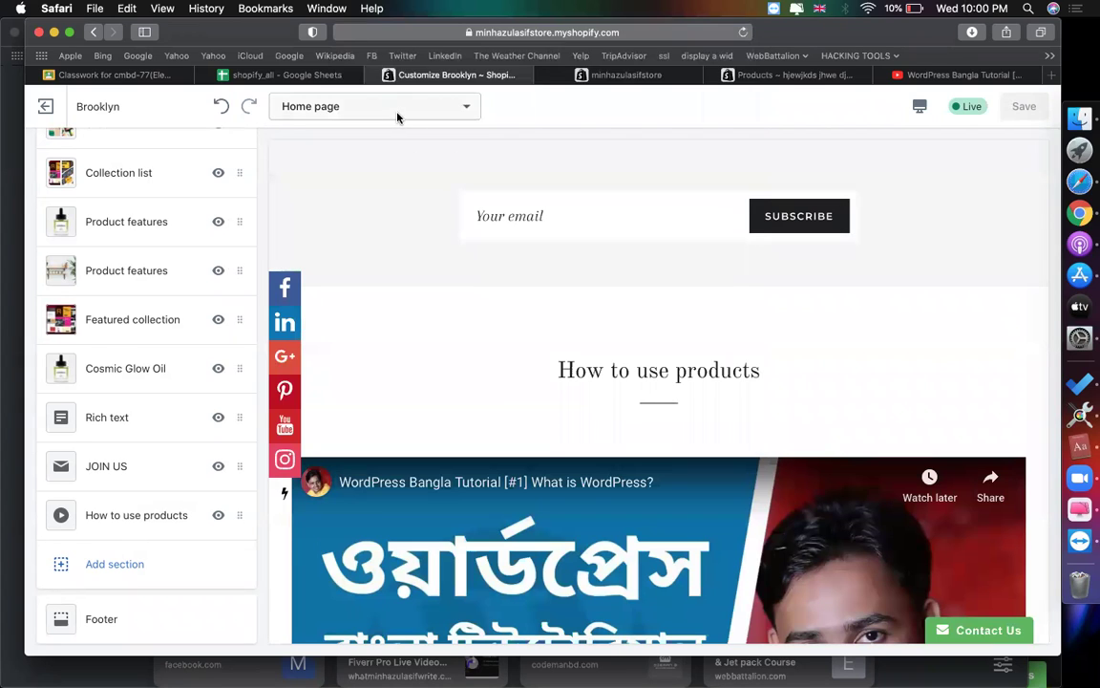
left_click(147, 77)
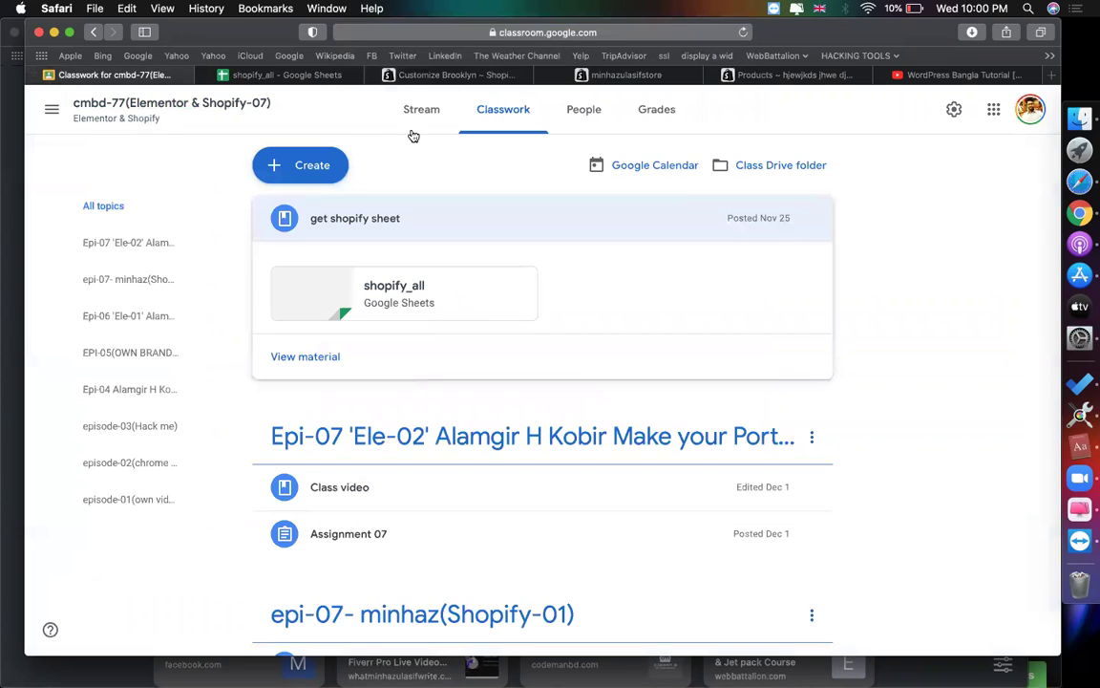
Step: Add a classwork topic named "epi-09" followed by the instructor's name and "(shopify-02)"
left_click(283, 169)
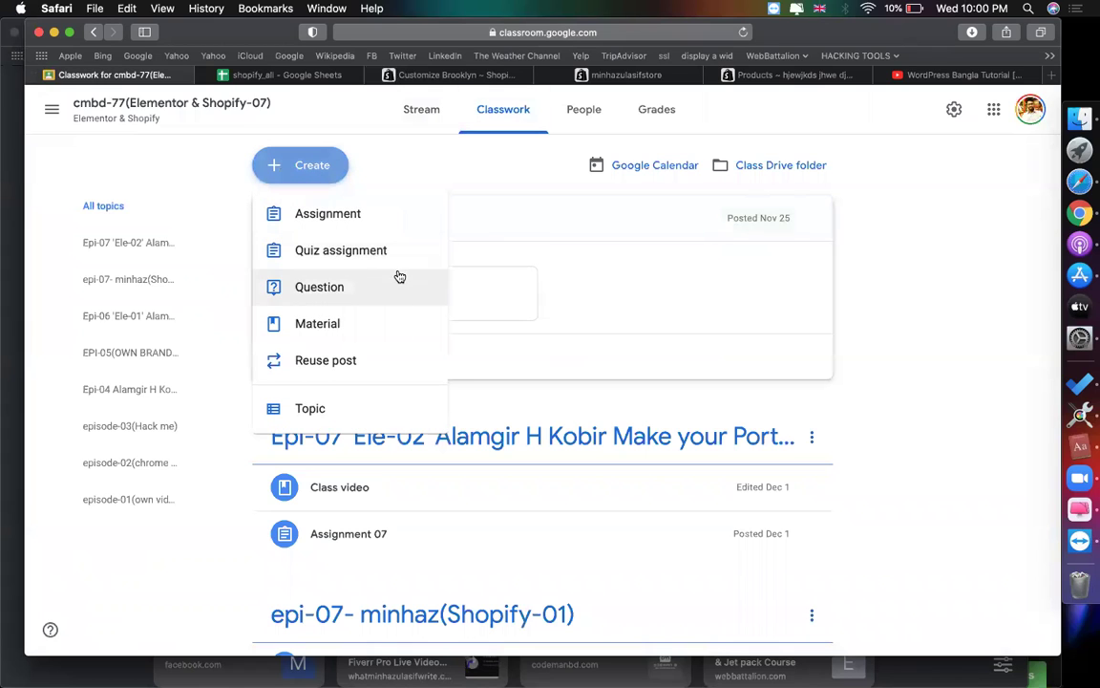
left_click(305, 408)
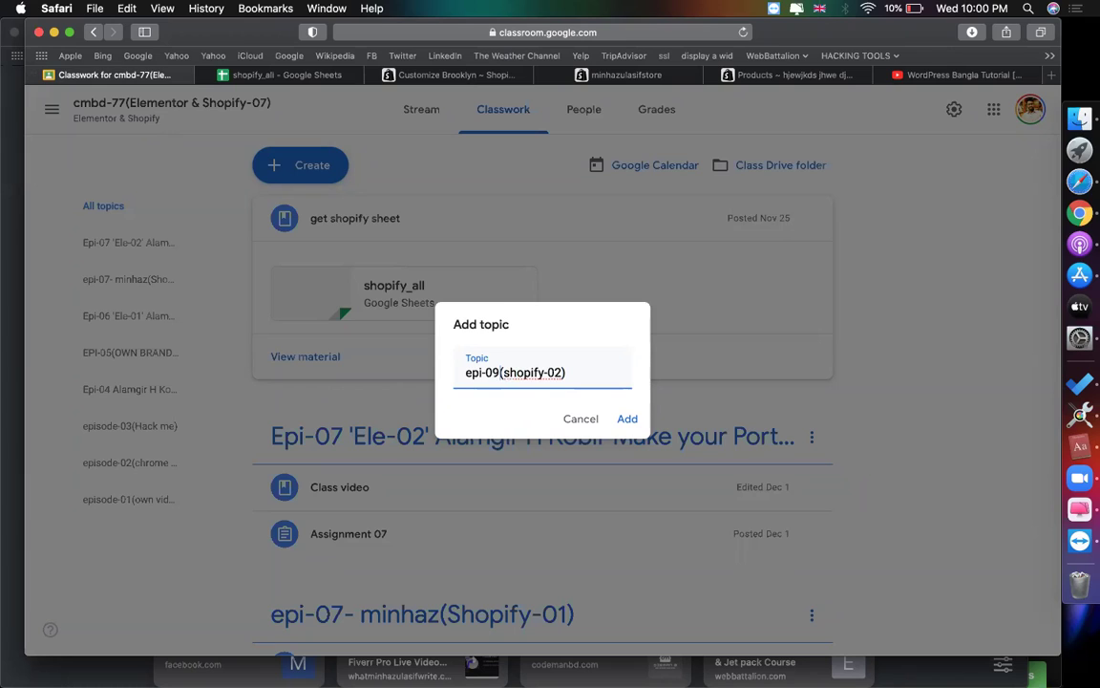
type("- Minhaz")
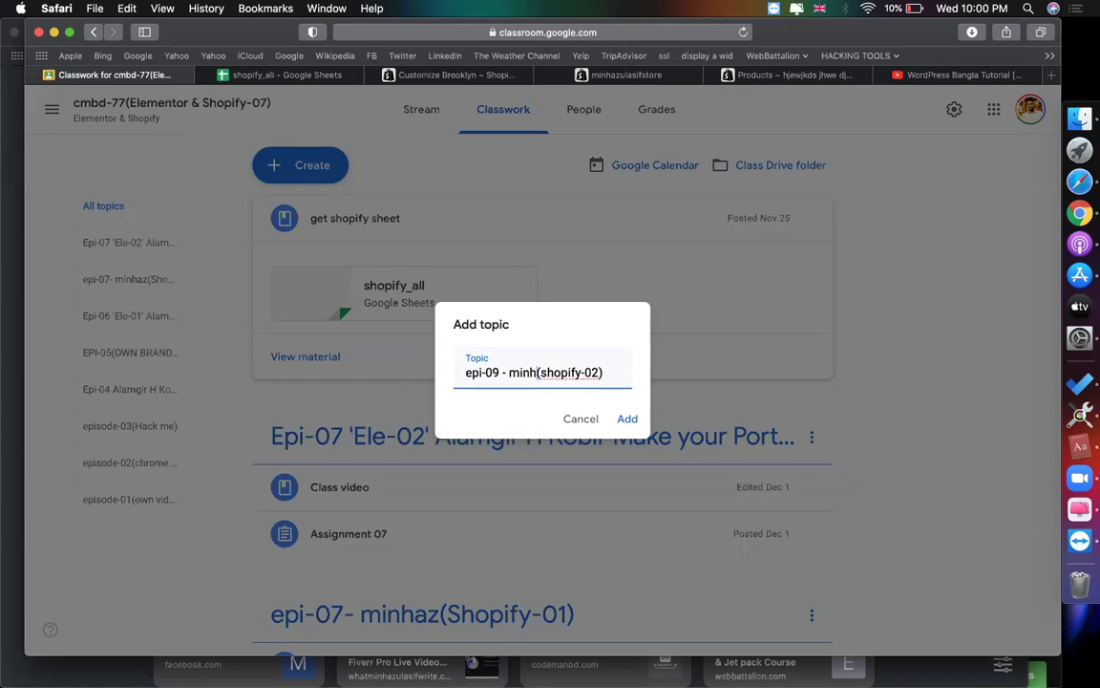
left_click(623, 419)
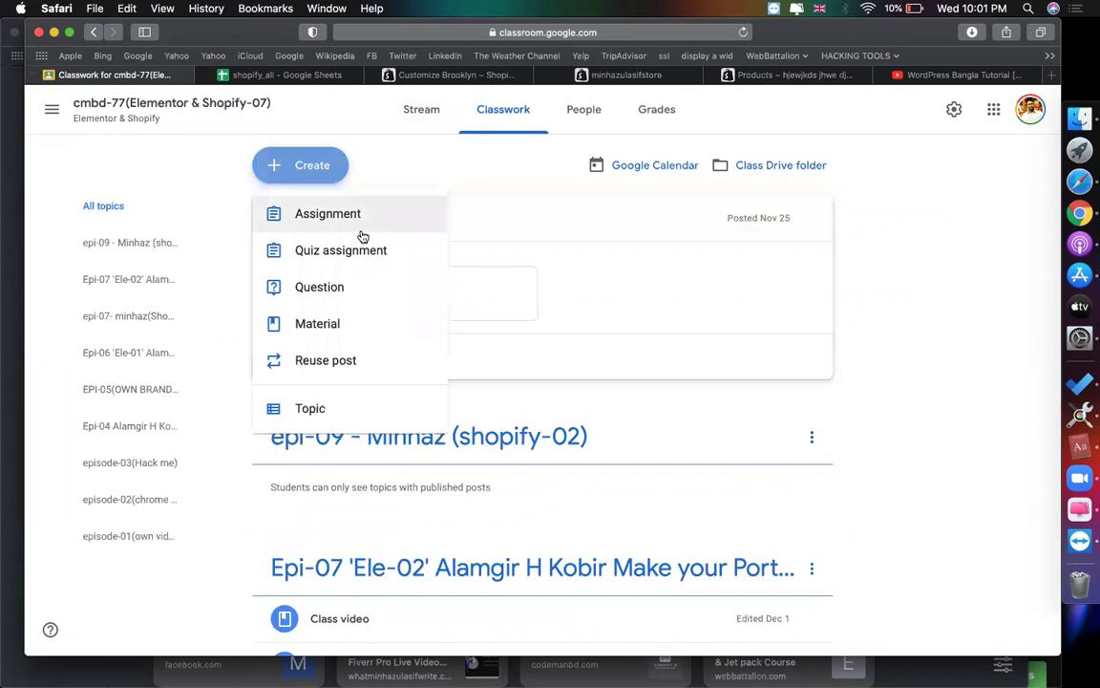
Step: Create a new assignment titled "assignment(shopify Brooklyne theme customise)"
left_click(362, 233)
type("a")
key("BackSpace")
type("sh")
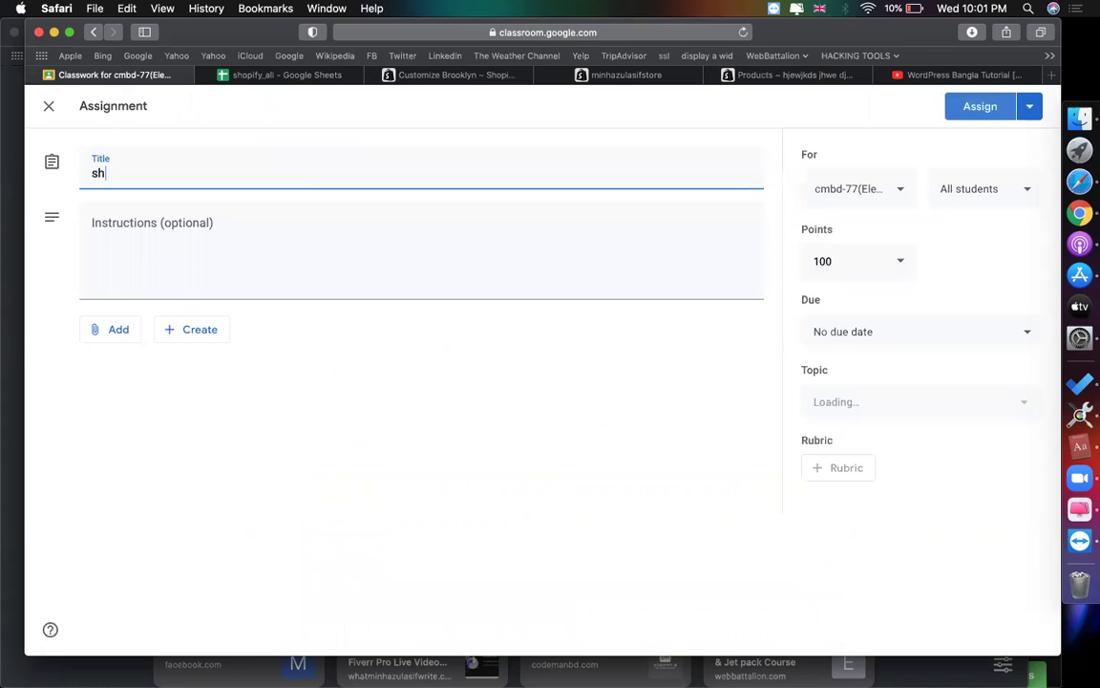
type("opify B")
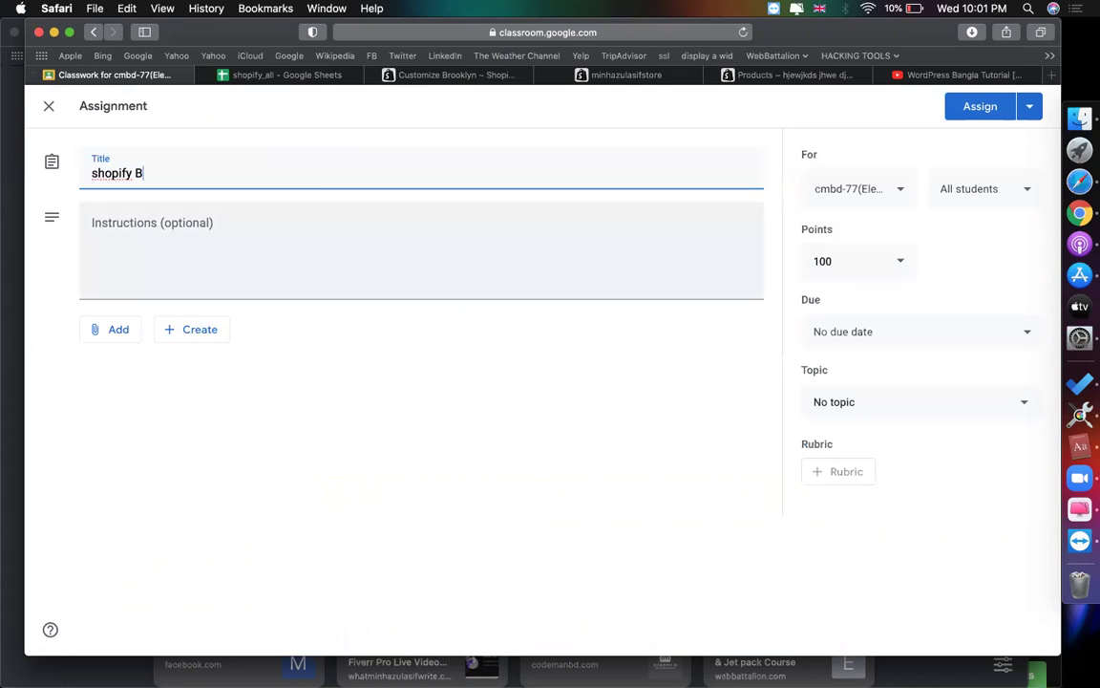
type("rooklyne theme customise")
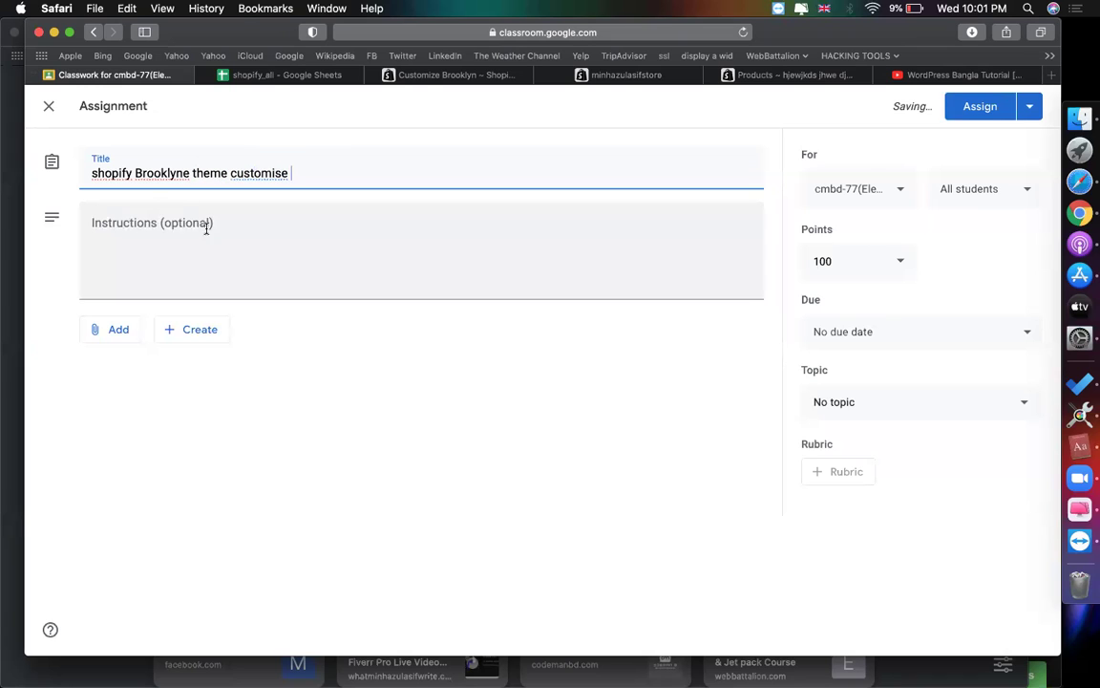
left_click(92, 173)
type("assignment(")
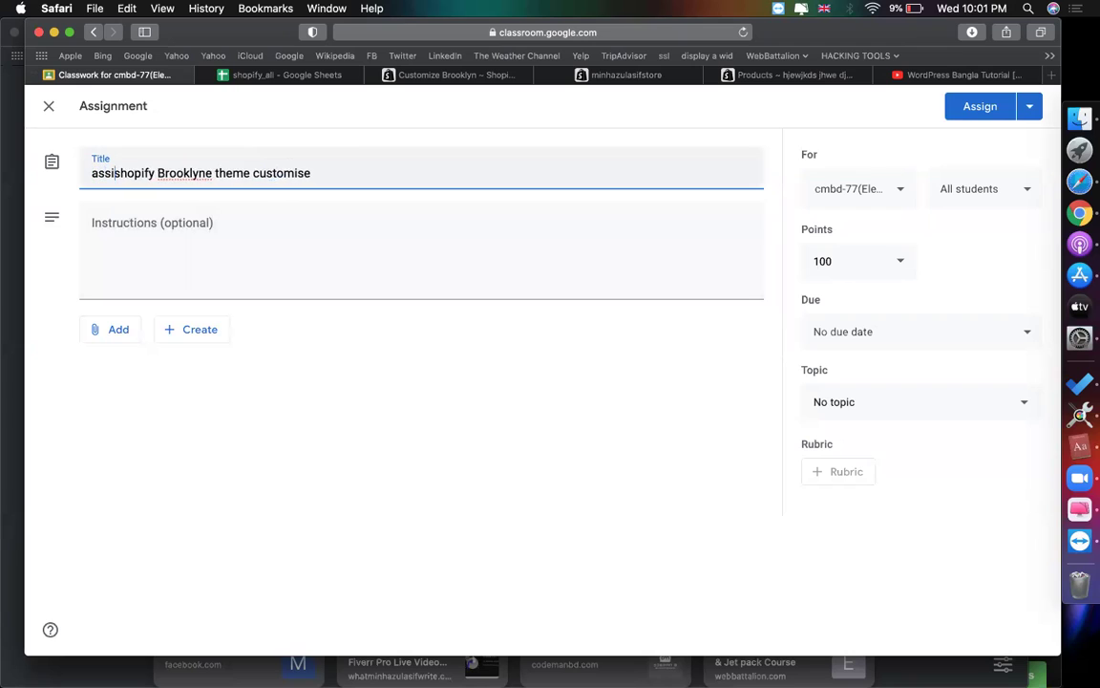
left_click(376, 175)
key("BackSpace")
type(")")
Step: Enter the assignment instructions "make same structure as my site :" with the store's URL, and "but content may differ" on a new line
left_click(349, 218)
type("make same stru")
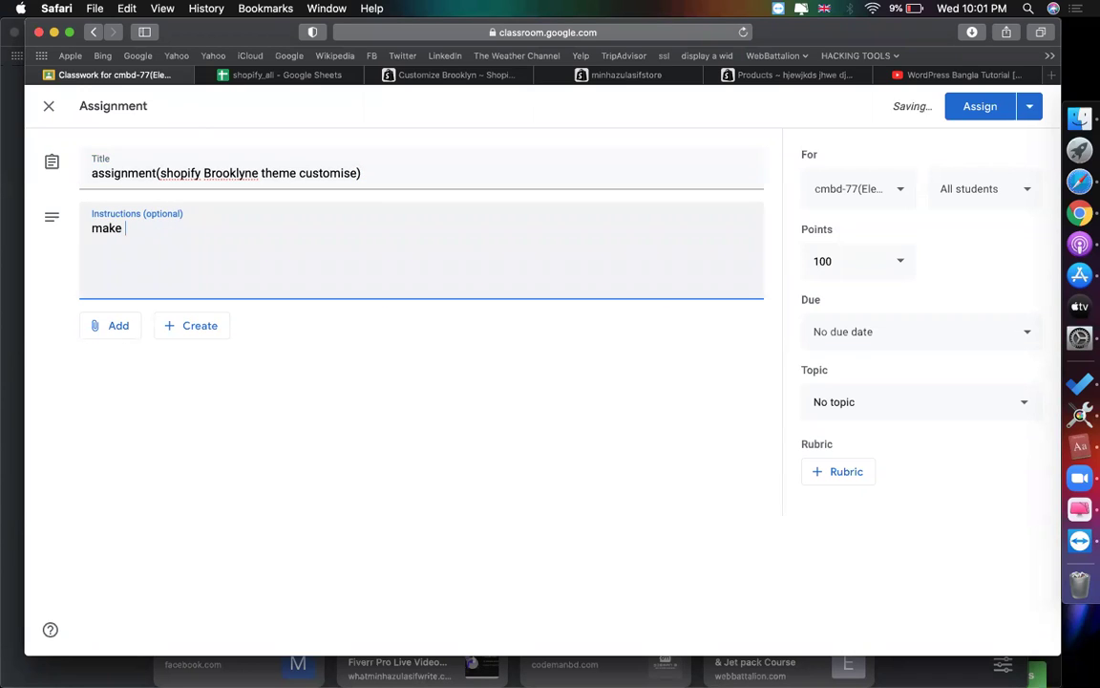
type("cture ")
type("of")
key("BackSpace")
key("BackSpace")
key("BackSpace")
type("as my site")
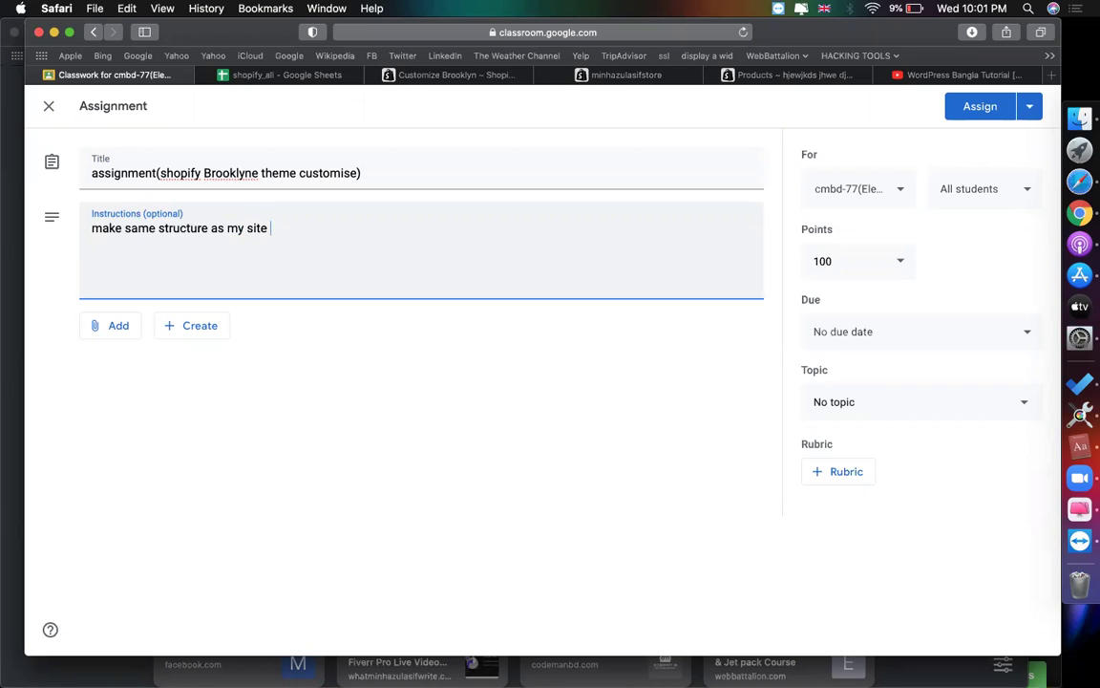
type(" :")
type("https://minhazulasifstore.myshopify.com")
type("but content may differ")
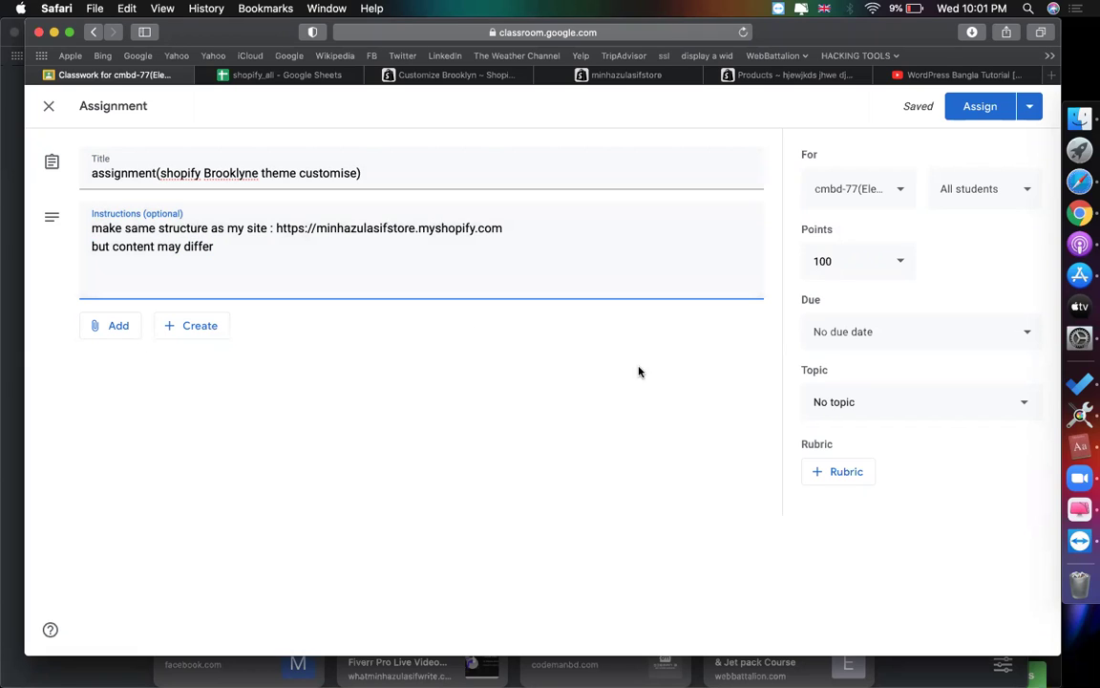
Step: File the assignment under the epi-09 (shopify-02) topic and assign it to the class
left_click(864, 415)
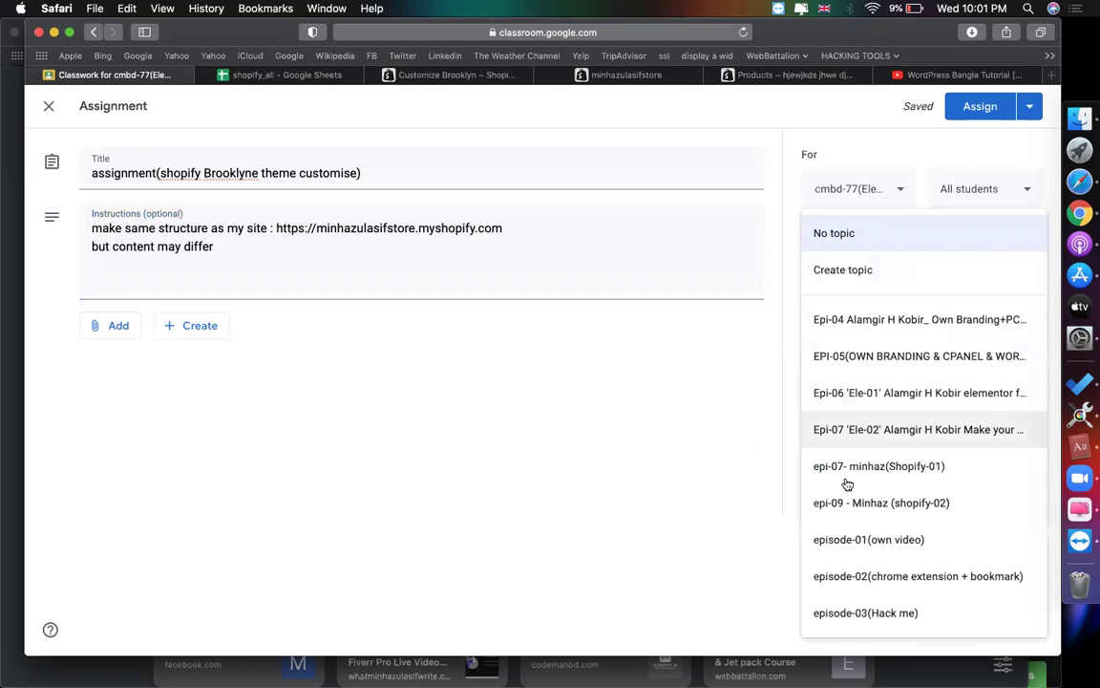
left_click(872, 502)
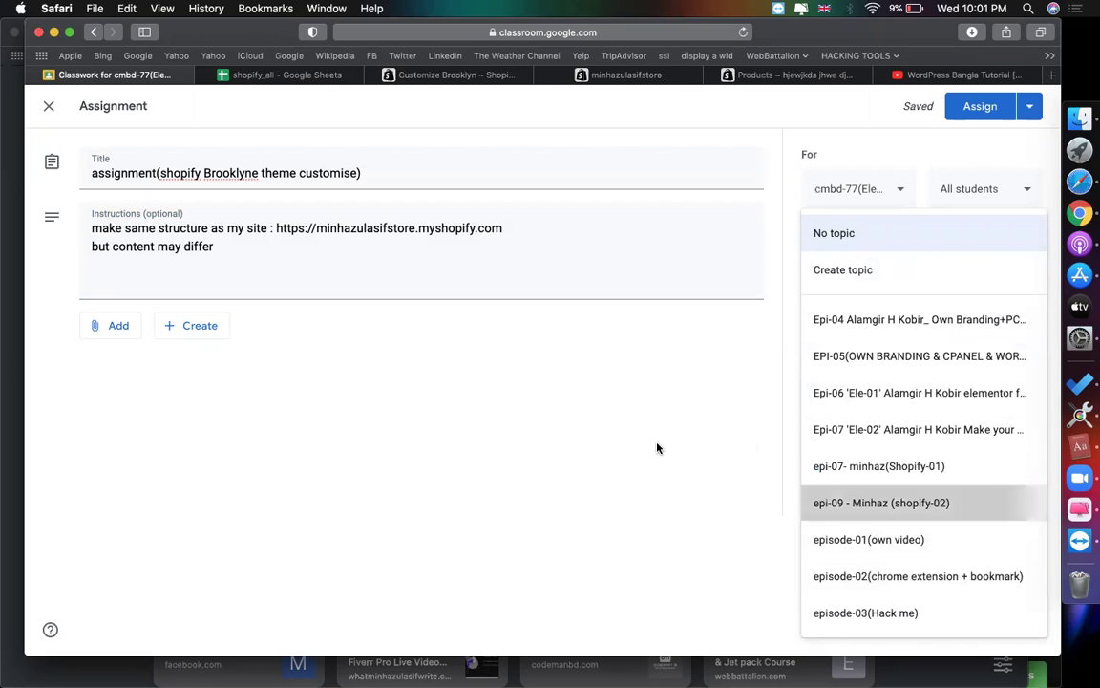
left_click(972, 115)
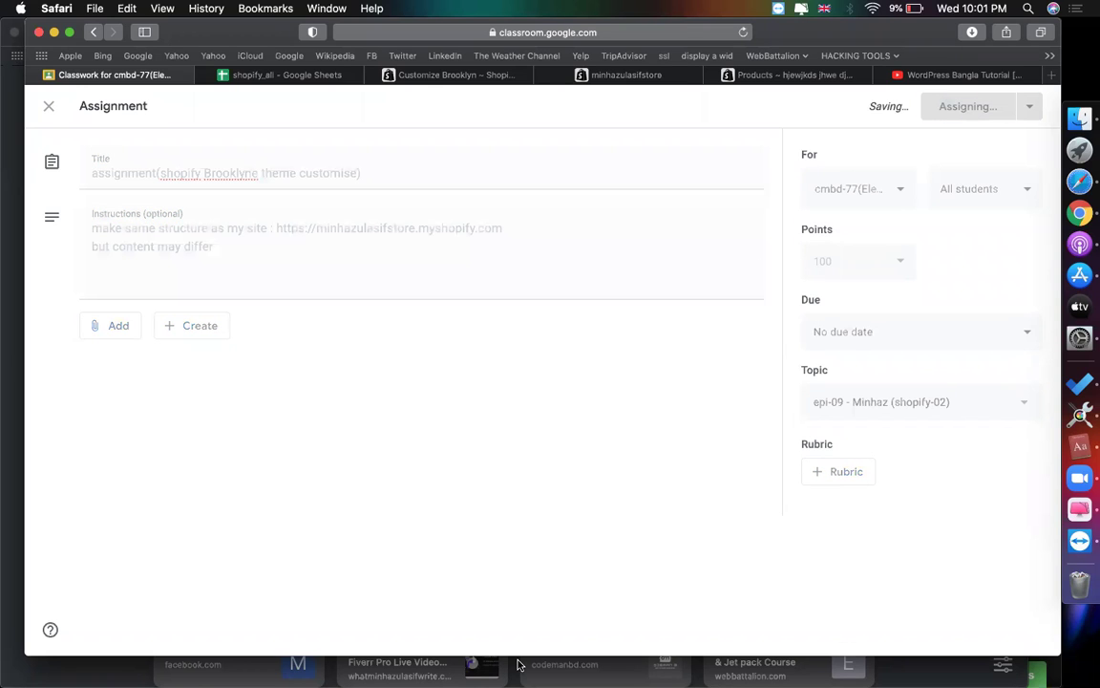